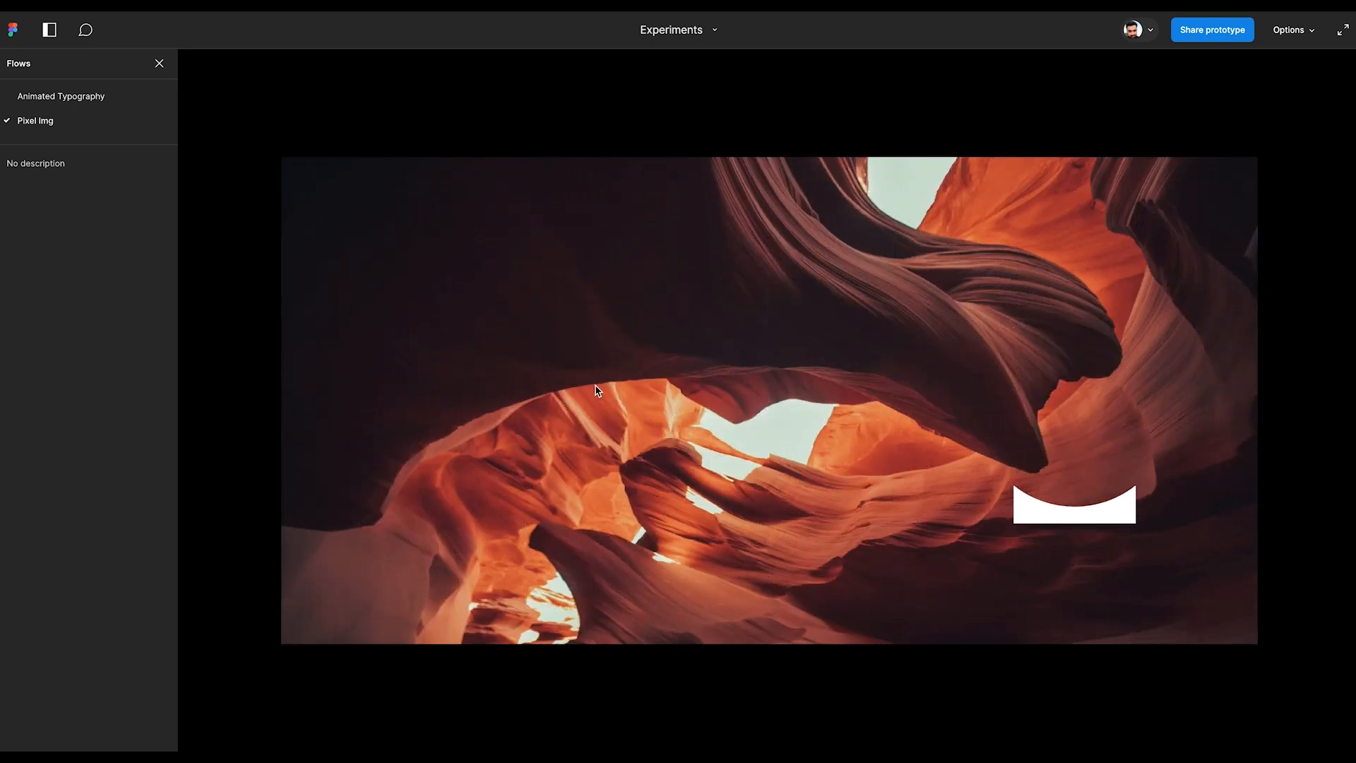
# - Switch the prototype preview to the Animated Typography flow
pyautogui.click(71, 97)
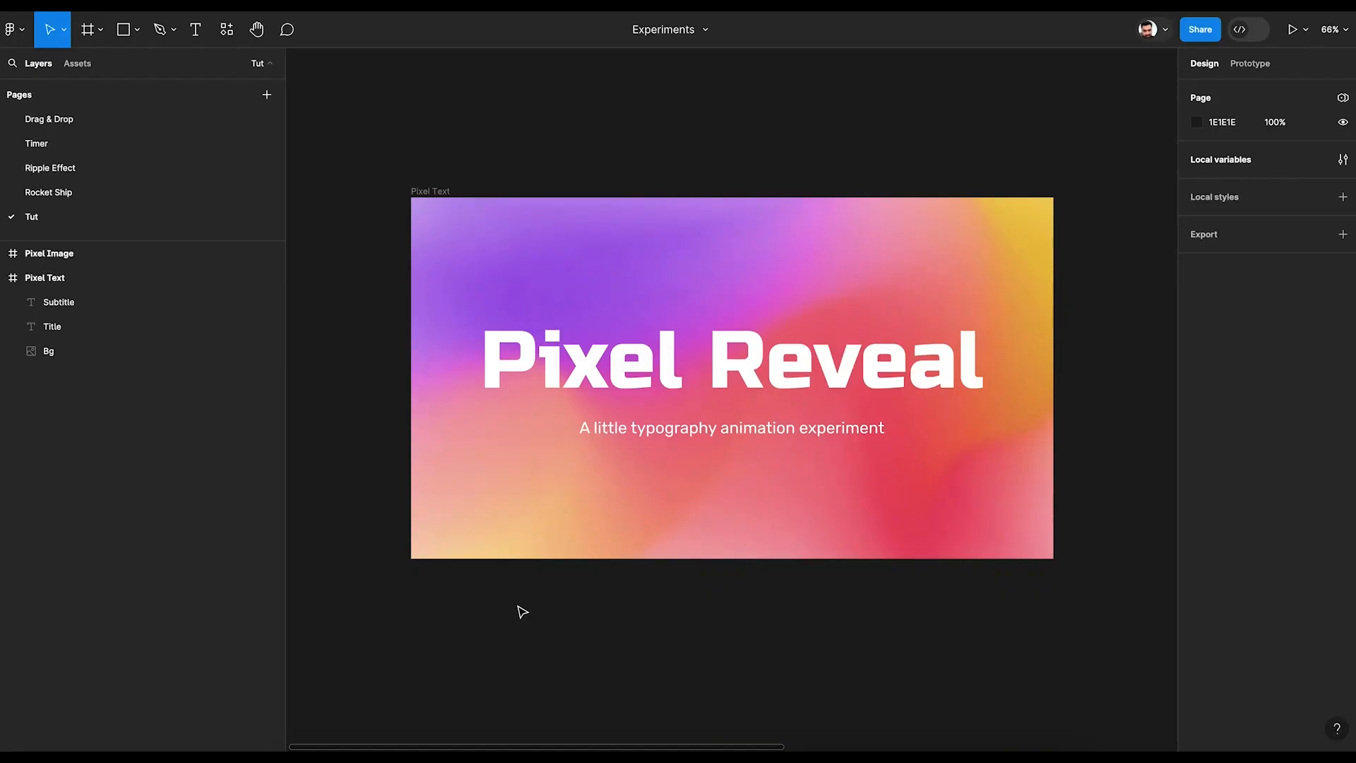
# - Create a 50 × 50 frame on the empty canvas beside the Pixel Text frame
pyautogui.hscroll(-5, 733, 617)
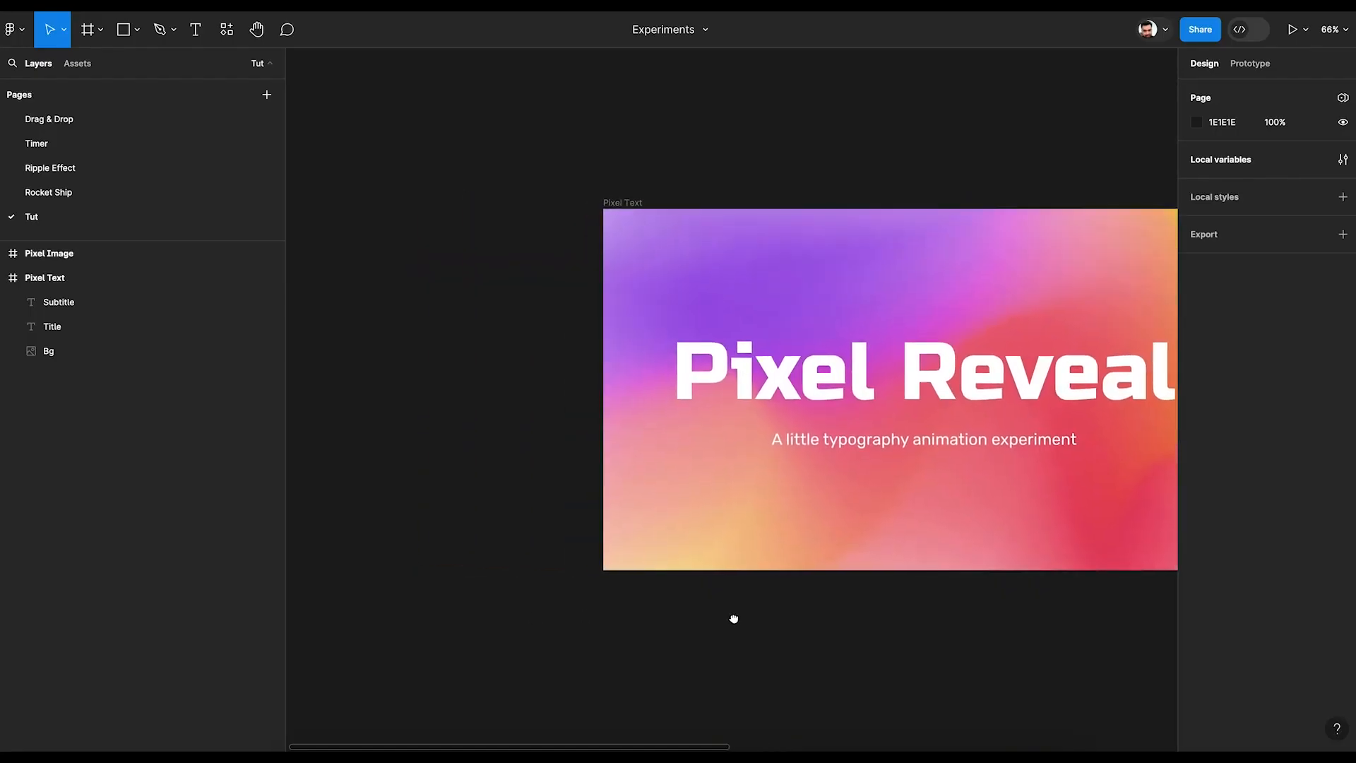
pyautogui.scroll(-2, 515, 191)
pyautogui.keyDown('ctrl'); pyautogui.scroll(3, 530, 125); pyautogui.keyUp('ctrl')
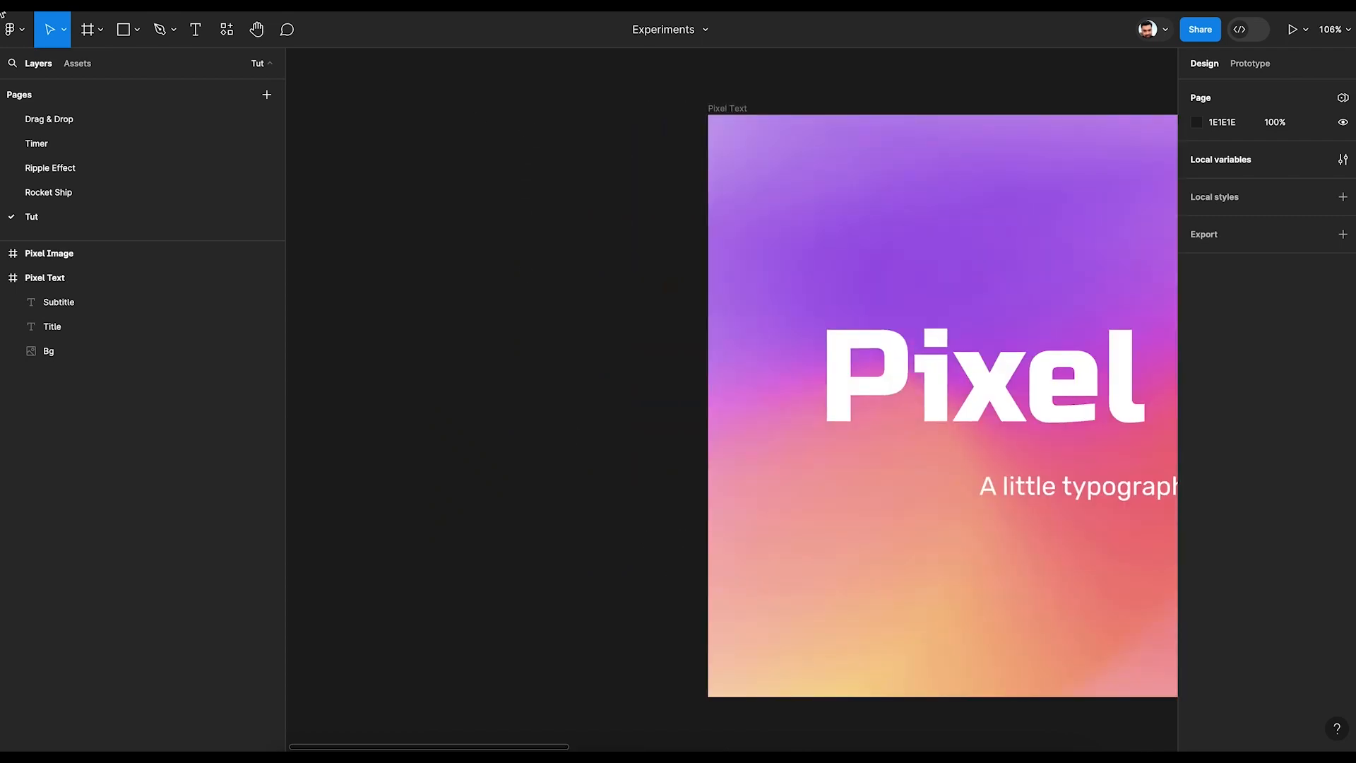
pyautogui.press('f')
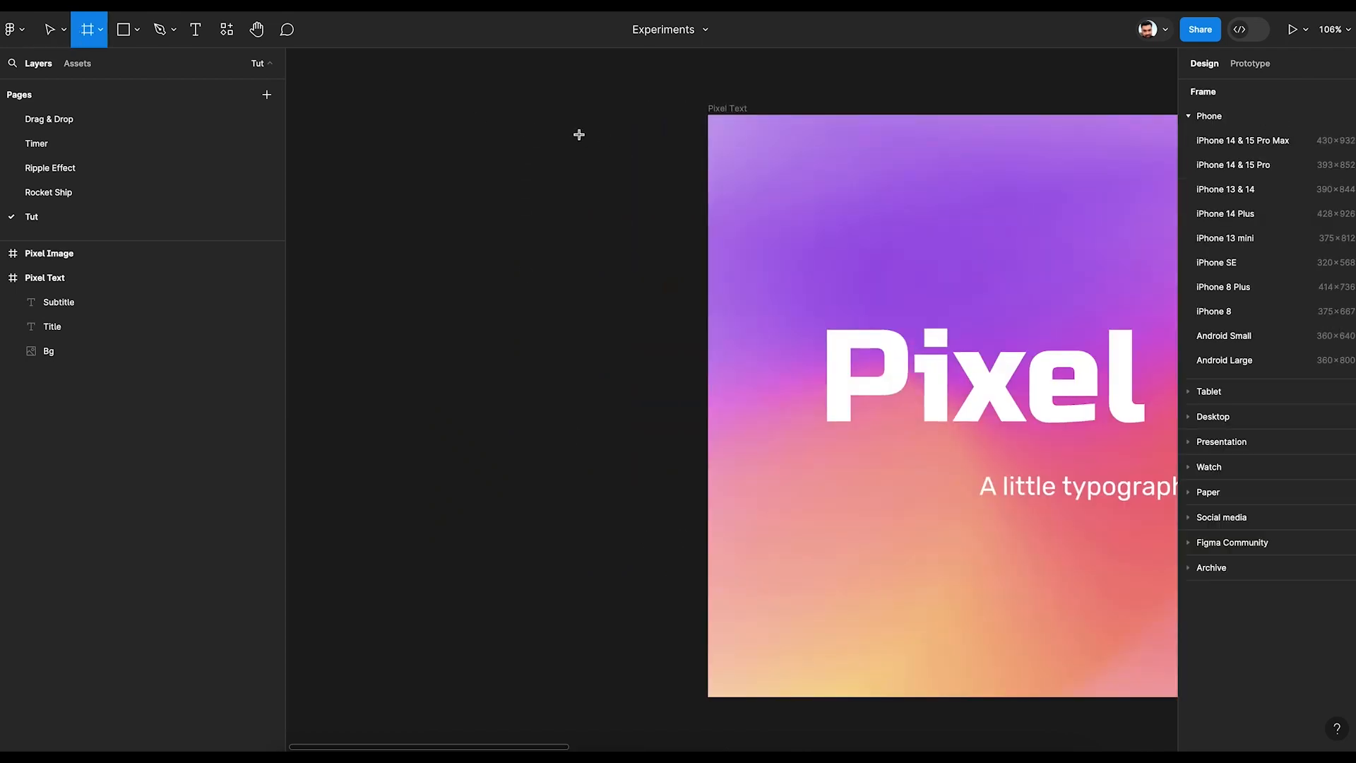
pyautogui.moveTo(567, 115); pyautogui.dragTo(636, 192)
pyautogui.click(1237, 178)
pyautogui.write('5')
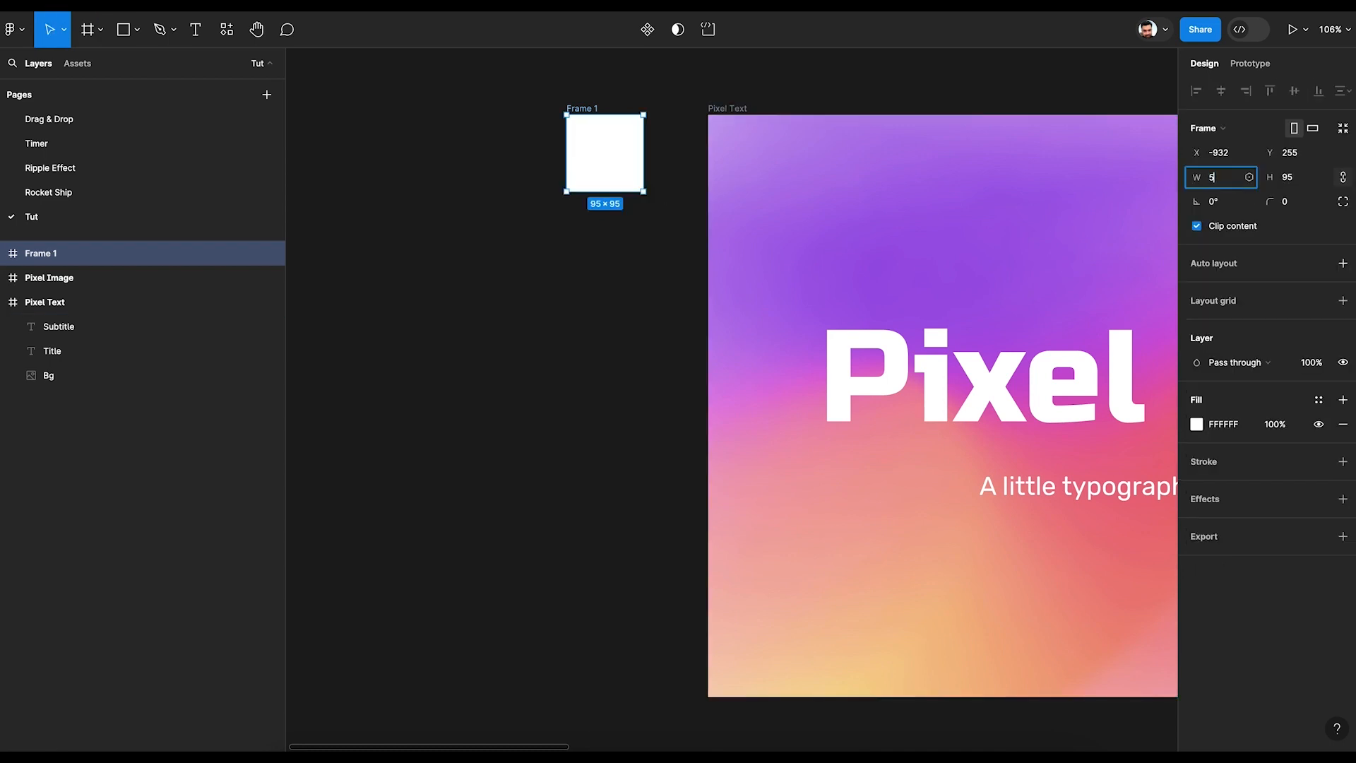
pyautogui.write('0')
pyautogui.press('Tab')
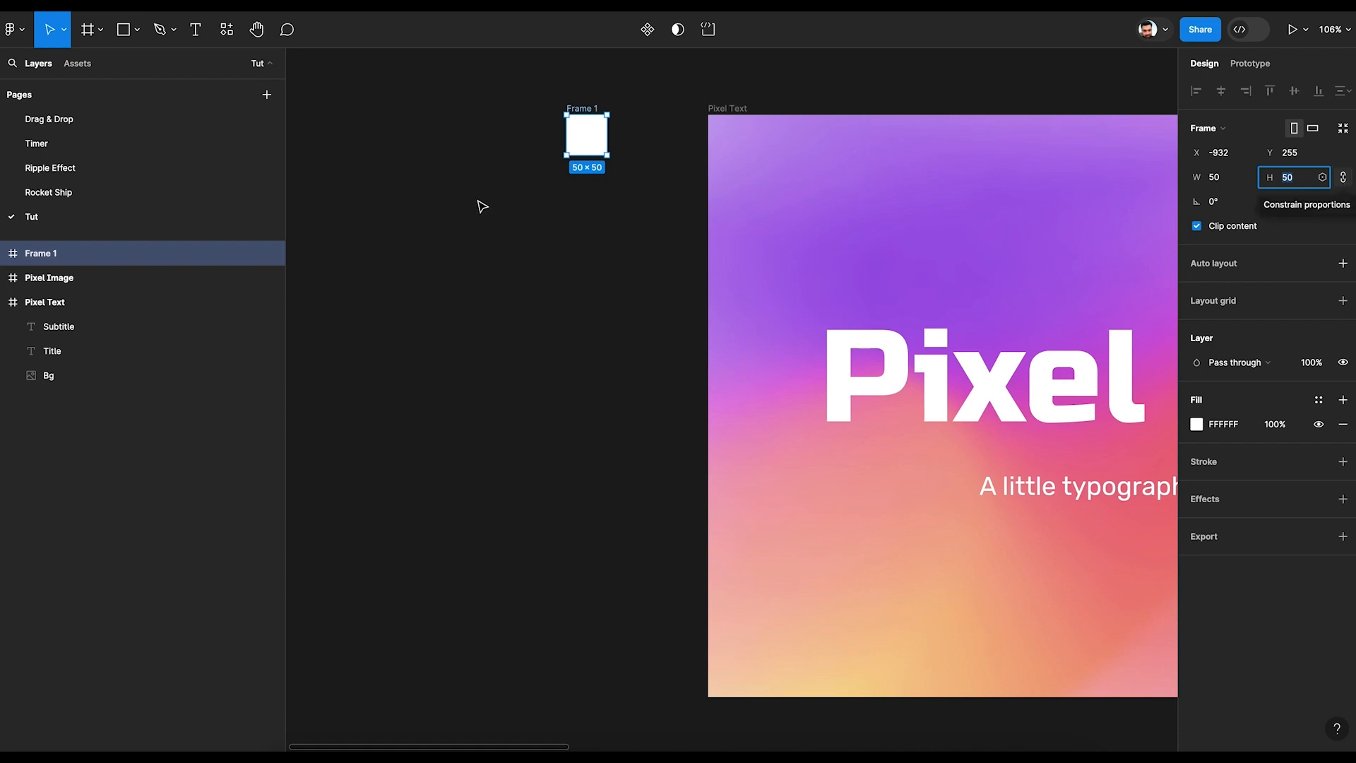
pyautogui.click(585, 83)
# - Rename the new frame as Pixel Mask and remove its white fill
pyautogui.scroll(3, 613, 97)
pyautogui.scroll(5, 609, 98)
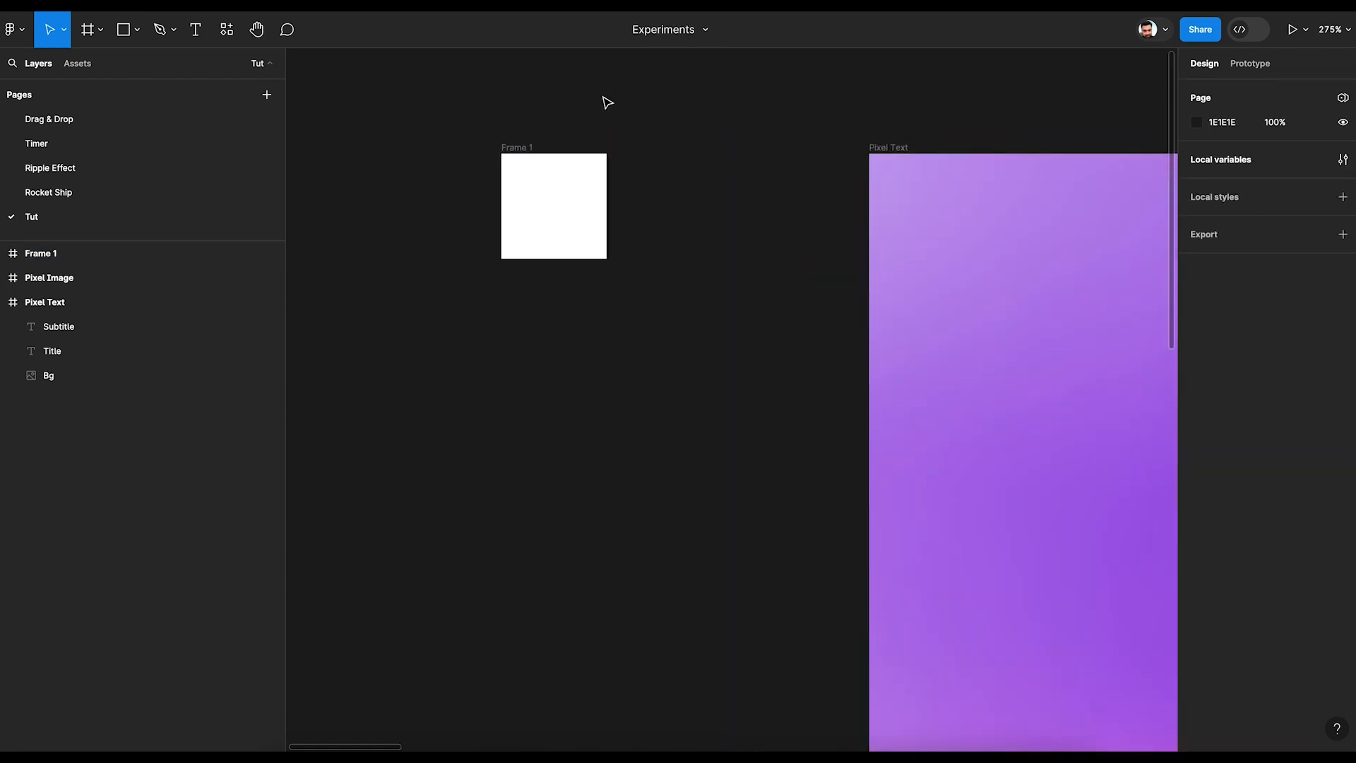
pyautogui.click(526, 148)
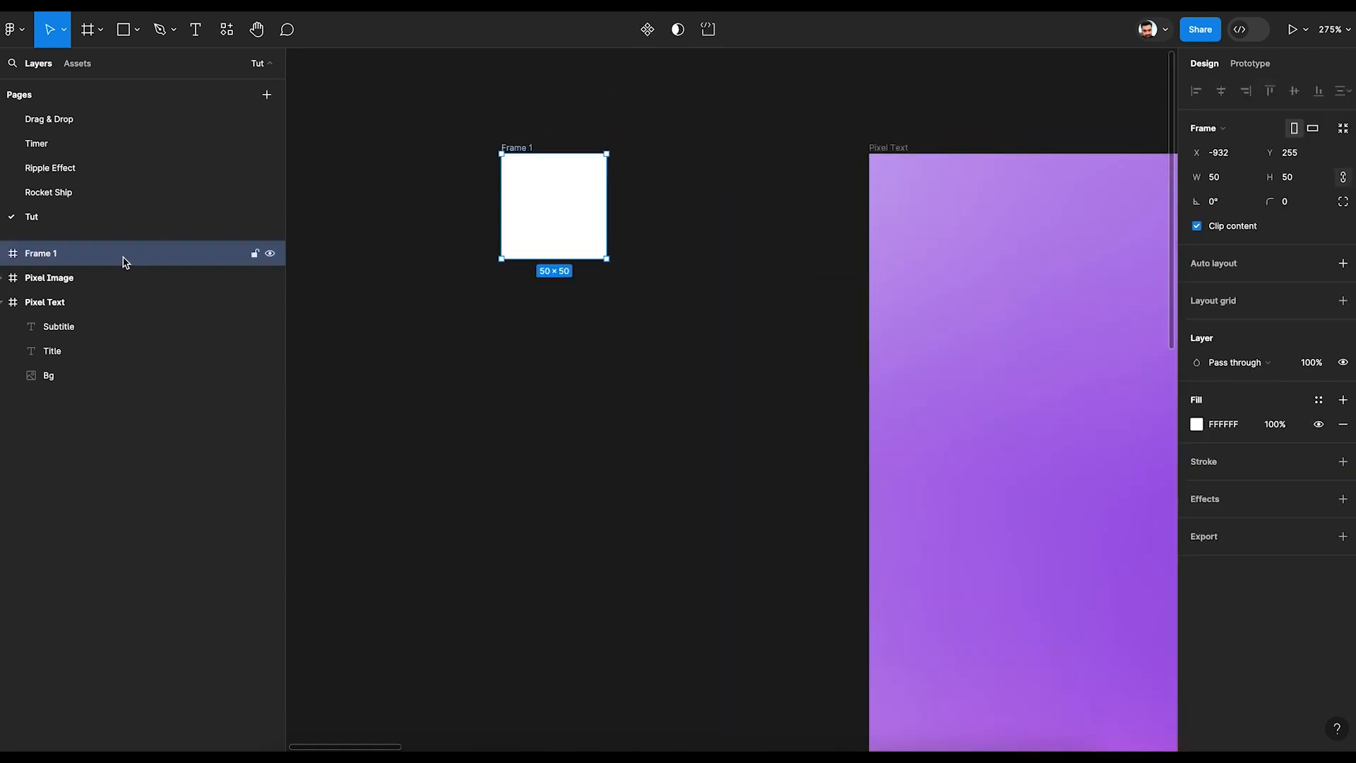
pyautogui.doubleClick(43, 255)
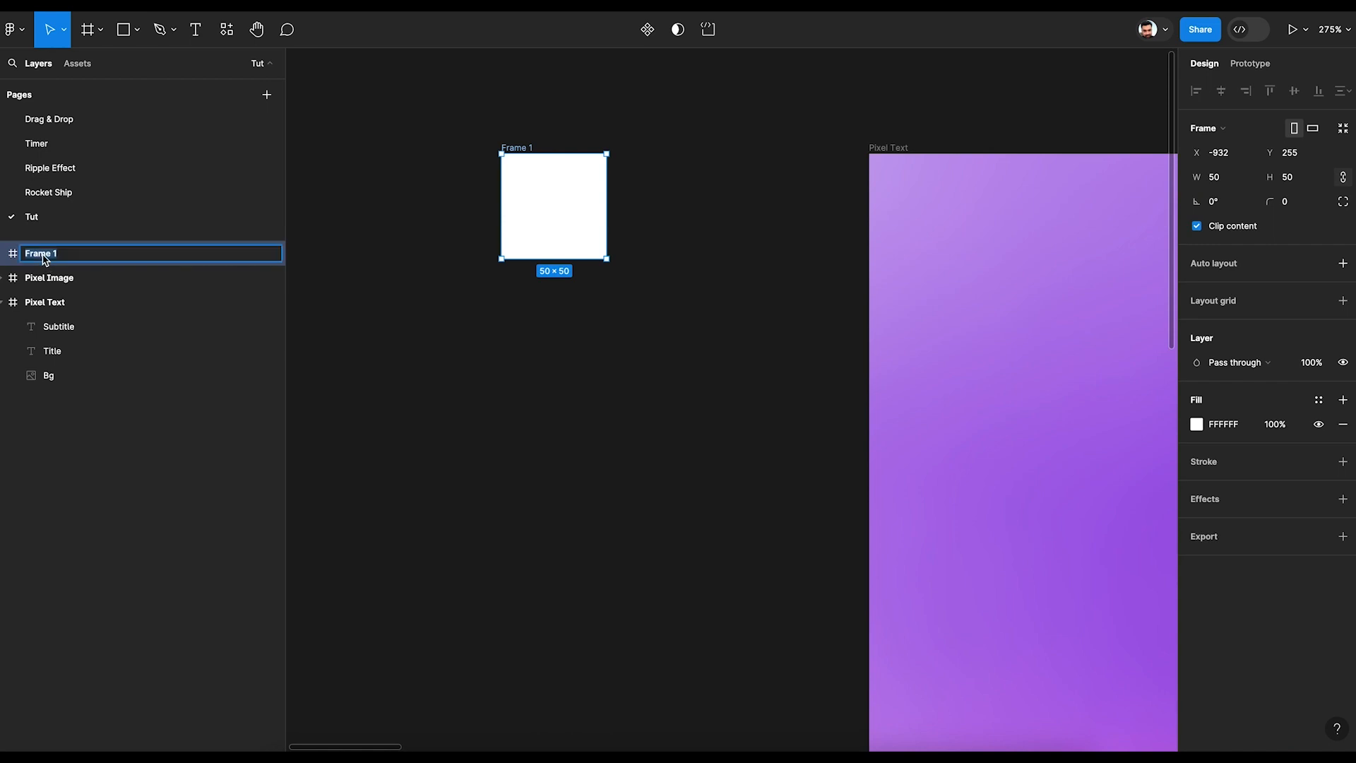
pyautogui.write('Pixel Mask')
pyautogui.press('Return')
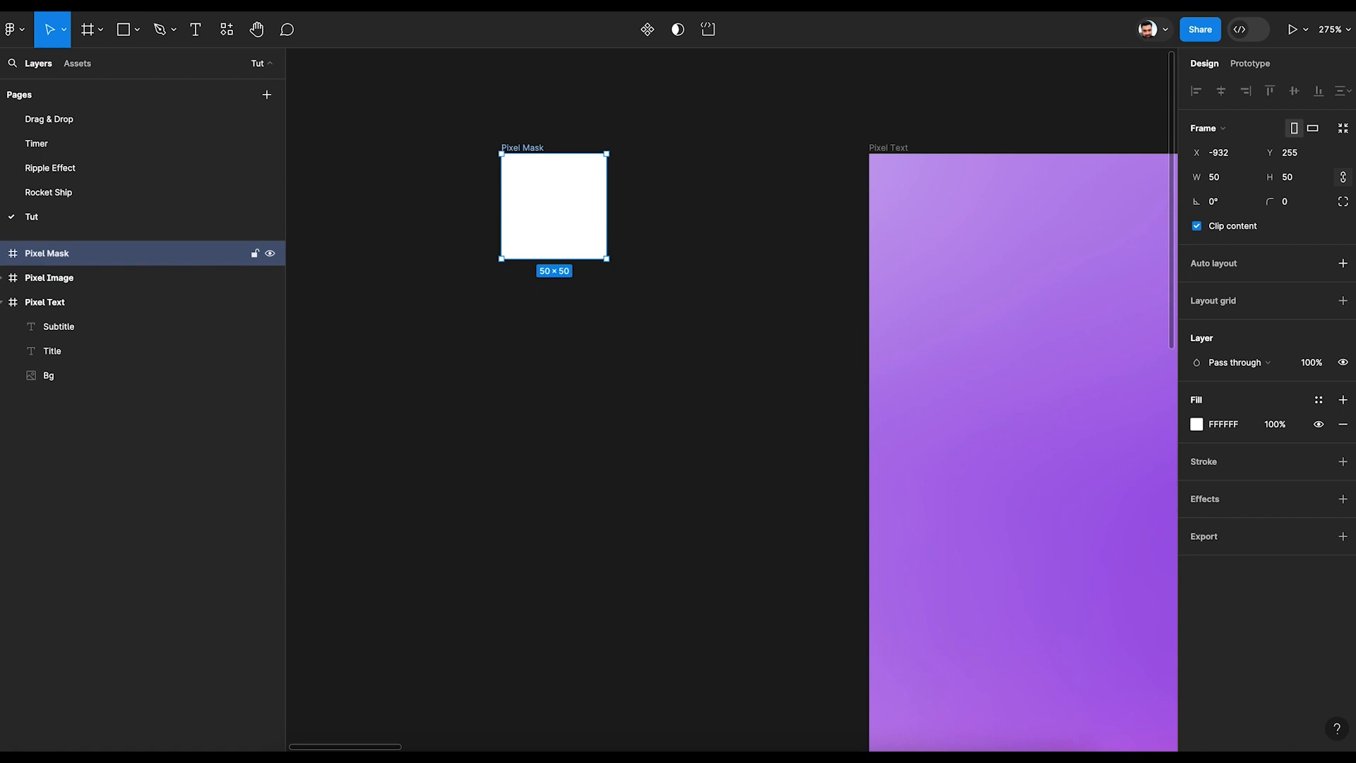
pyautogui.click(1344, 428)
pyautogui.click(665, 190)
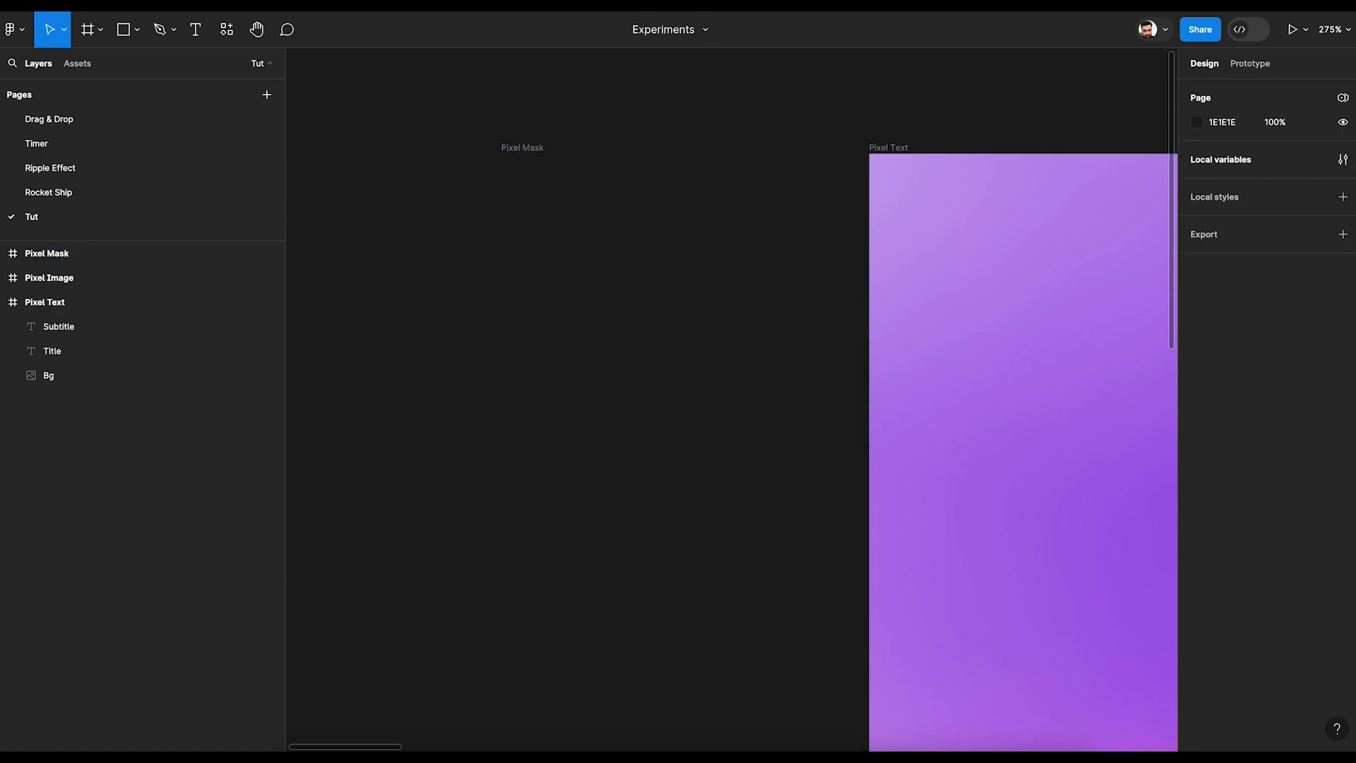
# - Draw a 1 × 50 rectangle inside the Pixel Mask frame and align it to the frame's left and top edges
pyautogui.press('r')
pyautogui.moveTo(522, 164); pyautogui.dragTo(525, 251)
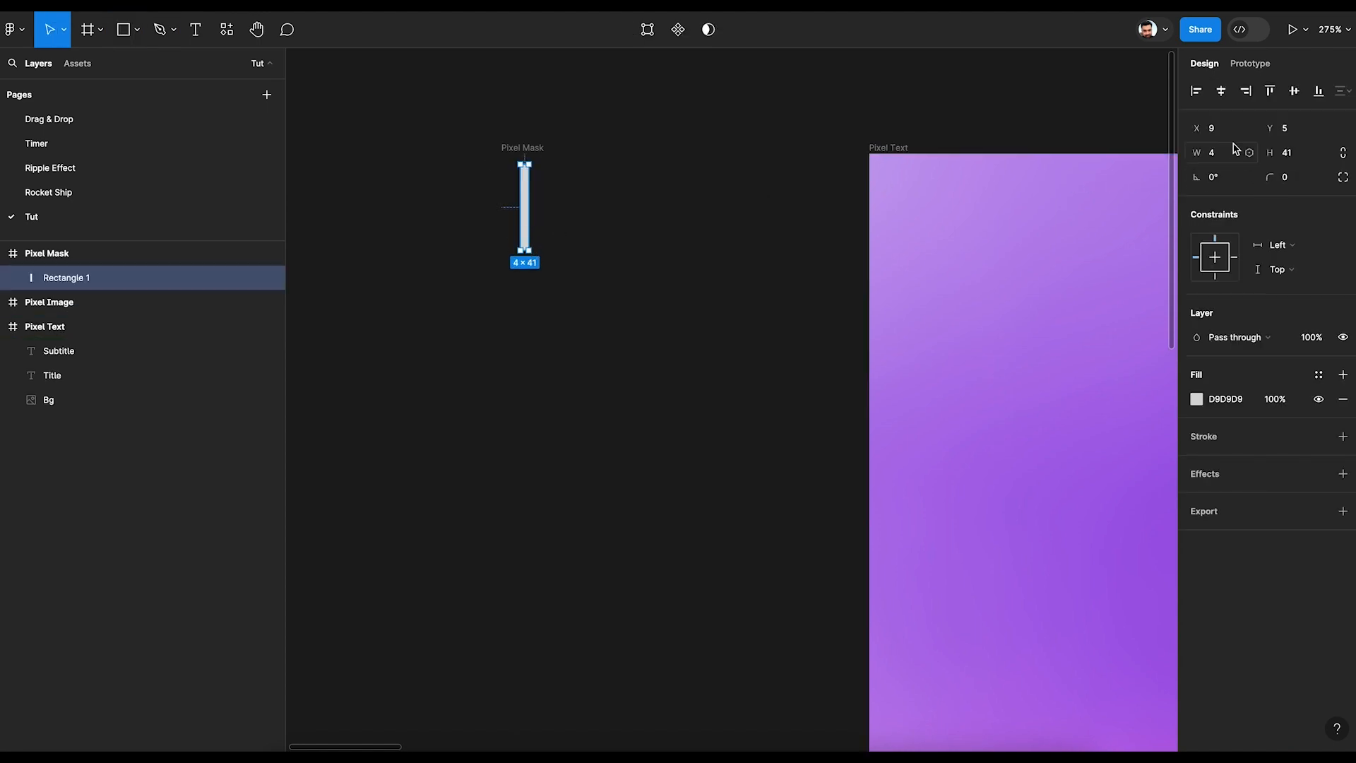
pyautogui.click(1302, 160)
pyautogui.write('50')
pyautogui.press('Return')
pyautogui.click(1229, 158)
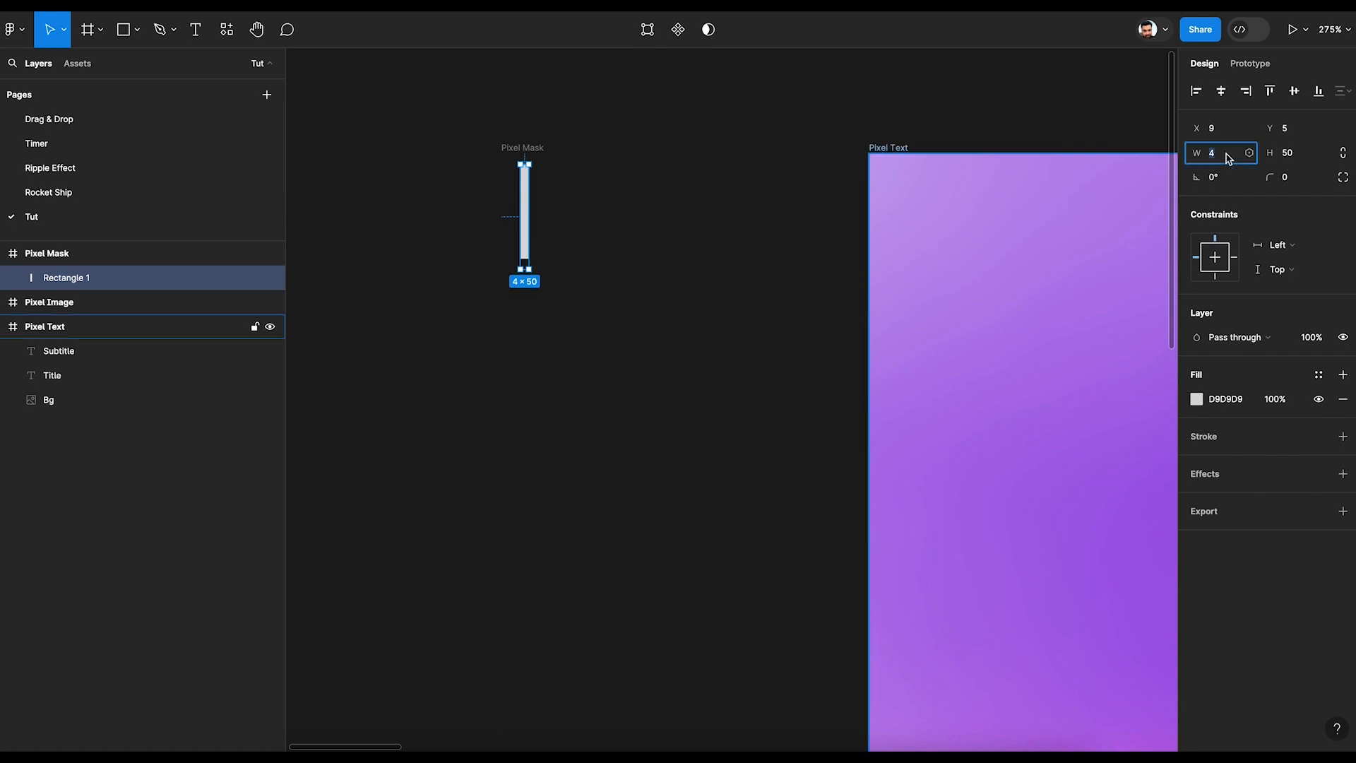
pyautogui.write('1')
pyautogui.click(1199, 90)
pyautogui.click(1270, 90)
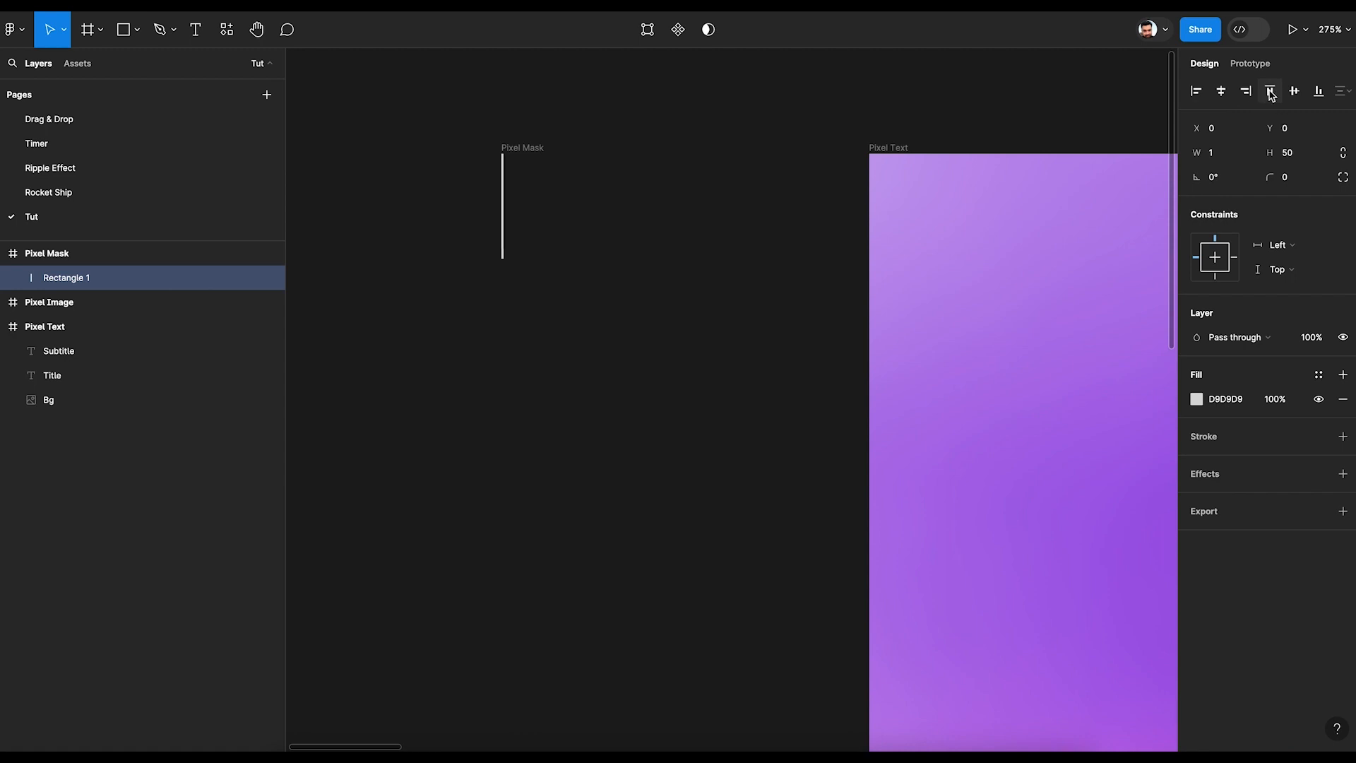
# - Rename the thin rectangle as Fill and nudge it left to X -1, just outside the Pixel Mask frame
pyautogui.click(535, 151)
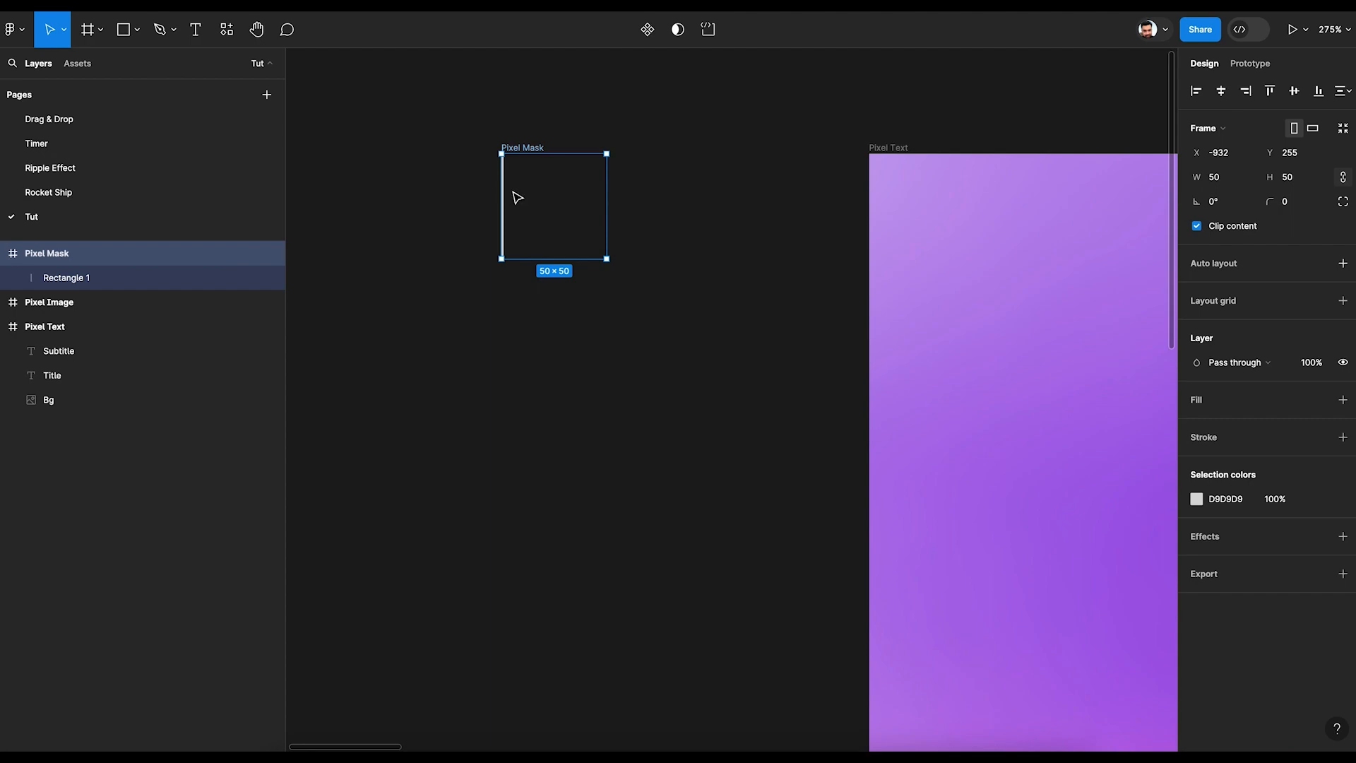
pyautogui.scroll(5, 517, 198)
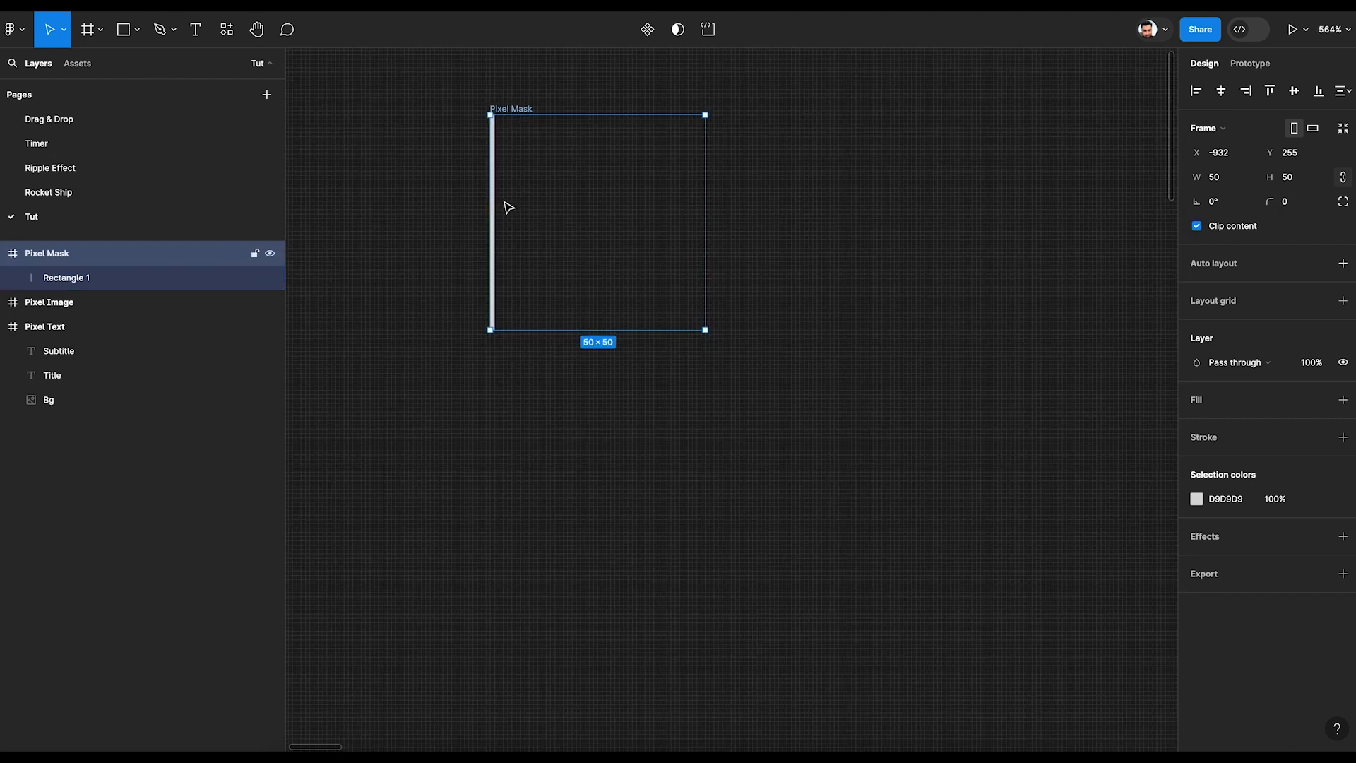
pyautogui.click(67, 275)
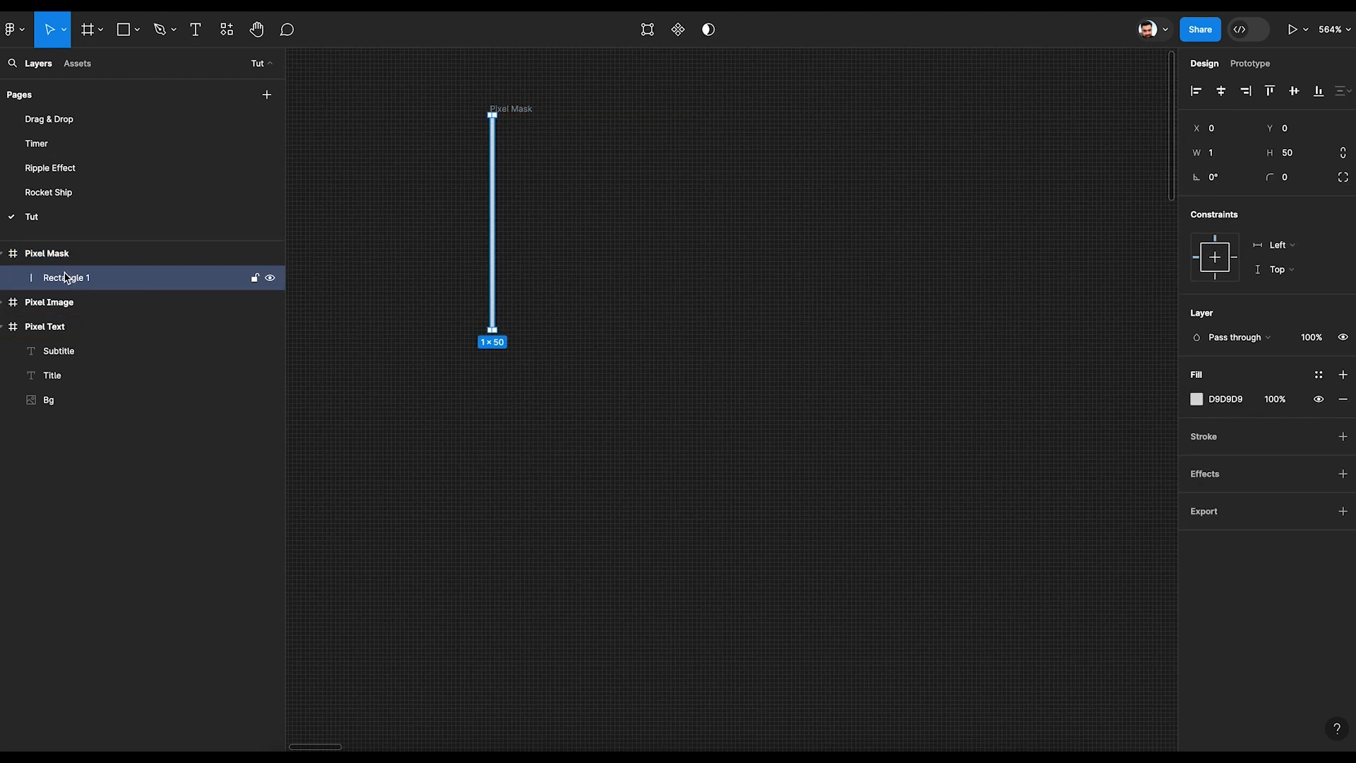
pyautogui.doubleClick(66, 277)
pyautogui.write('Fill')
pyautogui.press('Return')
pyautogui.press('Left')
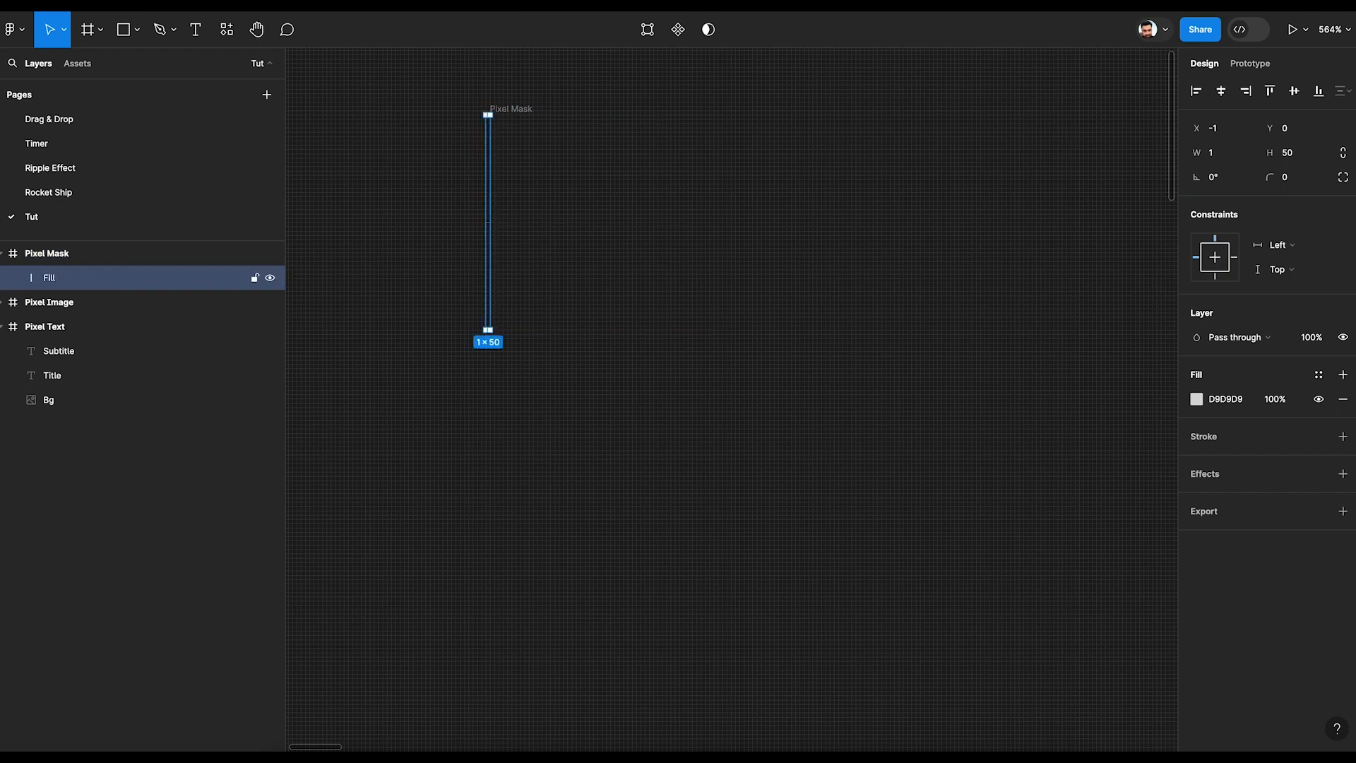
# - Turn Clip content off and back on for the Pixel Mask frame to check where the Fill strip sits
pyautogui.click(531, 110)
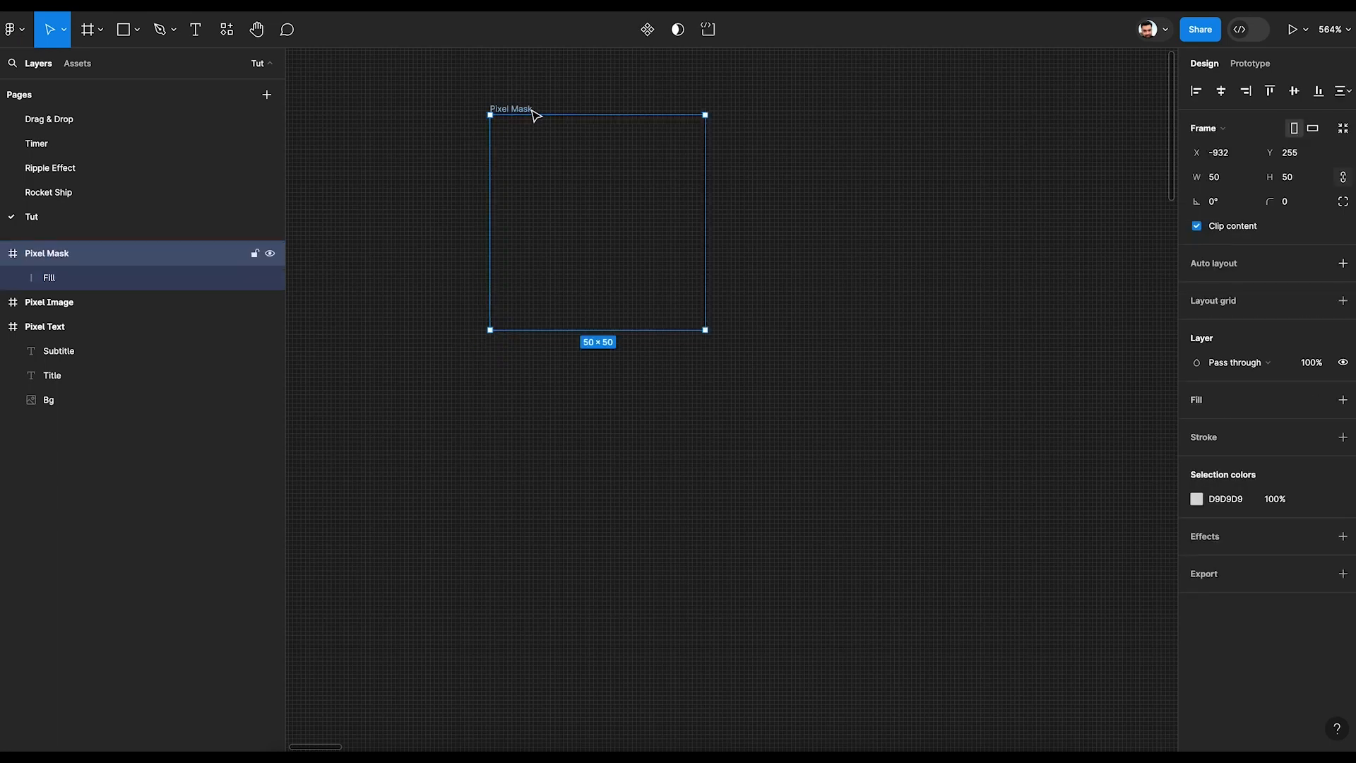
pyautogui.click(1238, 227)
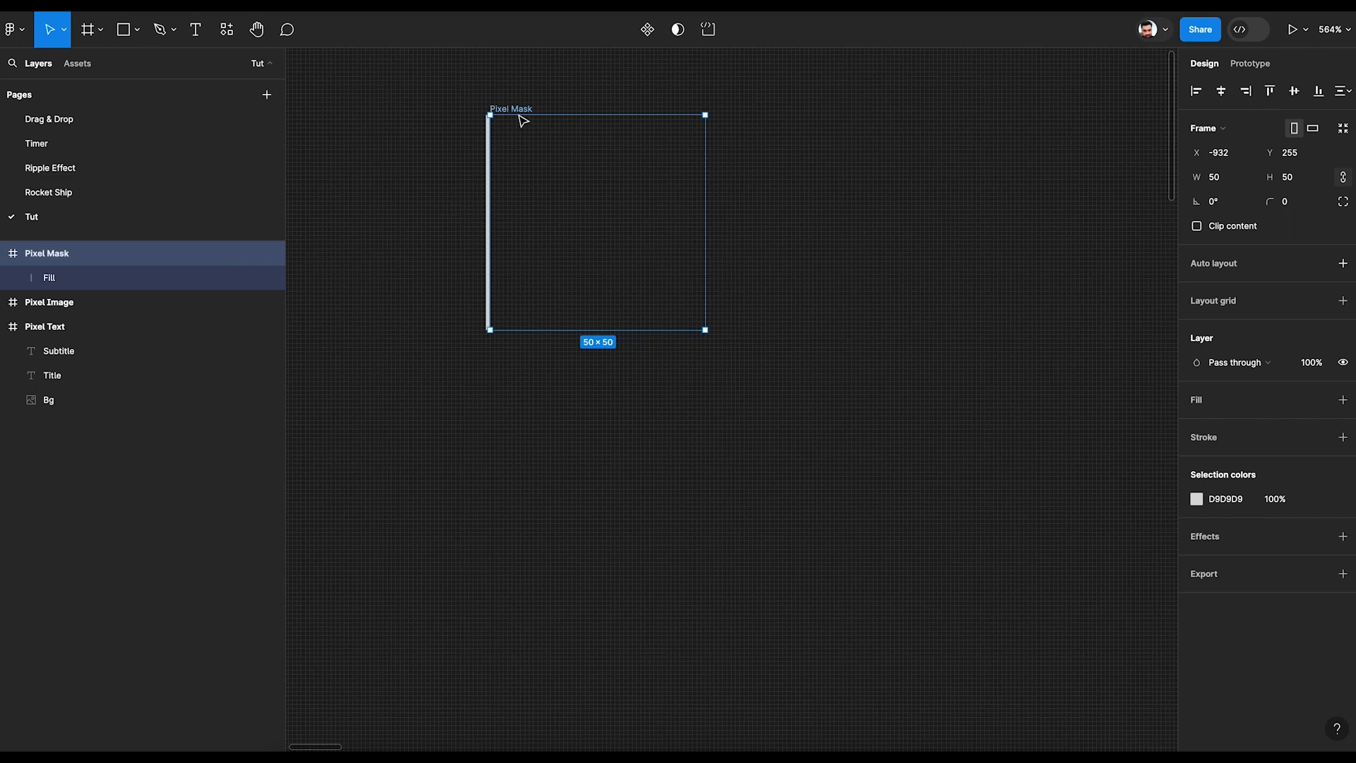
pyautogui.click(1230, 228)
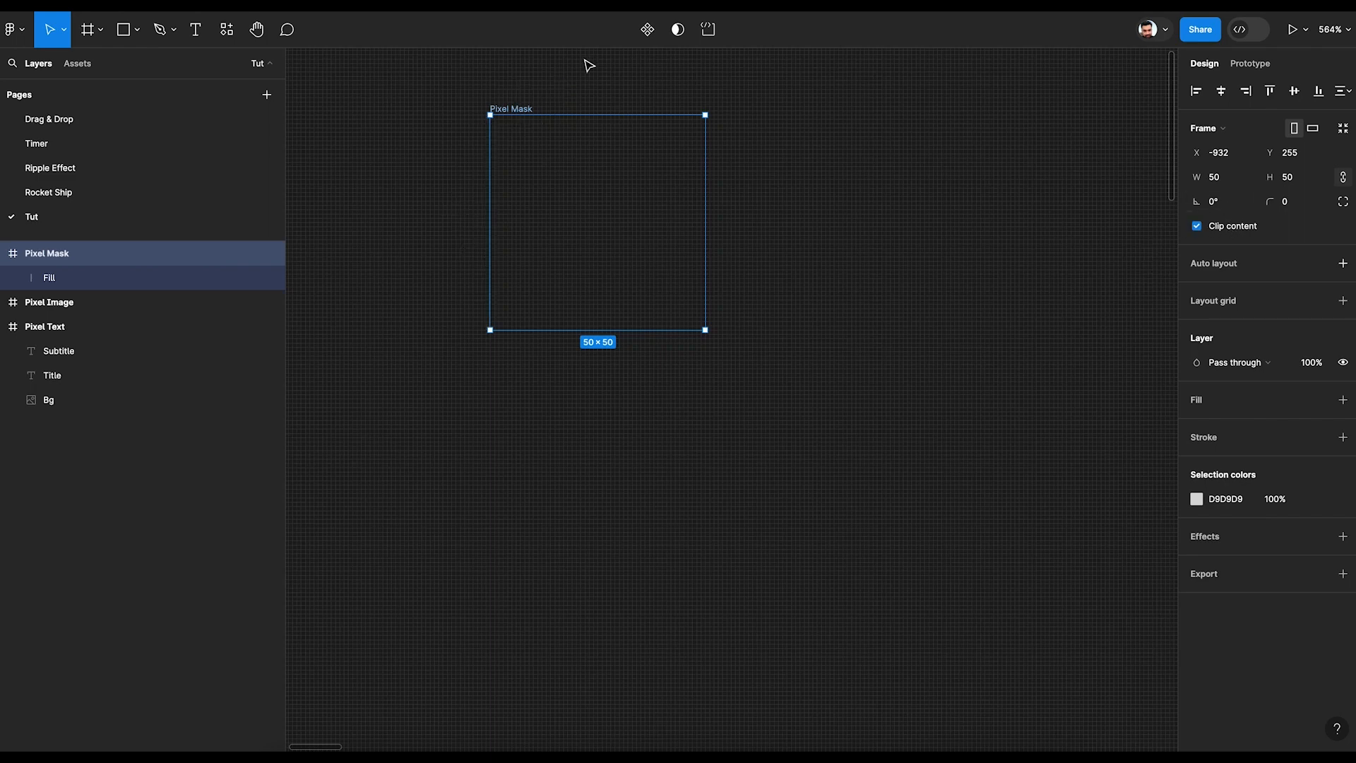
# - Convert the Pixel Mask frame into a component and add a second variant to it
pyautogui.click(652, 34)
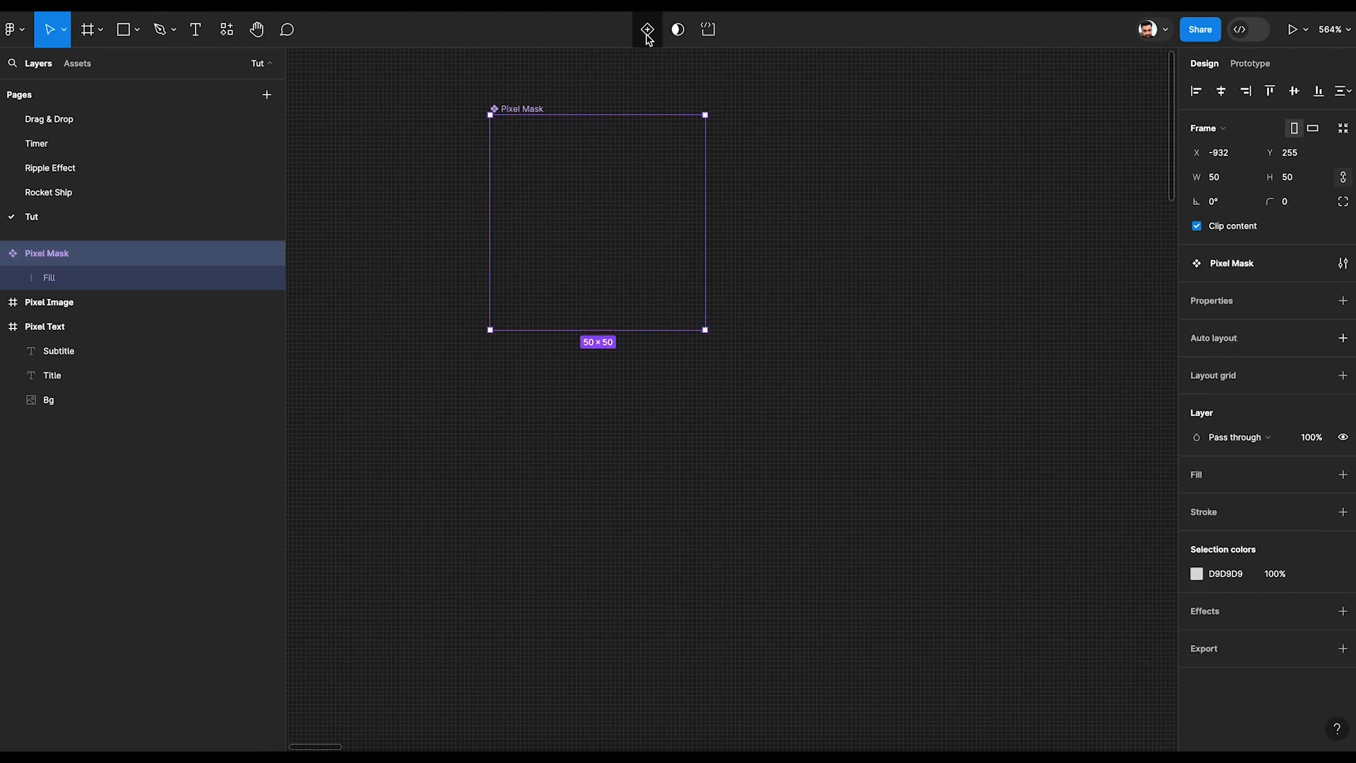
pyautogui.click(648, 32)
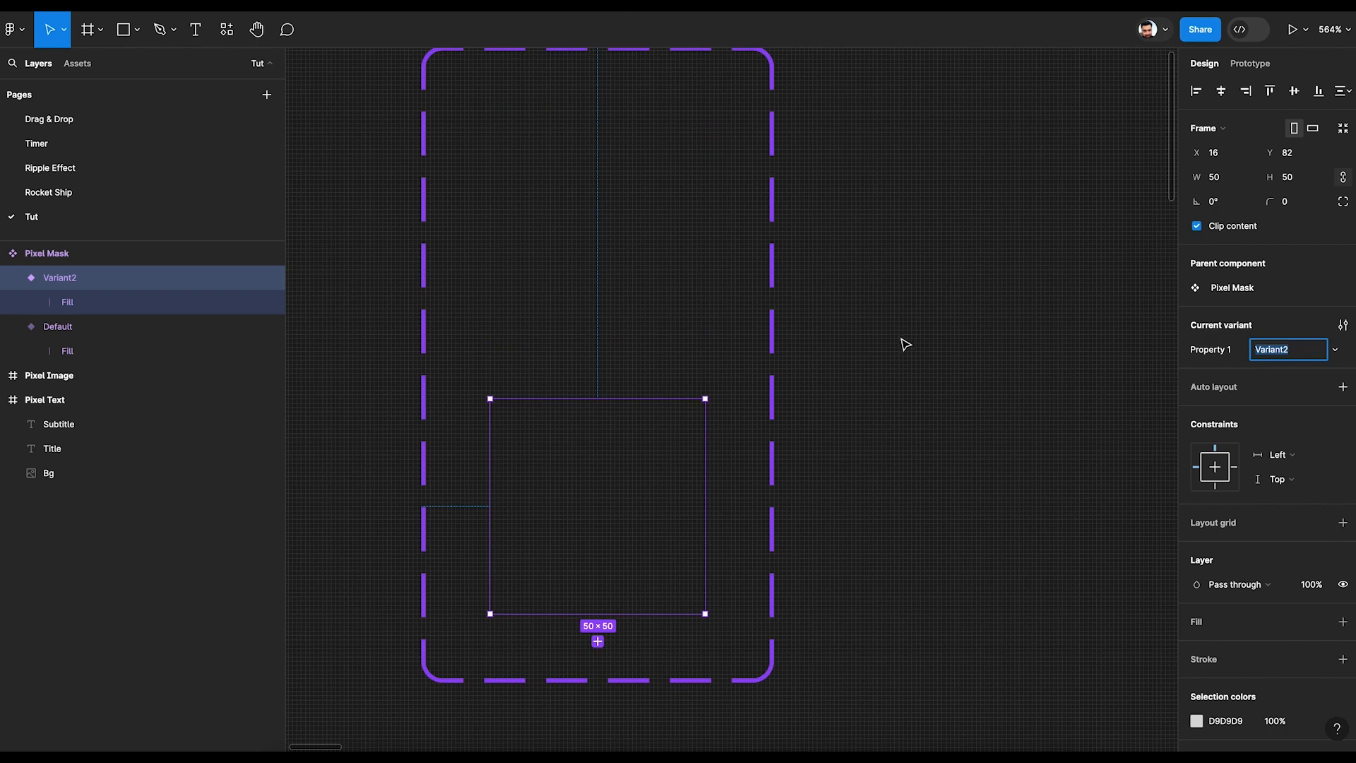
pyautogui.scroll(-3, 948, 348)
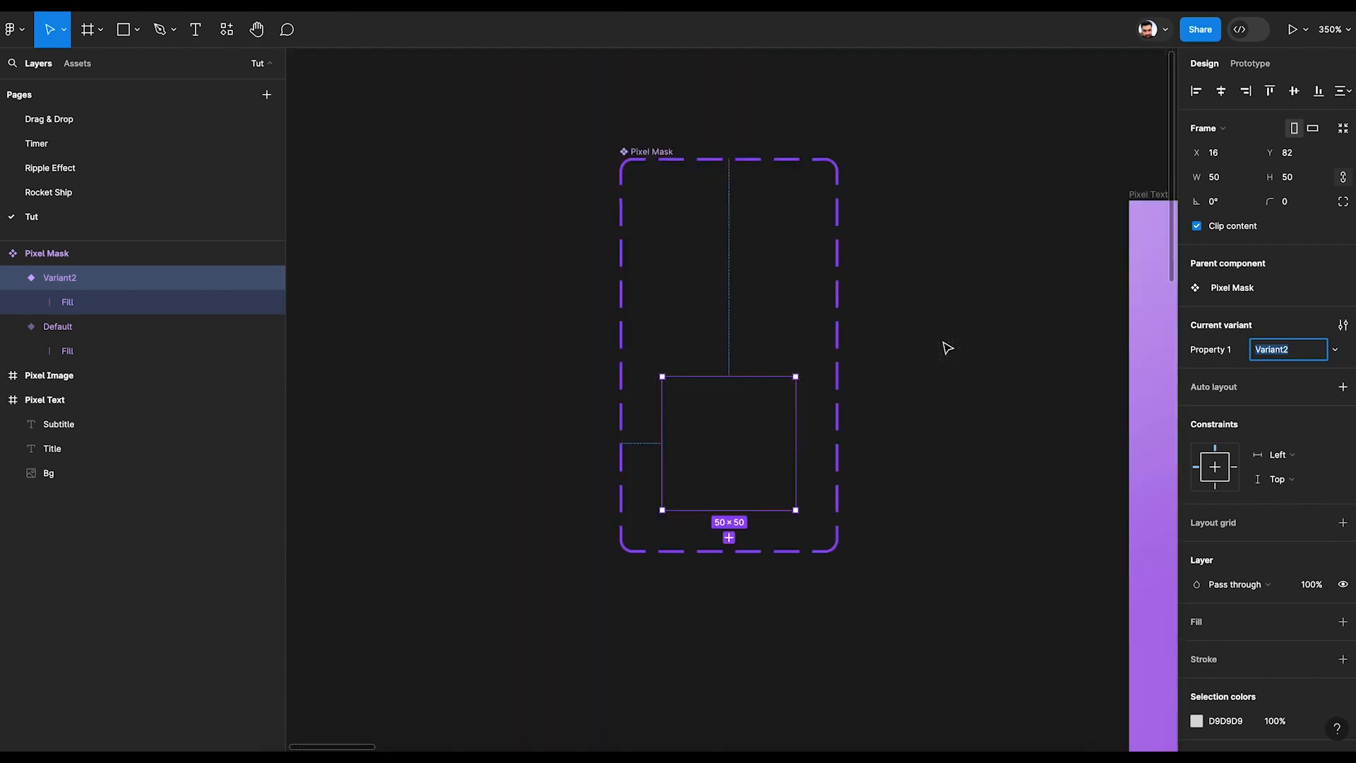
pyautogui.click(939, 439)
# - Widen the Fill rectangle in Variant2 to 51 so that it covers the whole variant
pyautogui.click(71, 305)
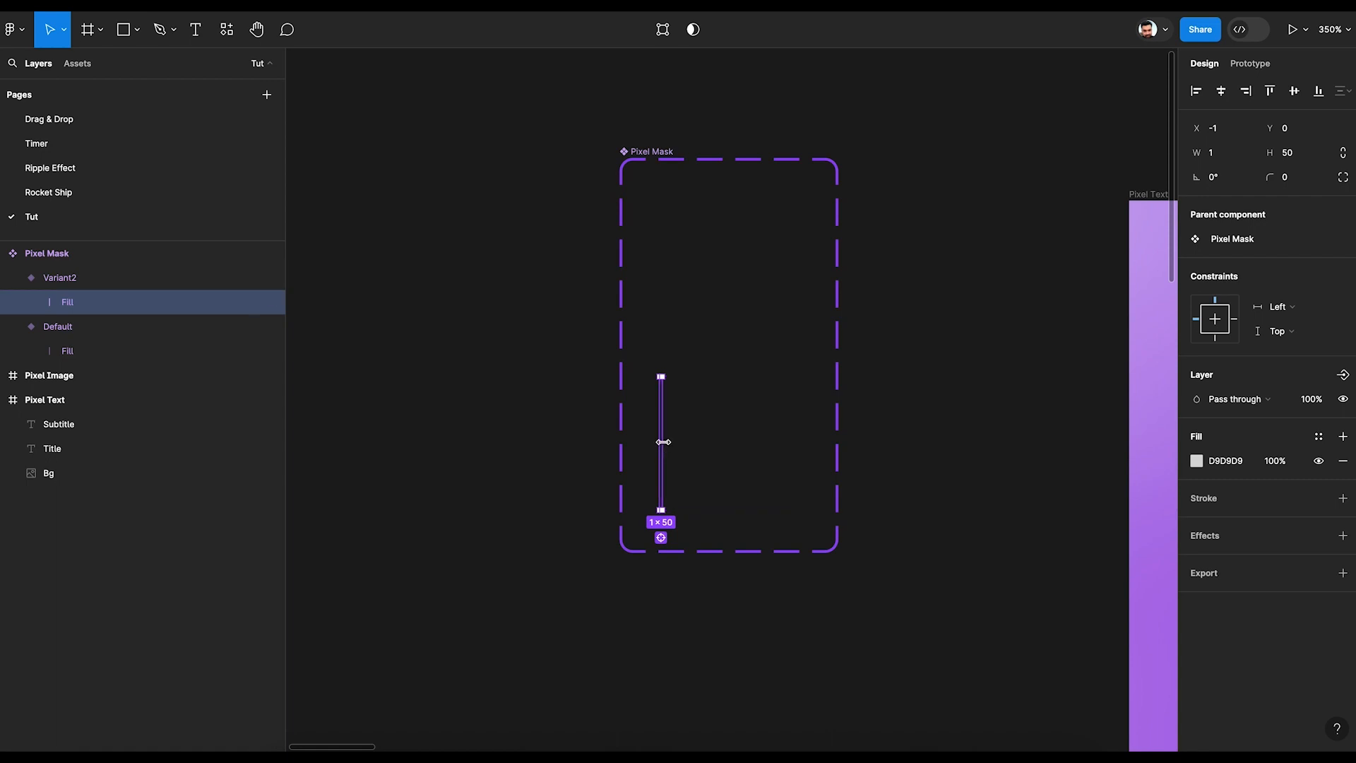
pyautogui.moveTo(663, 442); pyautogui.dragTo(794, 434)
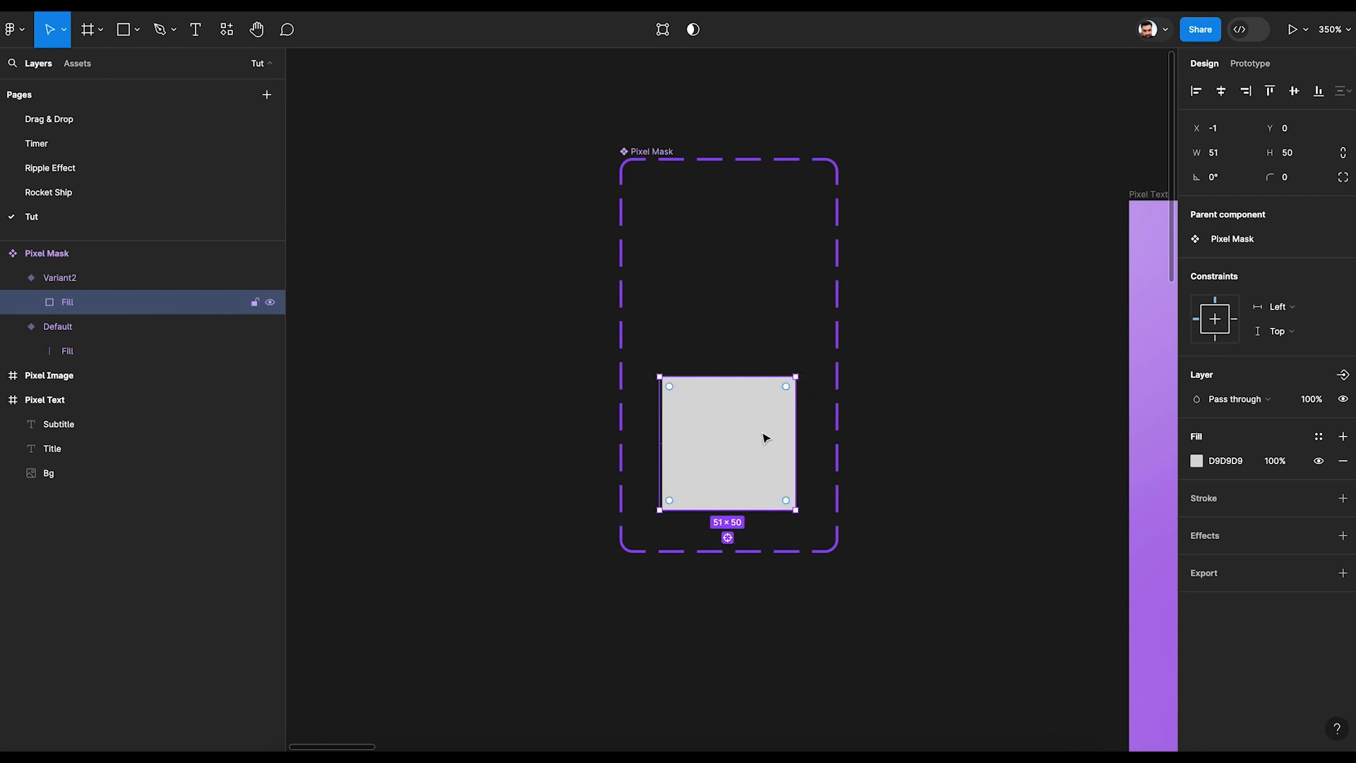
pyautogui.click(930, 479)
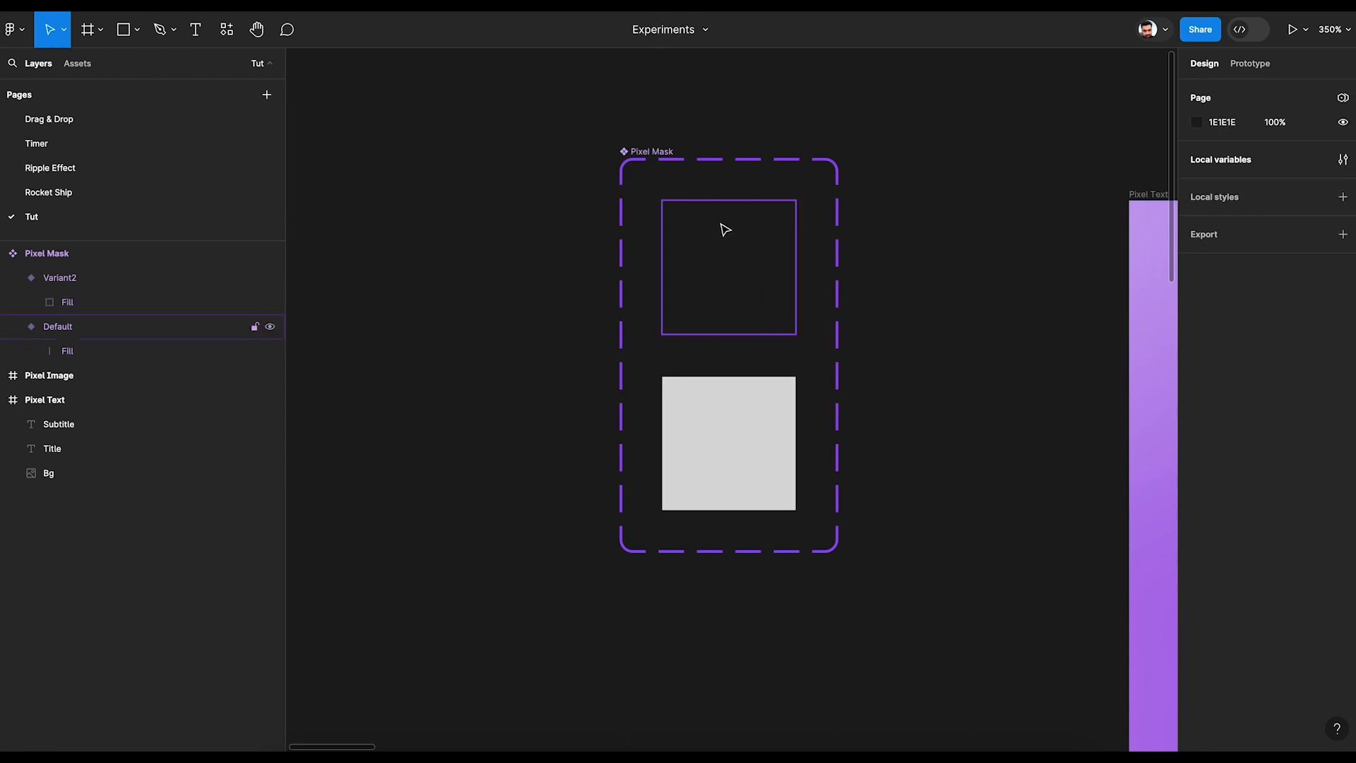
# - Set the vertical constraint of the Default variant's Fill rectangle to Top and bottom
pyautogui.click(725, 229)
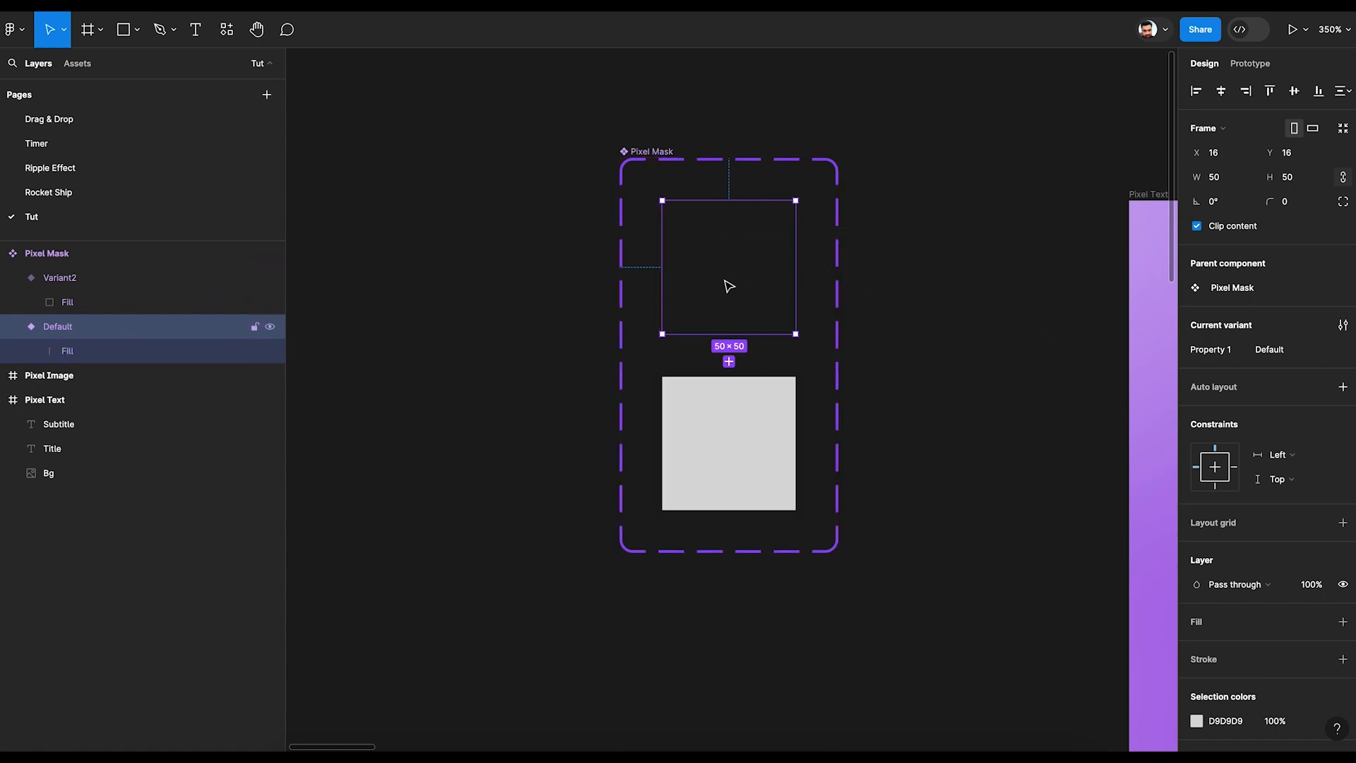
pyautogui.scroll(-3, 730, 286)
pyautogui.scroll(3, 730, 287)
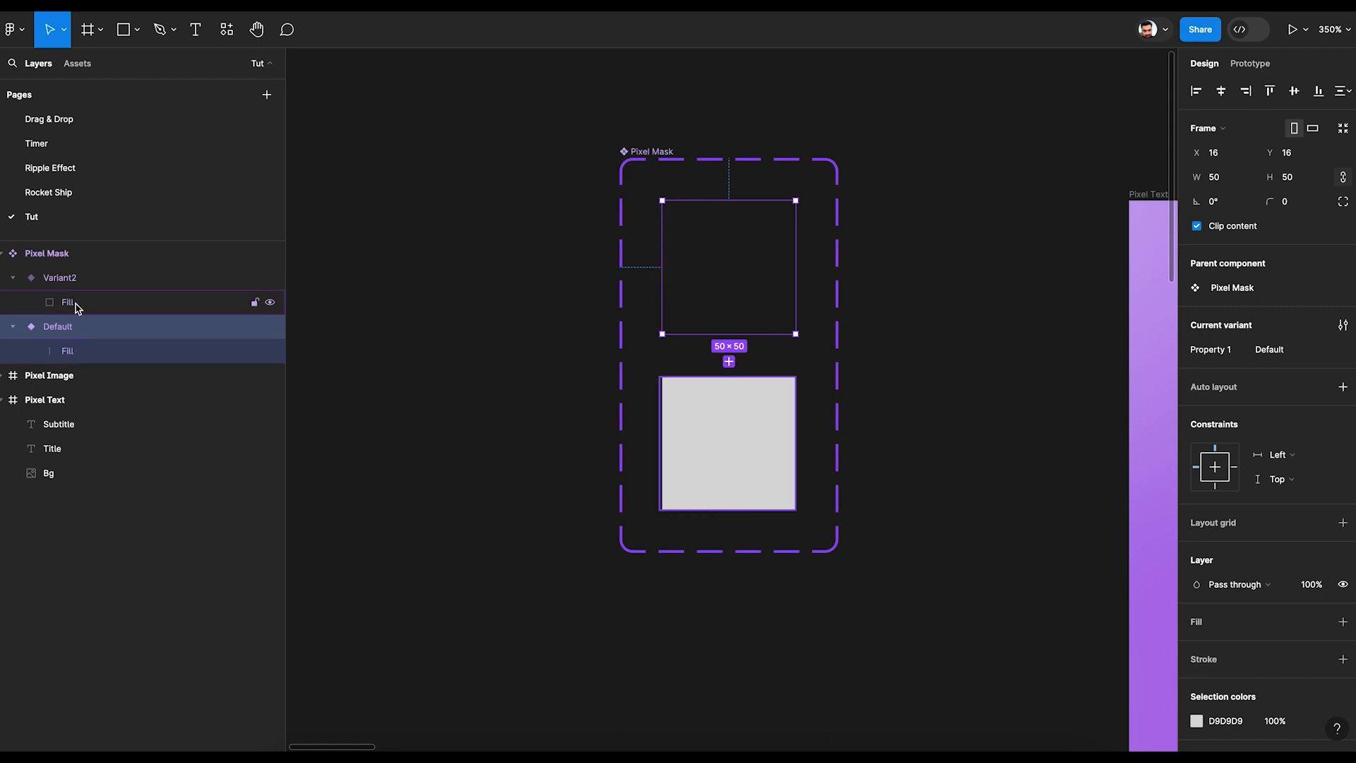
pyautogui.click(70, 359)
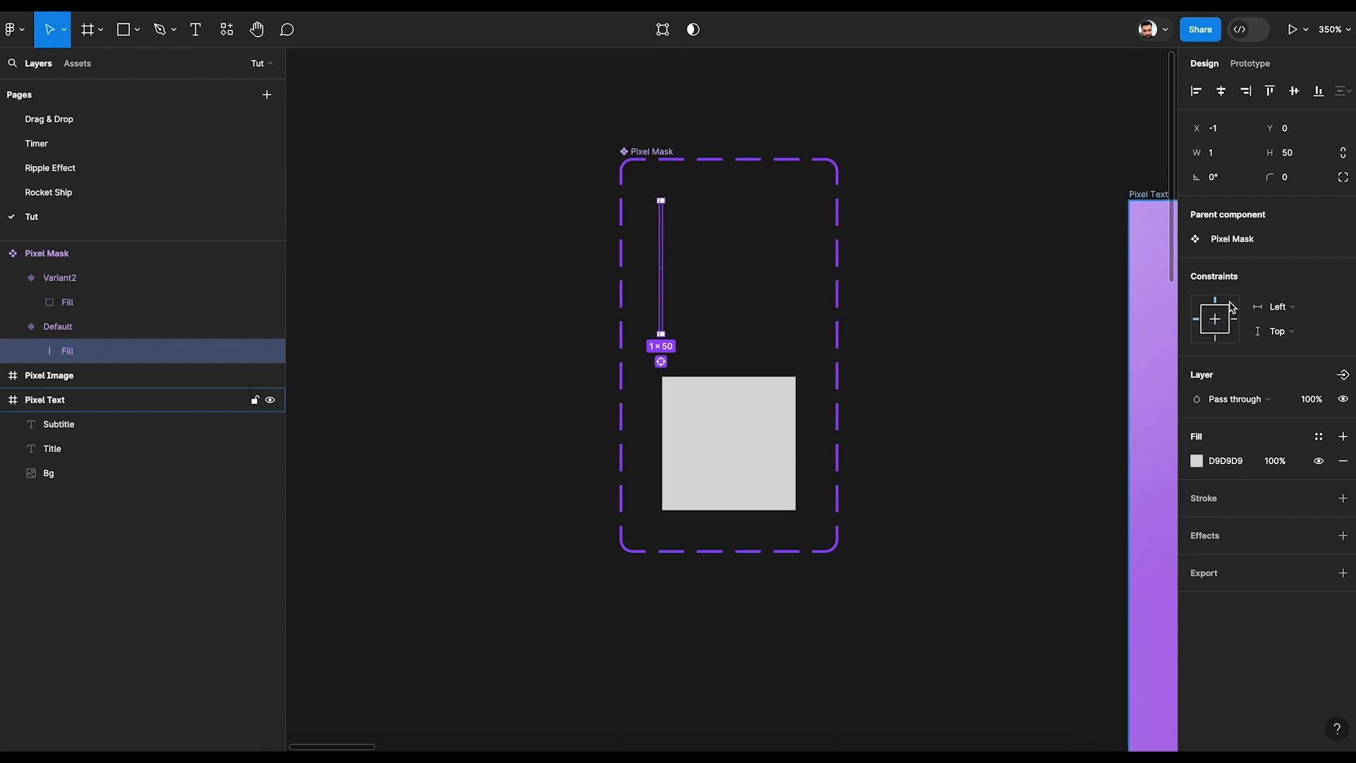
pyautogui.keyDown('shift'); pyautogui.click(1216, 340); pyautogui.keyUp('shift')
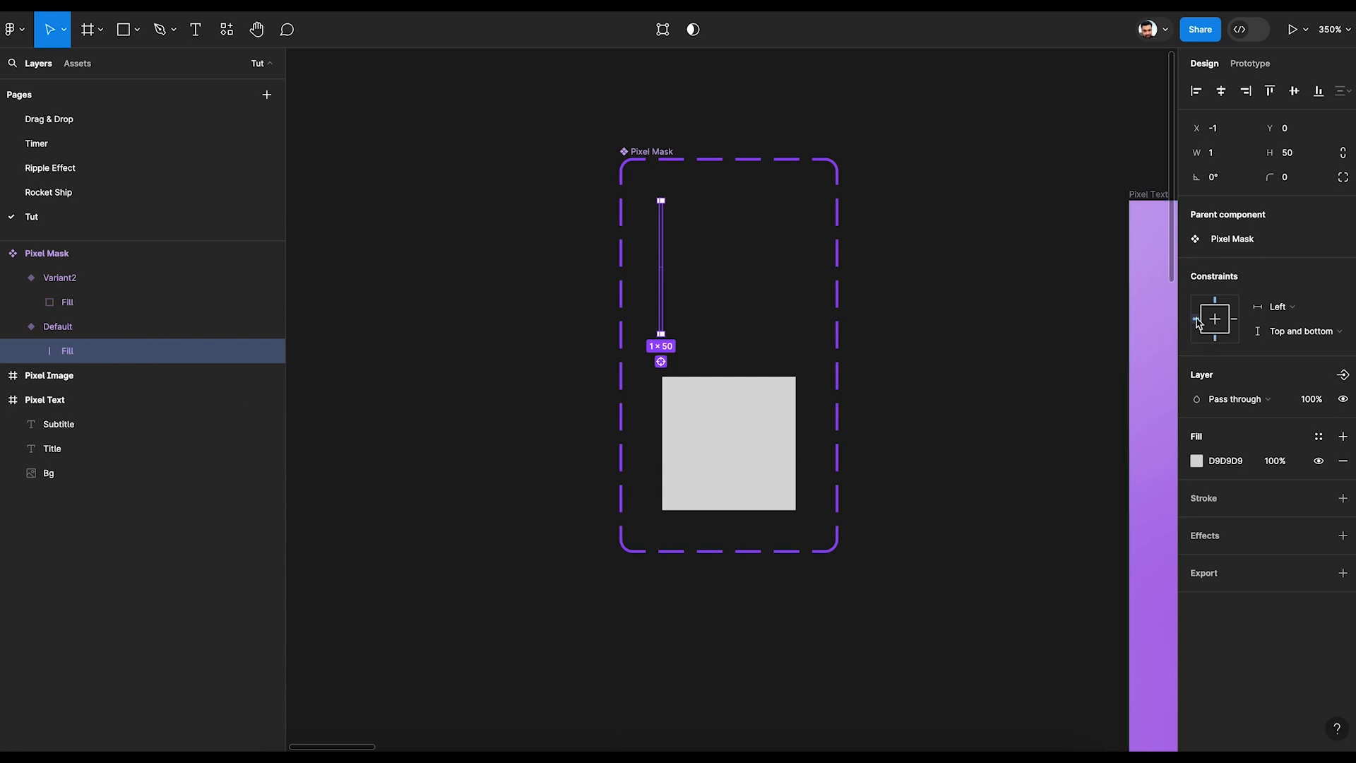
pyautogui.click(940, 274)
# - Place an instance of the Default variant on the empty canvas to the left of the Pixel Mask component set
pyautogui.hscroll(-5, 935, 275)
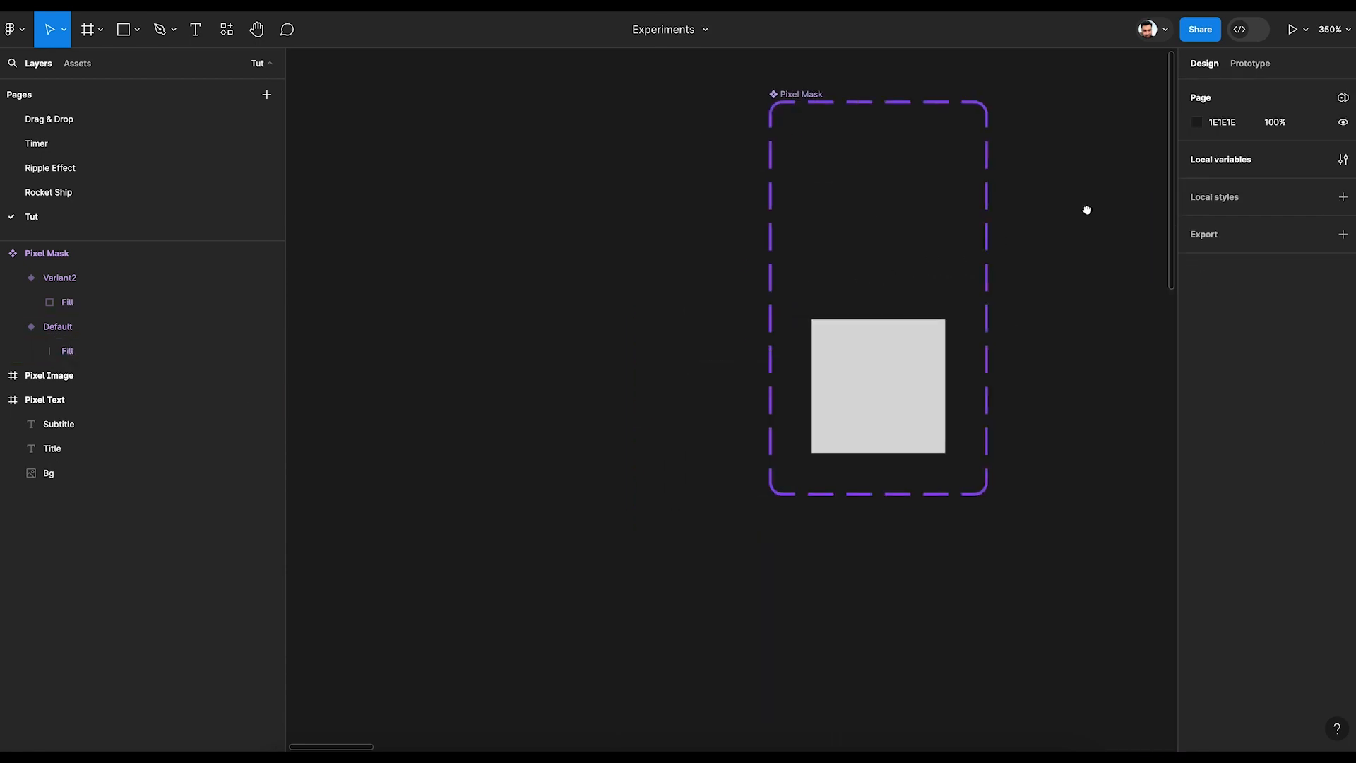
pyautogui.click(903, 212)
pyautogui.moveTo(907, 220); pyautogui.dragTo(552, 316)
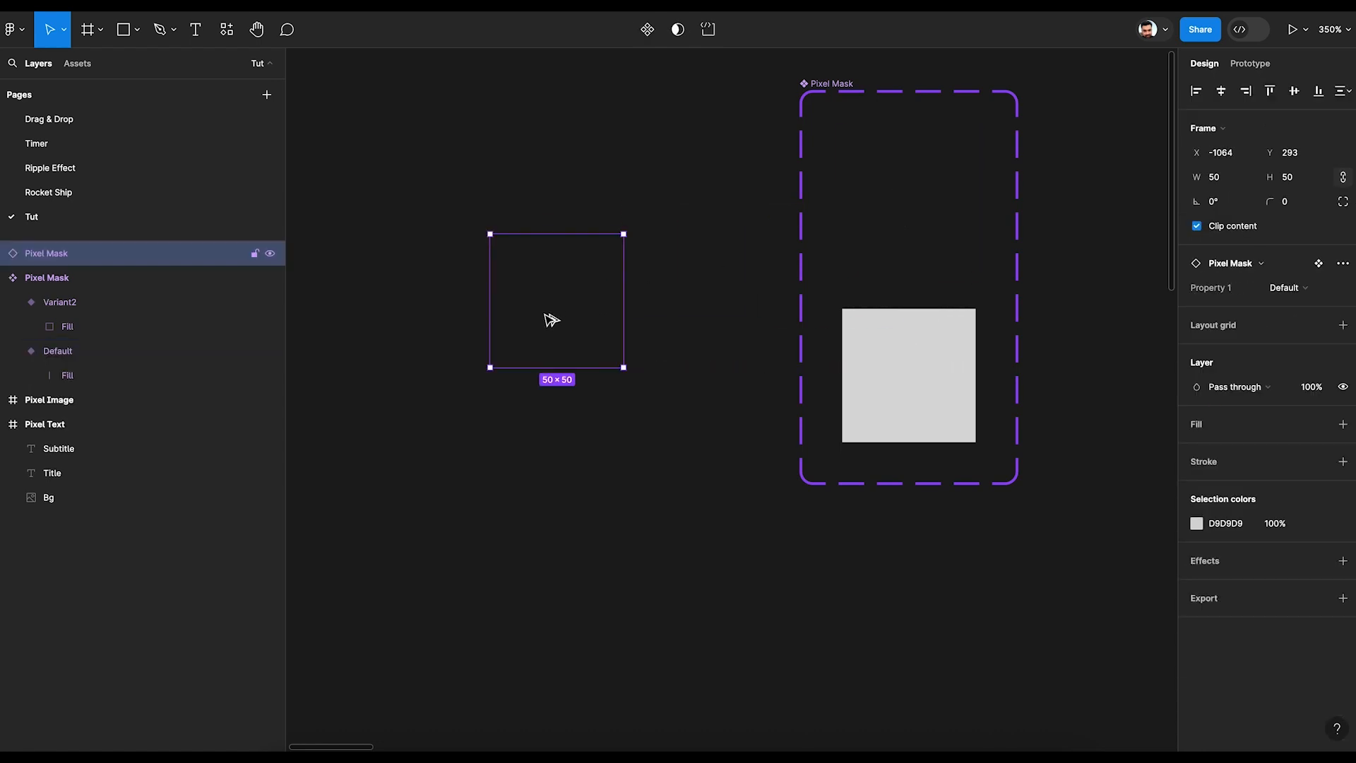
# - Turn off Clip content for the Pixel Mask instance and enlarge it to about 85 × 77 to test the constraints
pyautogui.click(1235, 228)
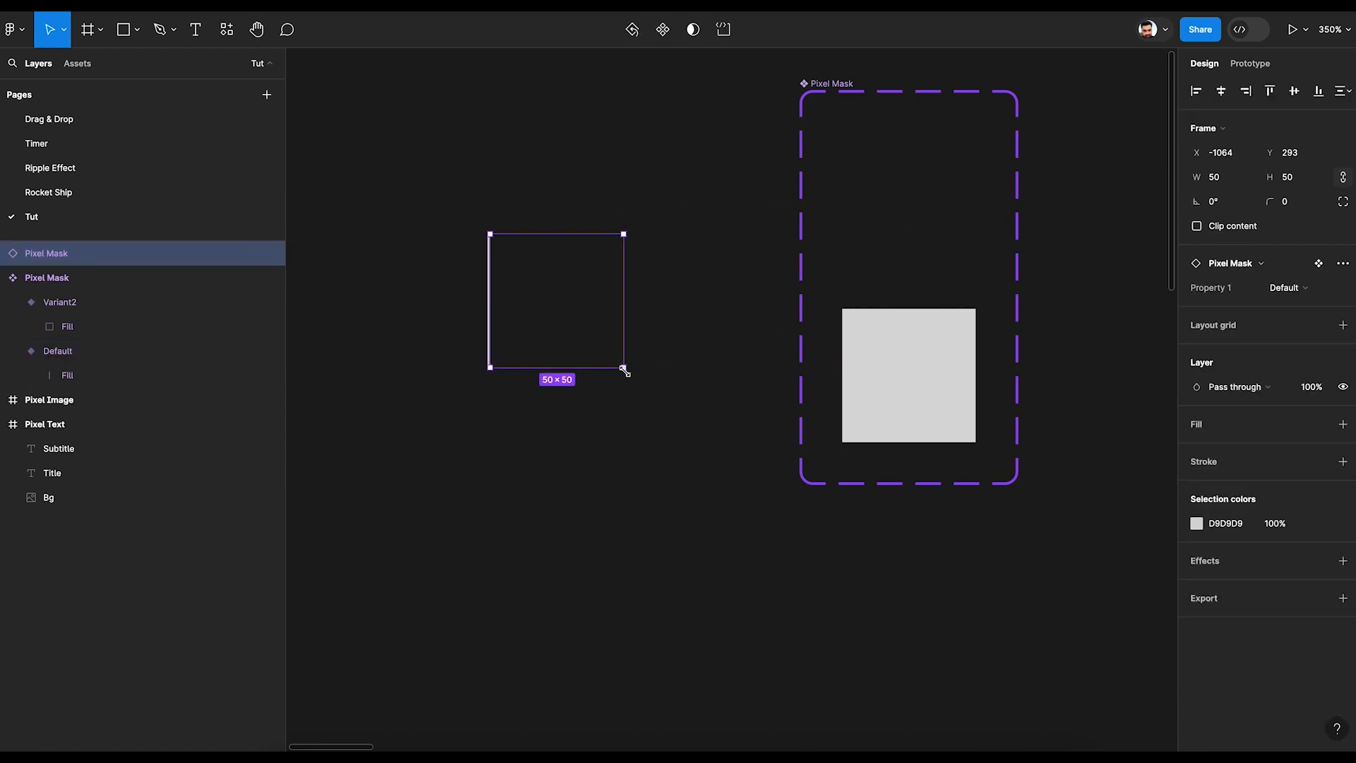
pyautogui.moveTo(625, 371); pyautogui.dragTo(715, 440)
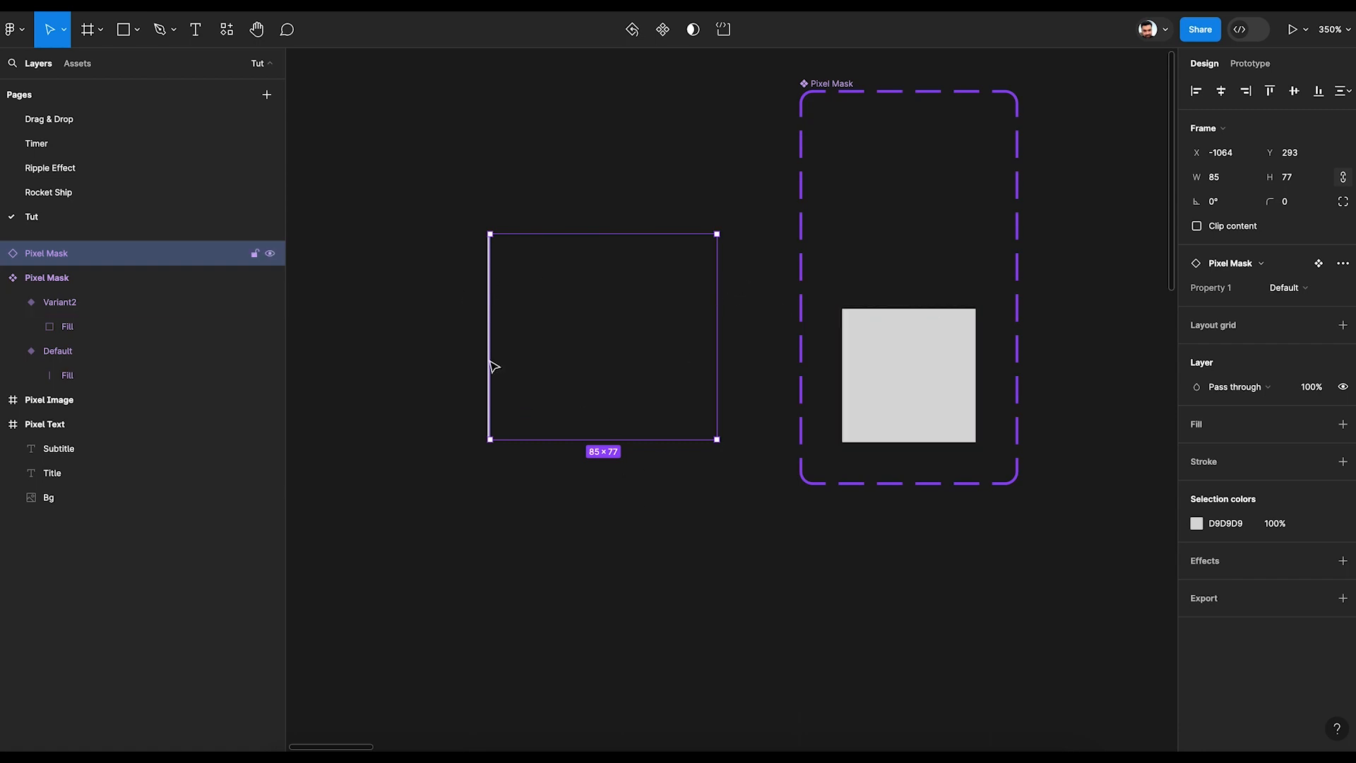
# - Inspect the constraints of the Fill inside the Pixel Mask test instance and resize the instance to about 69 × 155
pyautogui.click(3, 255)
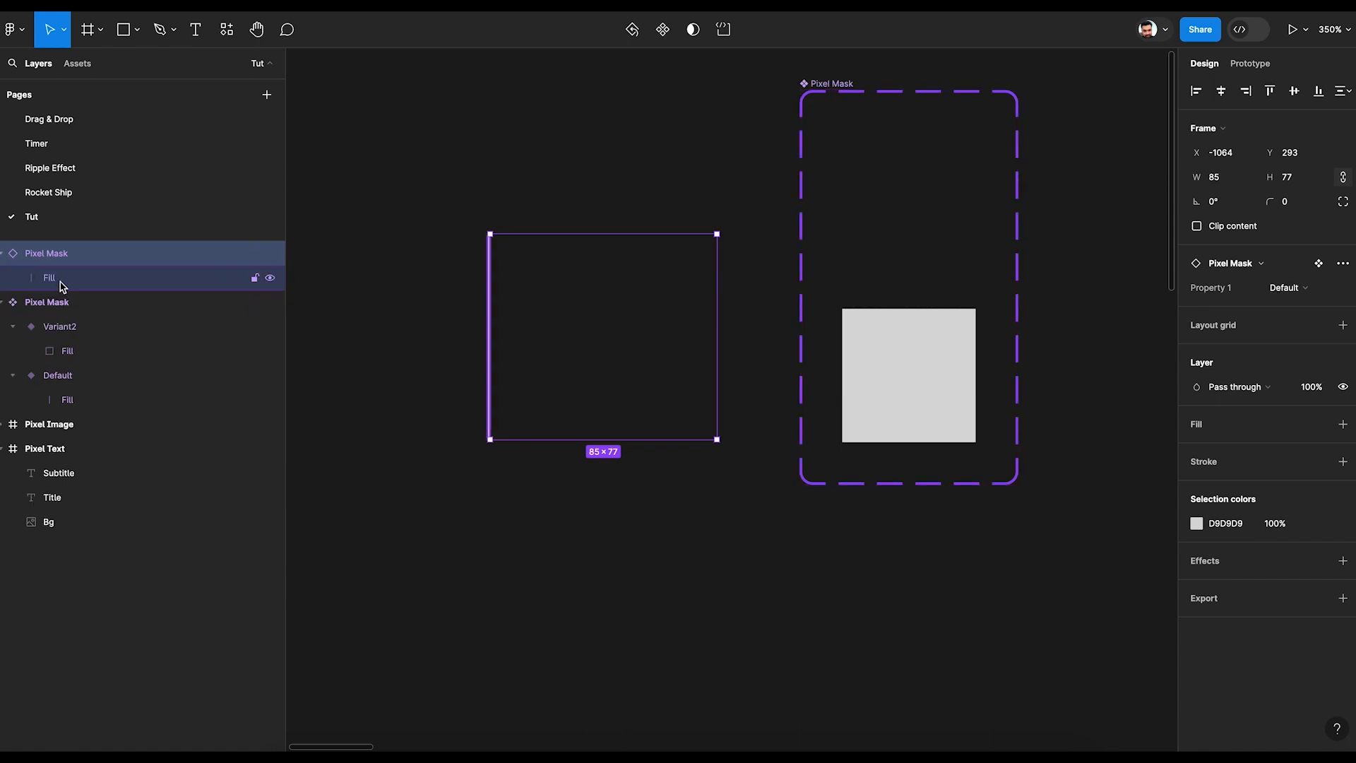
pyautogui.click(54, 278)
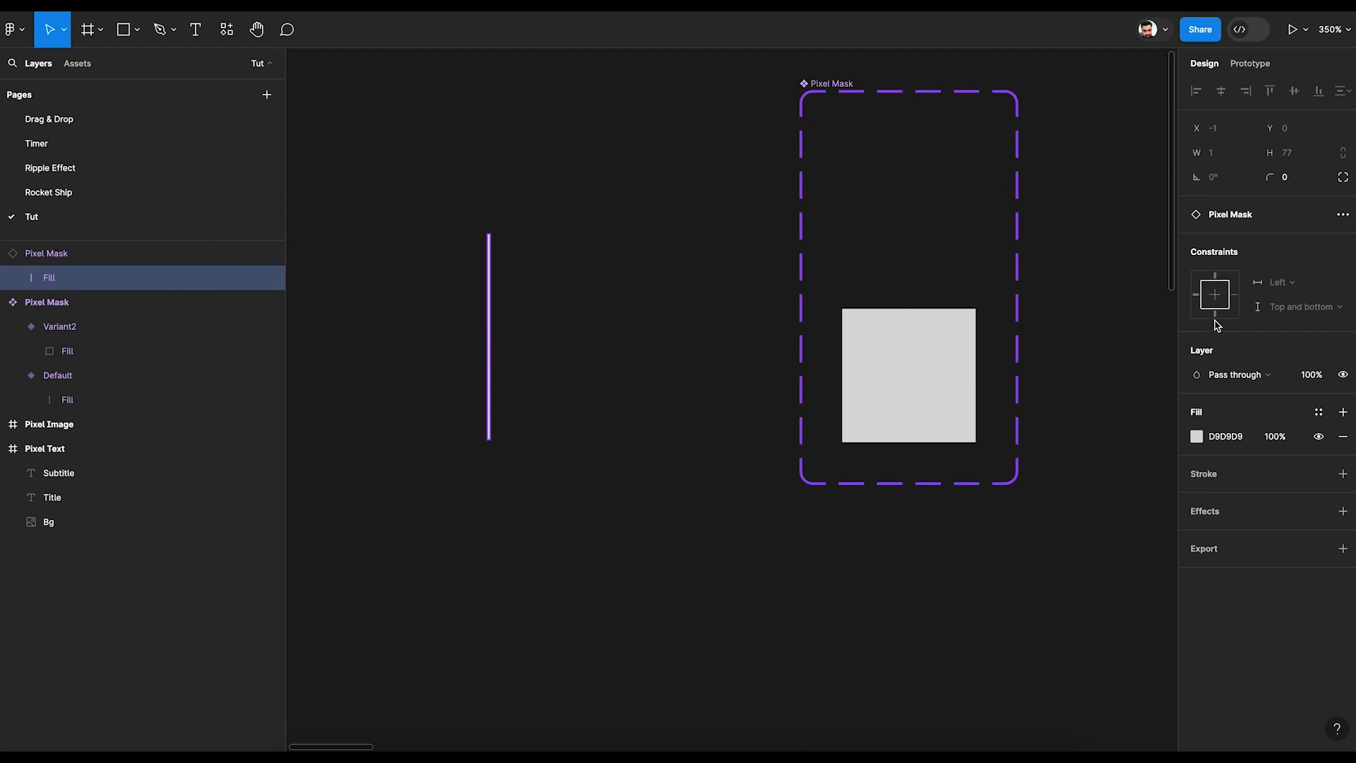
pyautogui.click(623, 406)
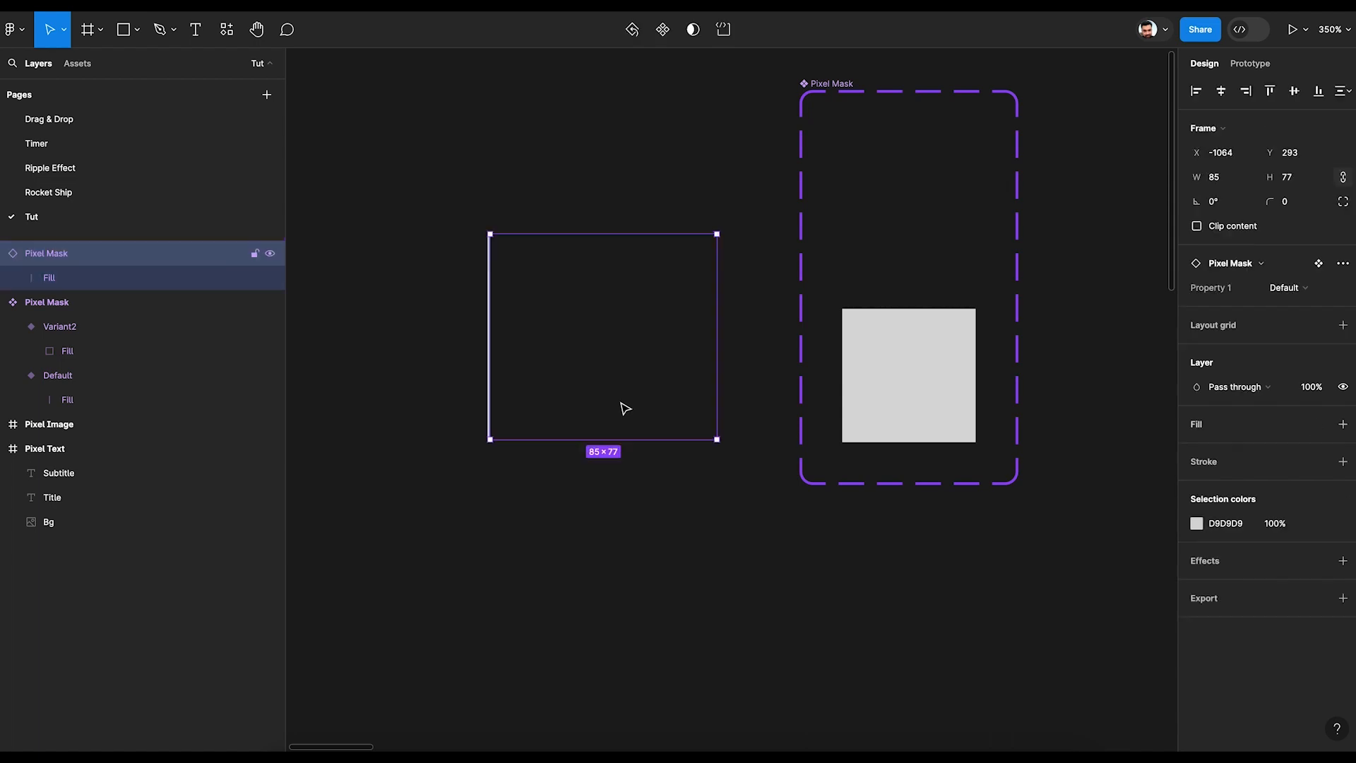
pyautogui.moveTo(618, 439); pyautogui.dragTo(628, 656)
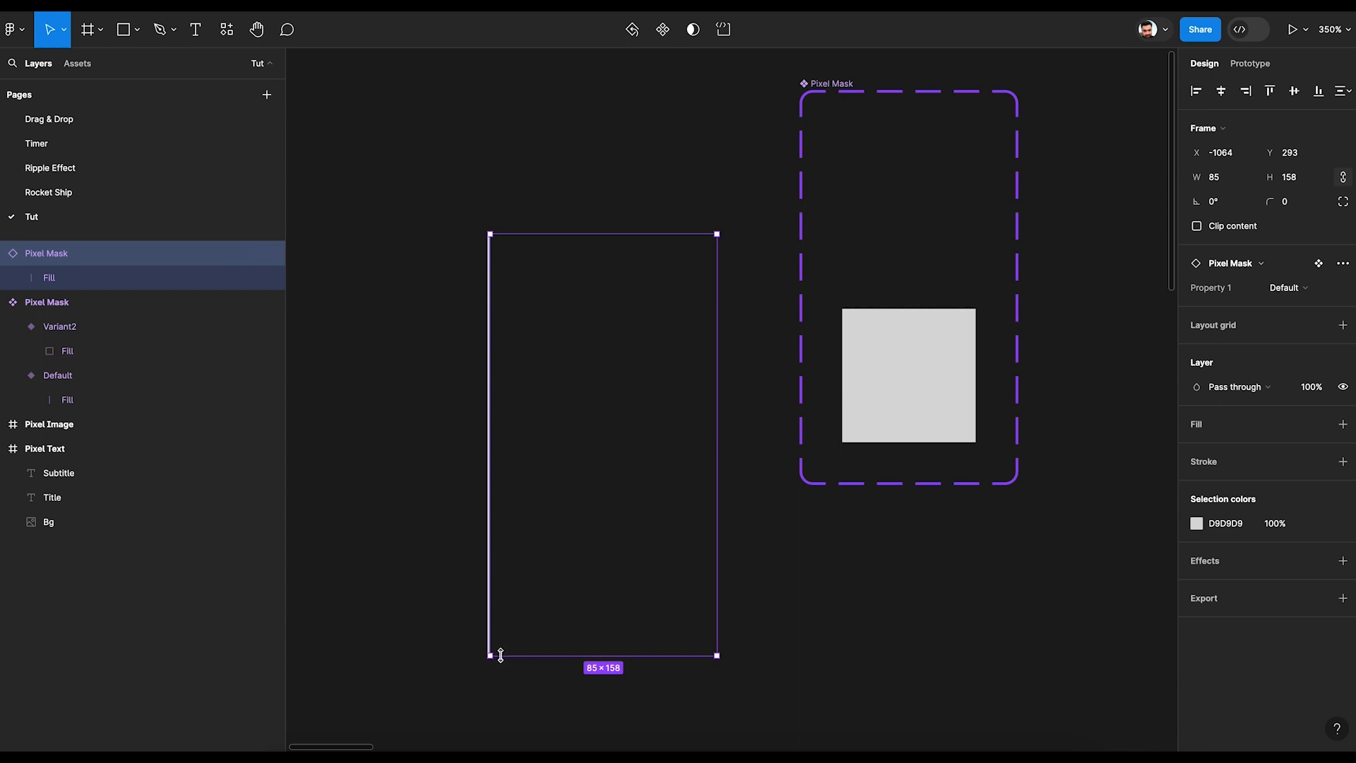
pyautogui.moveTo(489, 418); pyautogui.dragTo(533, 417)
pyautogui.moveTo(657, 238)
pyautogui.mouseDown()
pyautogui.moveTo(669, 152)
pyautogui.moveTo(675, 241)
pyautogui.mouseUp()
# - Set the vertical constraint of the Default variant's Fill rectangle to Top
pyautogui.click(912, 215)
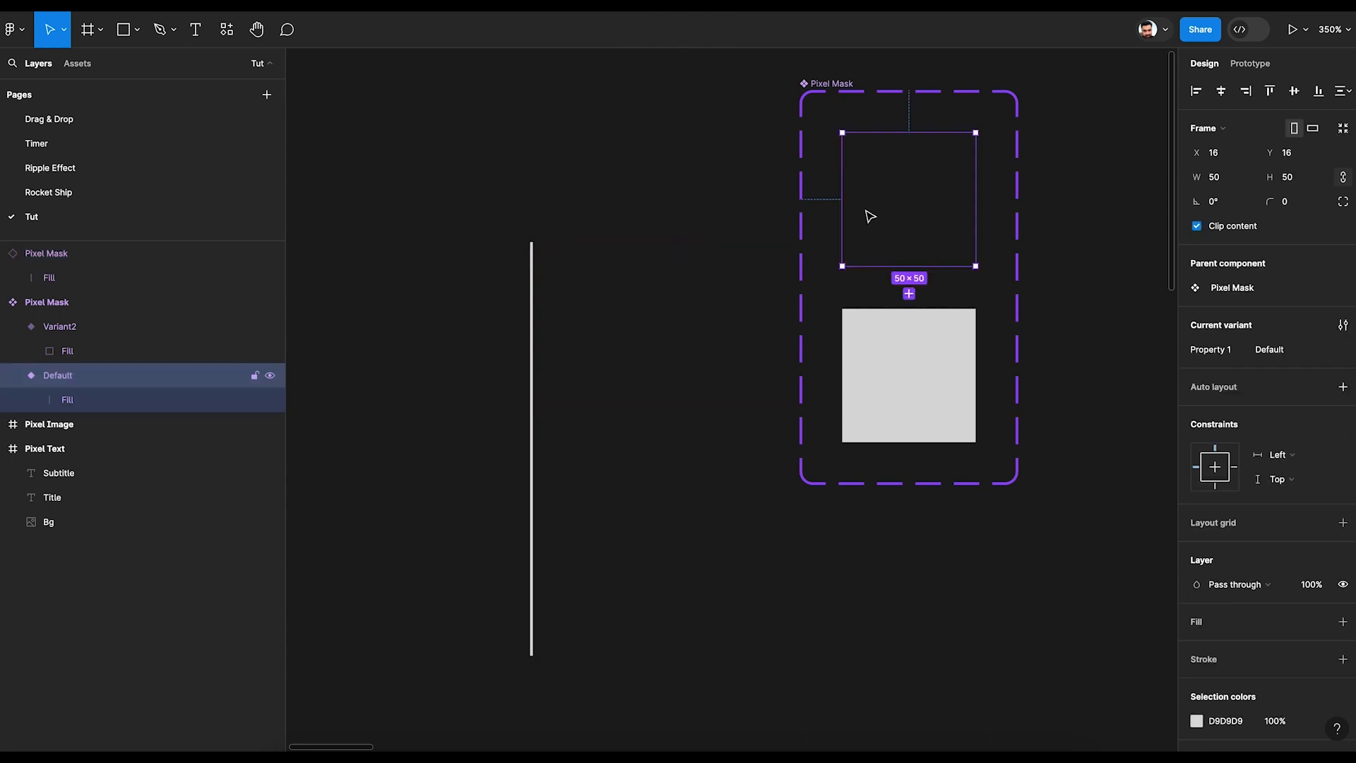
pyautogui.click(74, 409)
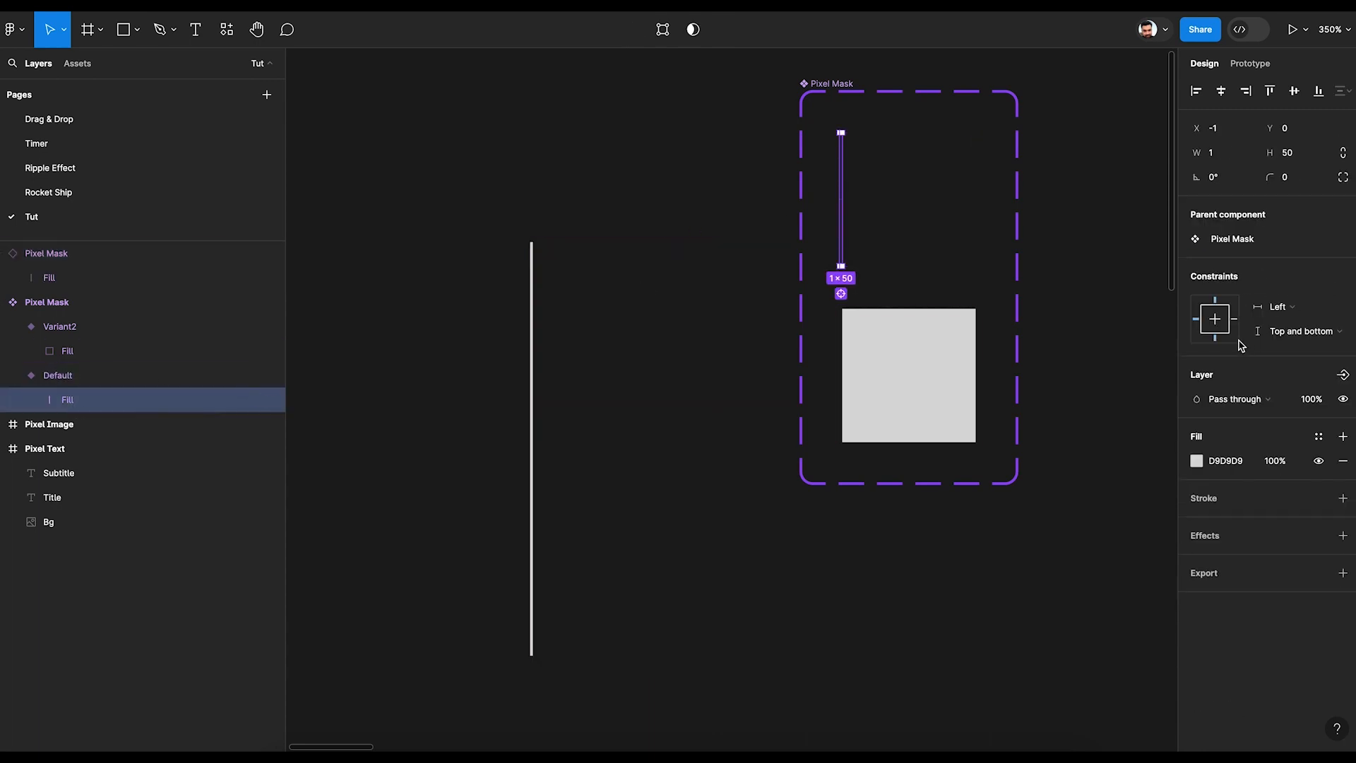
pyautogui.click(1214, 300)
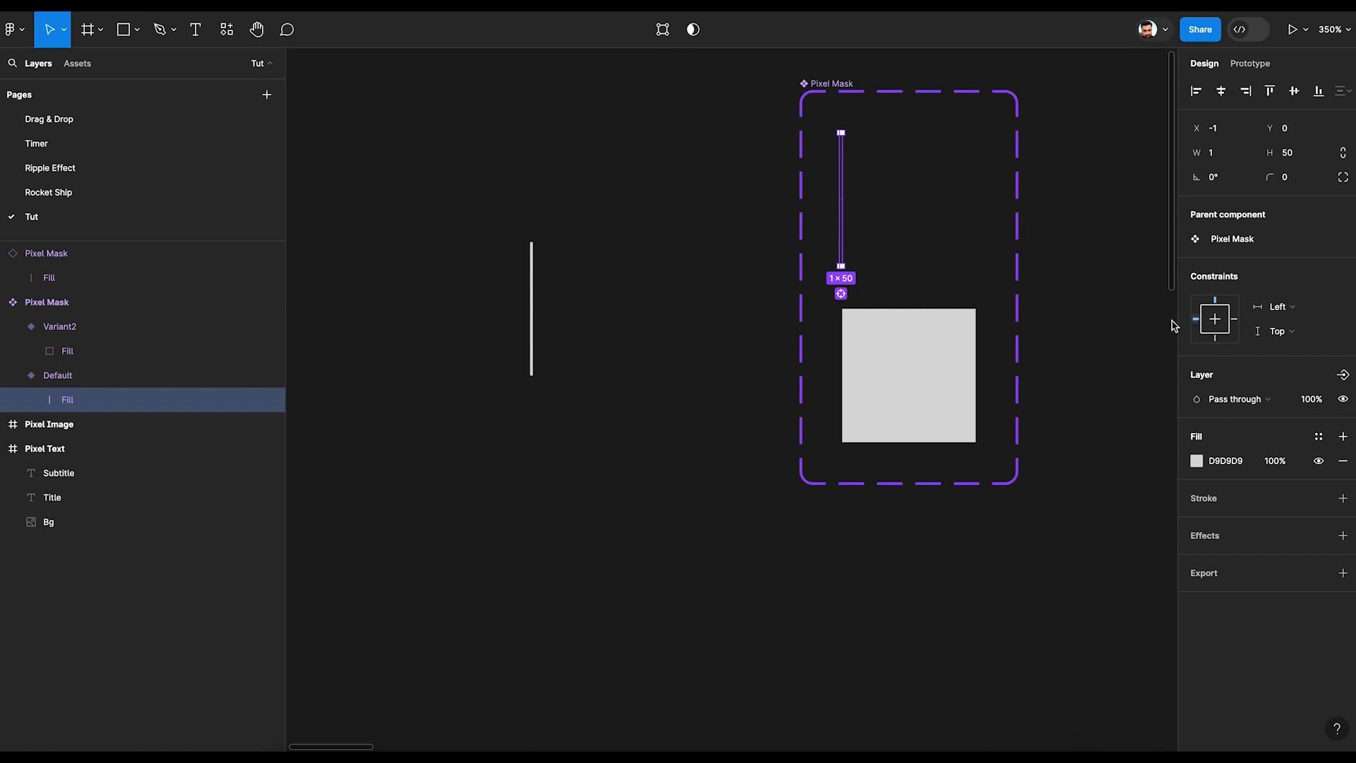
# - Shrink the Pixel Mask test instance in height and width to test the Top constraint, and delete the instance
pyautogui.click(575, 347)
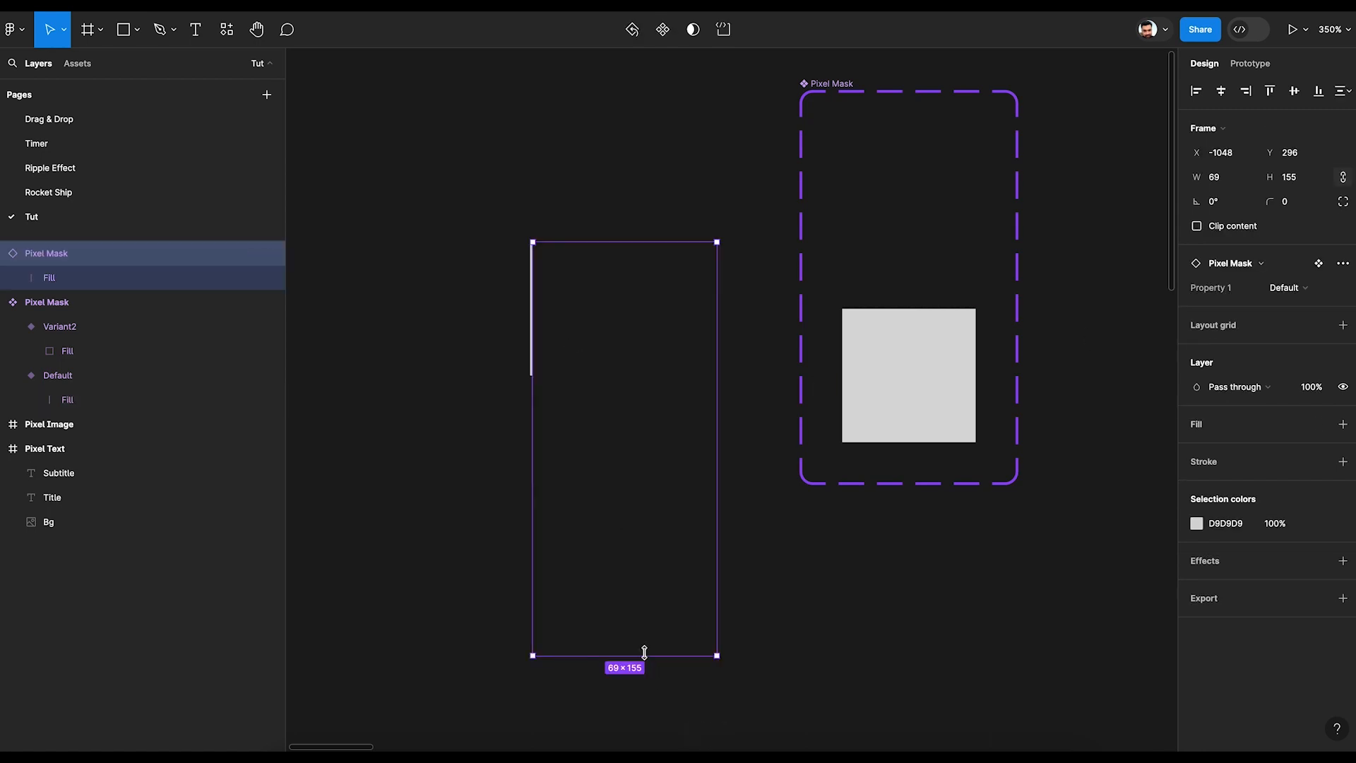
pyautogui.moveTo(645, 655); pyautogui.dragTo(702, 525)
pyautogui.moveTo(534, 441); pyautogui.dragTo(559, 430)
pyautogui.click(741, 313)
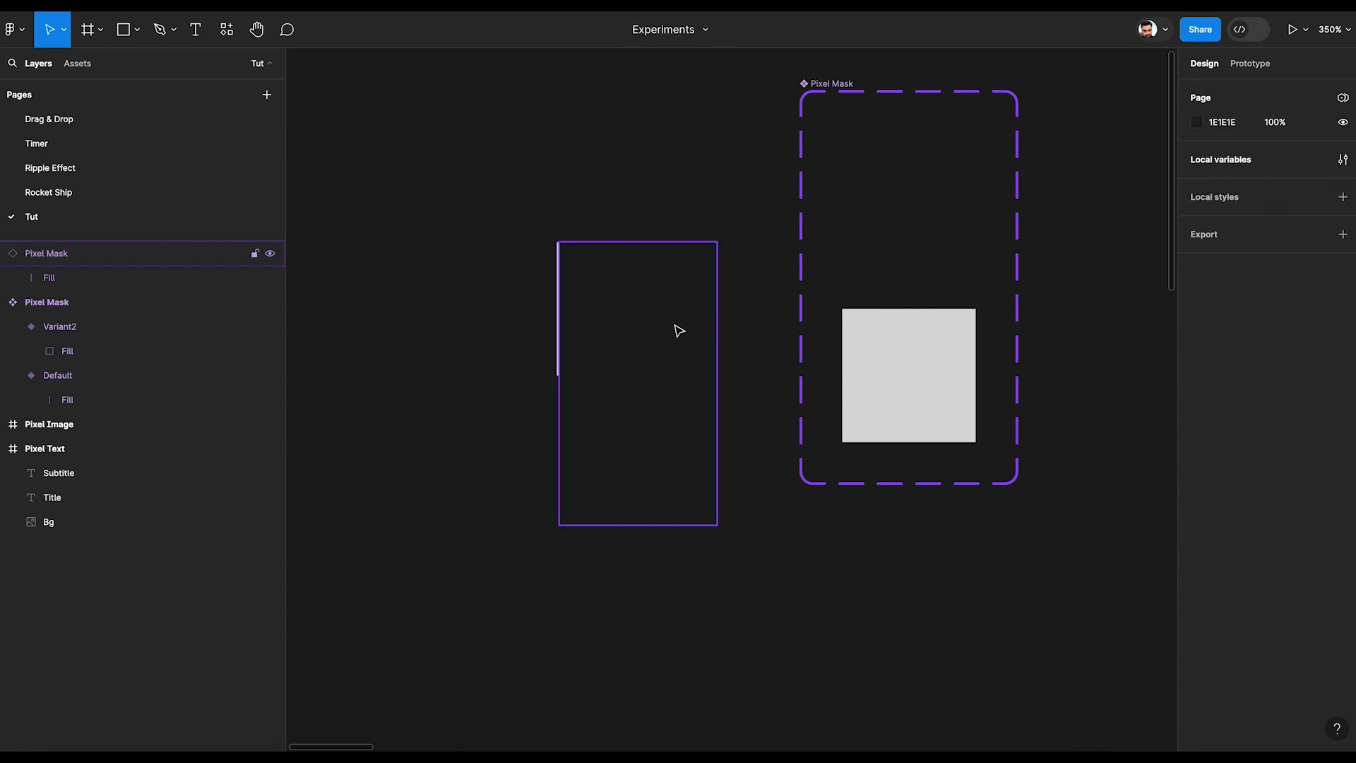
pyautogui.click(677, 329)
pyautogui.press('Delete')
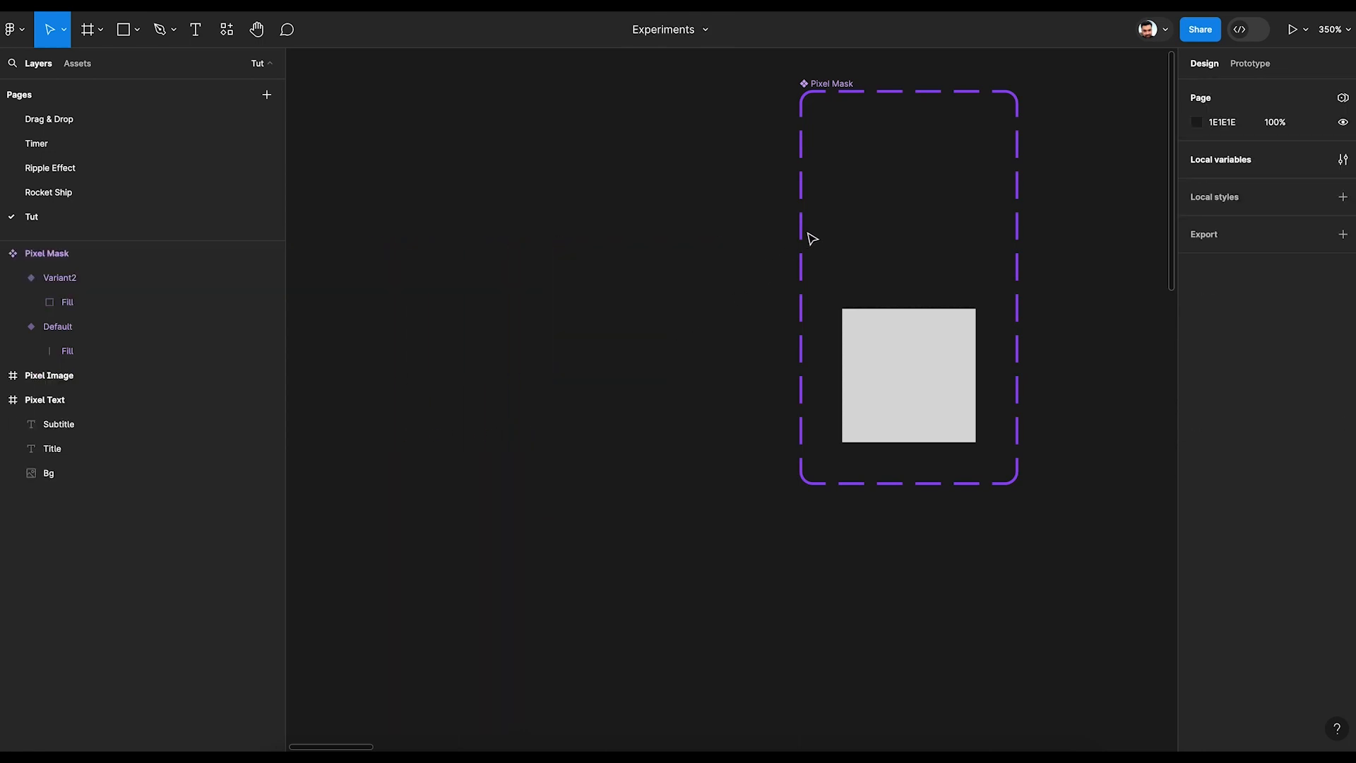
# - Check the constraints of the Default variant's Fill rectangle
pyautogui.click(914, 188)
pyautogui.click(74, 350)
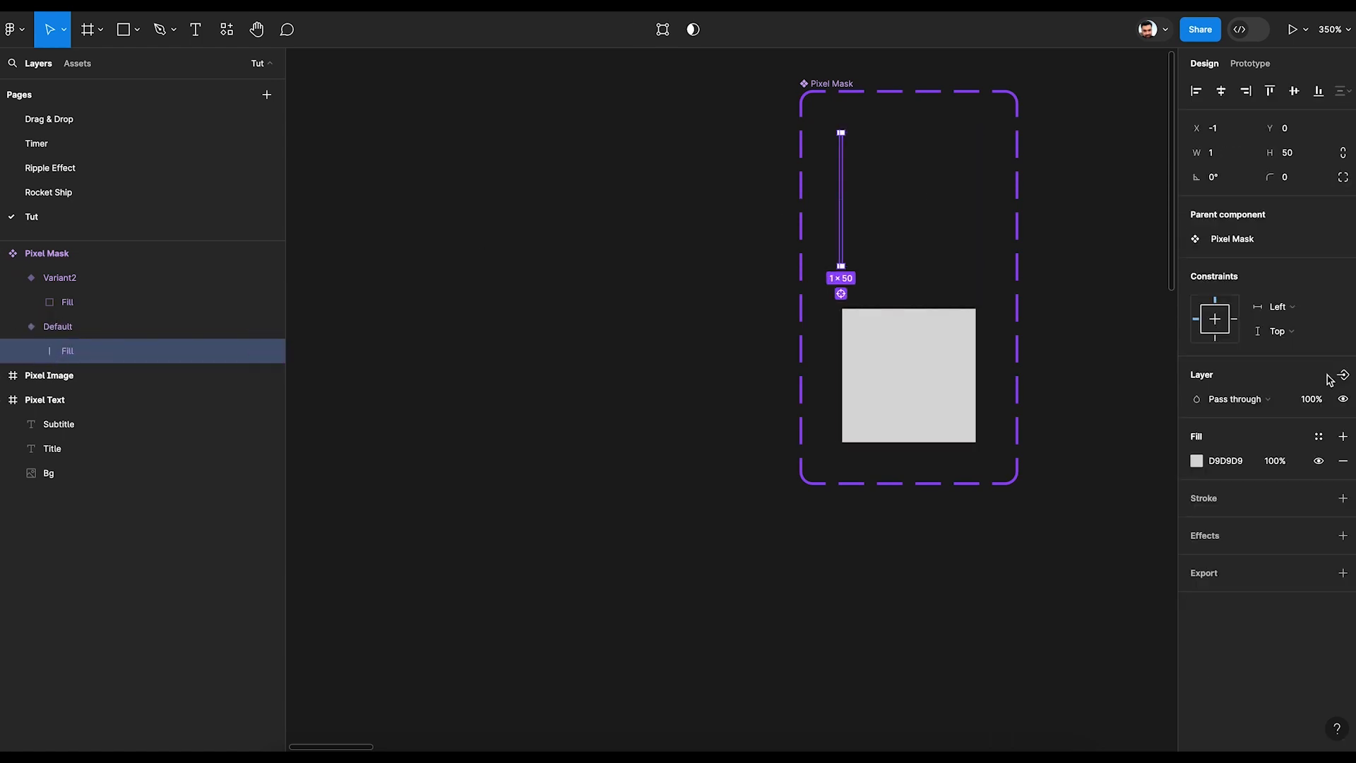
pyautogui.click(1060, 458)
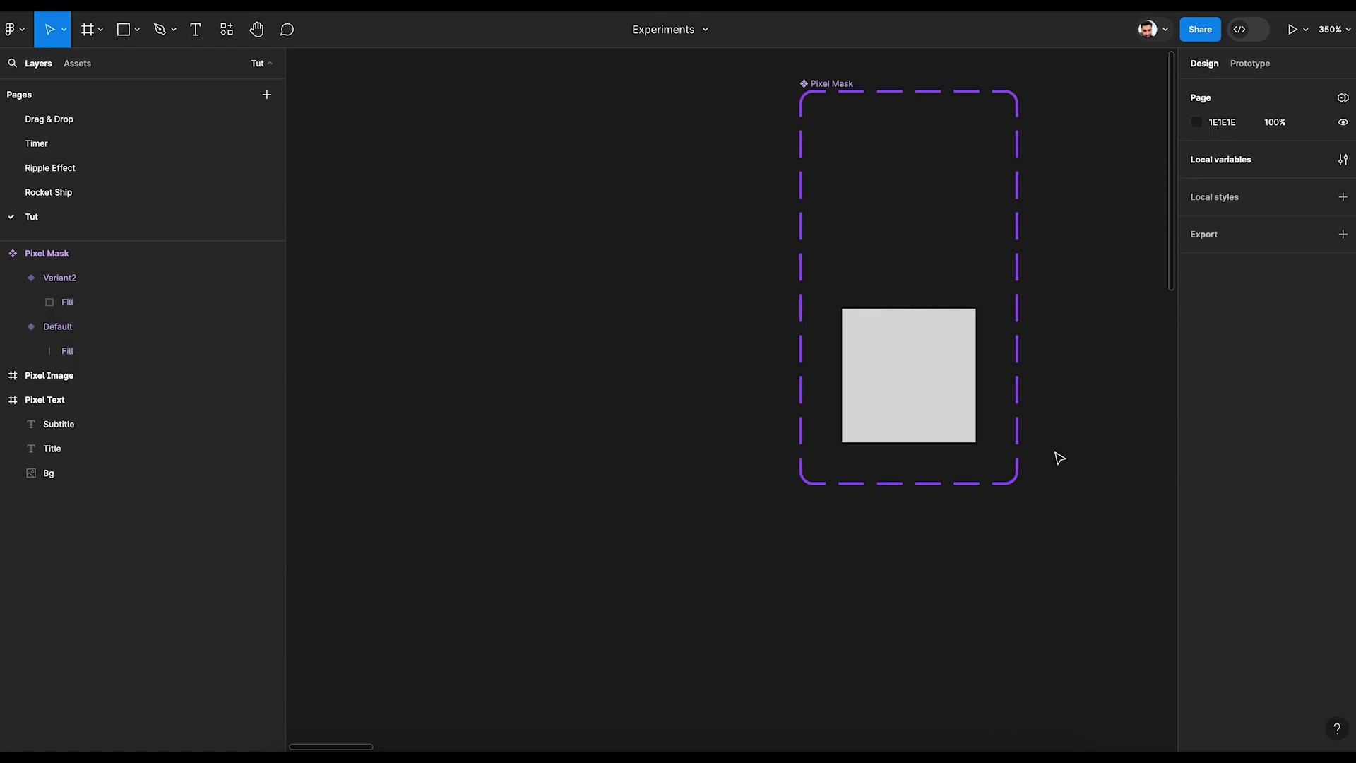
# - Set the constraints of Variant2's Fill rectangle to Left and right and Top and bottom
pyautogui.click(929, 381)
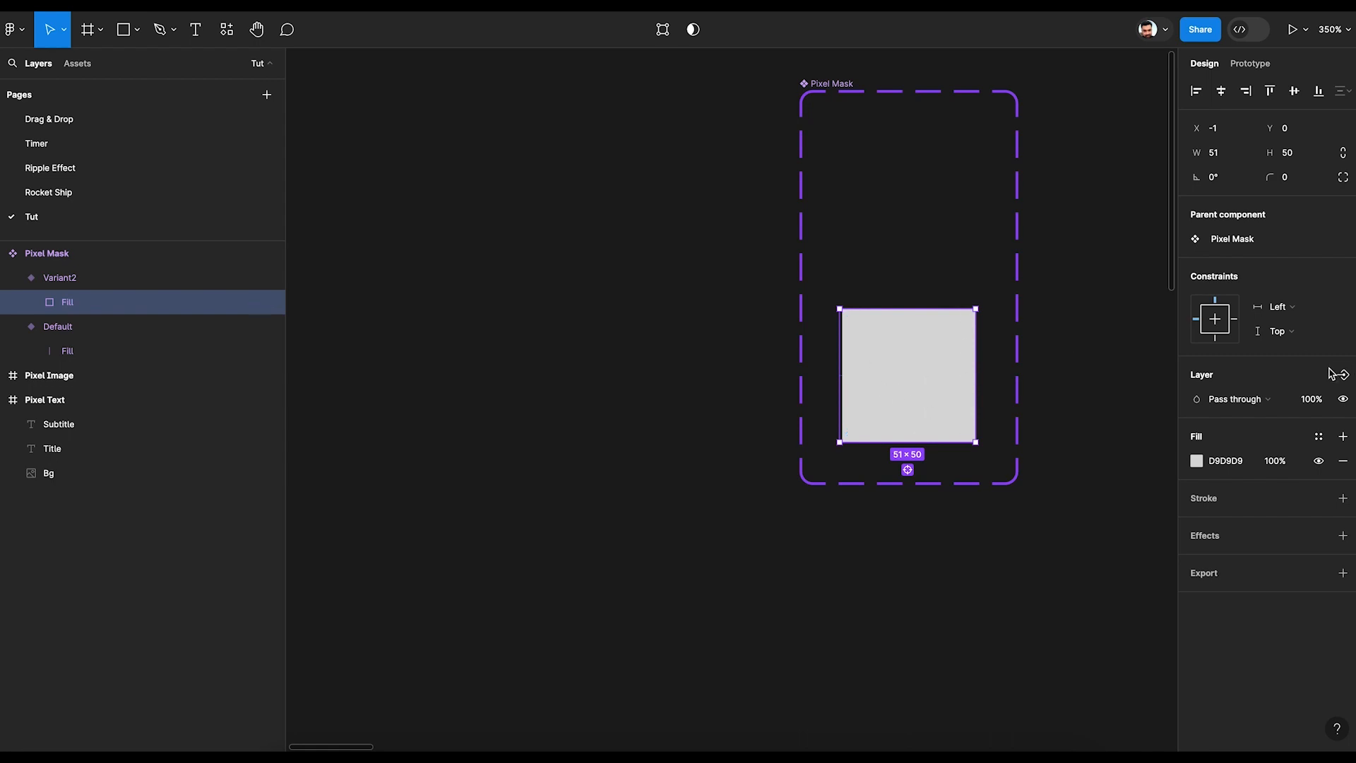
pyautogui.keyDown('shift'); pyautogui.click(1216, 338); pyautogui.keyUp('shift')
pyautogui.keyDown('shift'); pyautogui.click(1236, 320); pyautogui.keyUp('shift')
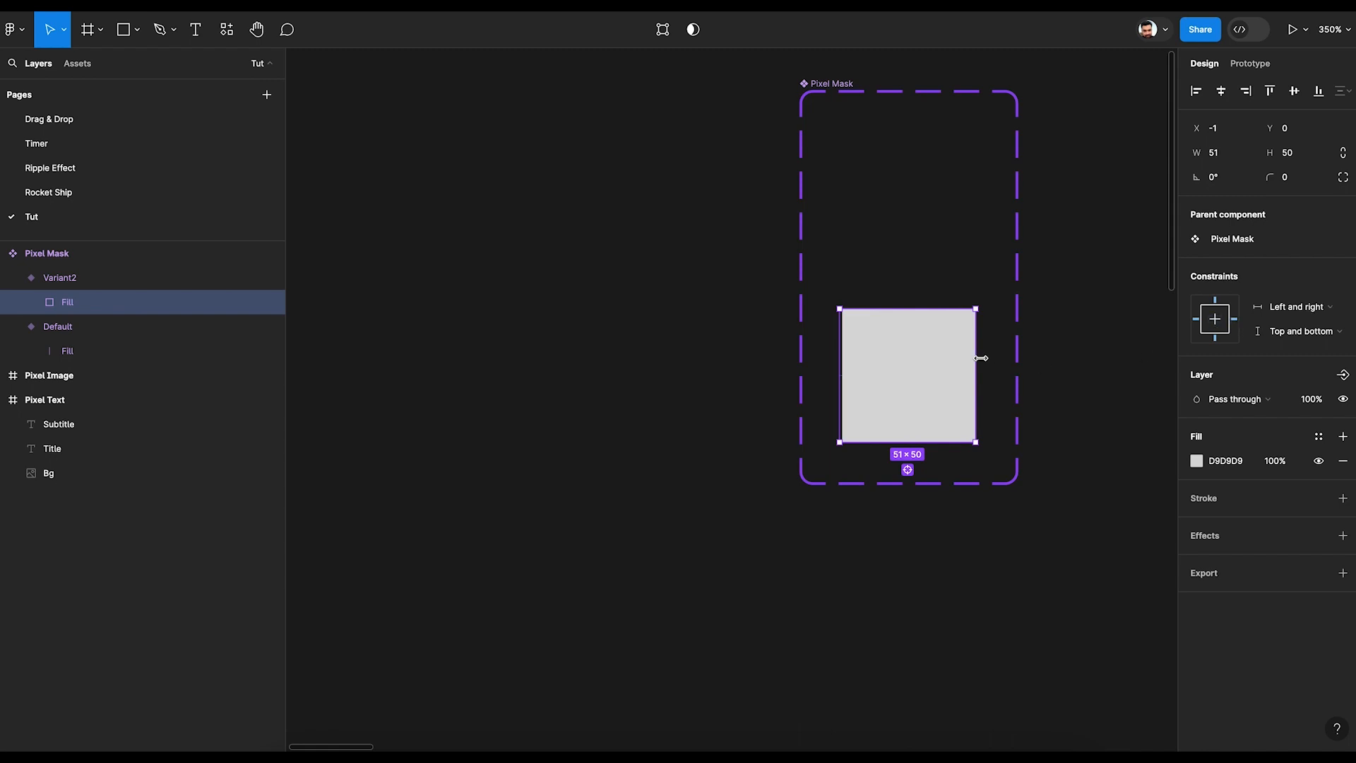
pyautogui.click(1116, 316)
# - Place a Variant2 instance on the empty canvas beside the component set and enlarge it to about 134 × 139 to test the constraints
pyautogui.click(885, 426)
pyautogui.keyDown('alt'); pyautogui.moveTo(904, 413); pyautogui.dragTo(325, 438); pyautogui.keyUp('alt')
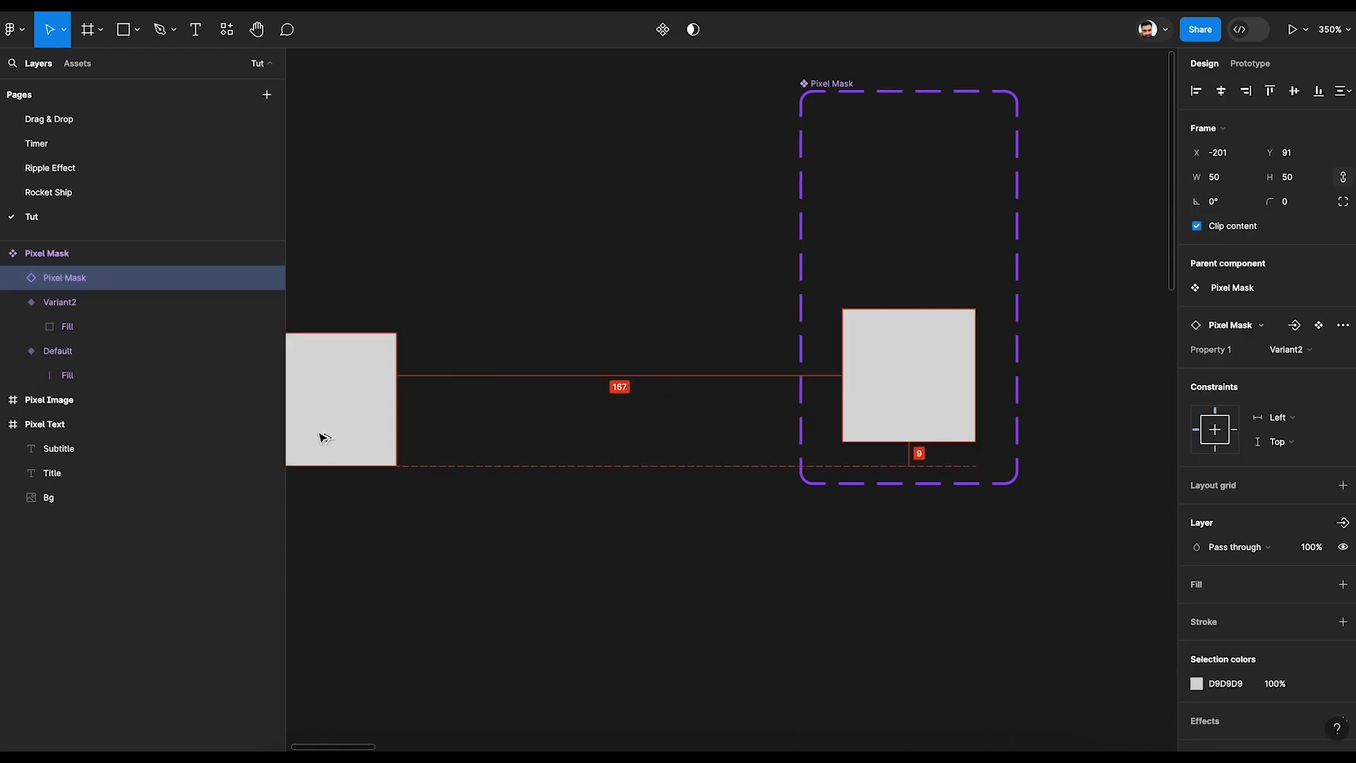
pyautogui.hscroll(-5, 509, 424)
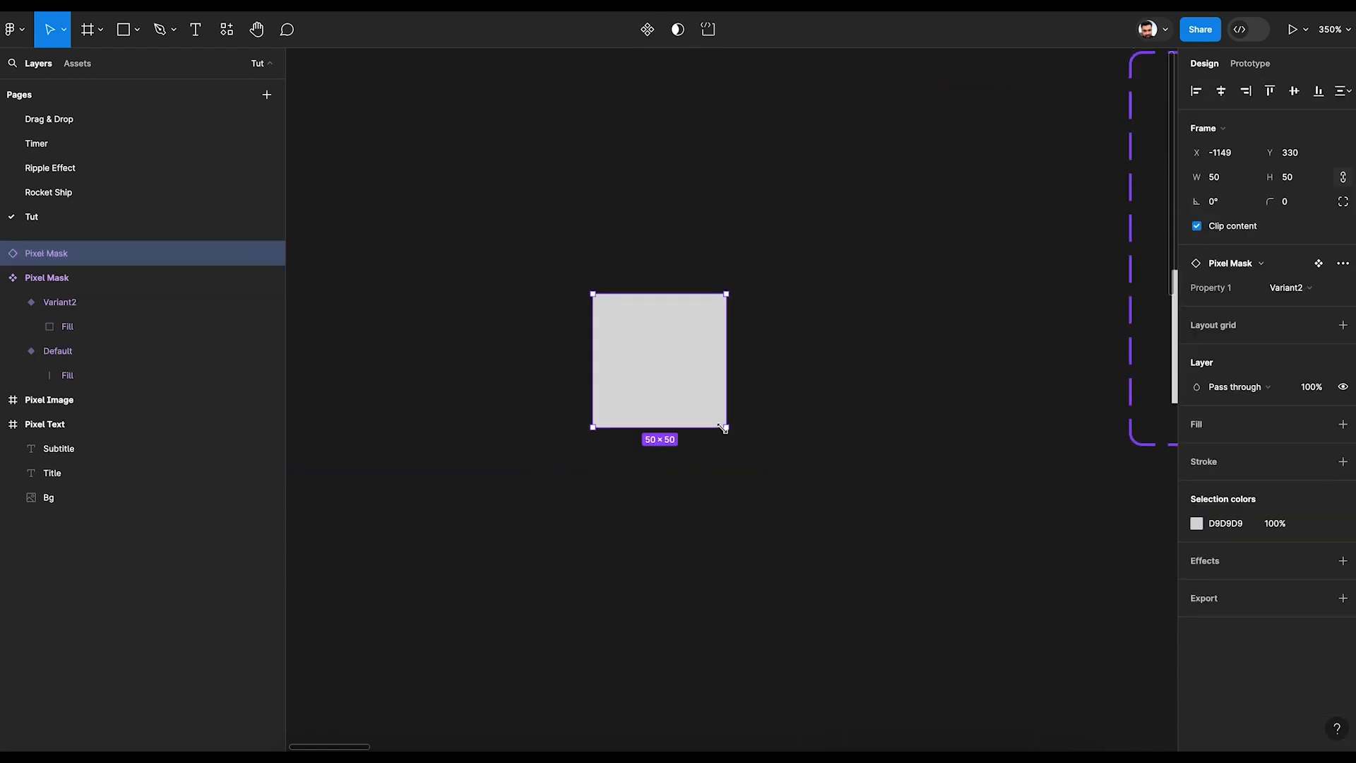
pyautogui.moveTo(723, 428); pyautogui.dragTo(951, 666)
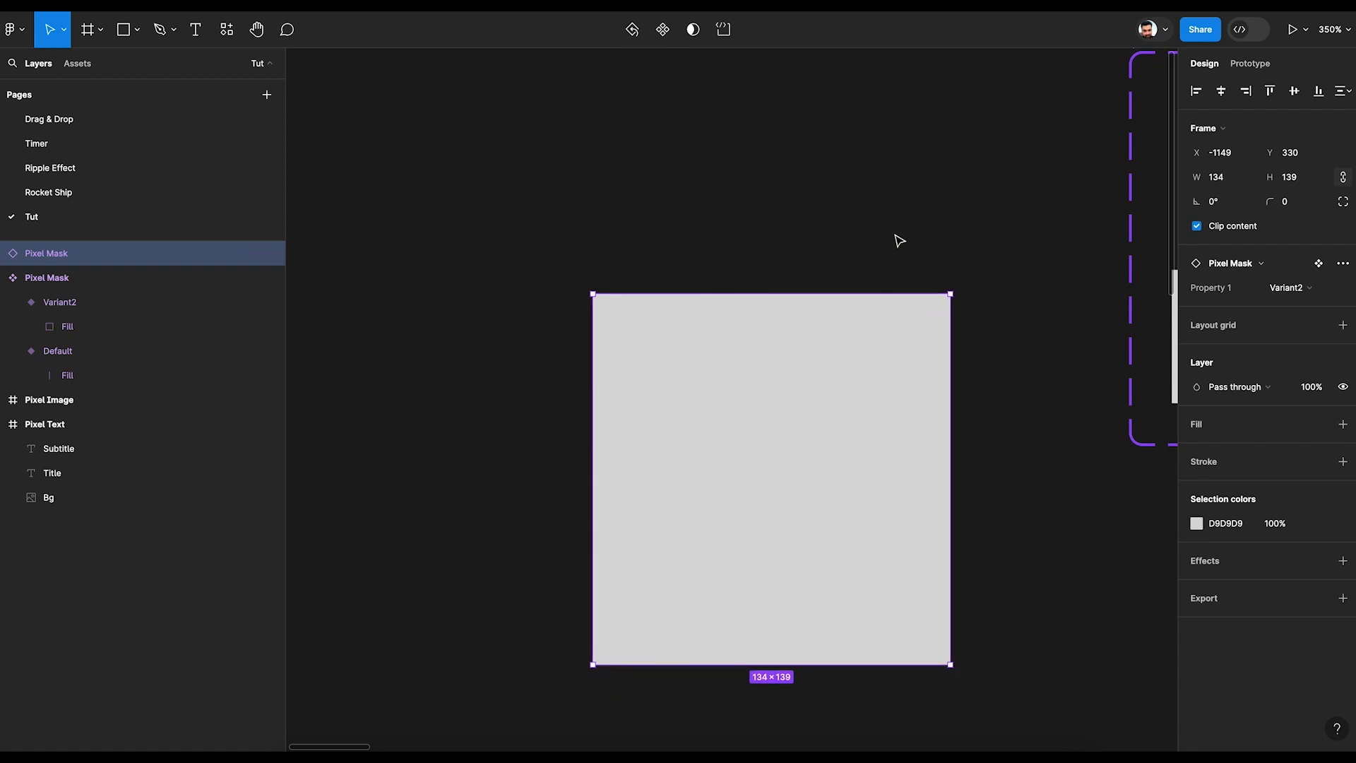
pyautogui.click(960, 233)
# - Delete the enlarged Variant2 test instance from the canvas
pyautogui.moveTo(1024, 231); pyautogui.dragTo(484, 252)
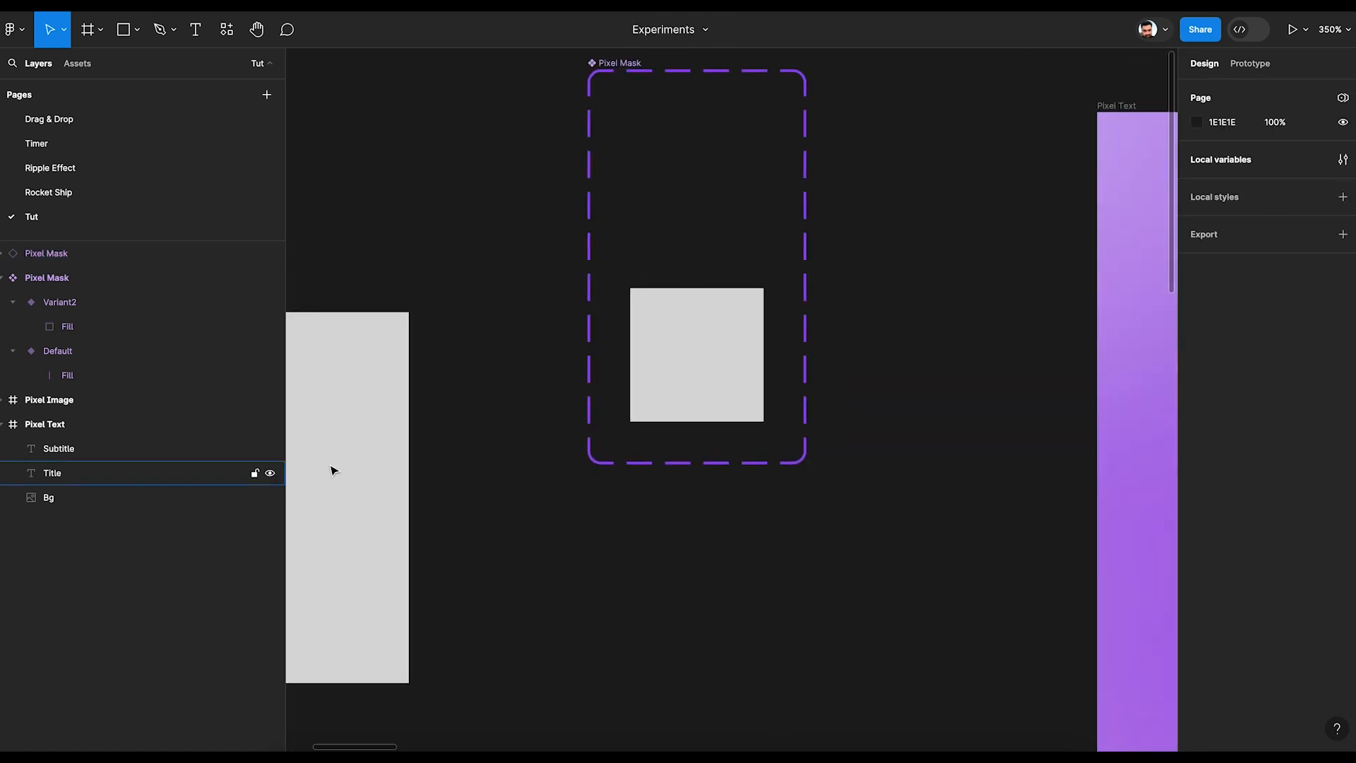
pyautogui.click(399, 448)
pyautogui.press('Delete')
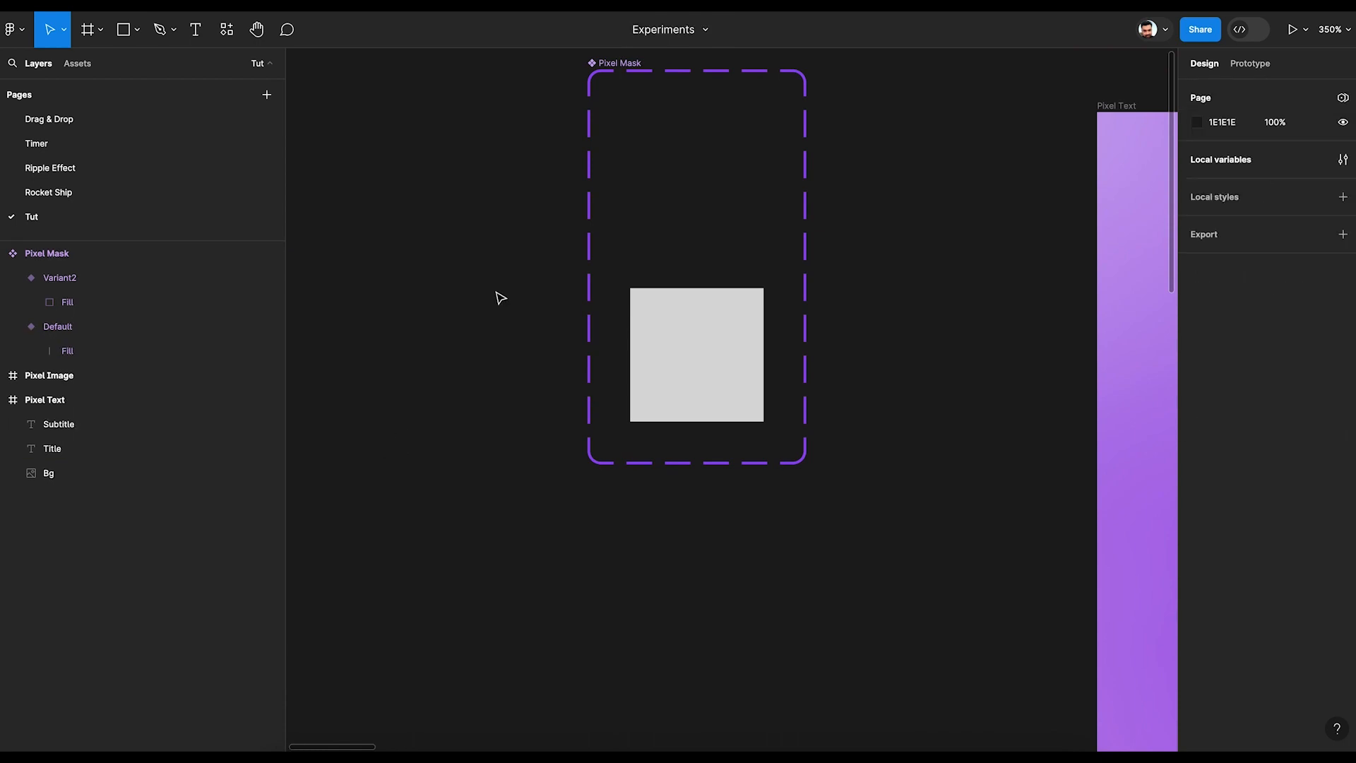
# - Copy the Default variant into the Pixel Text frame above the Title layer and place the instance at X 137, Y 241 over the letter P
pyautogui.scroll(-5, 859, 134)
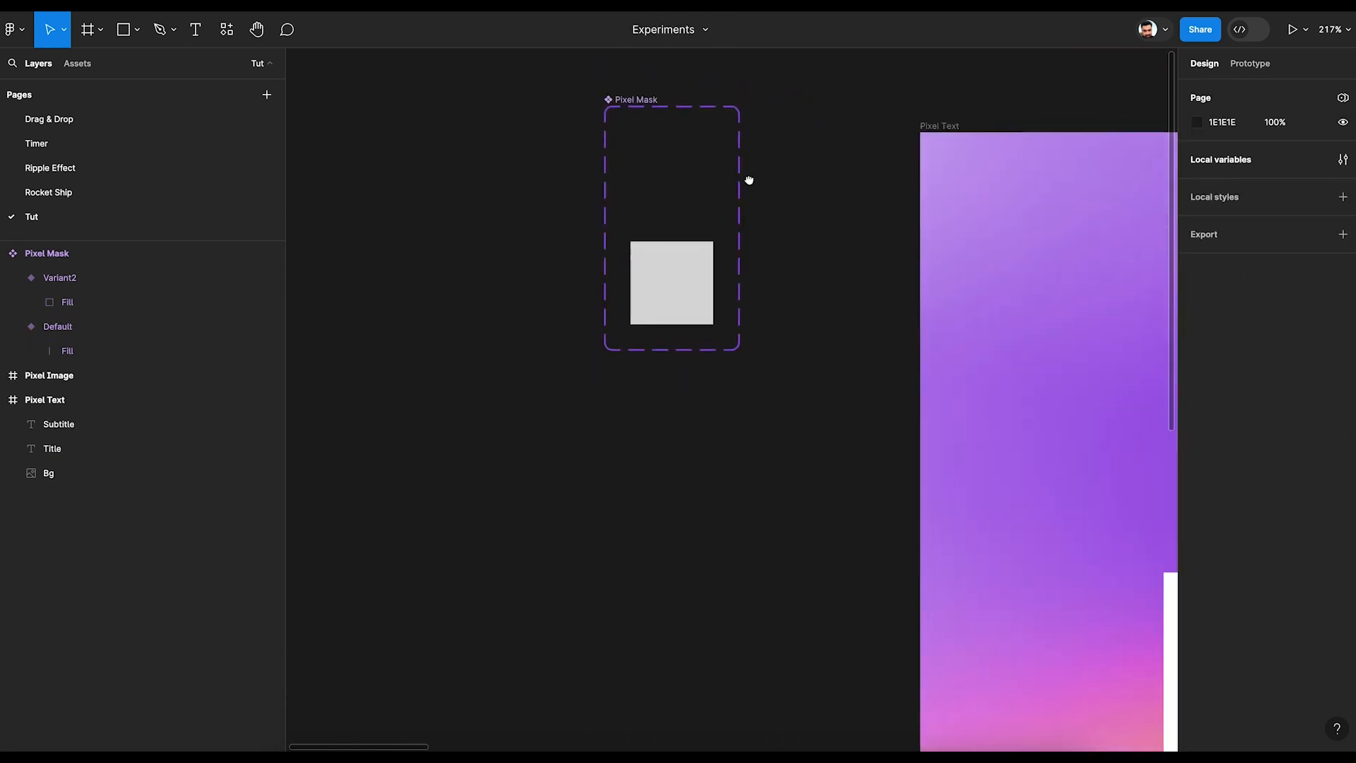
pyautogui.click(605, 206)
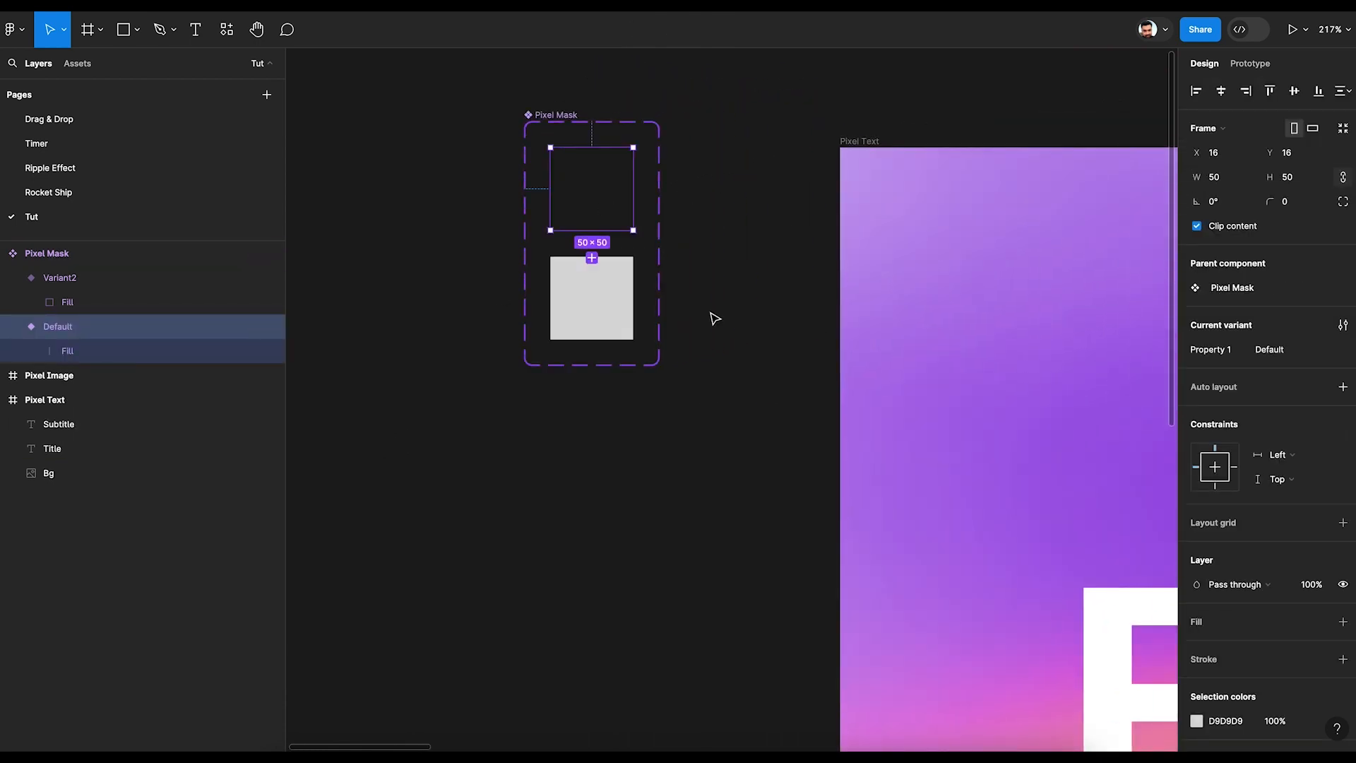
pyautogui.click(775, 323)
pyautogui.hotkey('shift', '1')
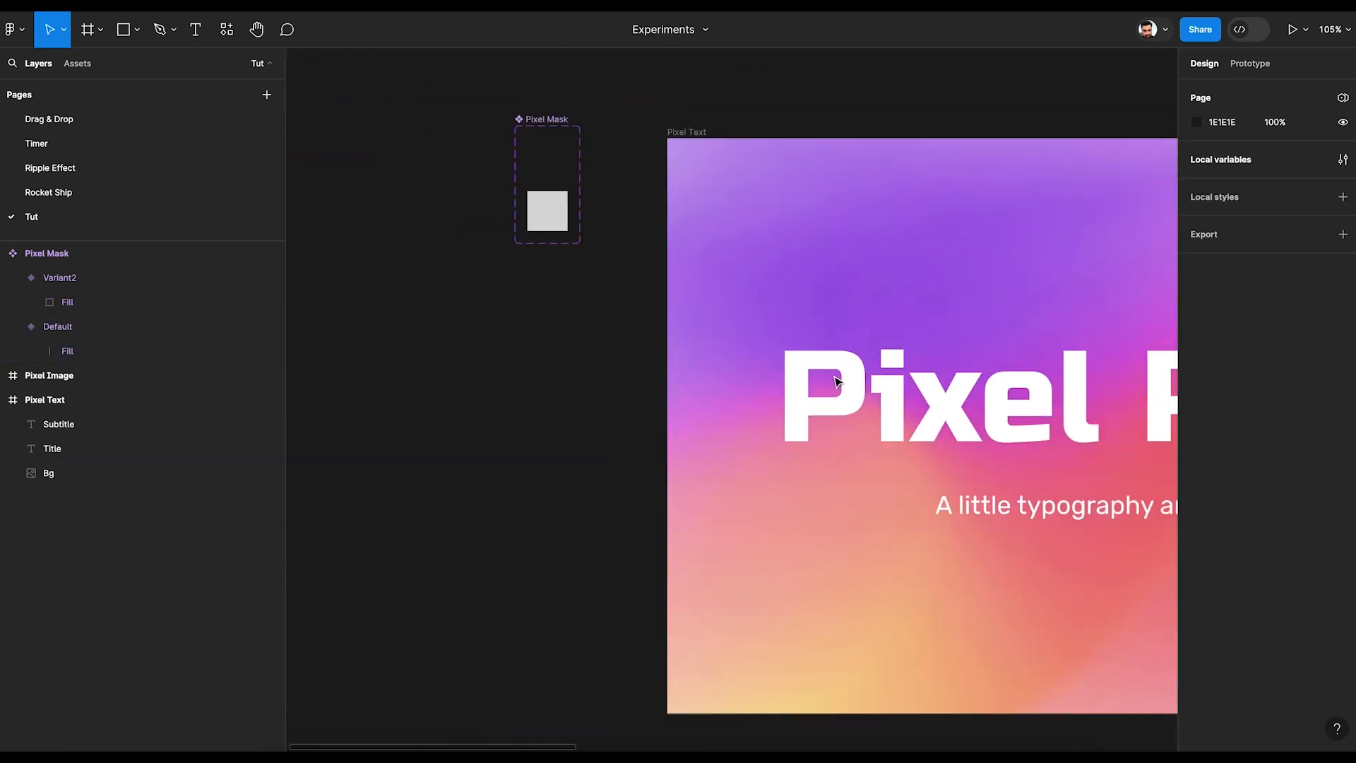
pyautogui.moveTo(916, 338); pyautogui.dragTo(514, 268)
pyautogui.click(420, 329)
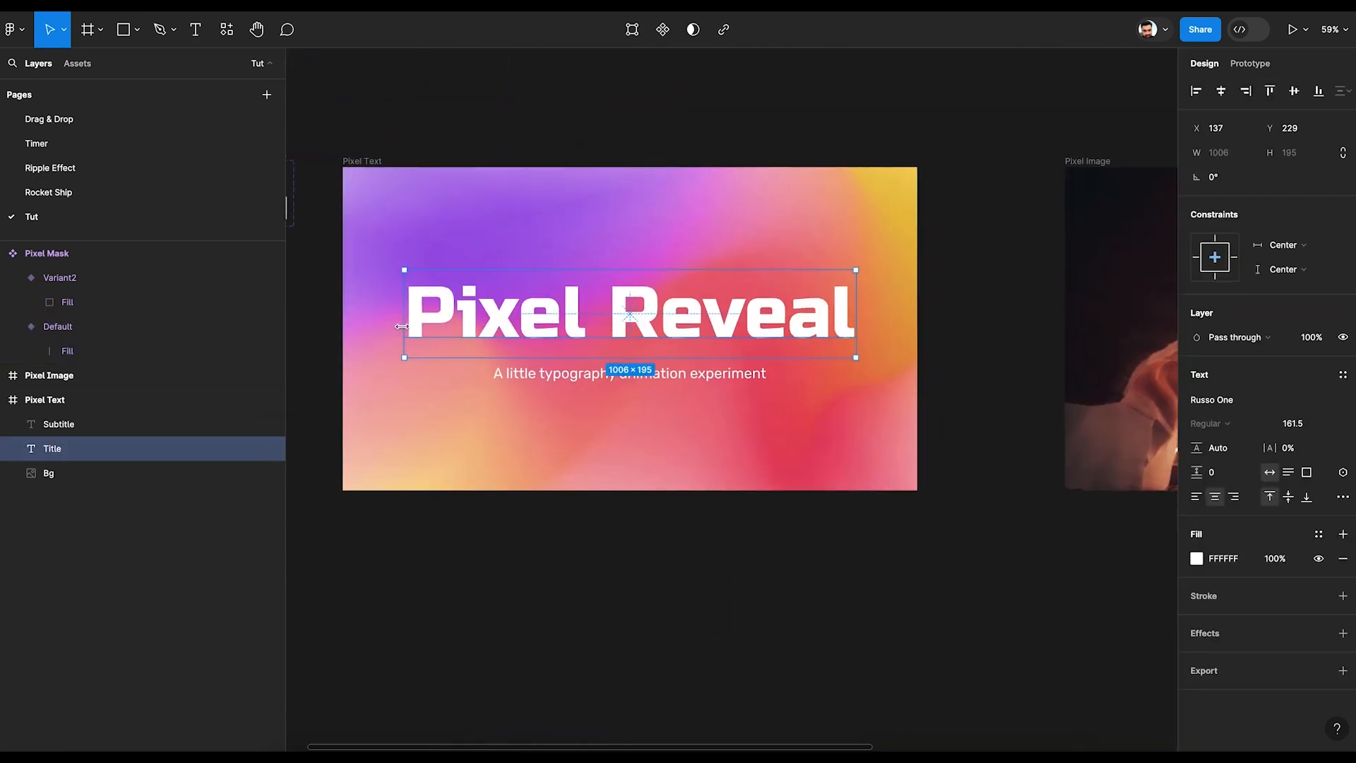
pyautogui.scroll(5, 403, 326)
pyautogui.hotkey('ctrl', 'v')
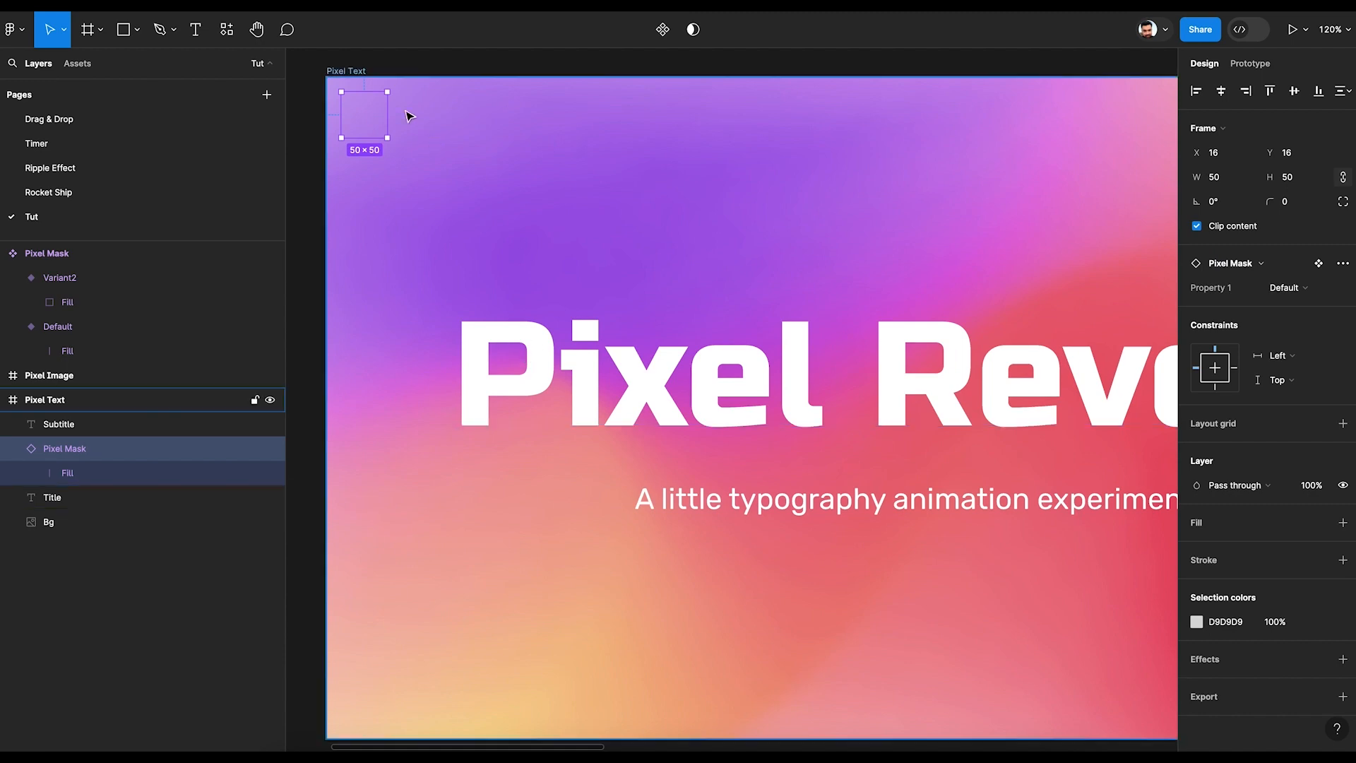
pyautogui.moveTo(373, 130); pyautogui.dragTo(482, 337)
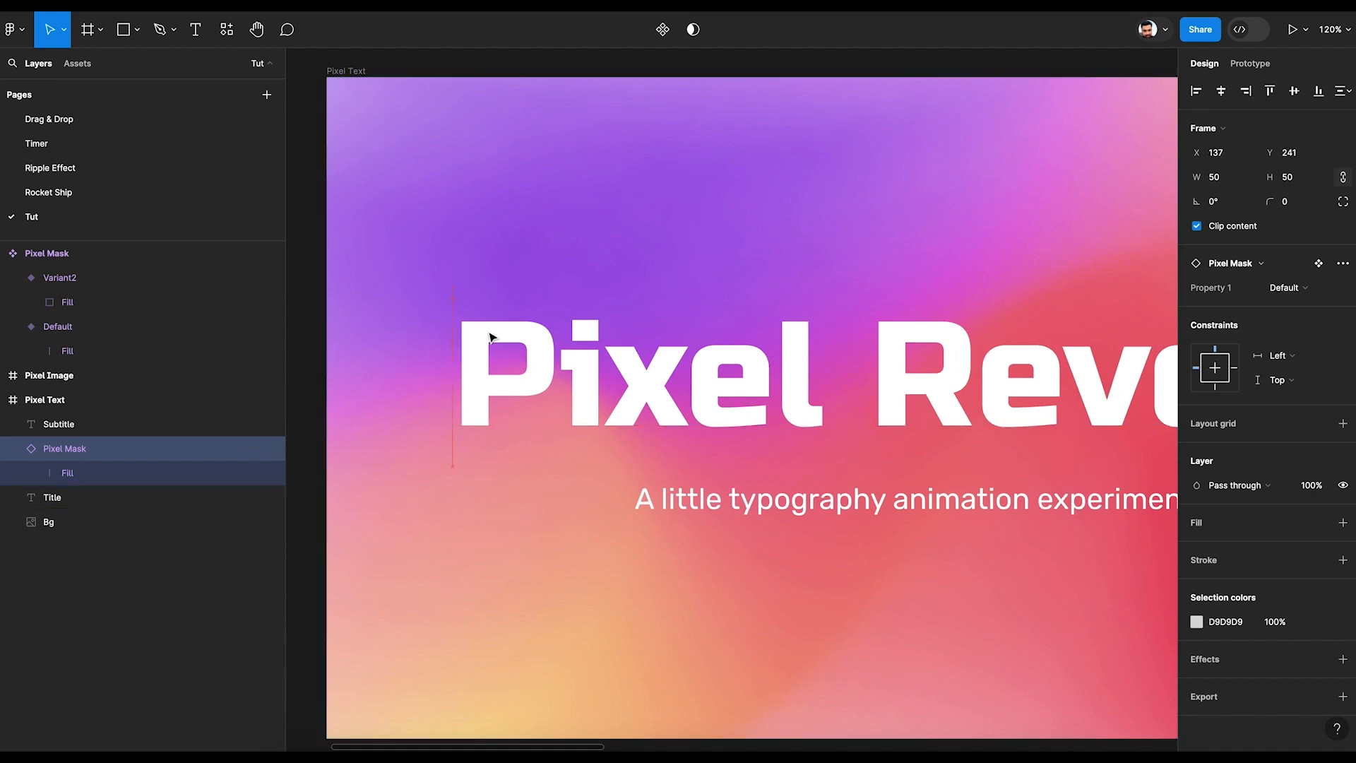
# - Add a black 000000 inside stroke of weight 1 to the Default variant of Pixel Mask
pyautogui.moveTo(478, 236); pyautogui.dragTo(1081, 264)
pyautogui.click(804, 140)
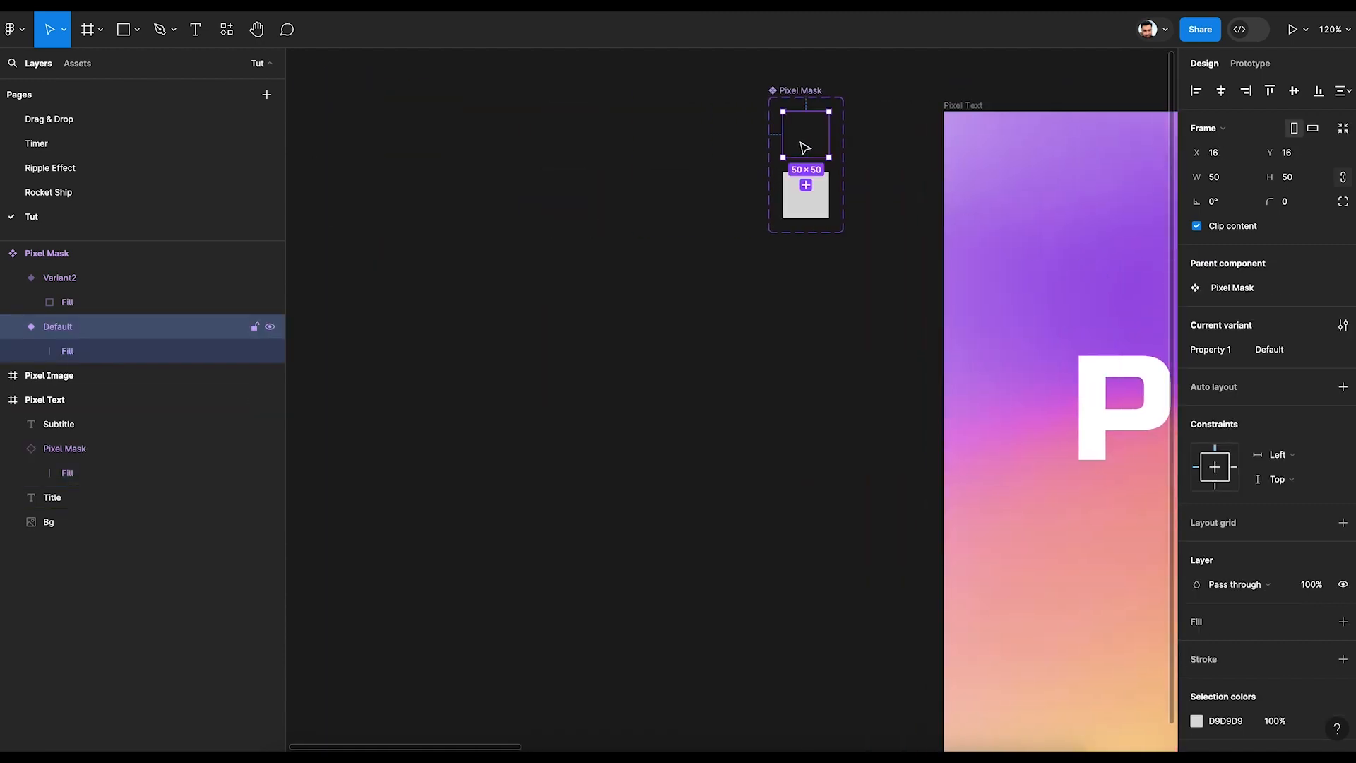
pyautogui.scroll(-3, 1328, 551)
pyautogui.click(1343, 559)
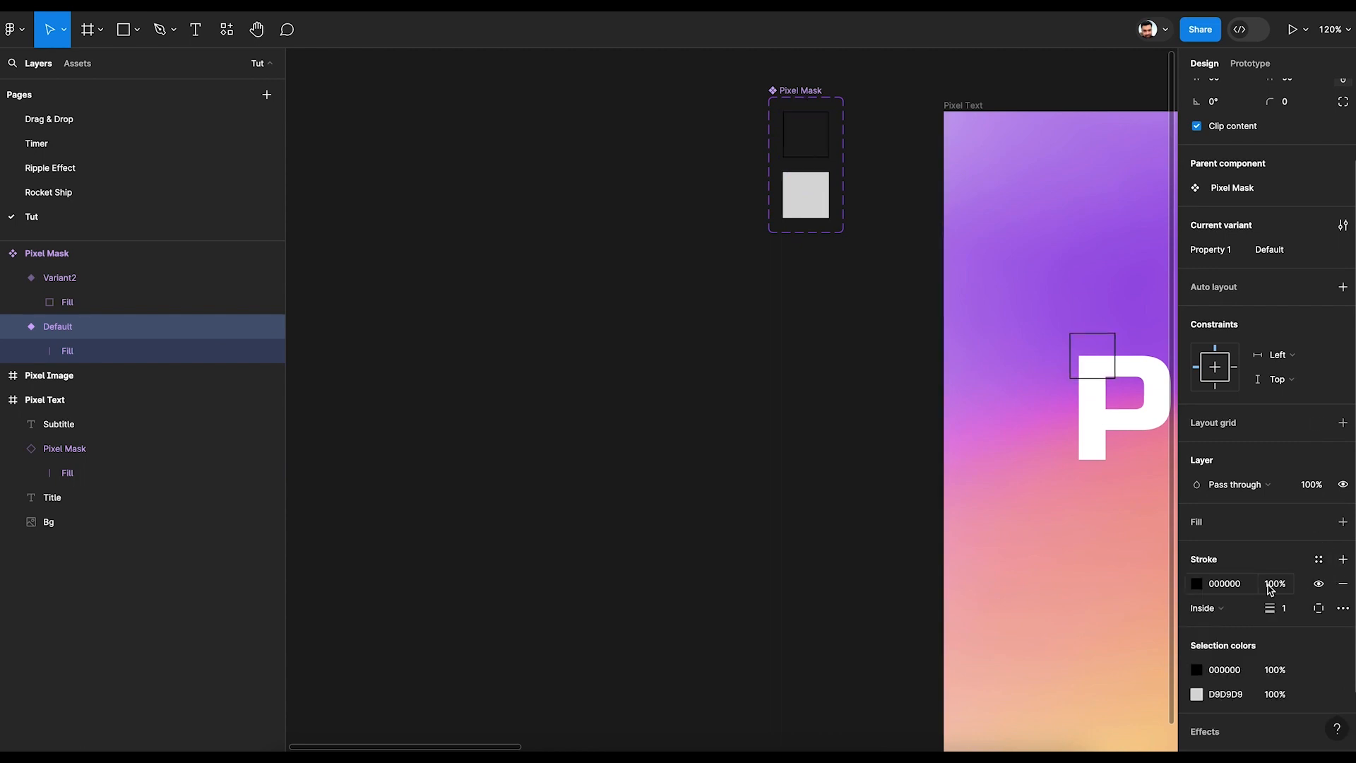
# - Nudge the Pixel Mask instance in the Pixel Text frame to X 143, Y 261 so it frames the upper-left corner of the letter P
pyautogui.moveTo(877, 444); pyautogui.dragTo(515, 388)
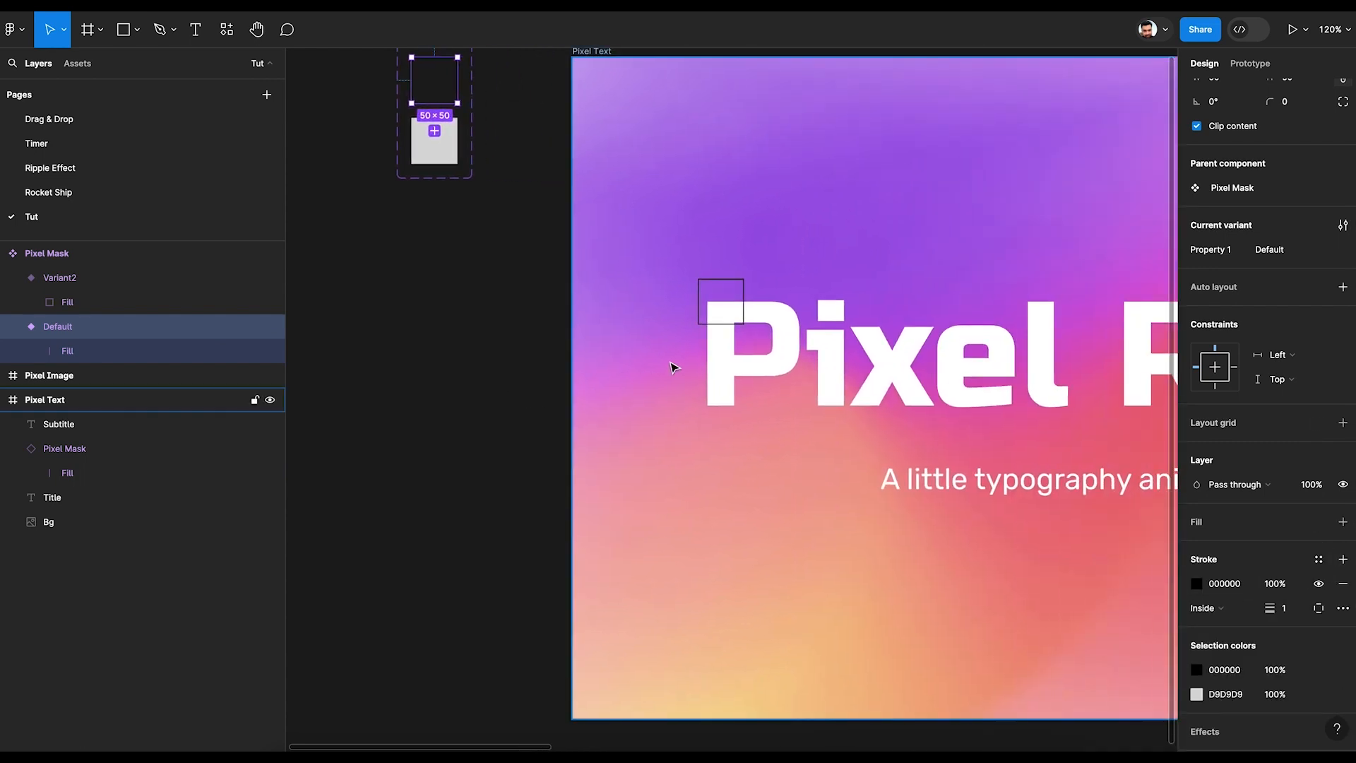
pyautogui.scroll(3, 789, 319)
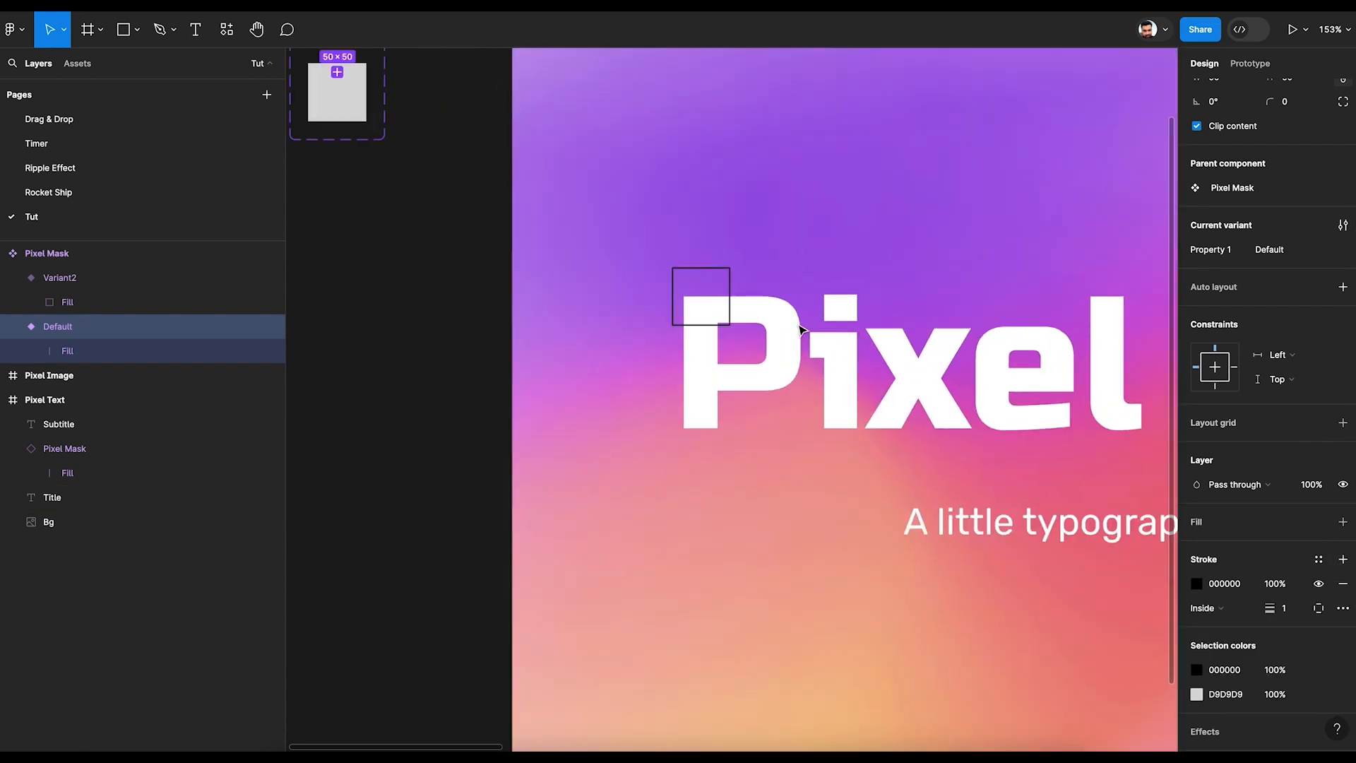
pyautogui.click(732, 279)
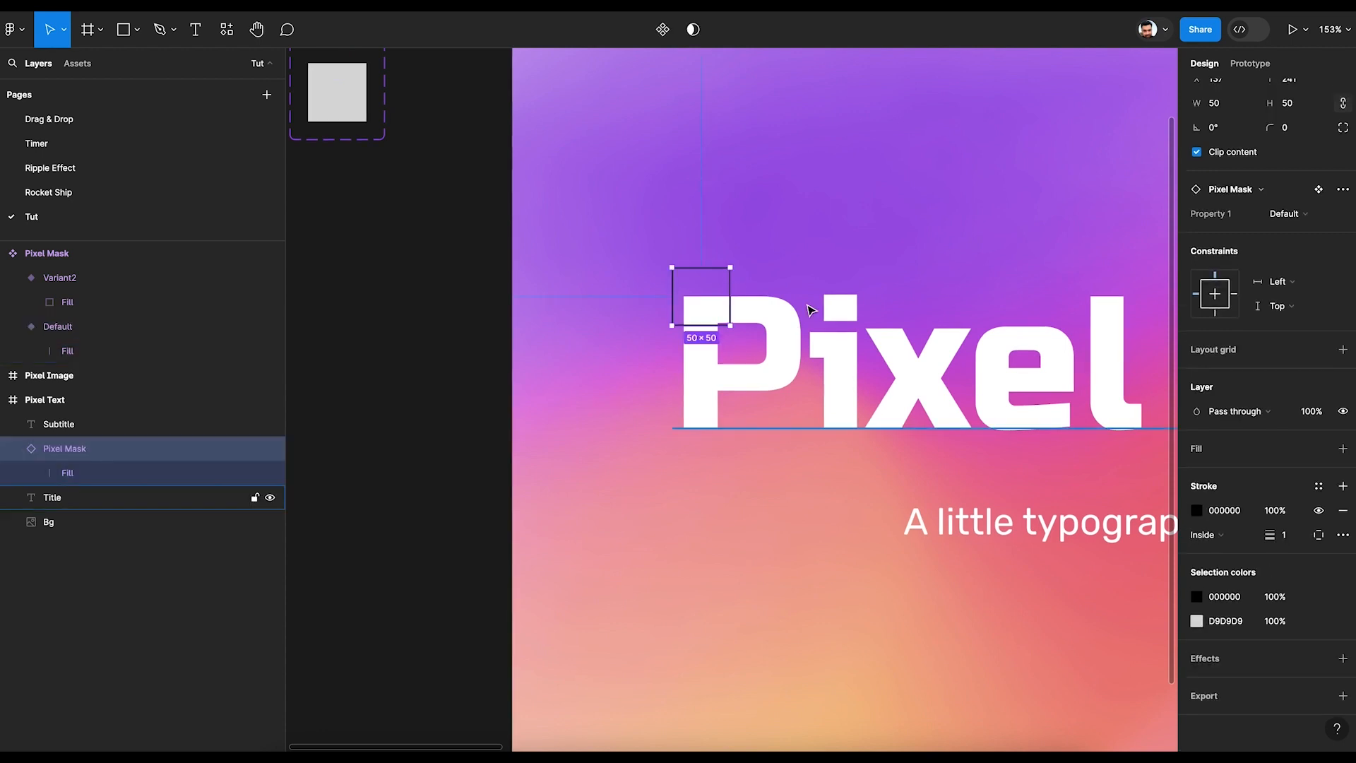
pyautogui.scroll(3, 809, 306)
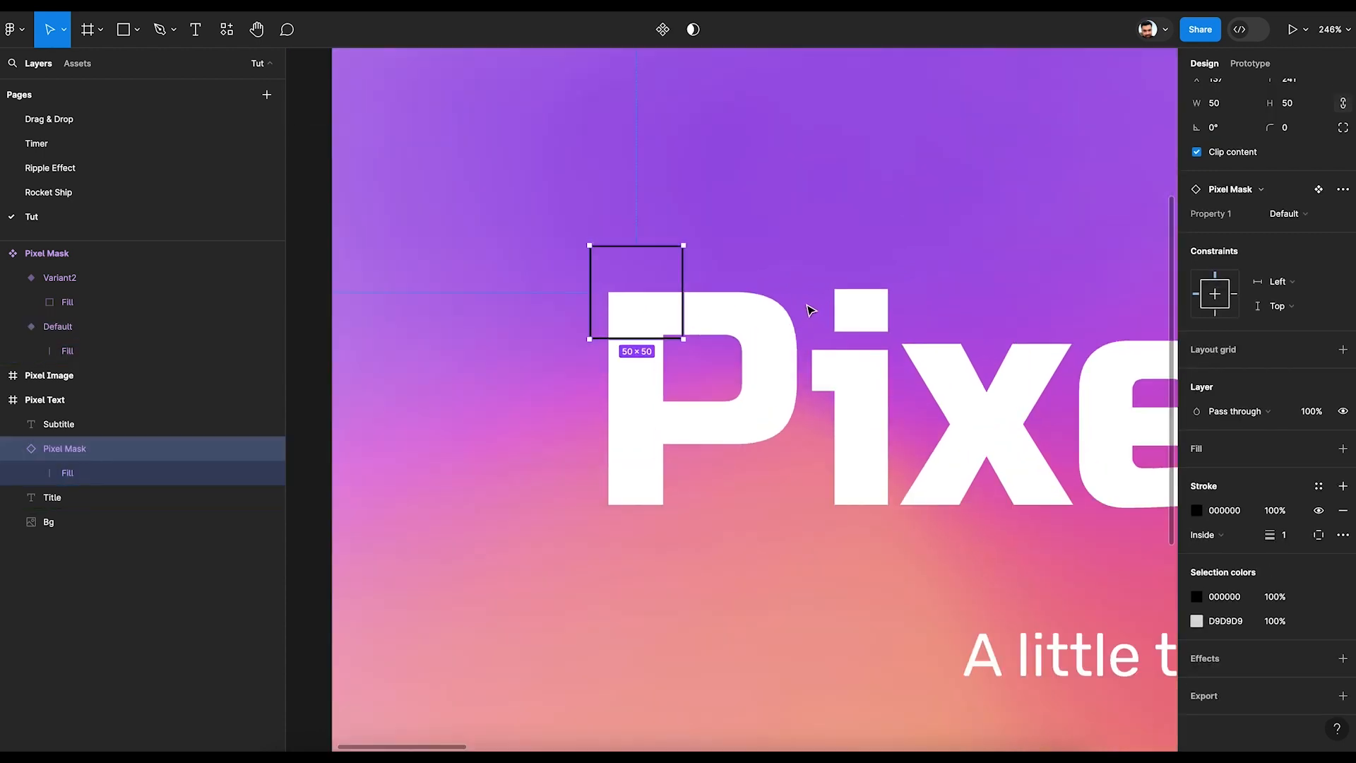
pyautogui.click(12, 451)
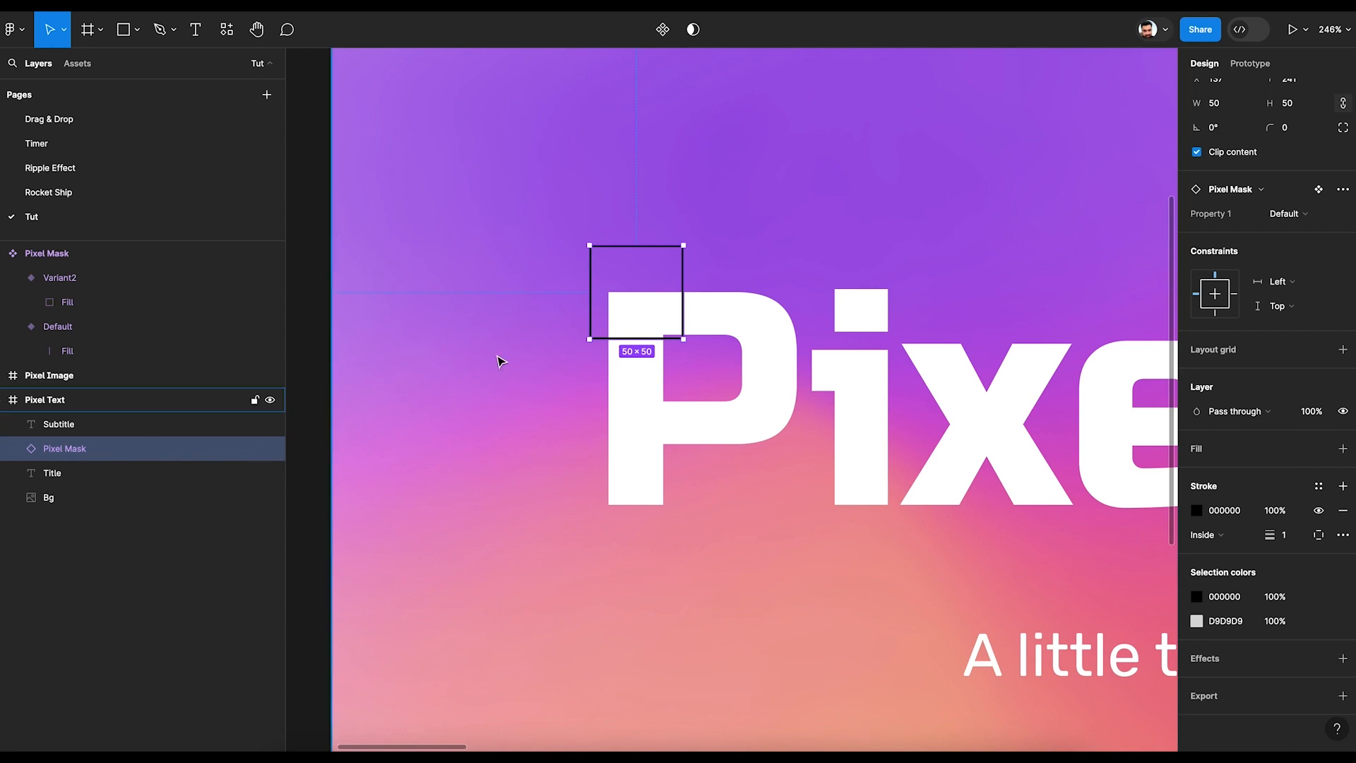
pyautogui.press('Down')
pyautogui.press('Down')
pyautogui.press('Down')
pyautogui.press('Down')
pyautogui.press('Down')
pyautogui.press('Down')
pyautogui.press('Down')
pyautogui.press('Down')
pyautogui.press('Down')
pyautogui.press('Down')
pyautogui.press('Down')
pyautogui.press('Down')
pyautogui.press('Down')
pyautogui.press('Down')
pyautogui.press('Down')
pyautogui.press('Down')
pyautogui.press('Down')
pyautogui.press('Down')
pyautogui.press('Down')
pyautogui.press('Down')
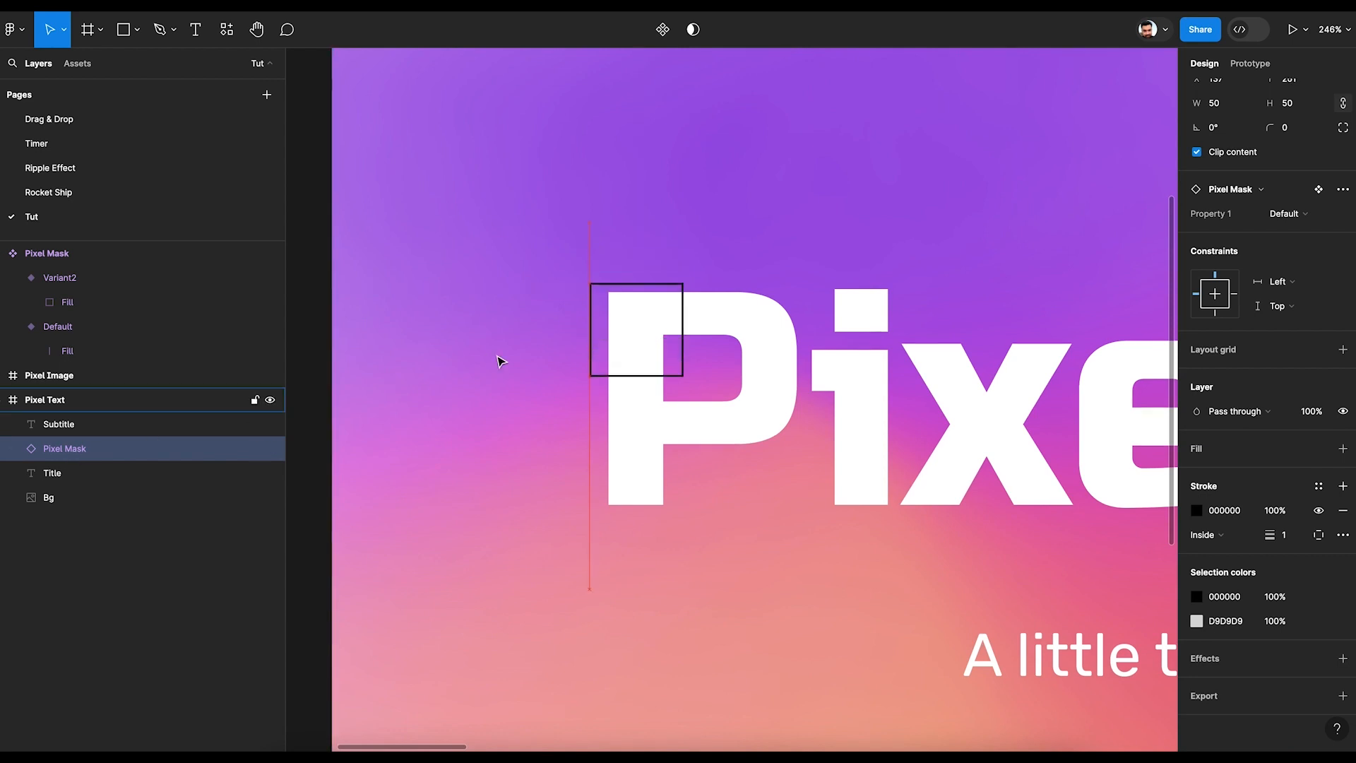
pyautogui.press('Right')
pyautogui.press('Right')
pyautogui.press('Right')
pyautogui.press('Right')
pyautogui.press('Right')
pyautogui.press('Right')
pyautogui.press('Down')
pyautogui.press('Right')
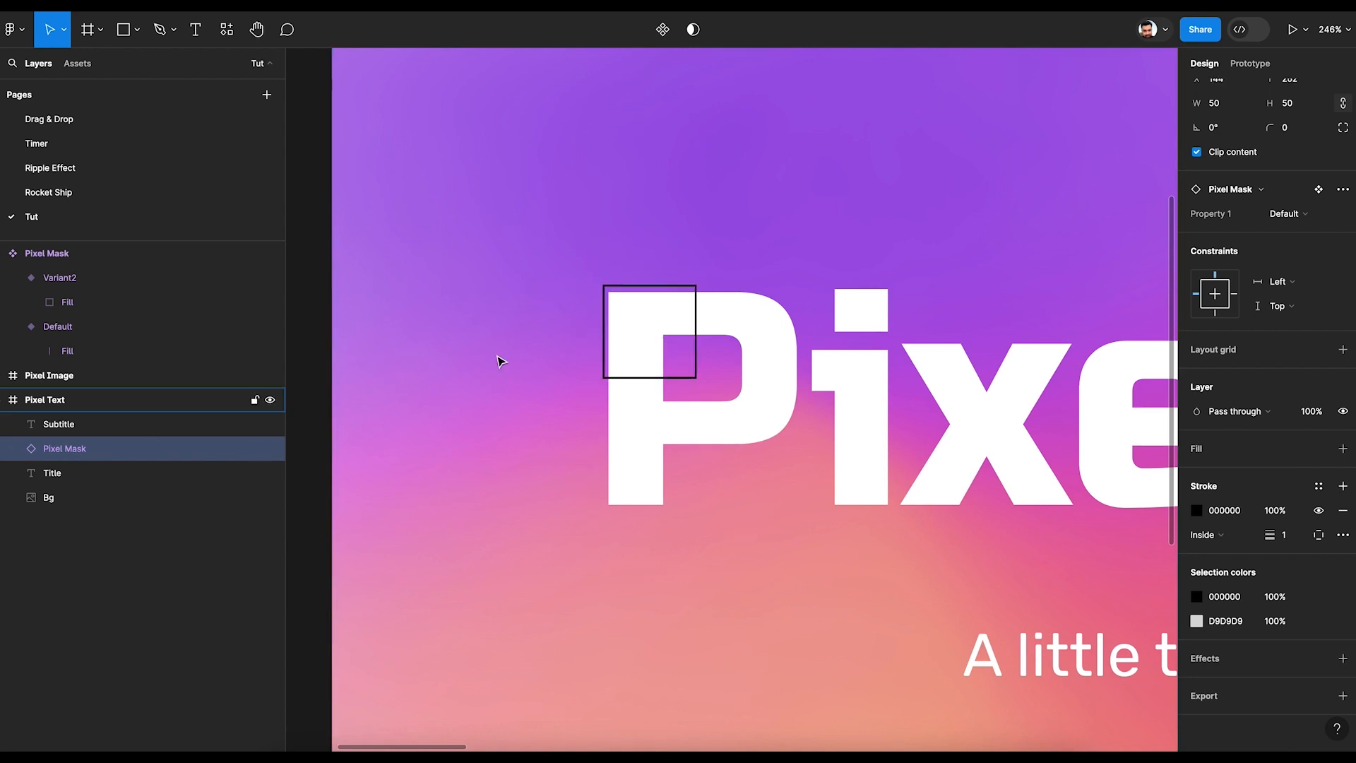
pyautogui.press('Down')
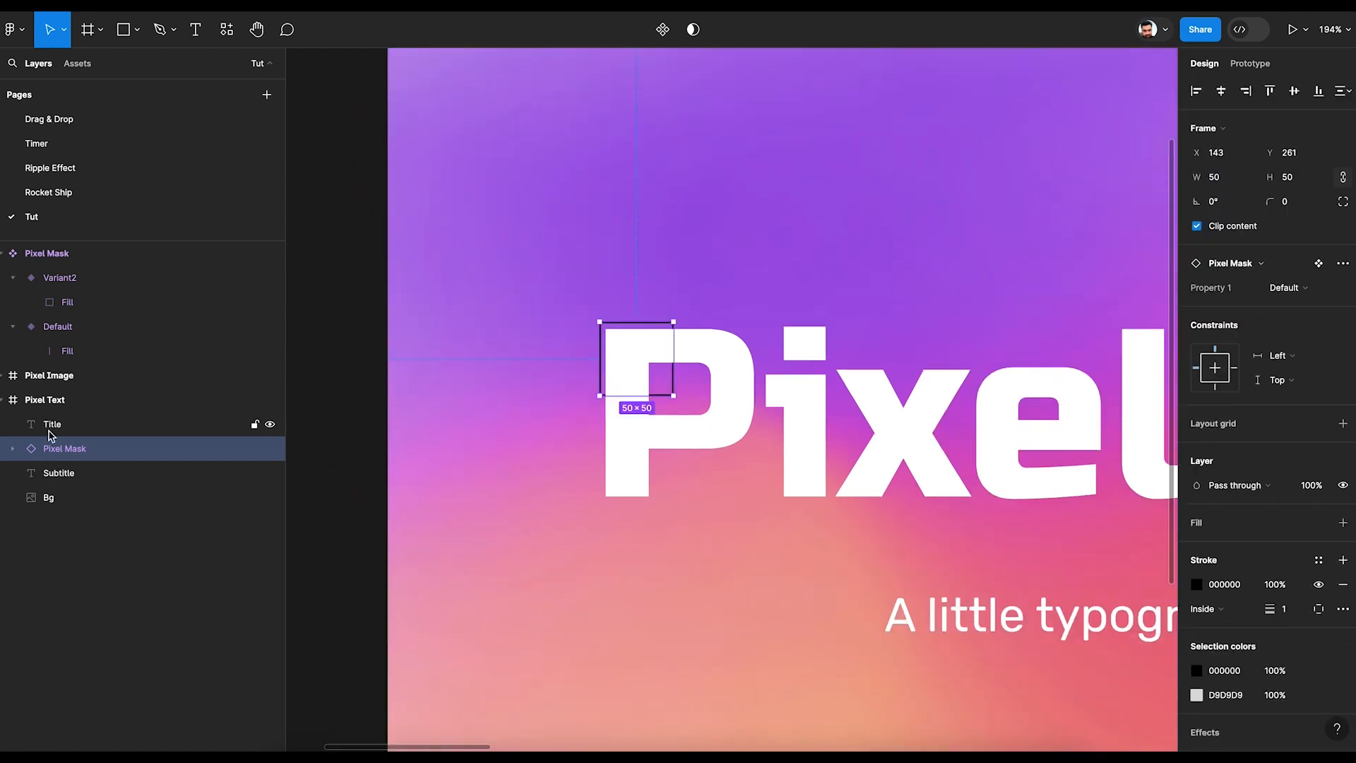
# - Use the Pixel Mask instance as a mask for the Title layer and inspect the masked letter edges
pyautogui.keyDown('shift'); pyautogui.click(52, 424); pyautogui.keyUp('shift')
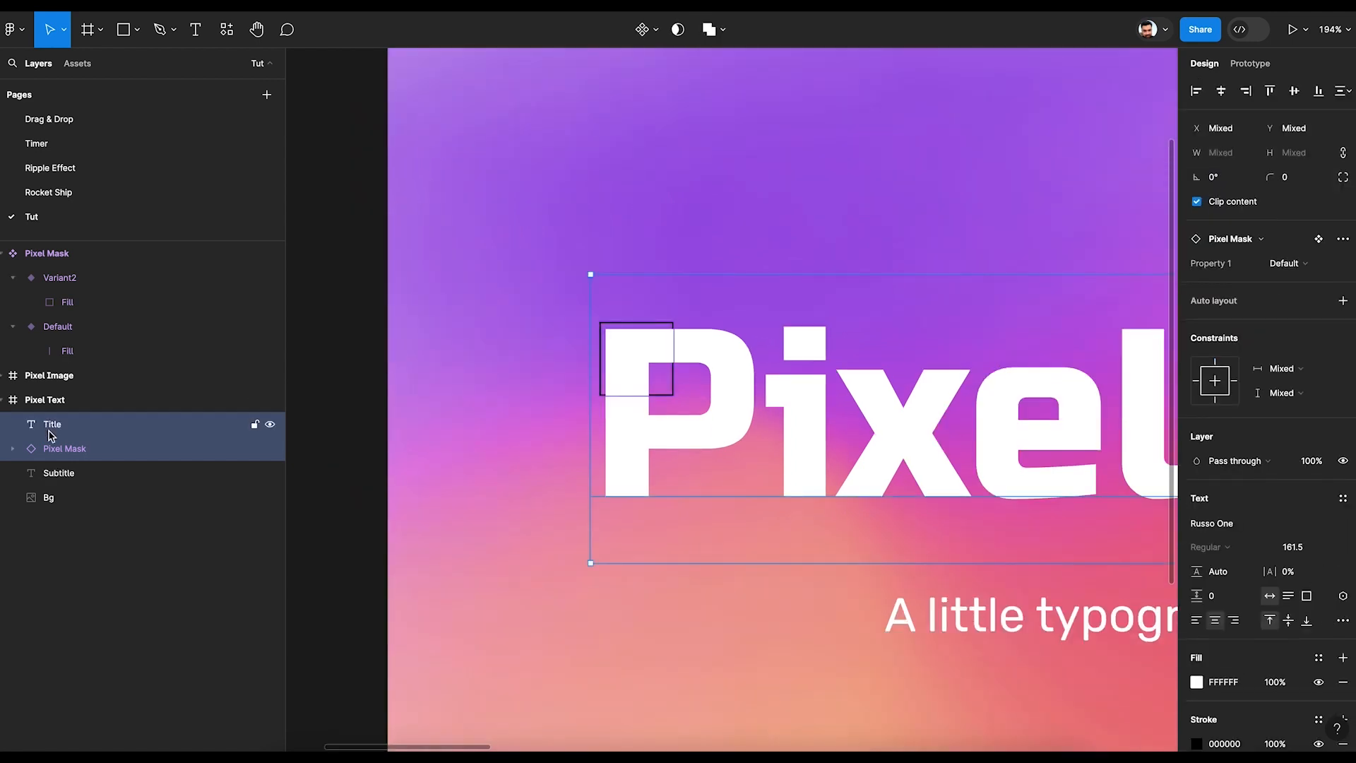
pyautogui.click(677, 31)
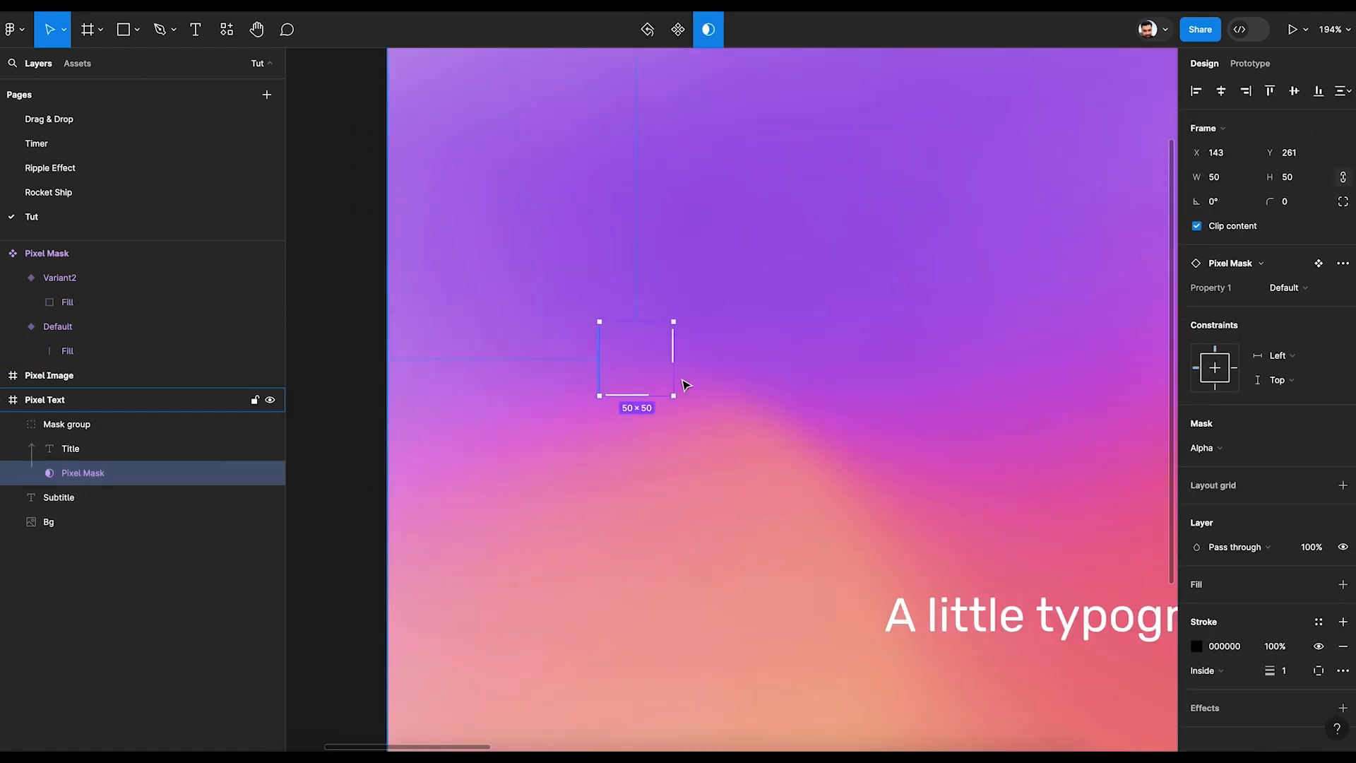
pyautogui.scroll(5, 673, 380)
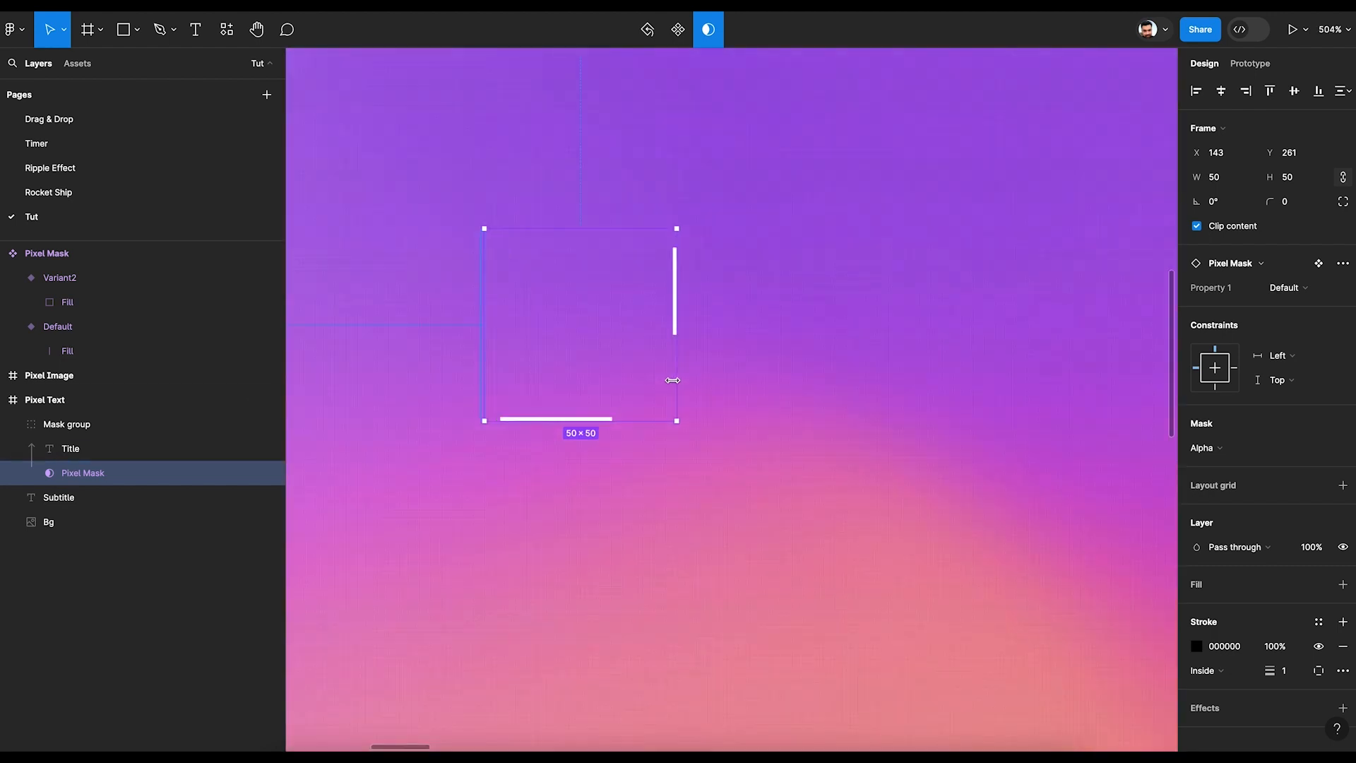
pyautogui.scroll(-4, 672, 380)
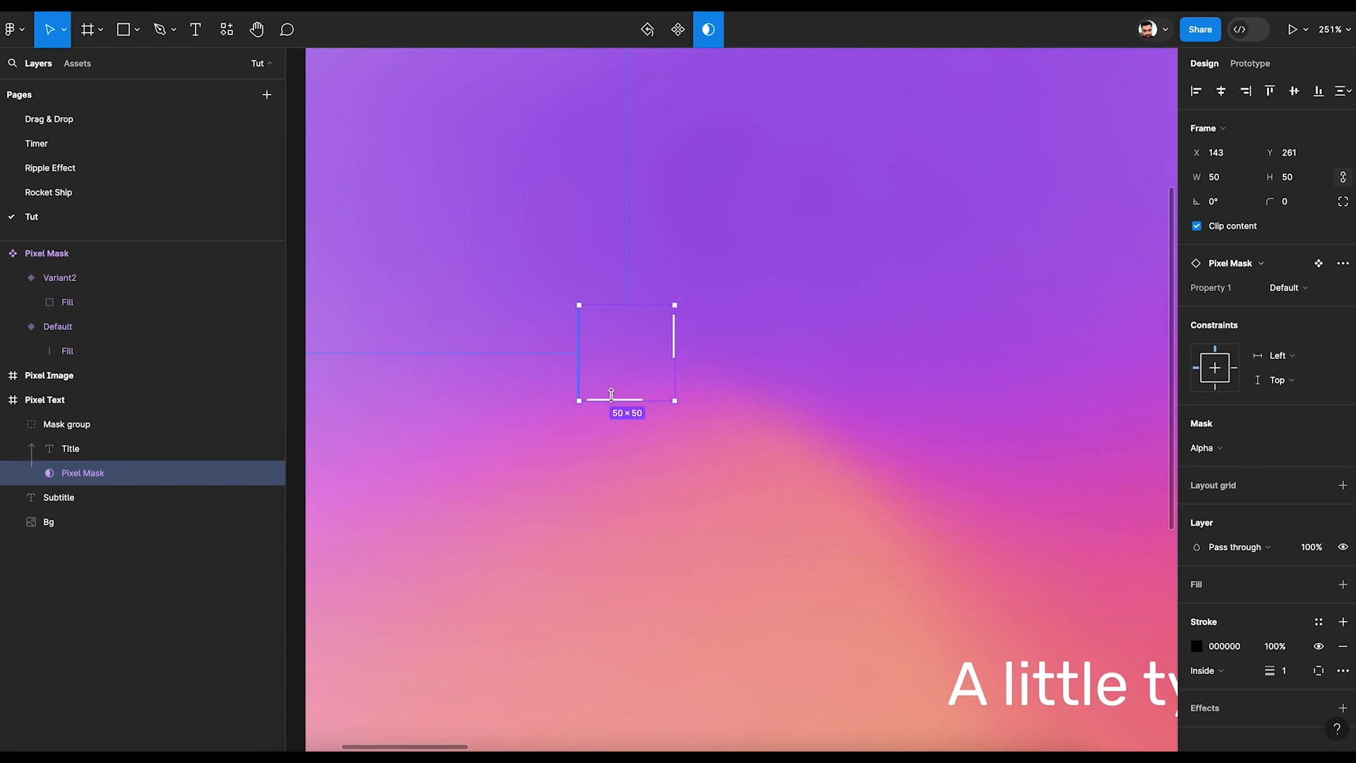
pyautogui.scroll(-4, 664, 332)
pyautogui.scroll(-8, 666, 329)
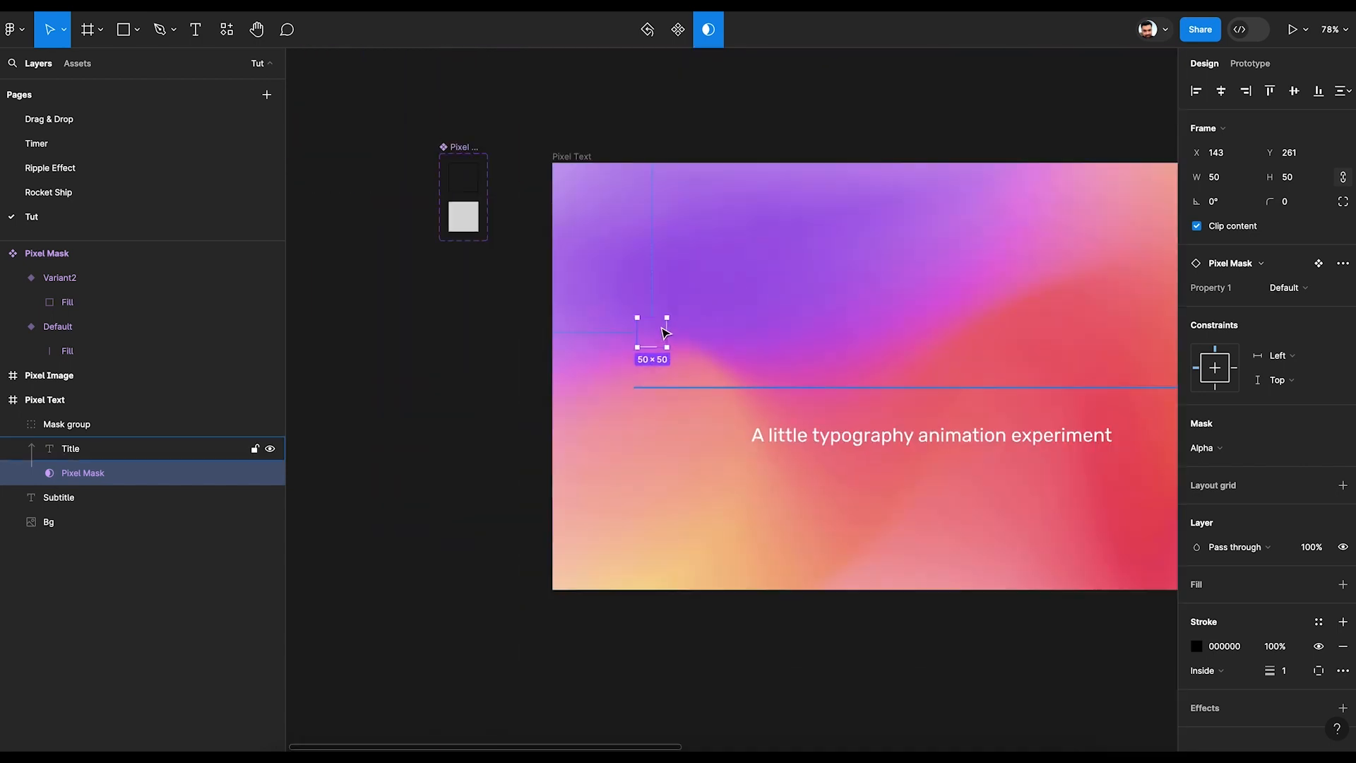
# - Add a prototype interaction from the Default variant to Variant2 of Pixel Mask, triggered after a delay of 100 ms
pyautogui.scroll(8, 431, 152)
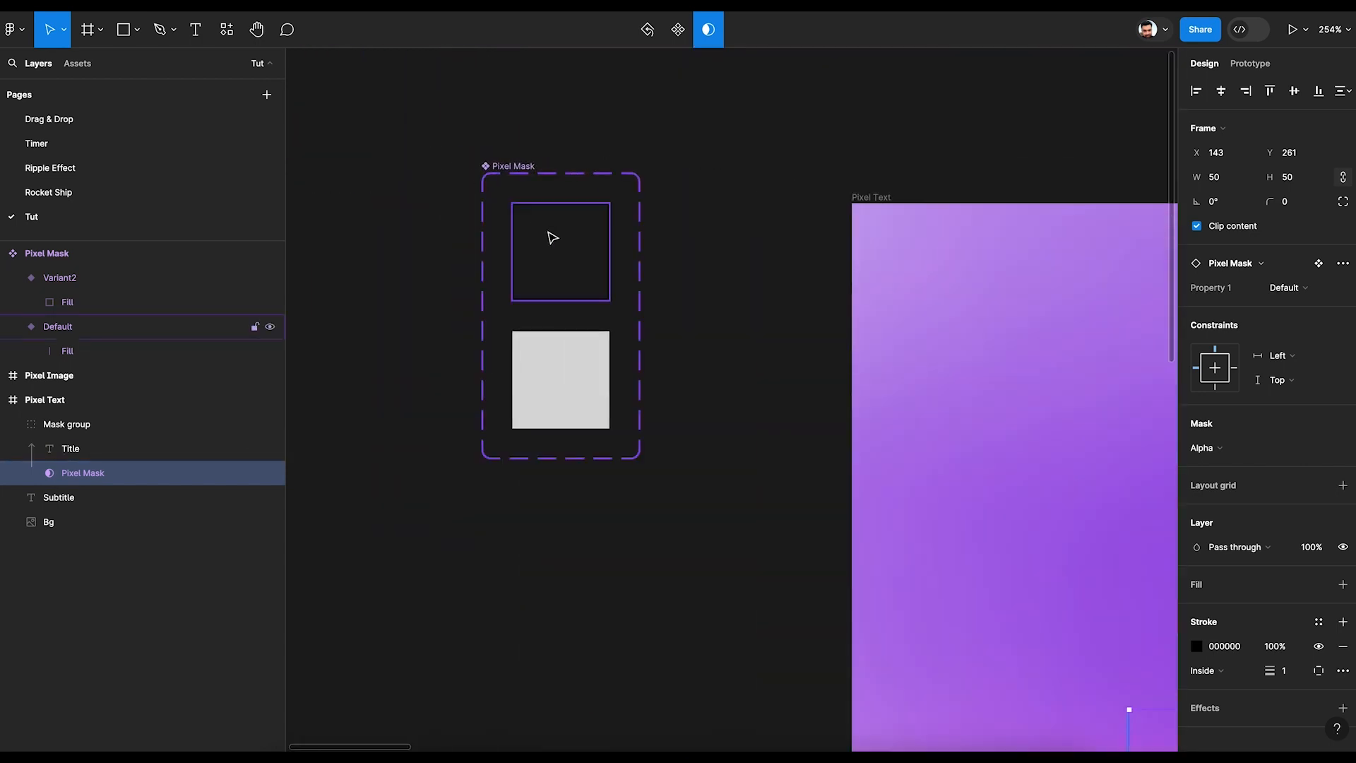
pyautogui.click(553, 237)
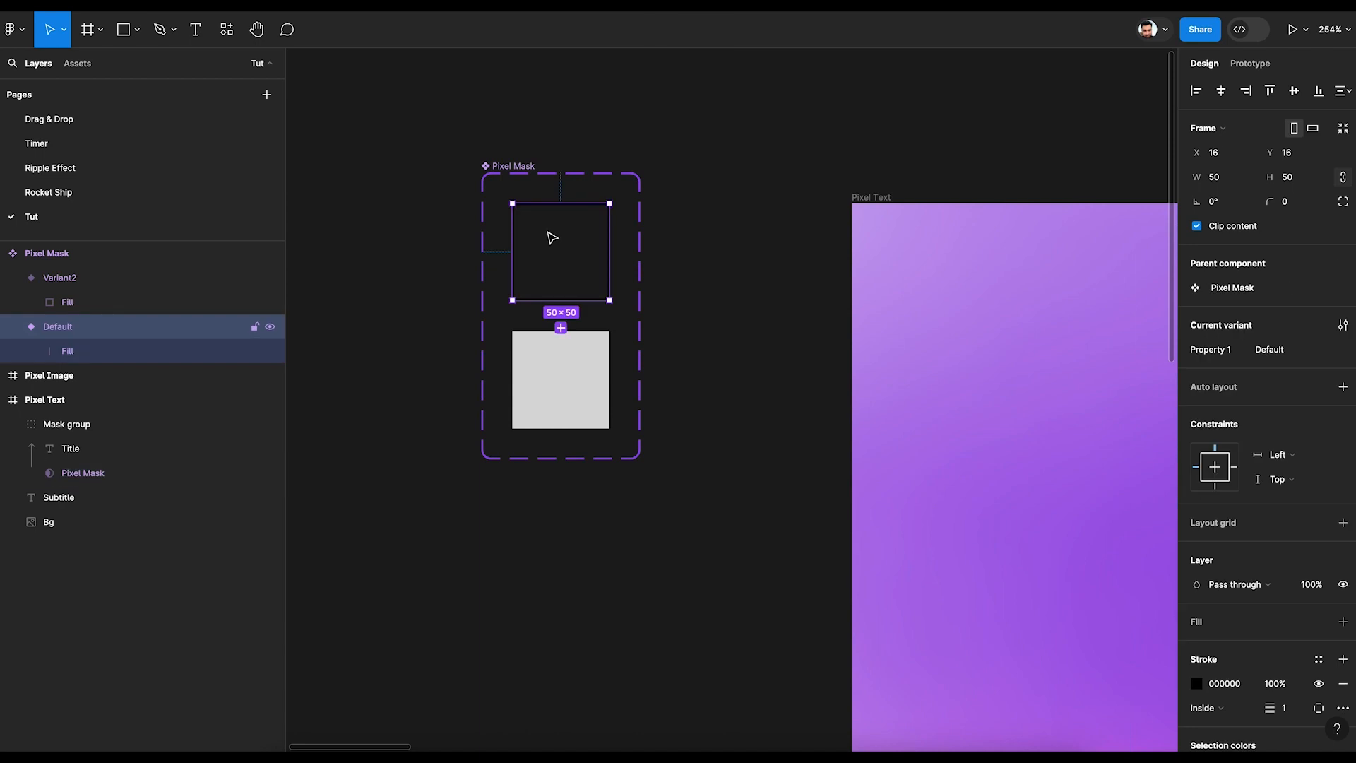
pyautogui.click(1252, 64)
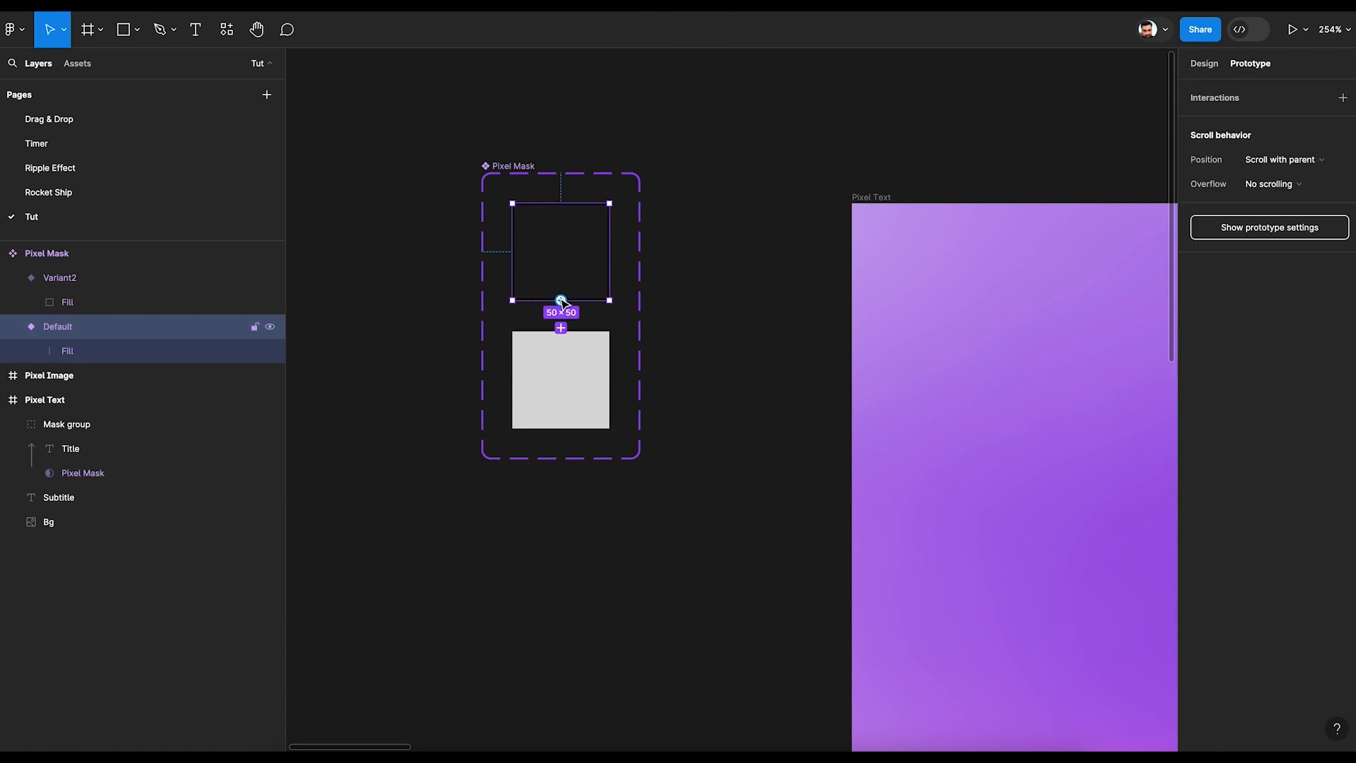
pyautogui.moveTo(561, 301); pyautogui.dragTo(561, 343)
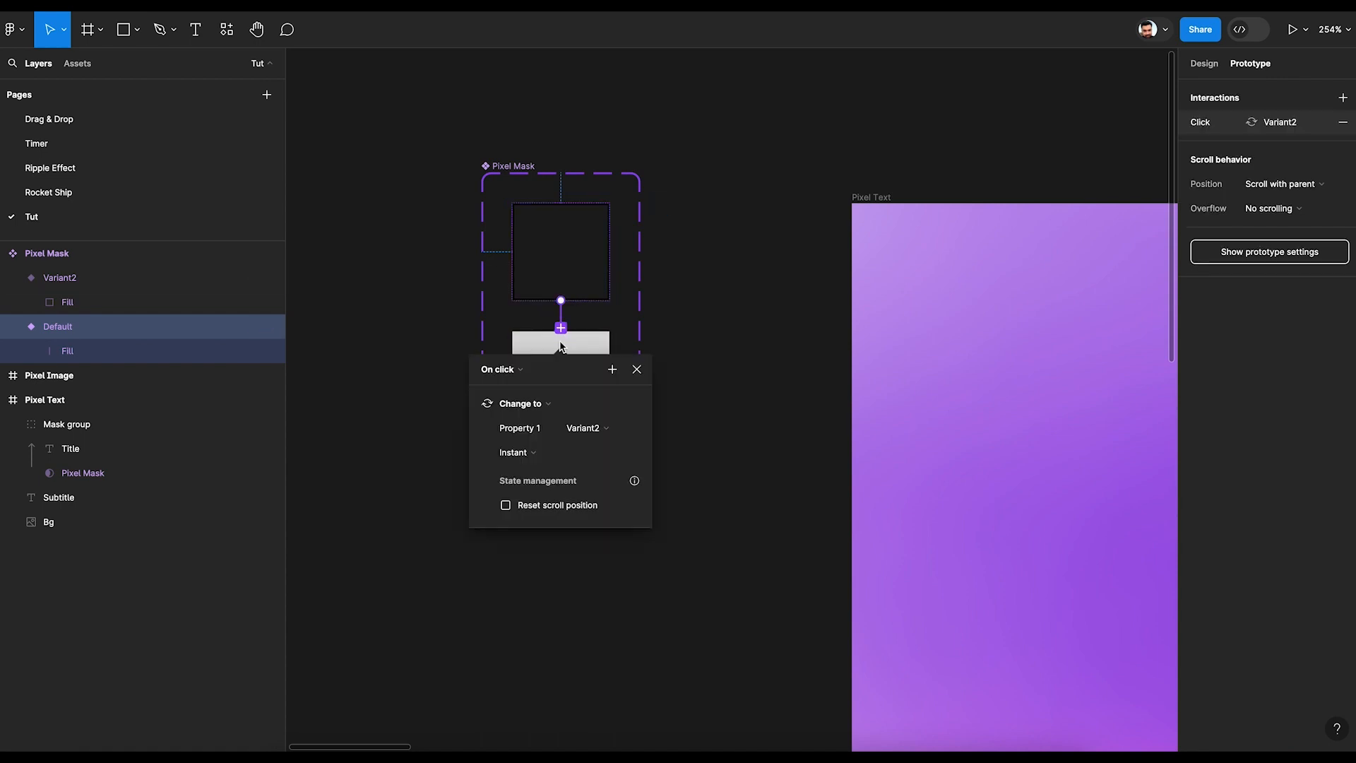
pyautogui.click(519, 376)
pyautogui.click(521, 559)
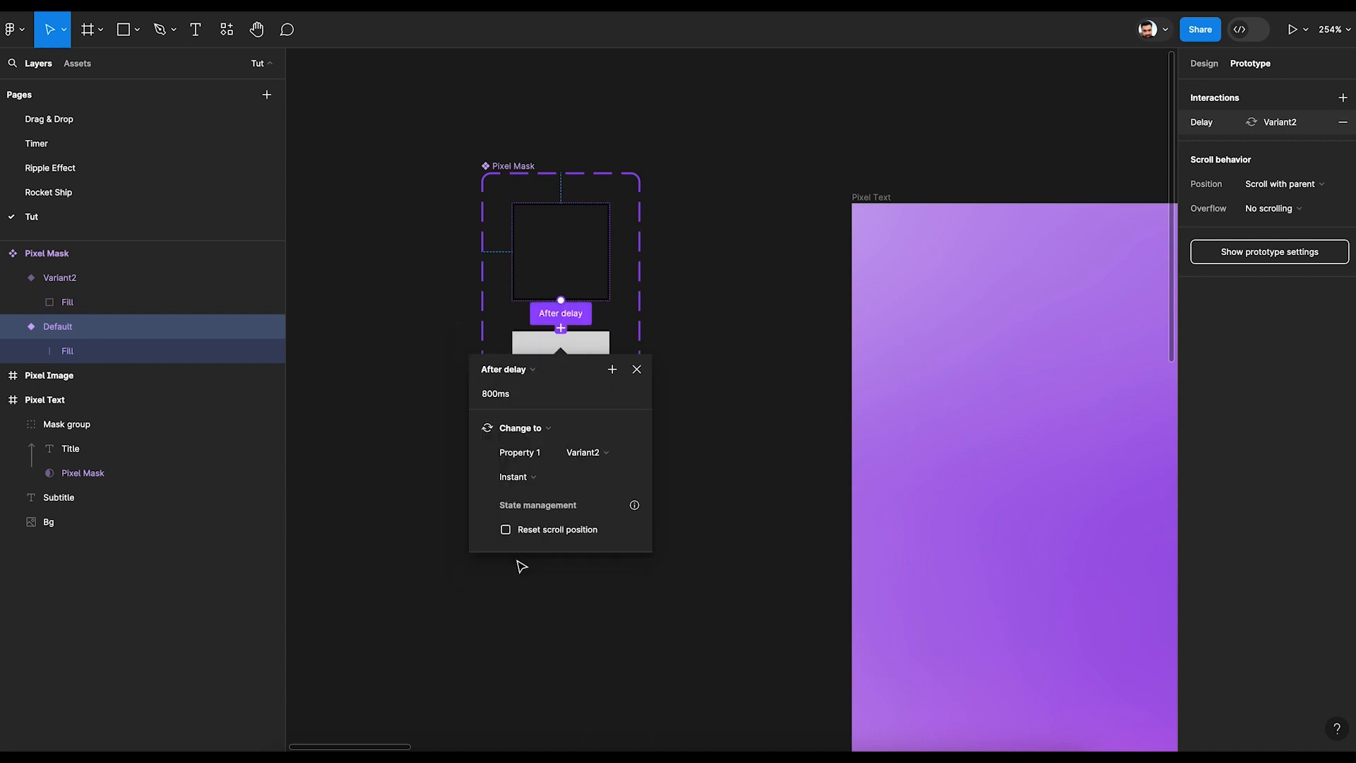
pyautogui.click(537, 400)
pyautogui.write('100')
pyautogui.press('Return')
# - Set the variant transition to Smart animate with custom bezier easing and a duration of 1000 ms
pyautogui.click(540, 478)
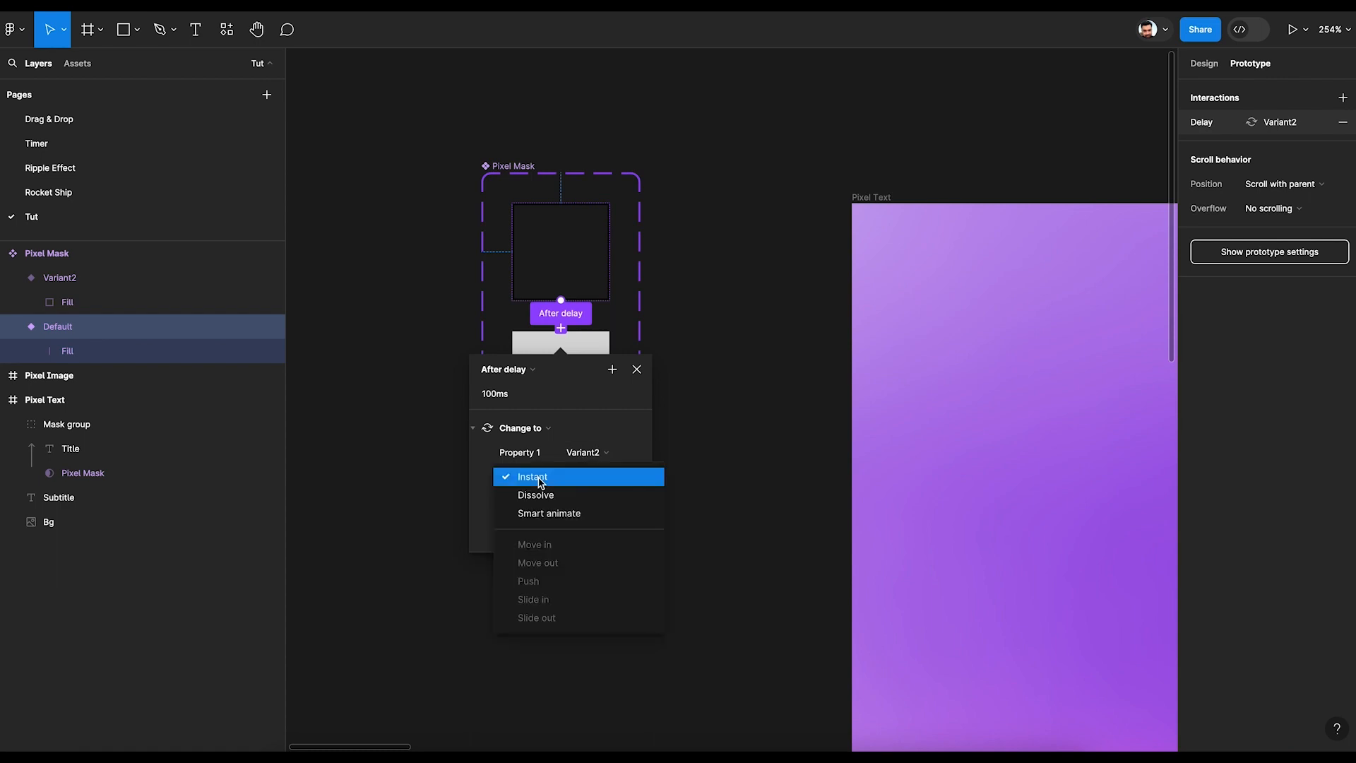
pyautogui.click(545, 514)
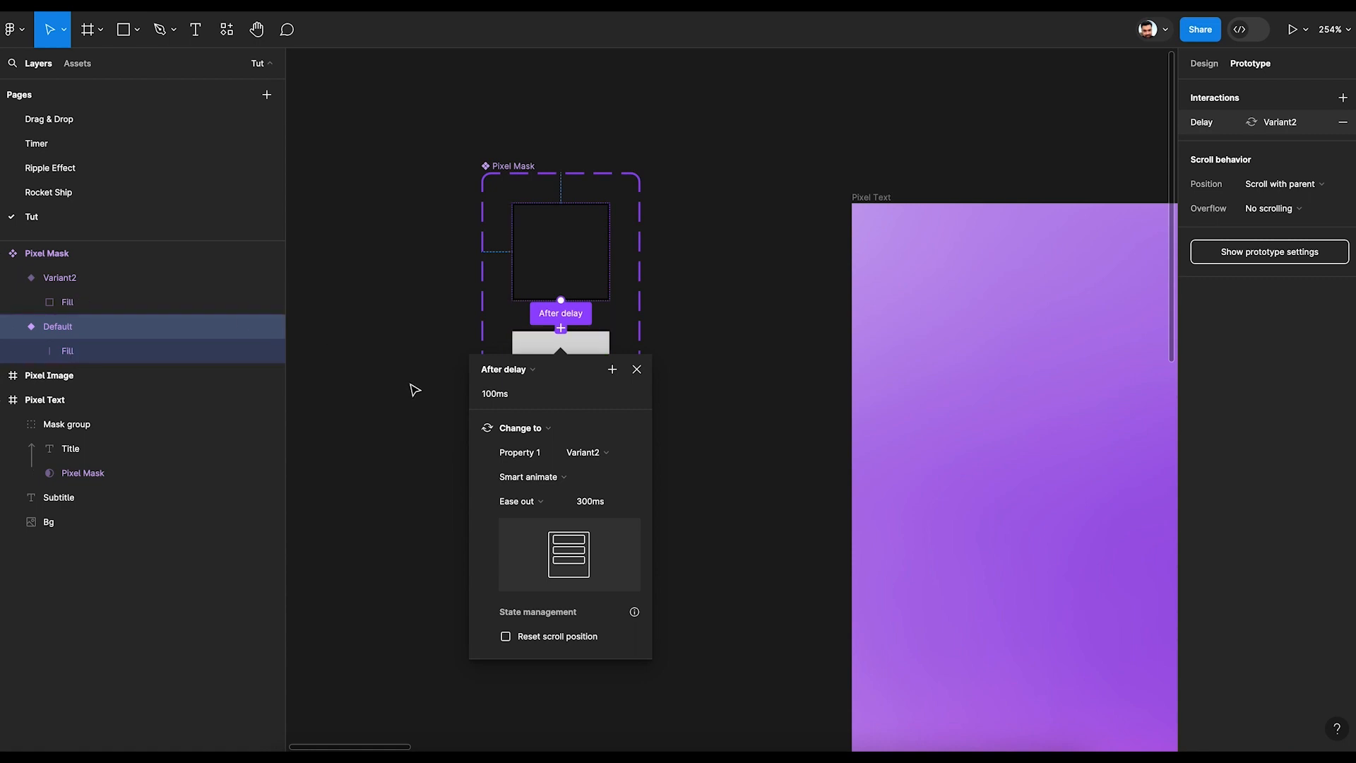
pyautogui.click(544, 503)
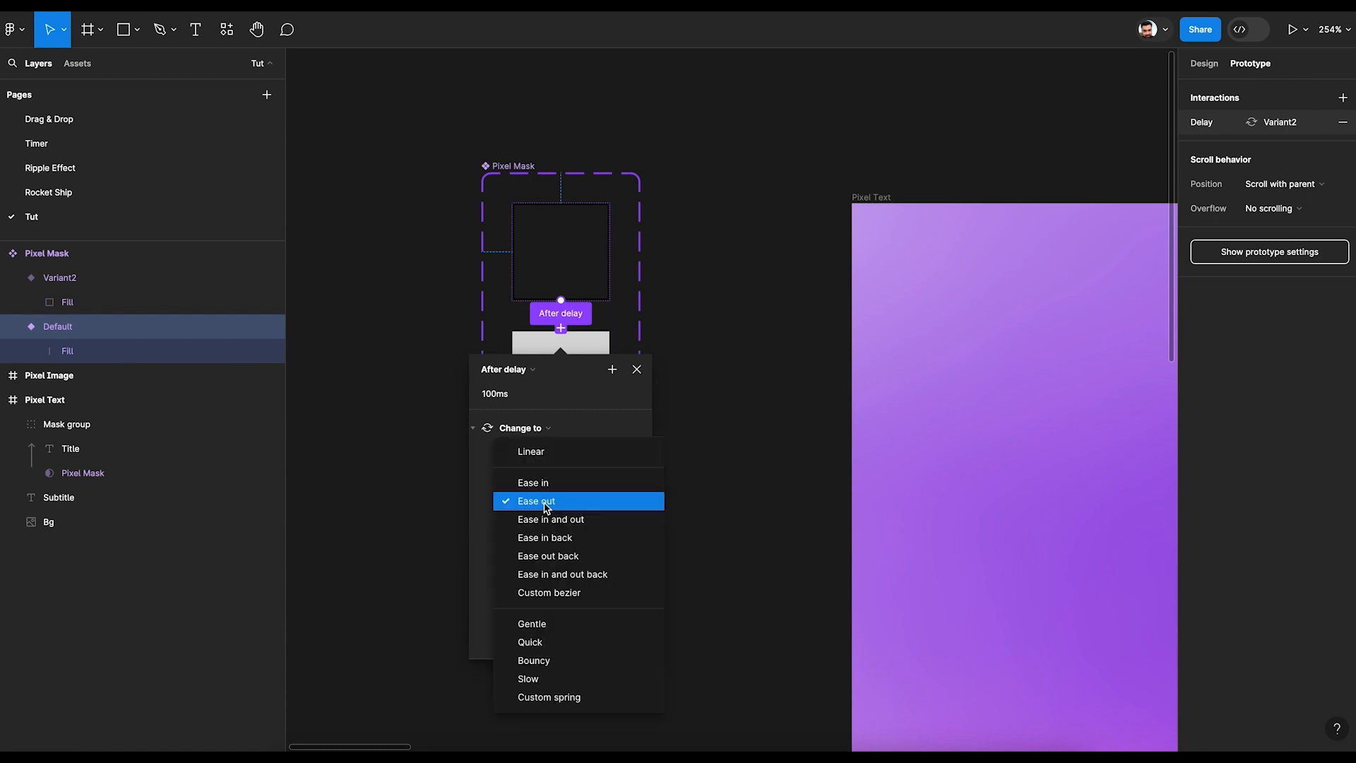
pyautogui.click(559, 596)
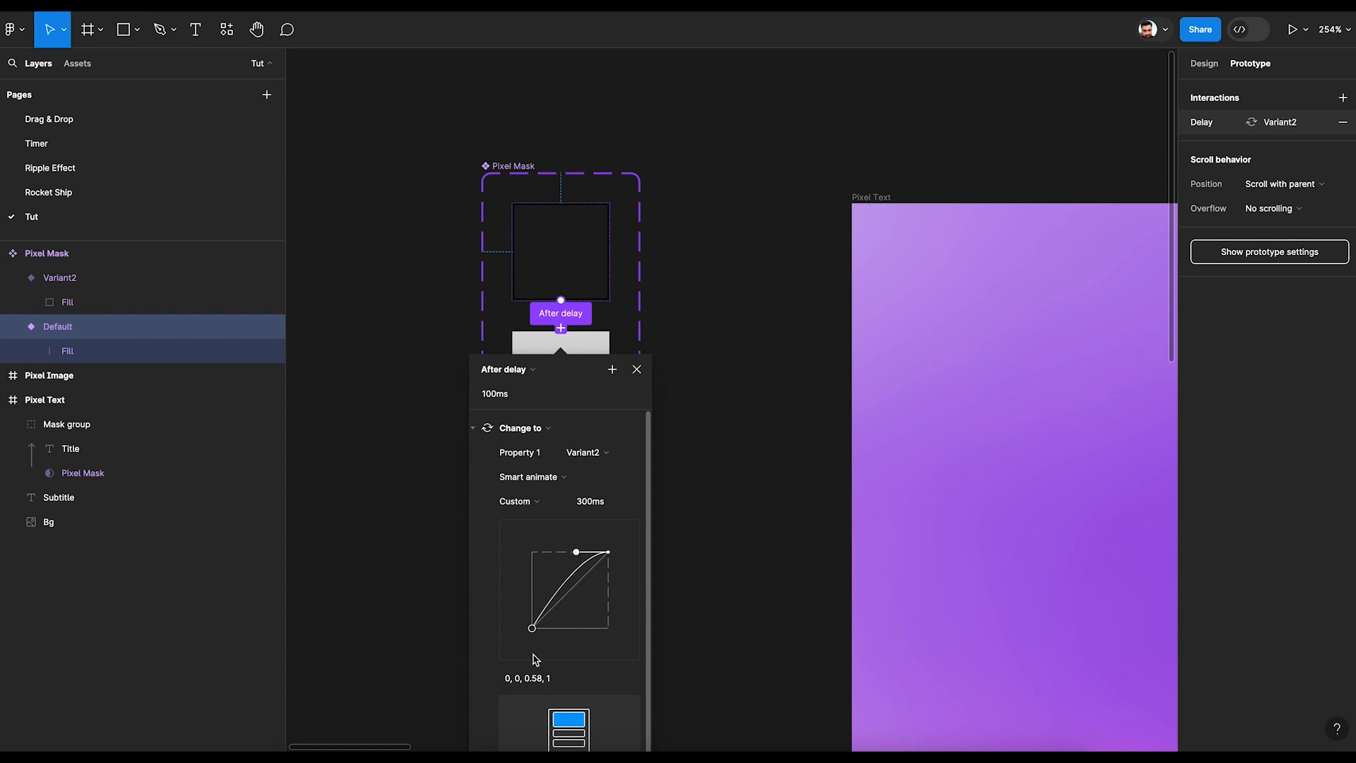
pyautogui.click(596, 502)
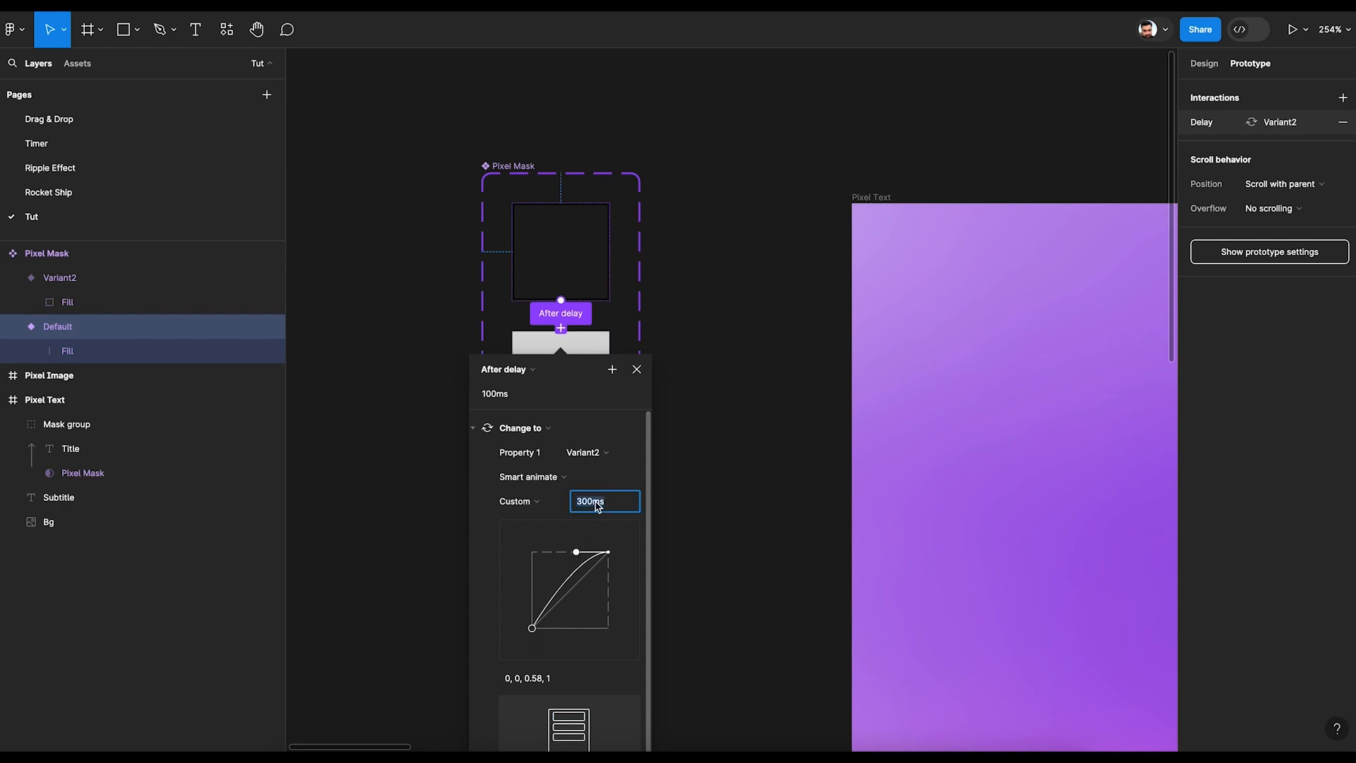
pyautogui.write('1000')
pyautogui.press('Return')
pyautogui.click(710, 496)
pyautogui.scroll(-5, 710, 496)
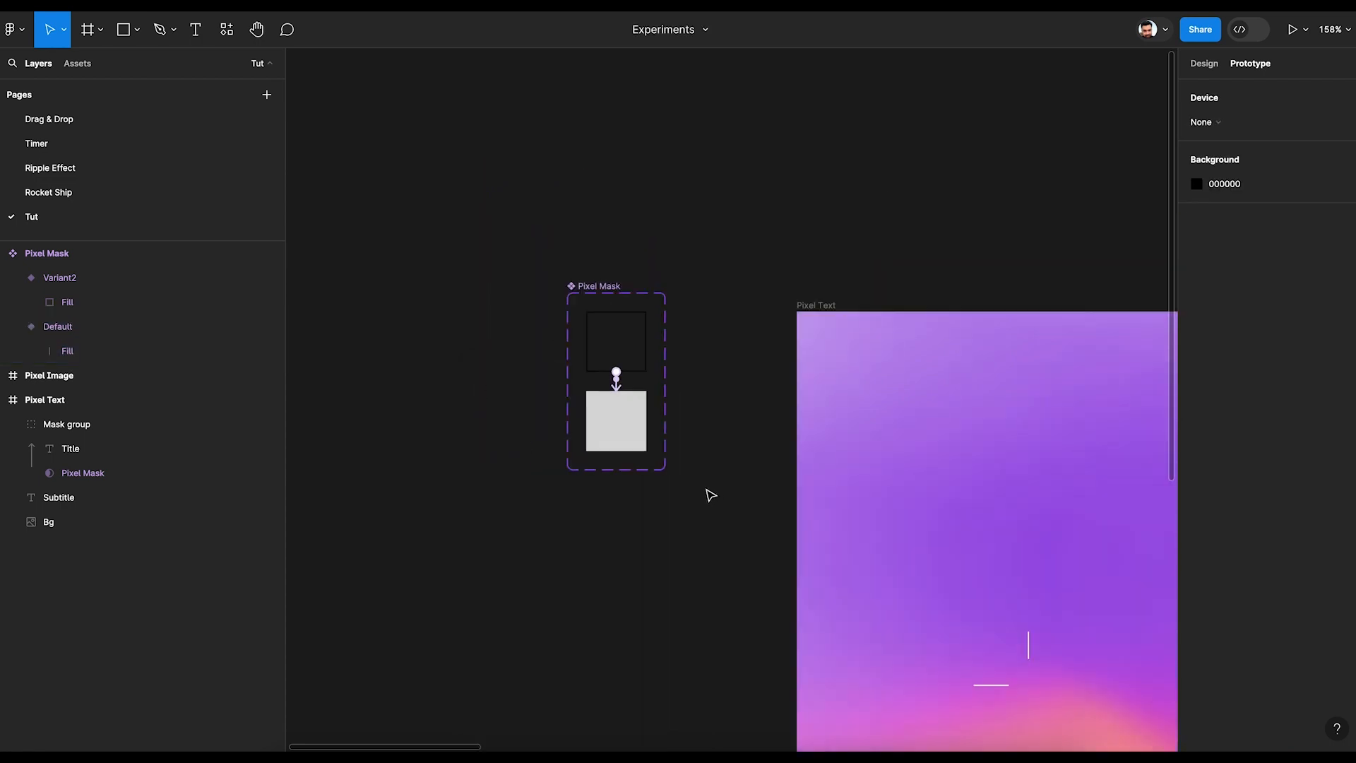
# - Play the prototype preview of the Pixel Text frame
pyautogui.moveTo(708, 493); pyautogui.dragTo(494, 369)
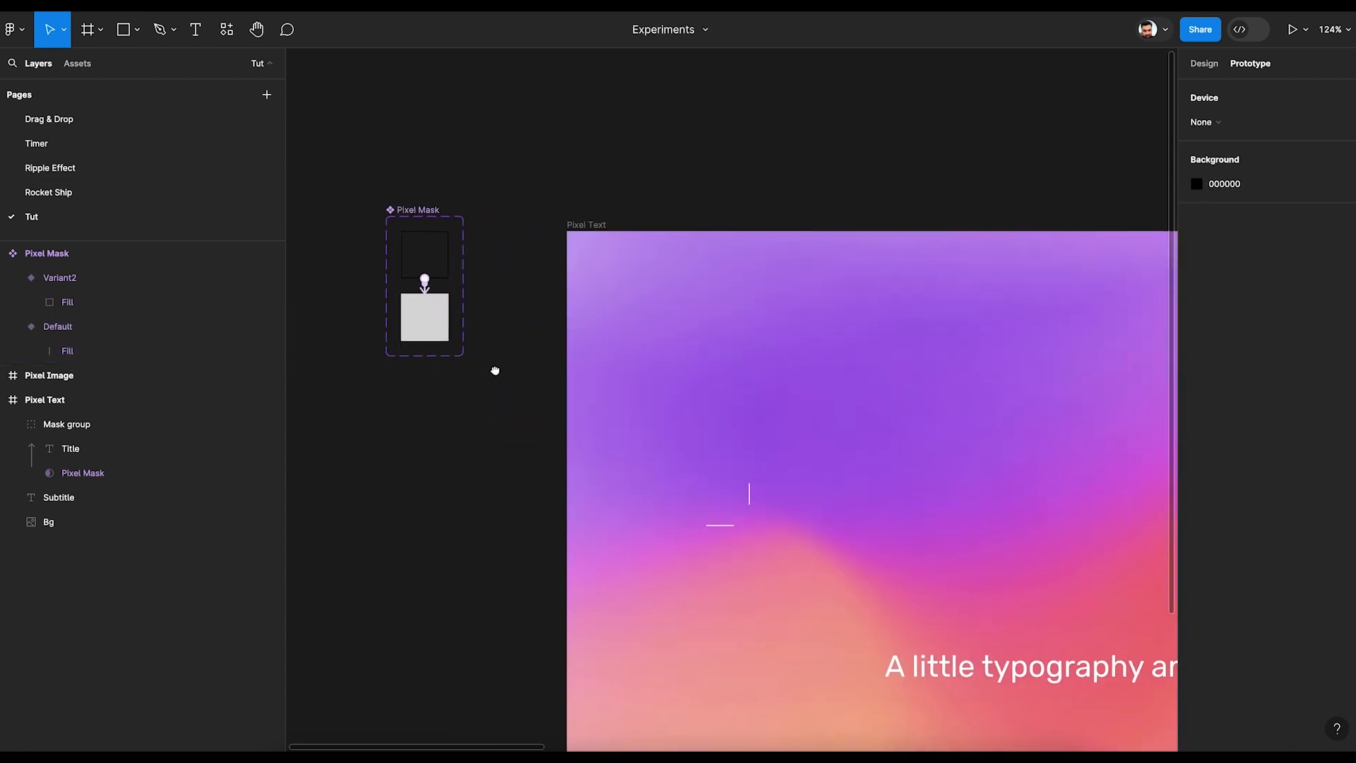
pyautogui.click(1202, 65)
pyautogui.click(577, 223)
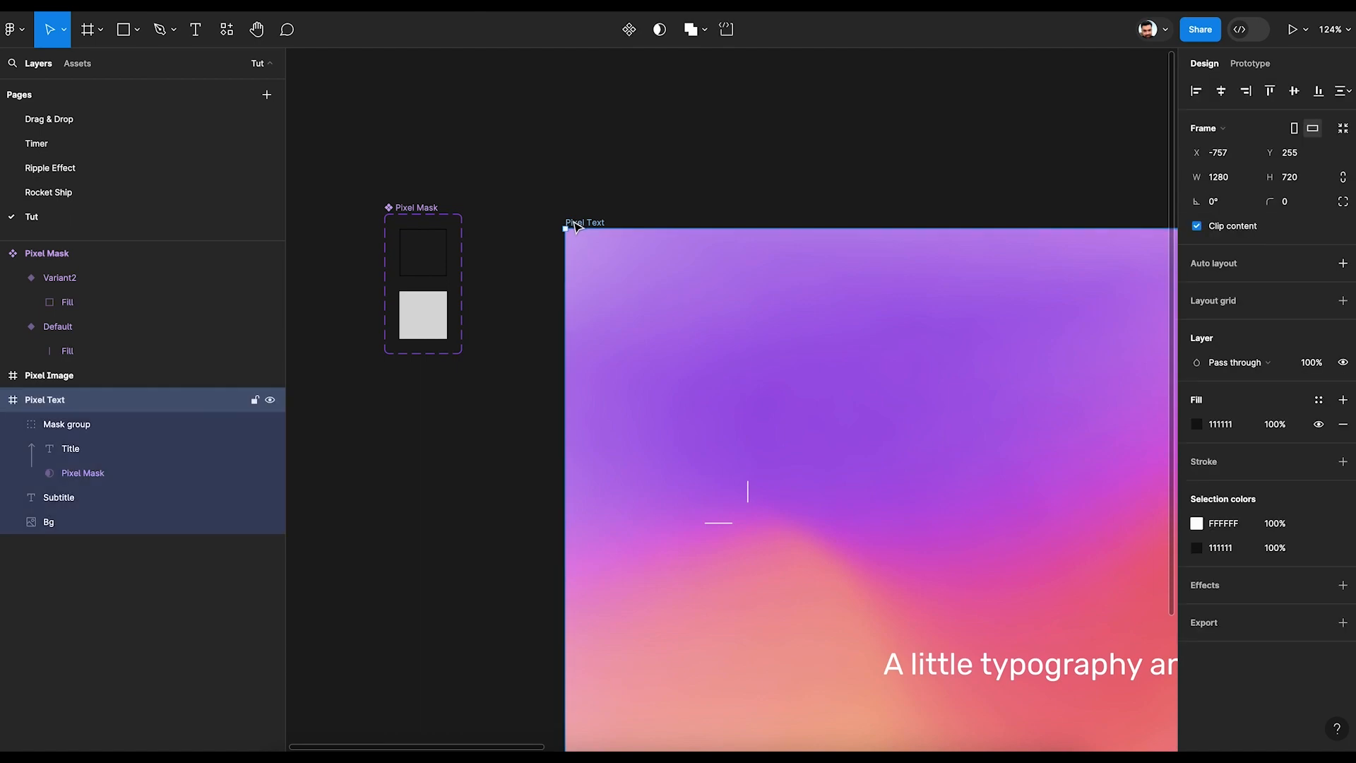
pyautogui.click(1292, 37)
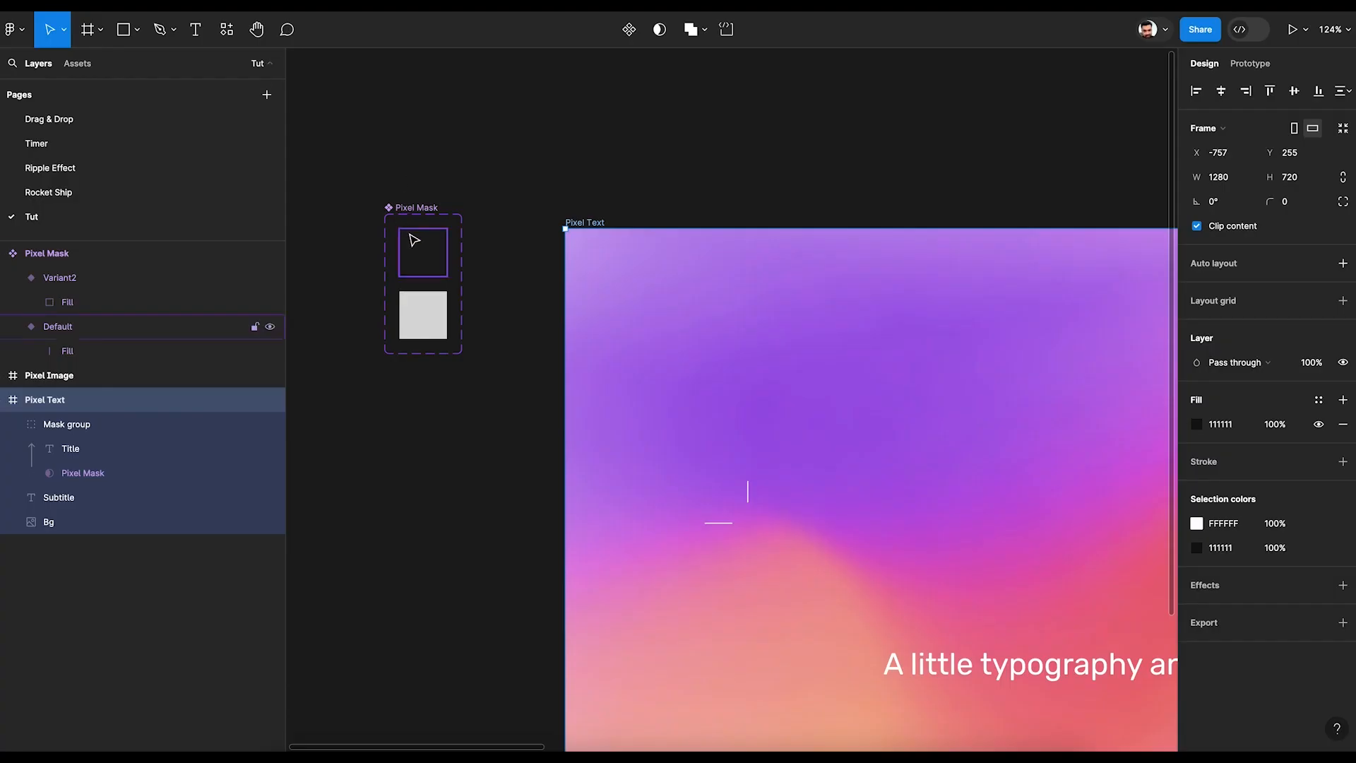
# - Hide the black stroke of the Default variant of Pixel Mask and check the prototype preview again
pyautogui.click(423, 250)
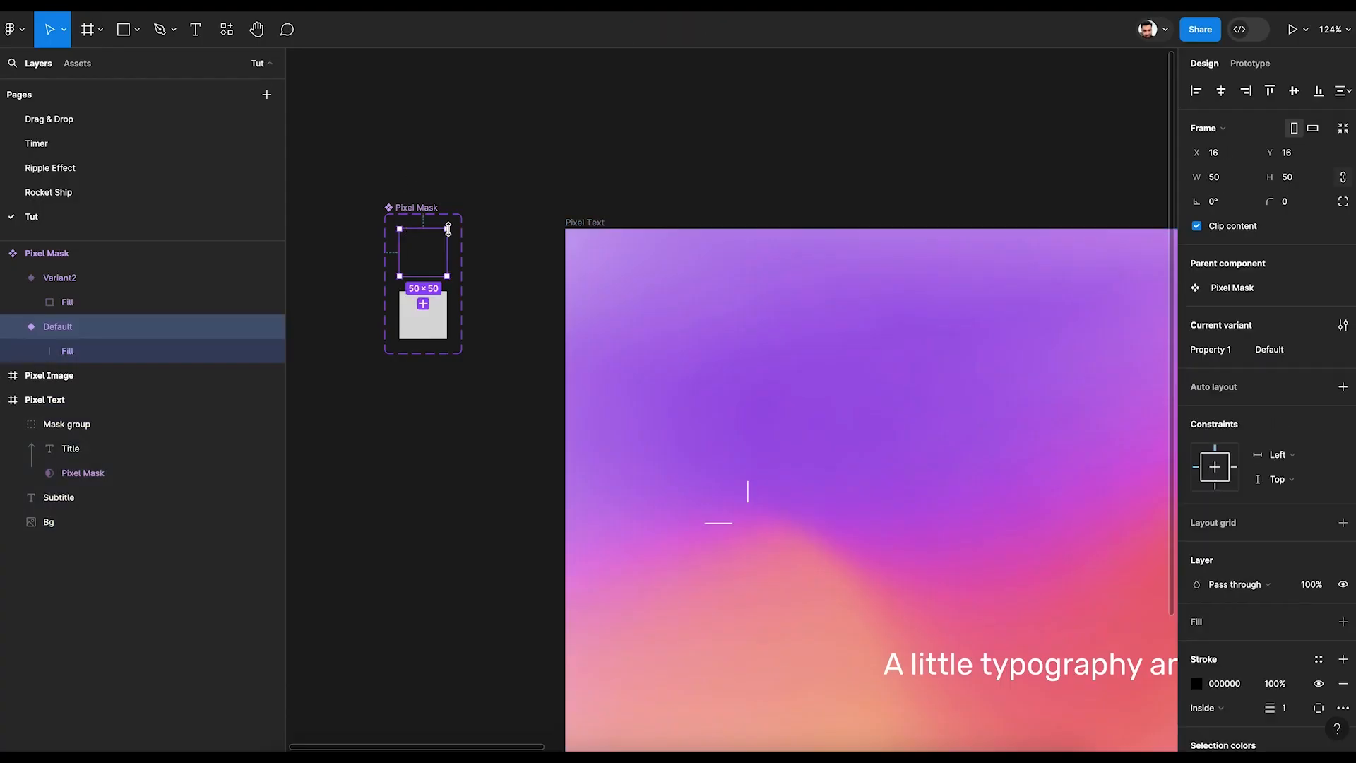
pyautogui.scroll(-3, 1257, 515)
pyautogui.click(1319, 510)
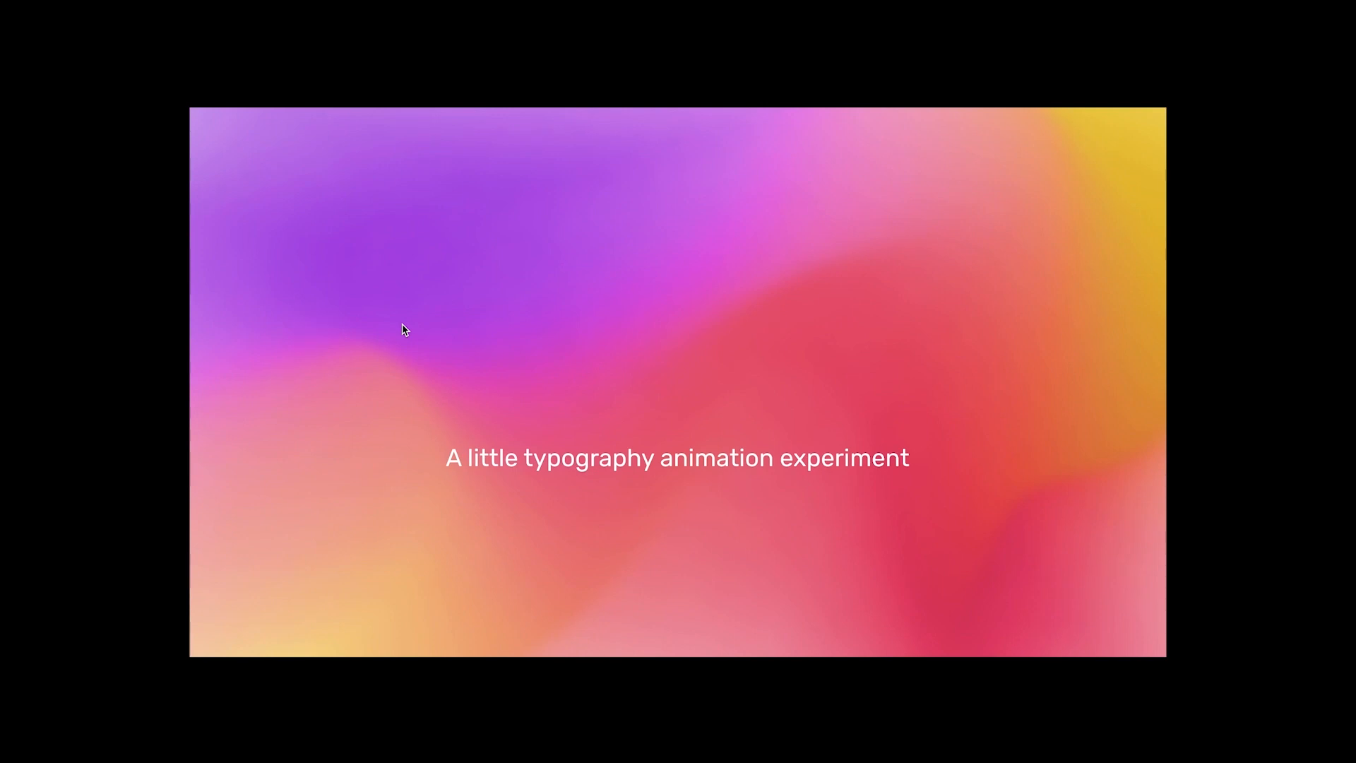
pyautogui.moveTo(135, 15)
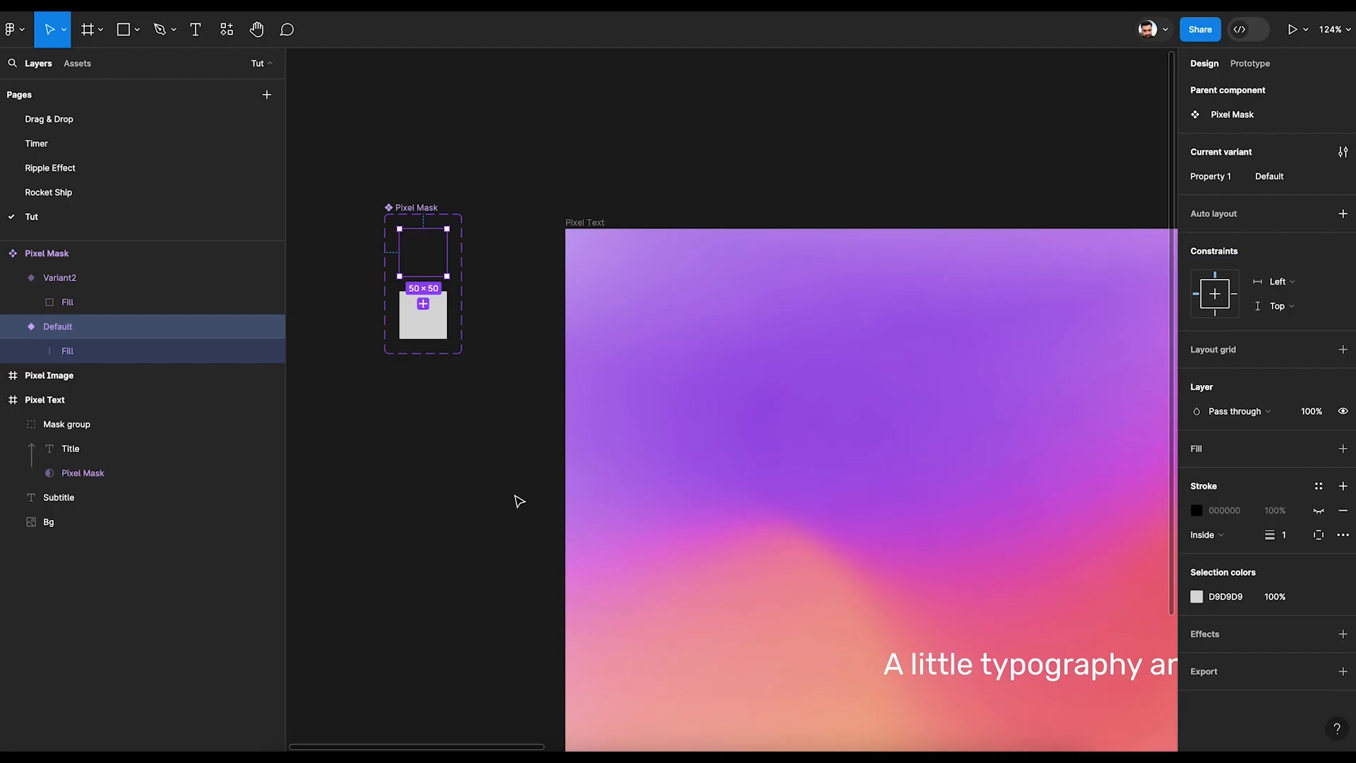
# - Turn off masking on the Pixel Mask instance in the Mask group so the whole title shows
pyautogui.moveTo(519, 501); pyautogui.dragTo(394, 431)
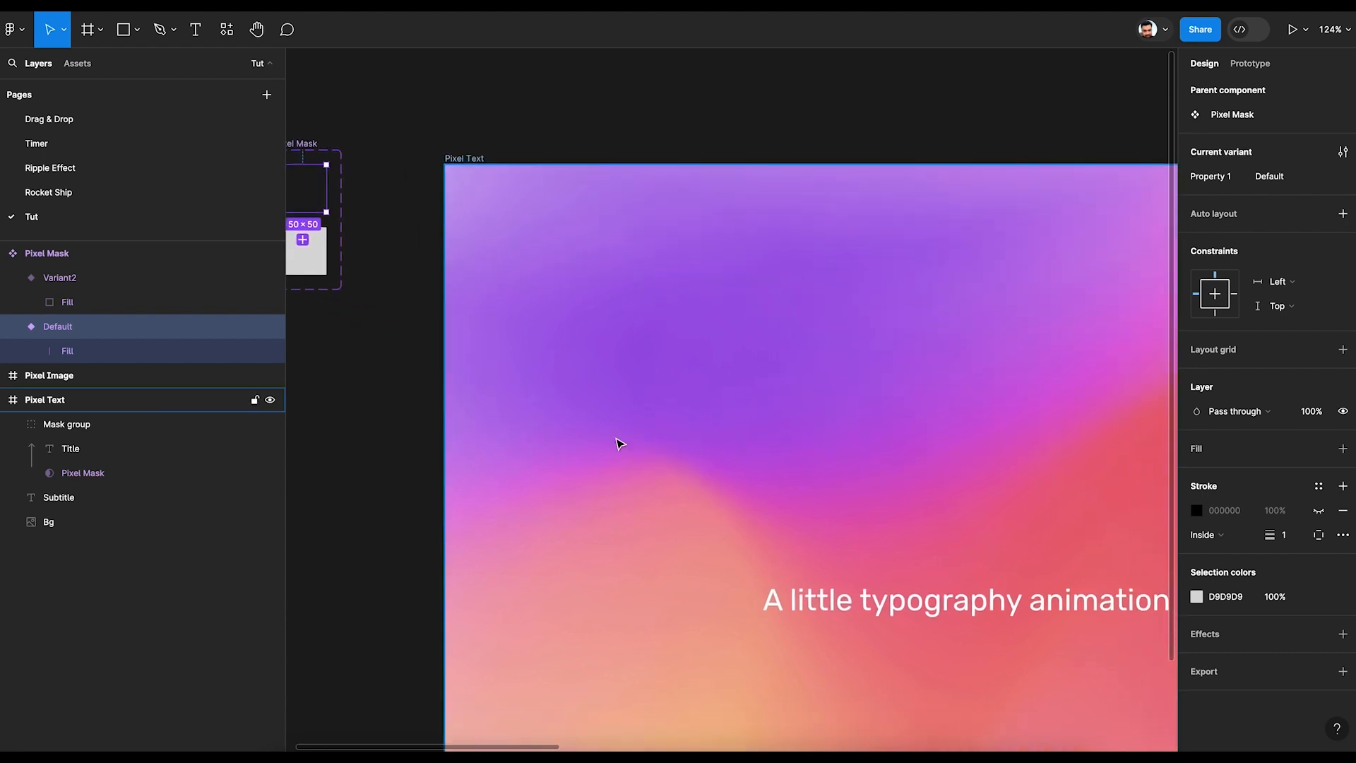
pyautogui.click(92, 473)
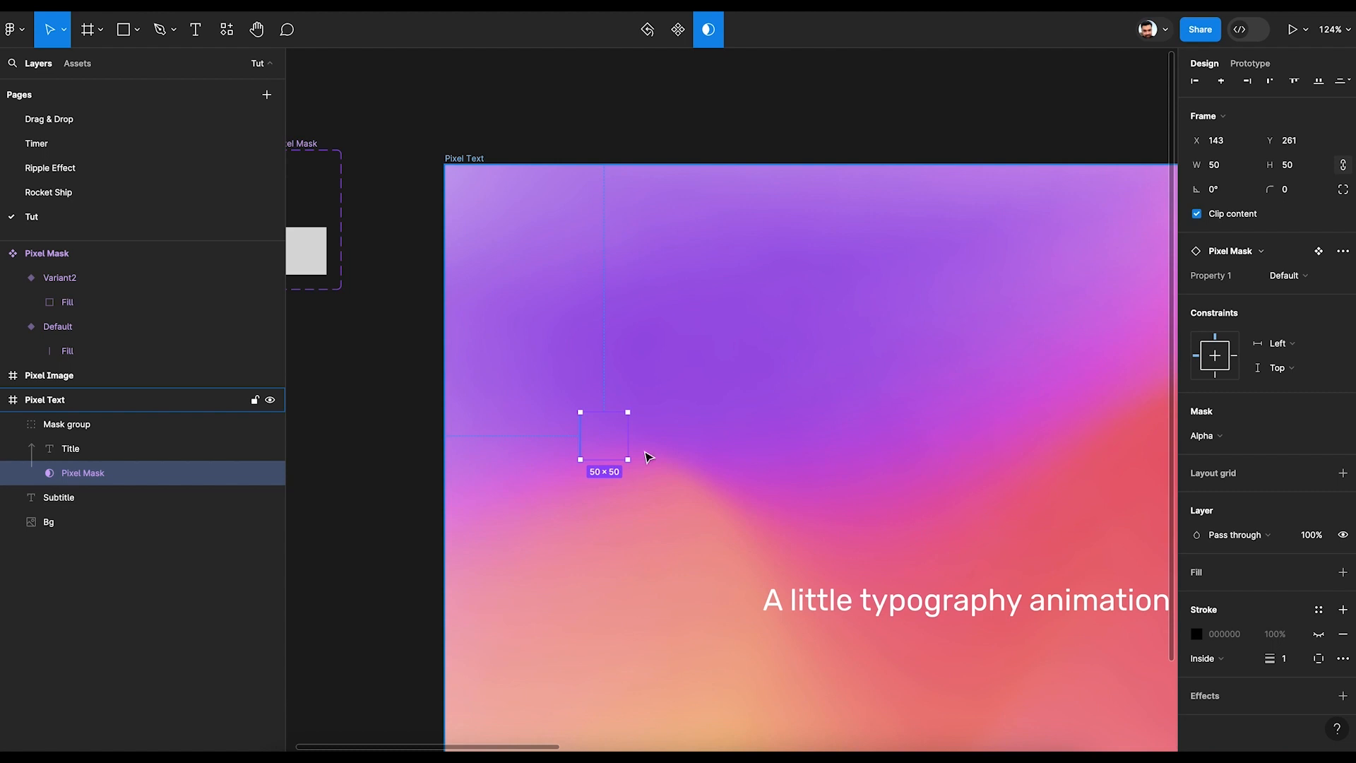
pyautogui.moveTo(909, 442); pyautogui.dragTo(602, 415)
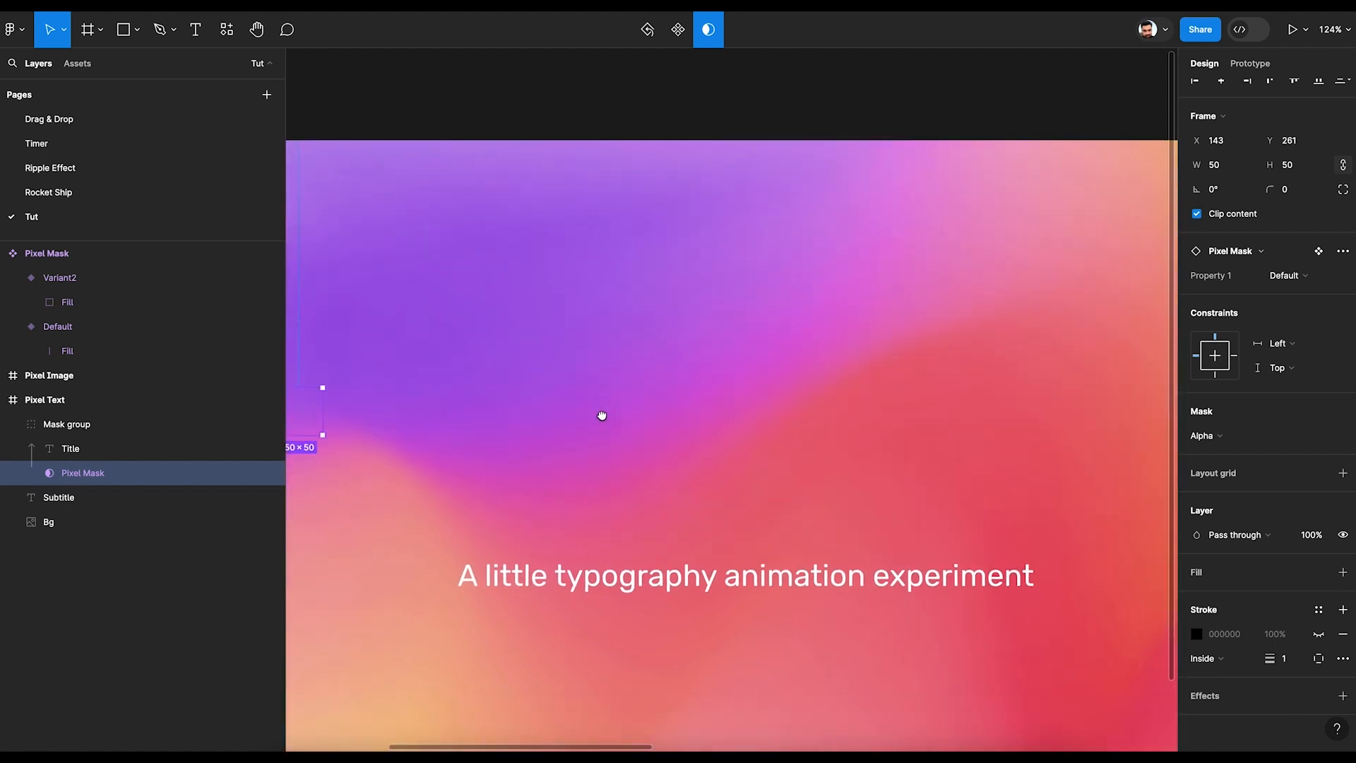
pyautogui.scroll(-5, 627, 431)
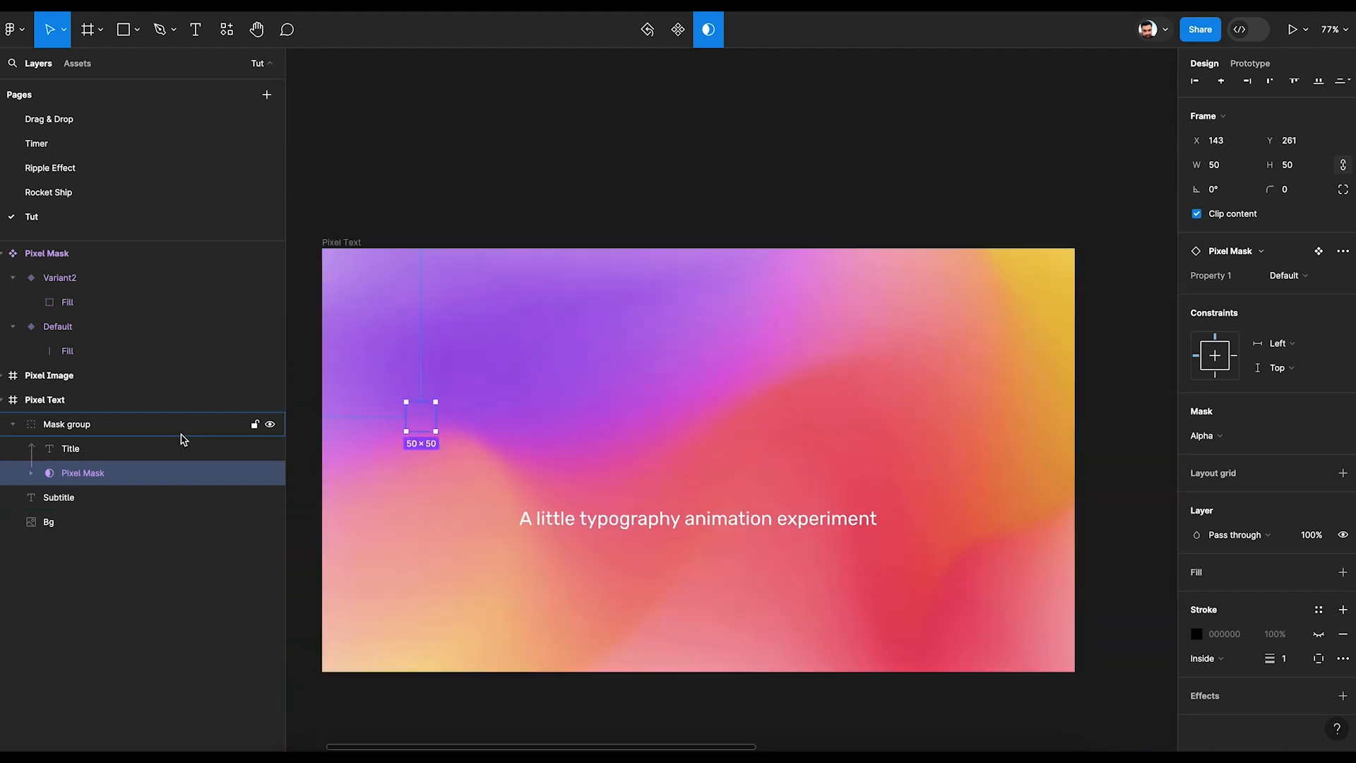
pyautogui.click(709, 29)
pyautogui.moveTo(515, 212); pyautogui.dragTo(747, 175)
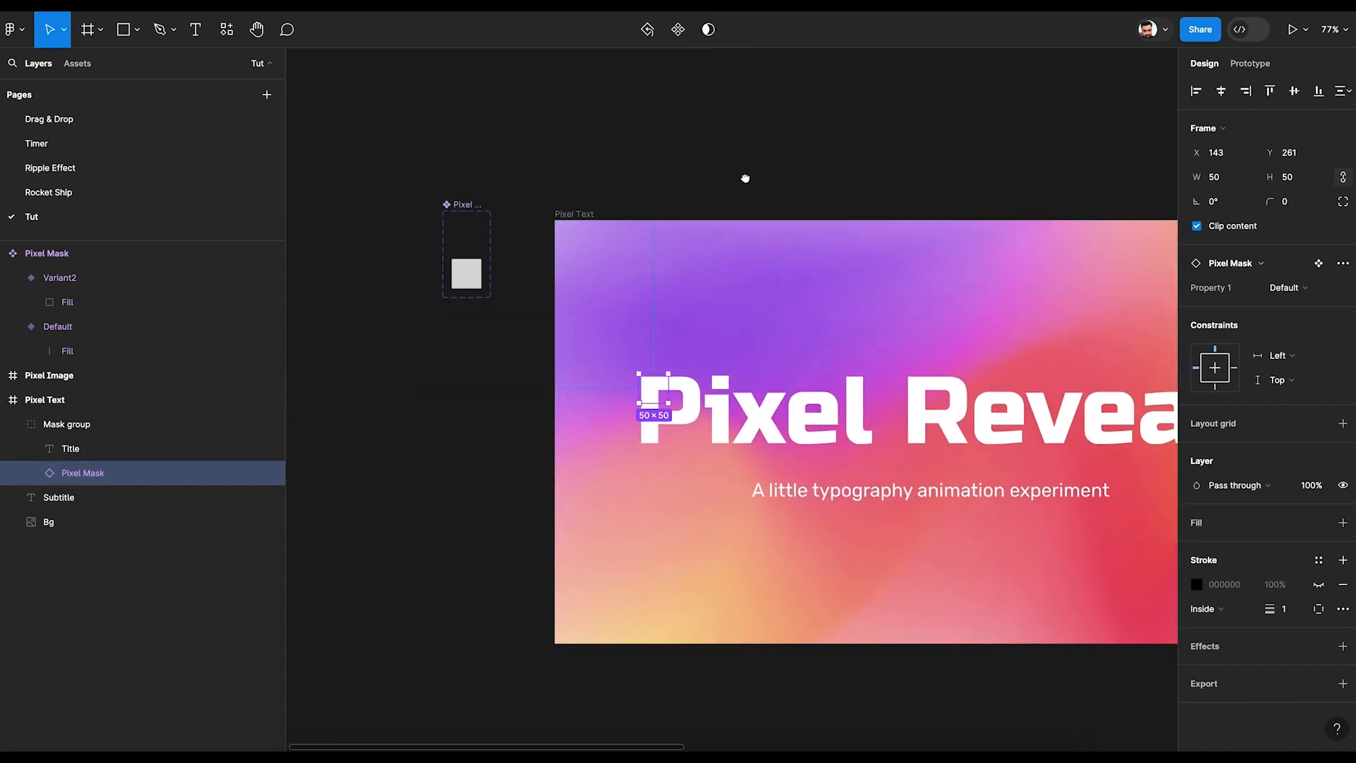
# - Make the 000000 stroke of the Default variant of Pixel Mask visible again
pyautogui.click(475, 247)
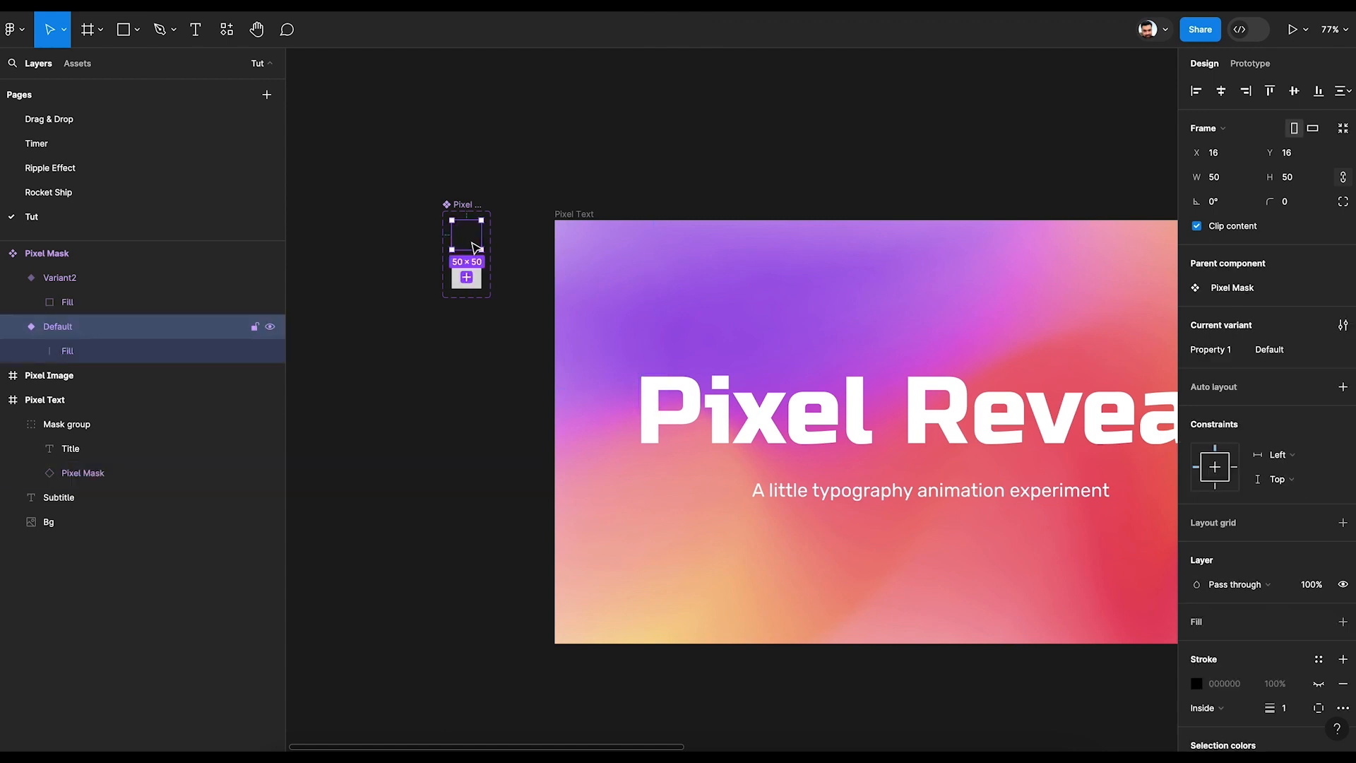
pyautogui.click(1319, 684)
pyautogui.hscroll(3, 606, 188)
pyautogui.scroll(5, 663, 318)
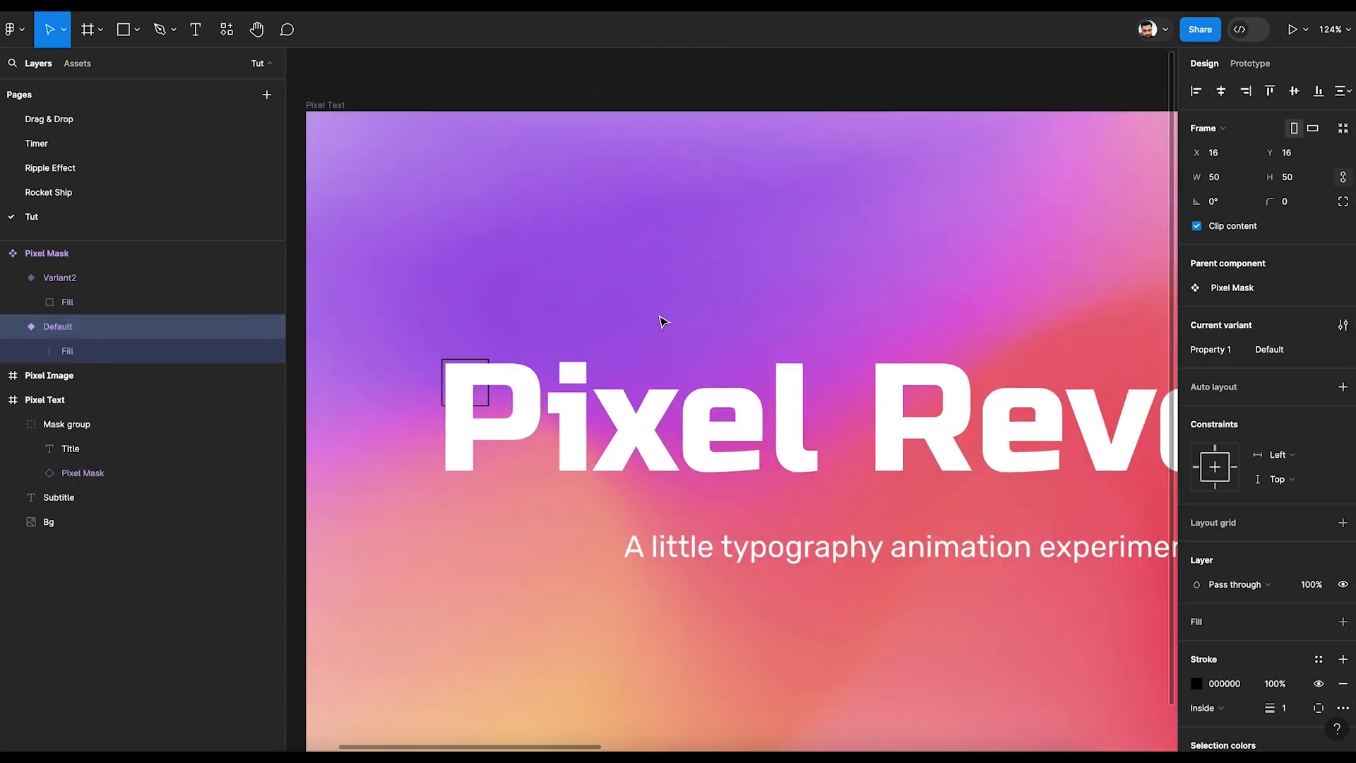
# - Duplicate the Pixel Mask instance in the Mask group and wrap both copies in a vertical auto layout frame
pyautogui.click(74, 481)
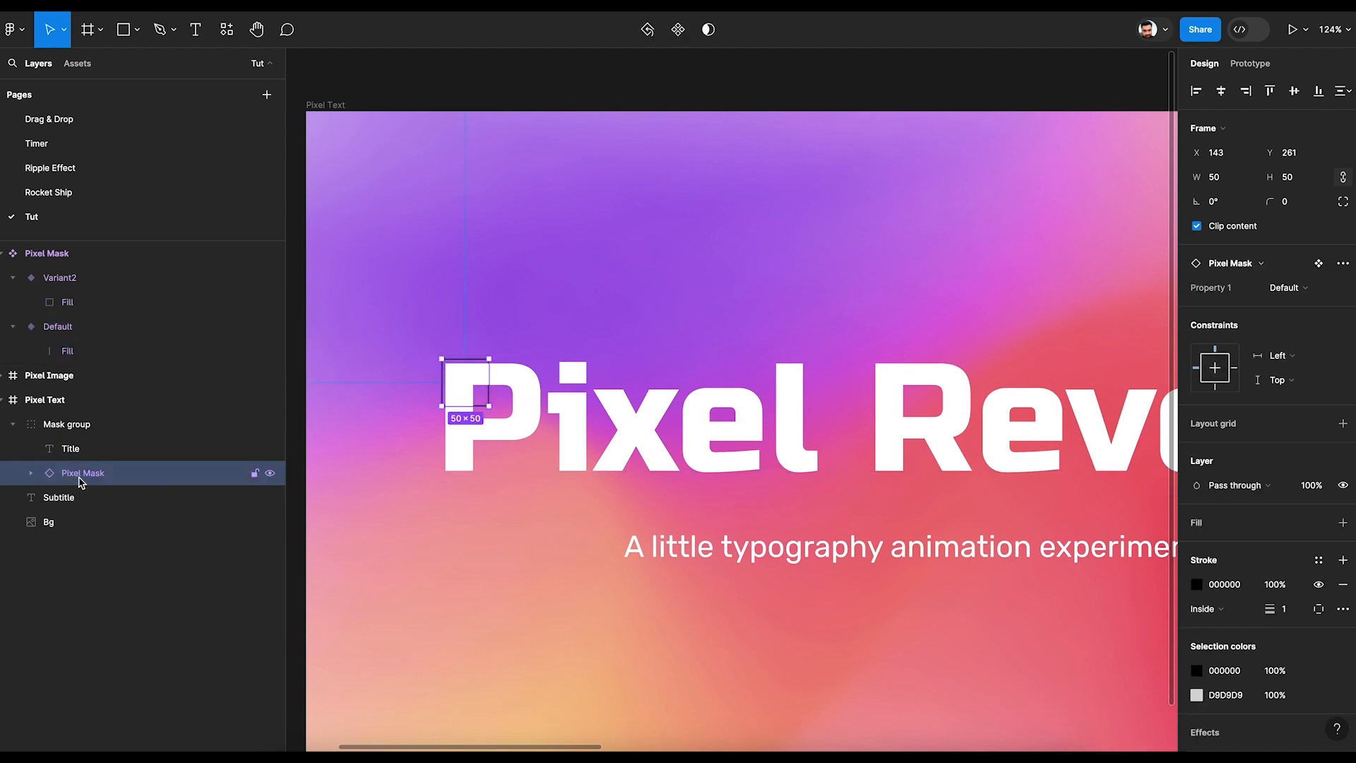
pyautogui.hotkey('ctrl', 'd')
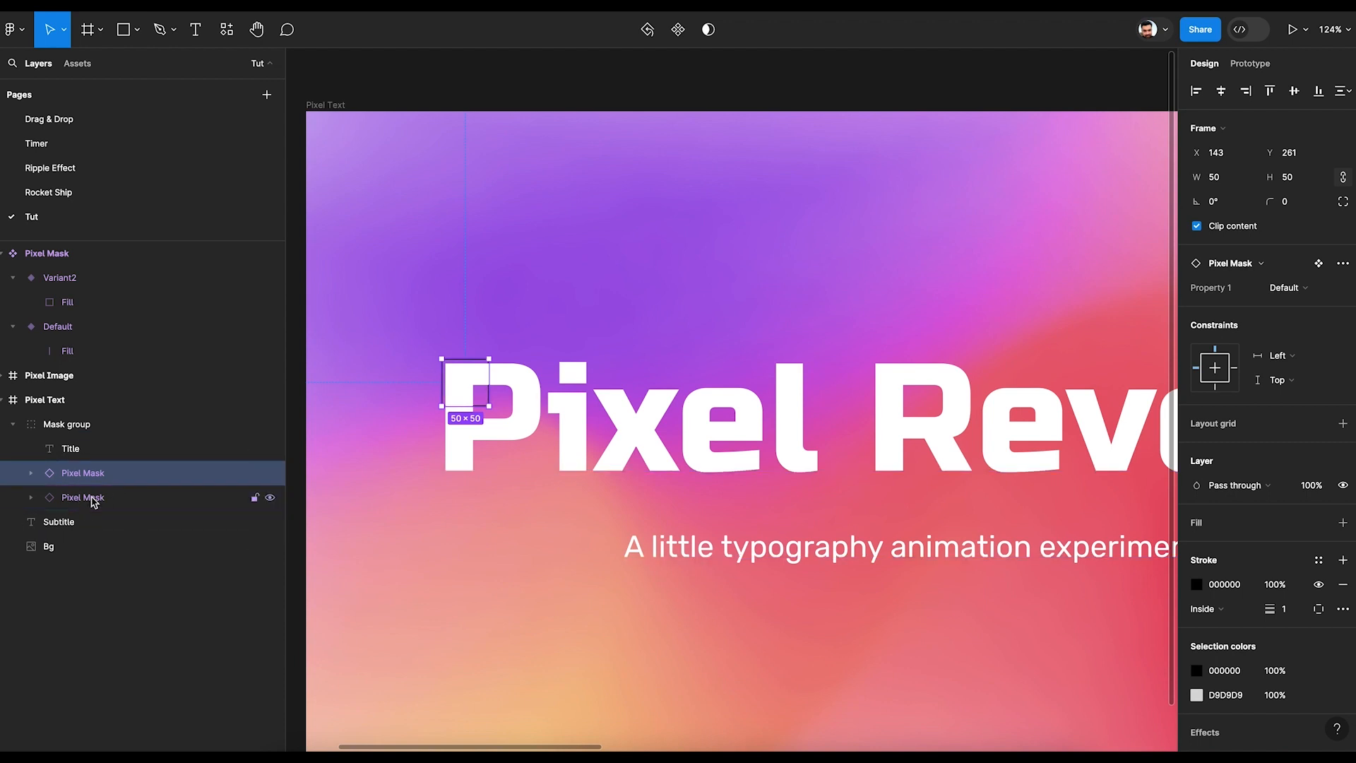
pyautogui.keyDown('shift'); pyautogui.click(92, 501); pyautogui.keyUp('shift')
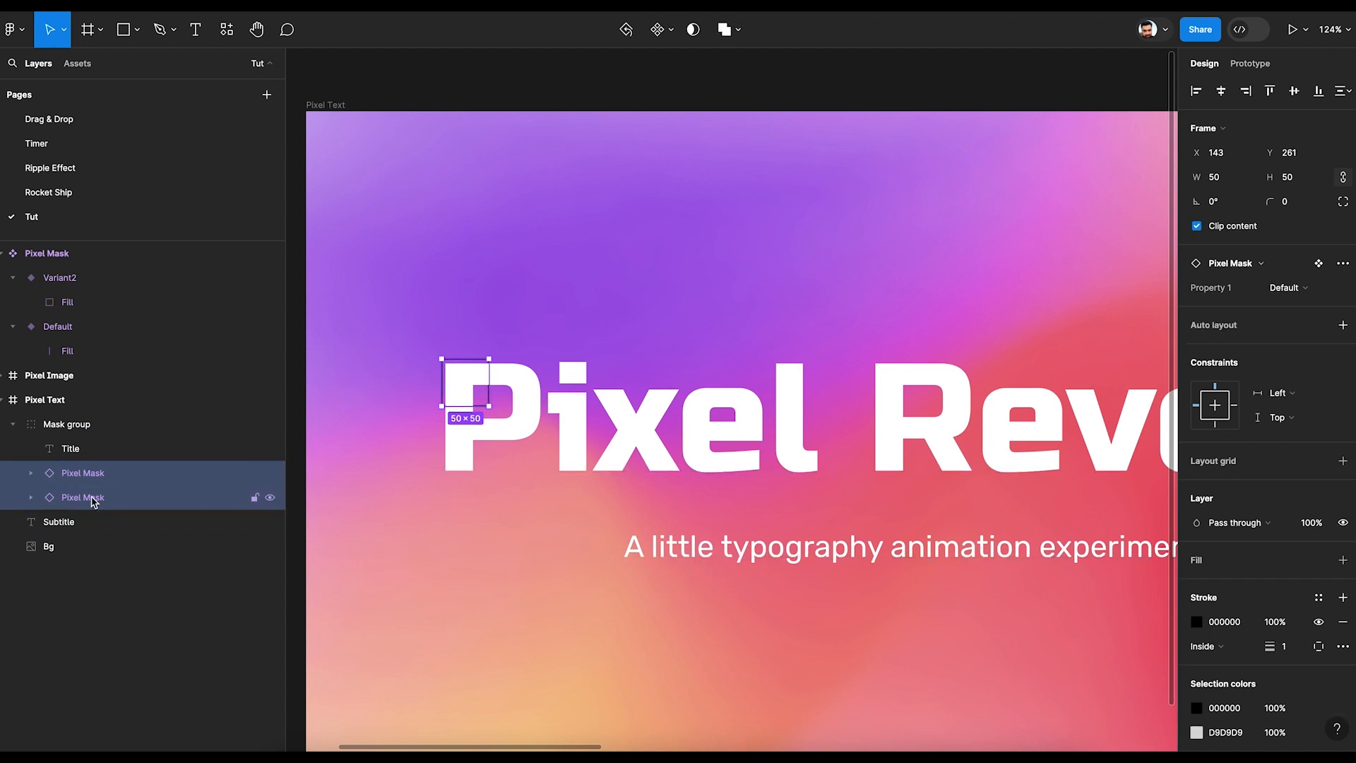
pyautogui.click(1345, 327)
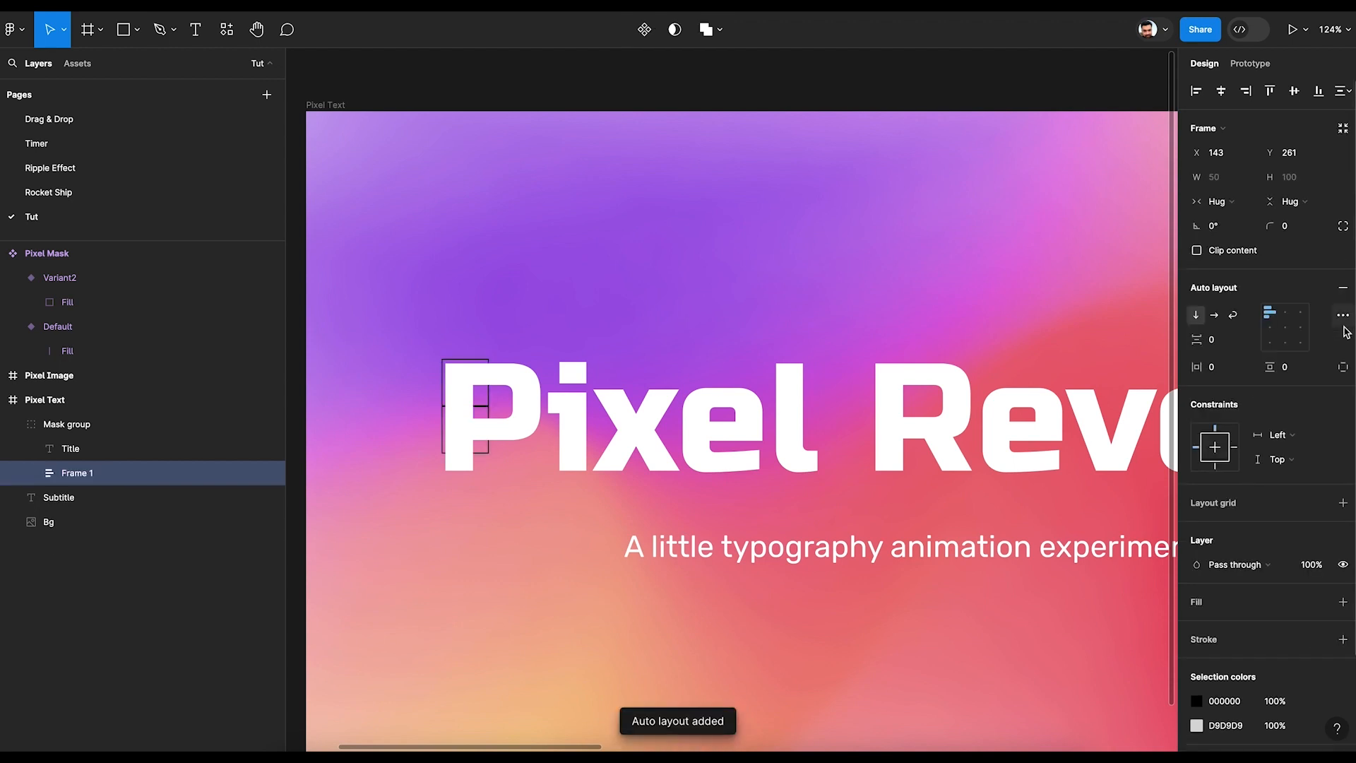
# - Rename the auto layout frame holding the two Pixel Mask instances as Pixel Grid
pyautogui.doubleClick(91, 477)
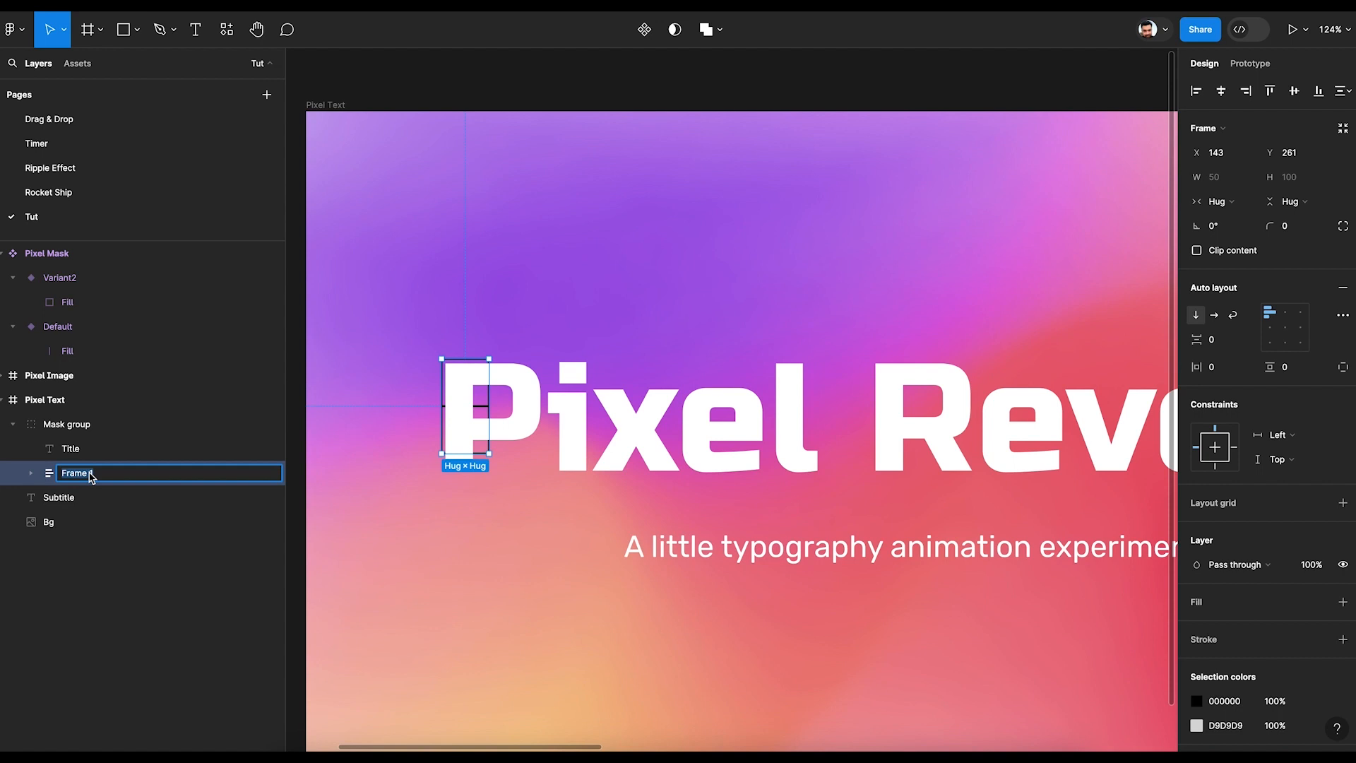
pyautogui.write('Pixel Grid')
pyautogui.press('Return')
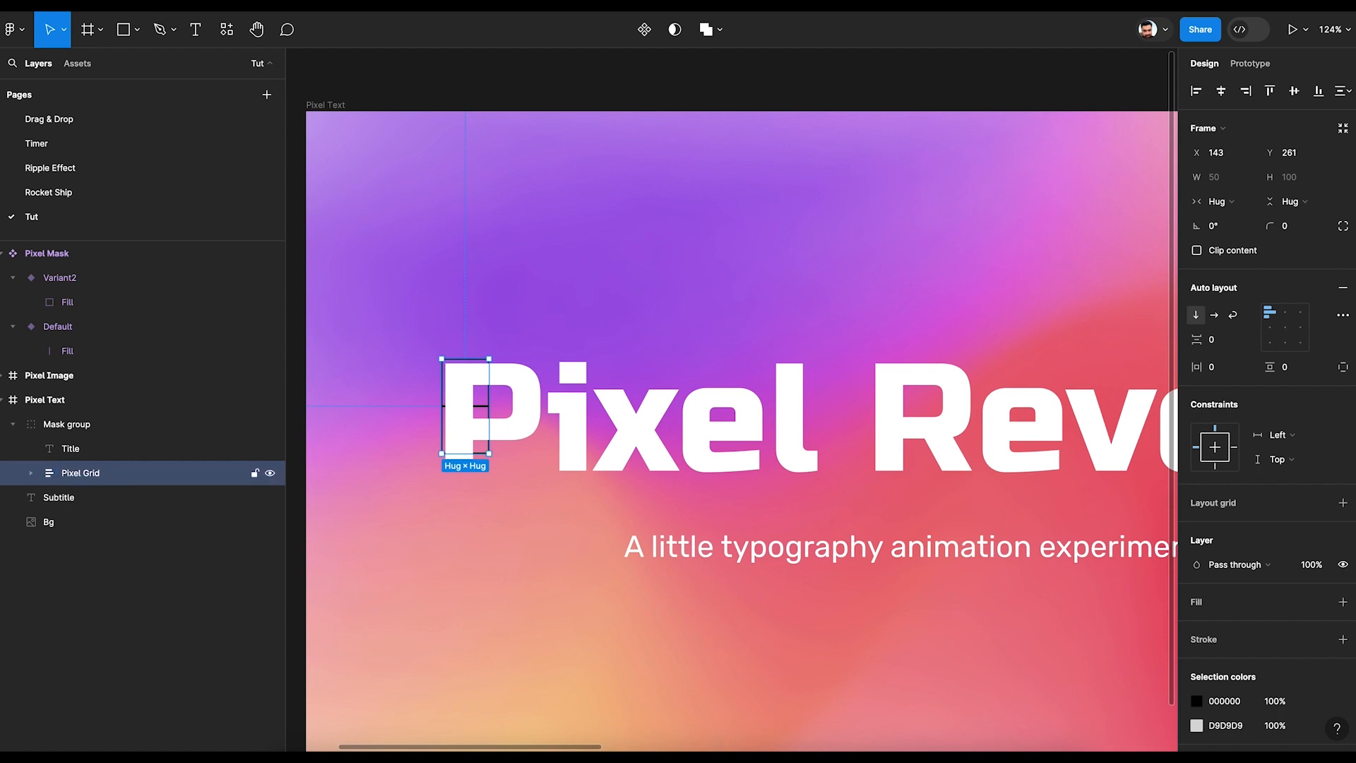
# - Resize the Pixel Grid frame to 1148 by 132 so it extends past both ends of the title, with its origin at X 80, Y 229
pyautogui.scroll(-5, 487, 359)
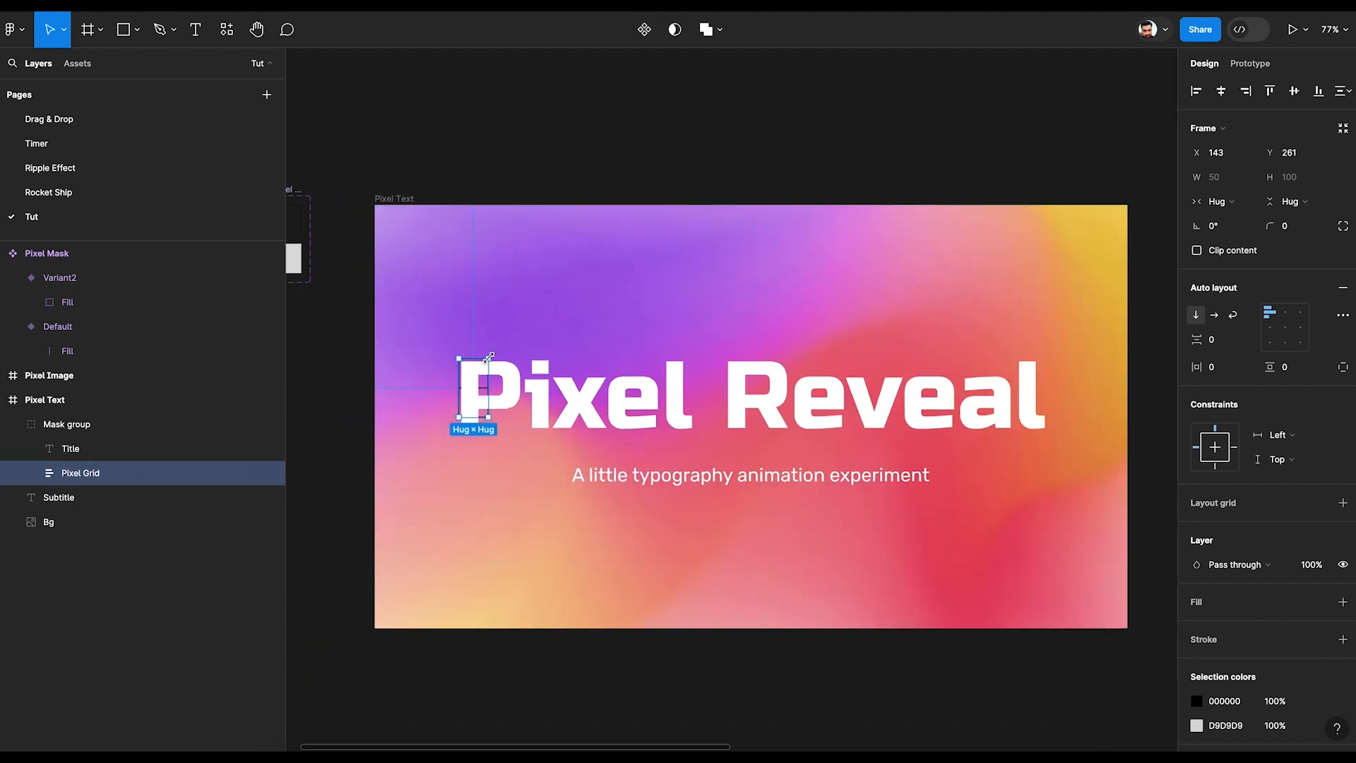
pyautogui.moveTo(492, 394); pyautogui.dragTo(1127, 368)
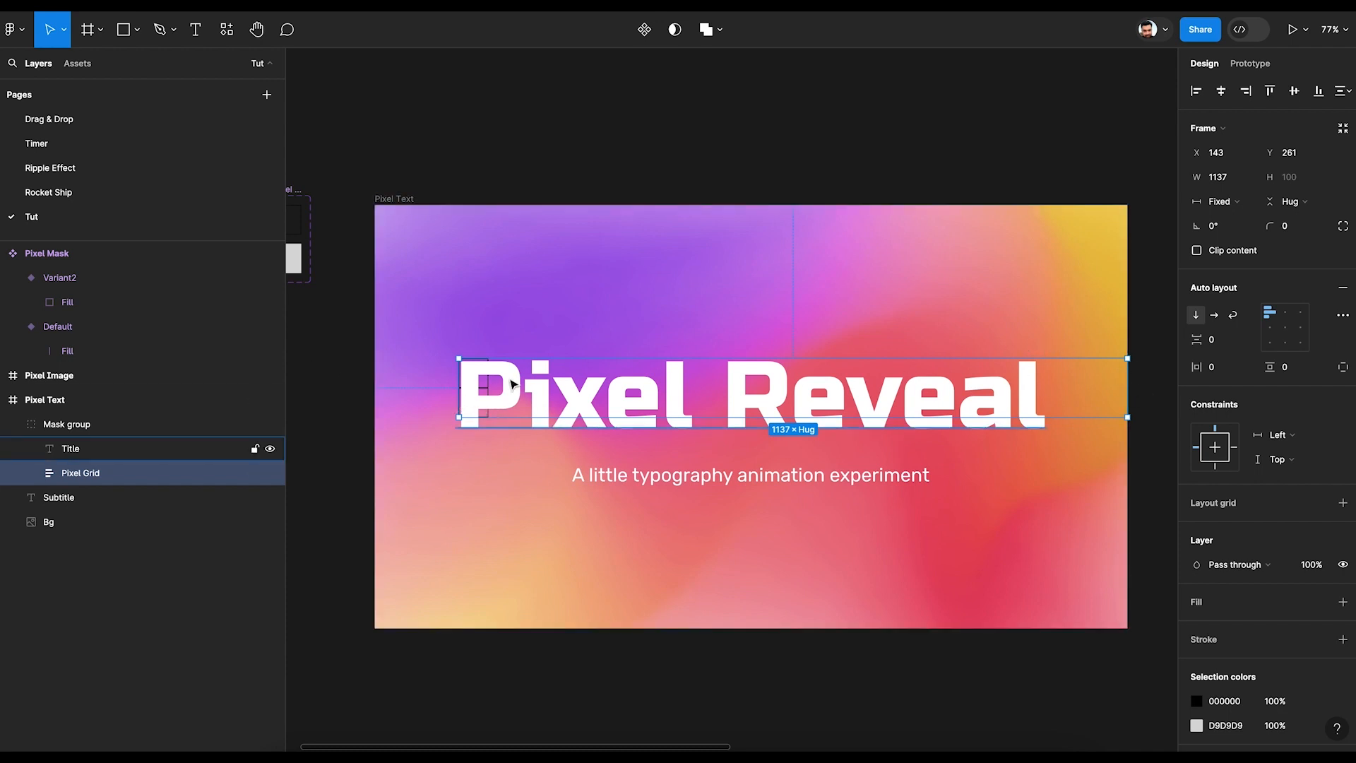
pyautogui.moveTo(460, 387); pyautogui.dragTo(422, 386)
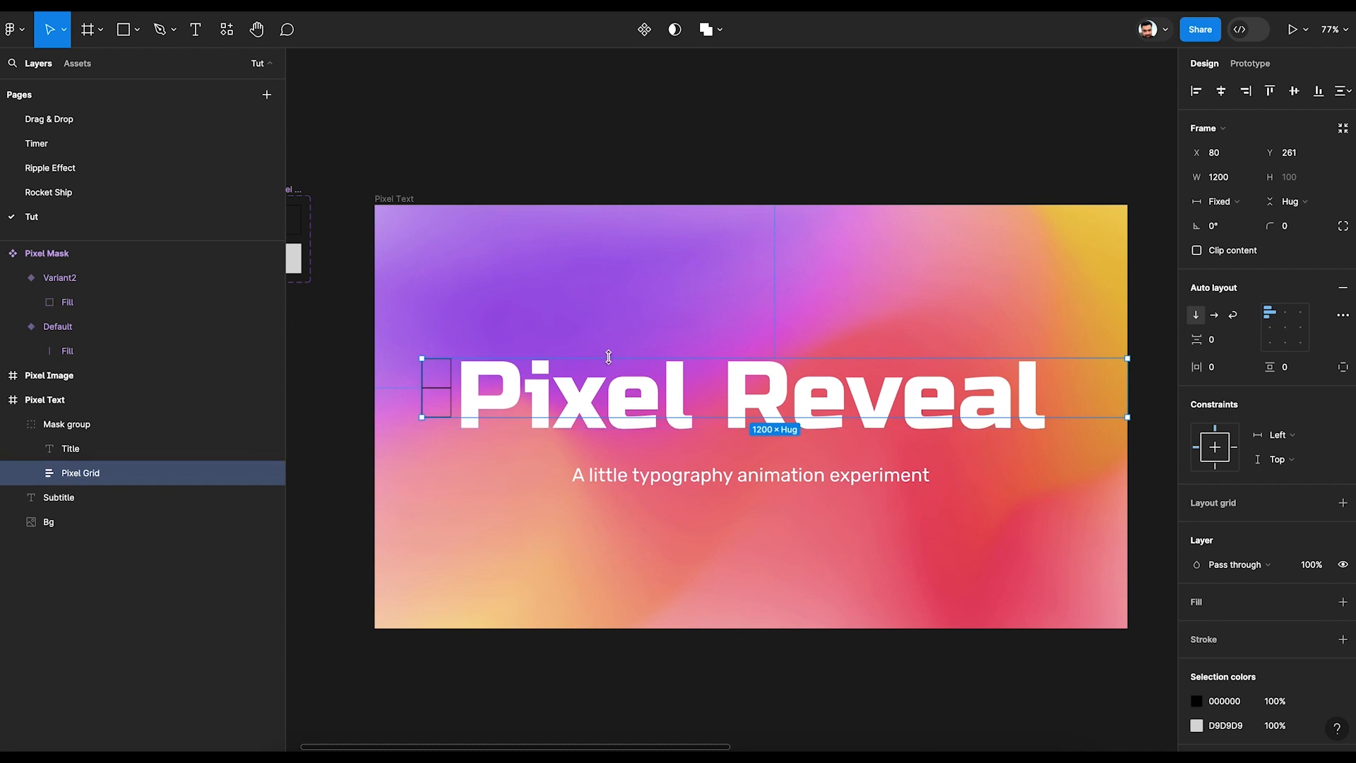
pyautogui.moveTo(609, 357); pyautogui.dragTo(613, 339)
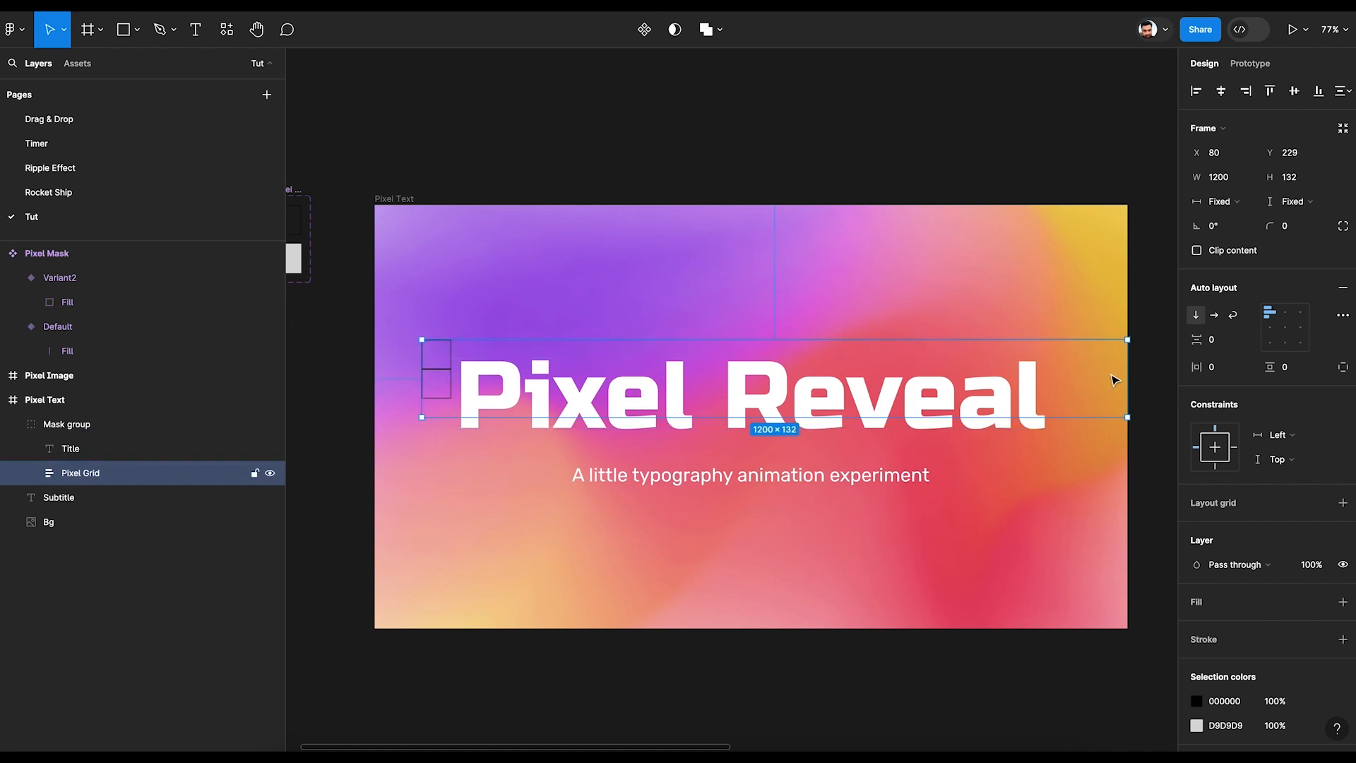
pyautogui.moveTo(1128, 368); pyautogui.dragTo(1097, 368)
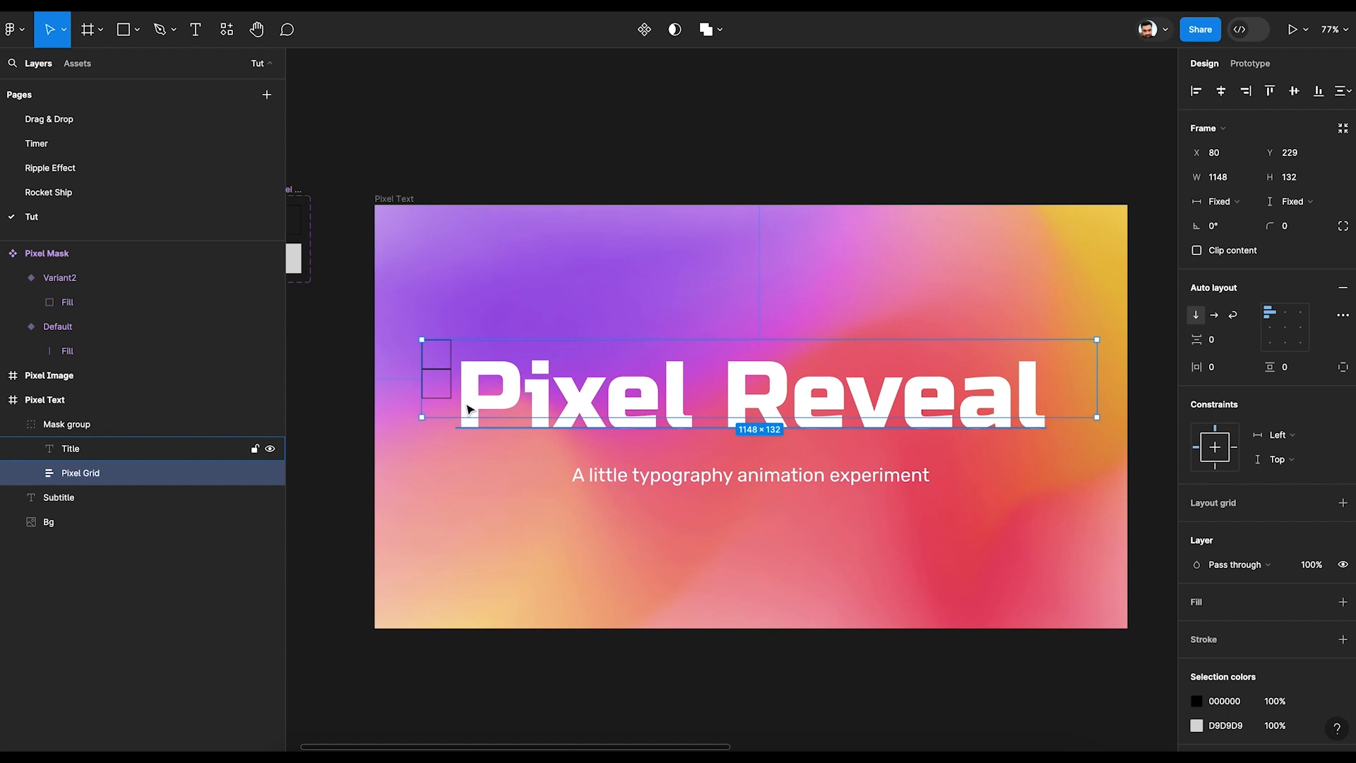
# - Switch the auto layout of the Pixel Grid frame from vertical to wrap
pyautogui.click(1017, 402)
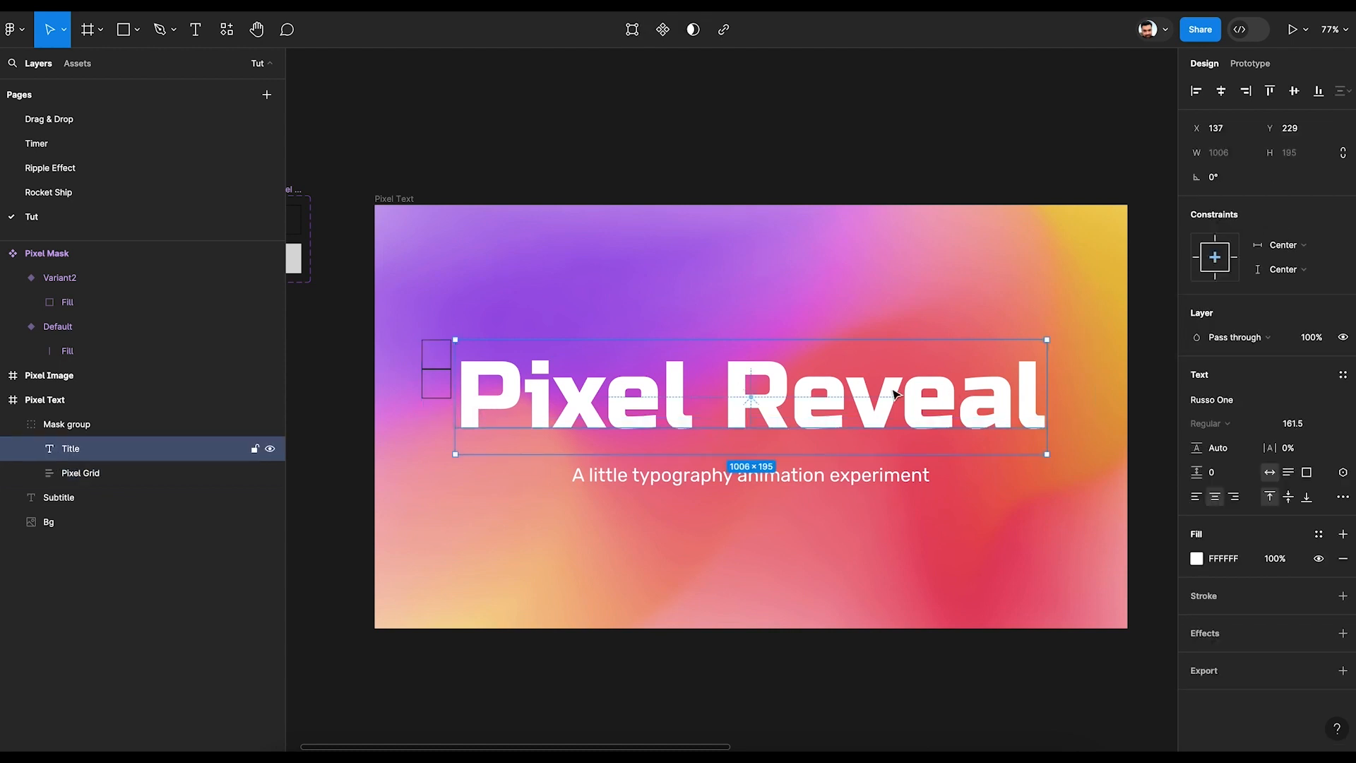
pyautogui.click(403, 378)
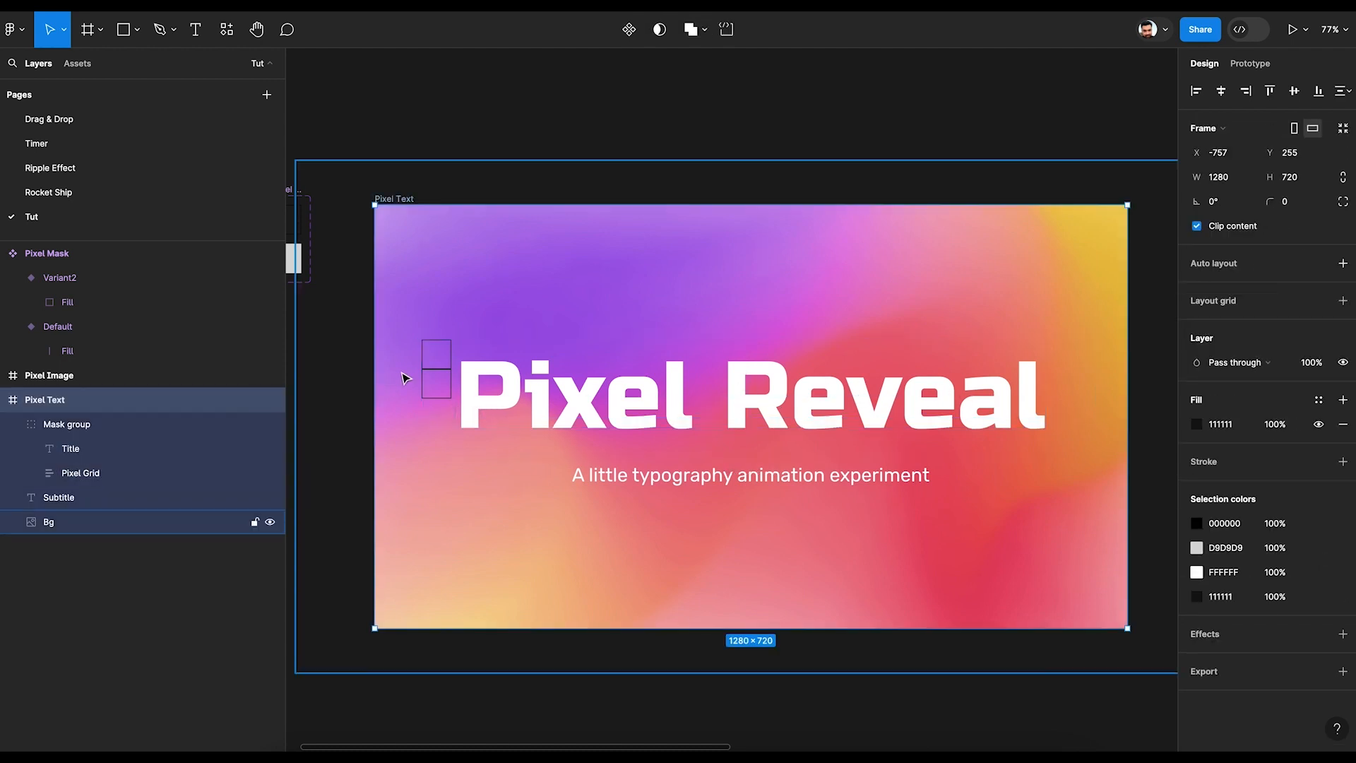
pyautogui.click(440, 376)
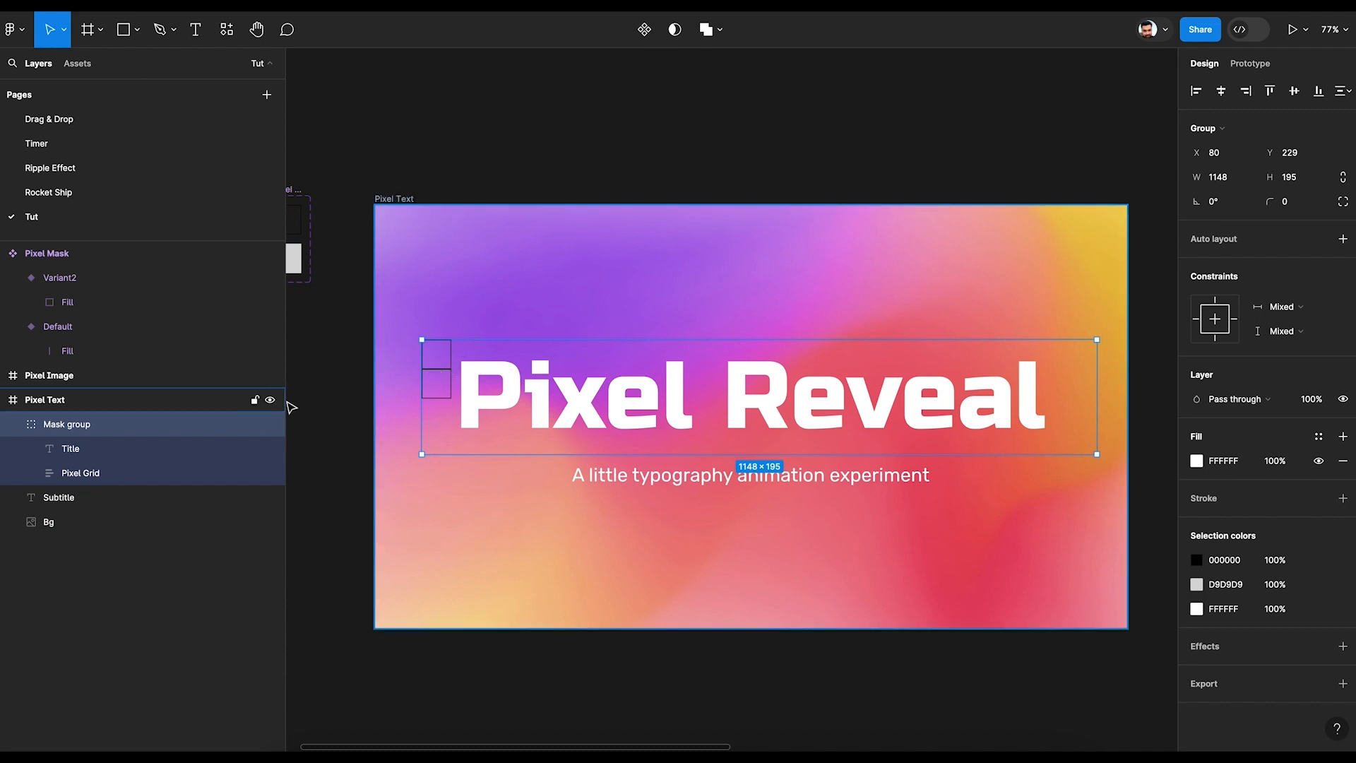
pyautogui.click(67, 475)
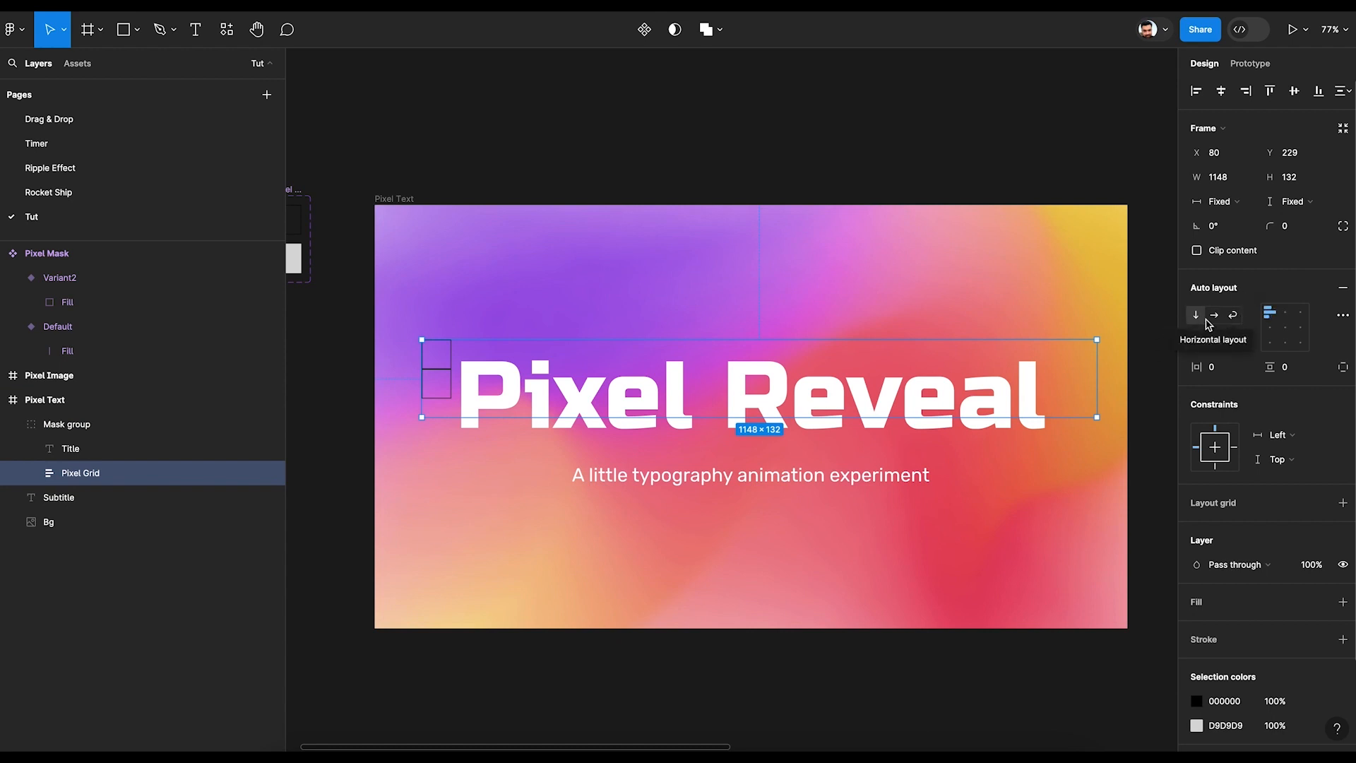
pyautogui.click(1234, 317)
# - Rotate the second Pixel Mask instance in the Pixel Grid by 90°
pyautogui.click(32, 475)
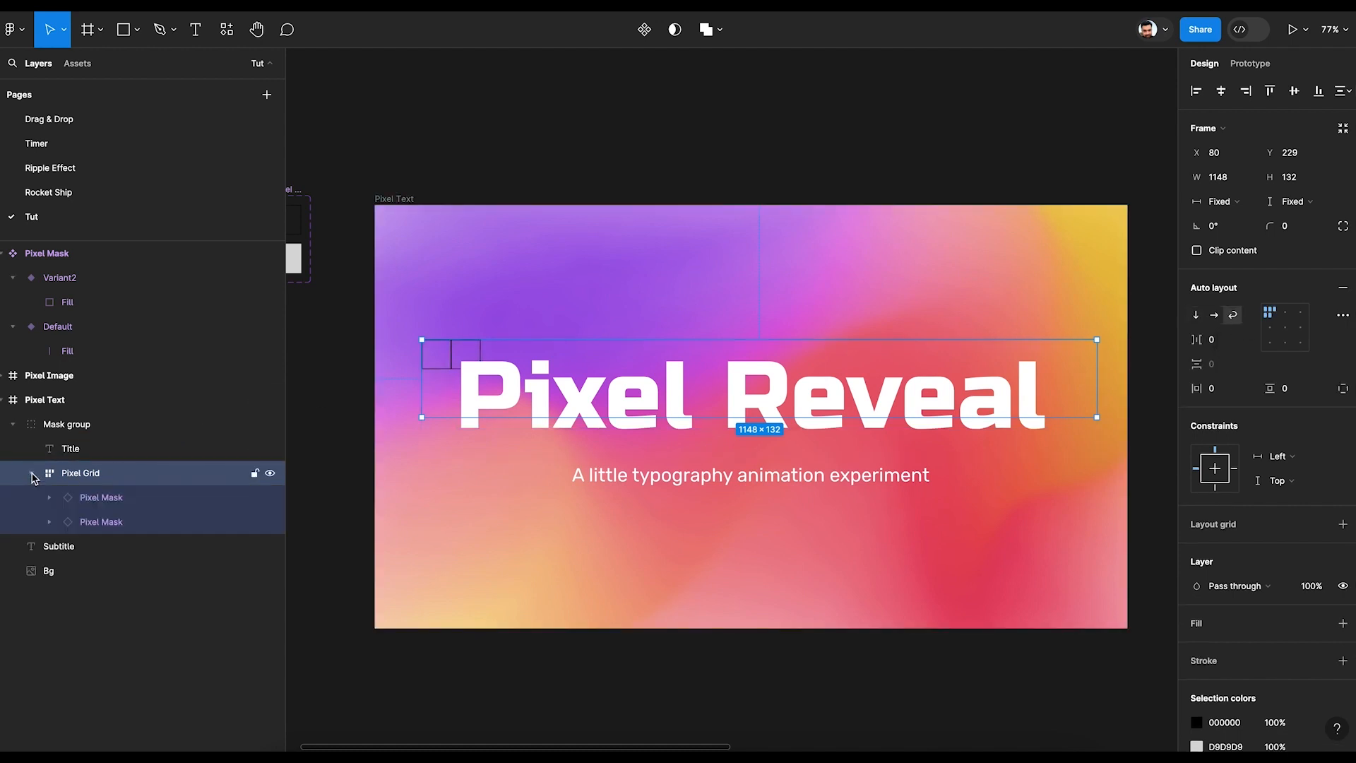
pyautogui.click(118, 500)
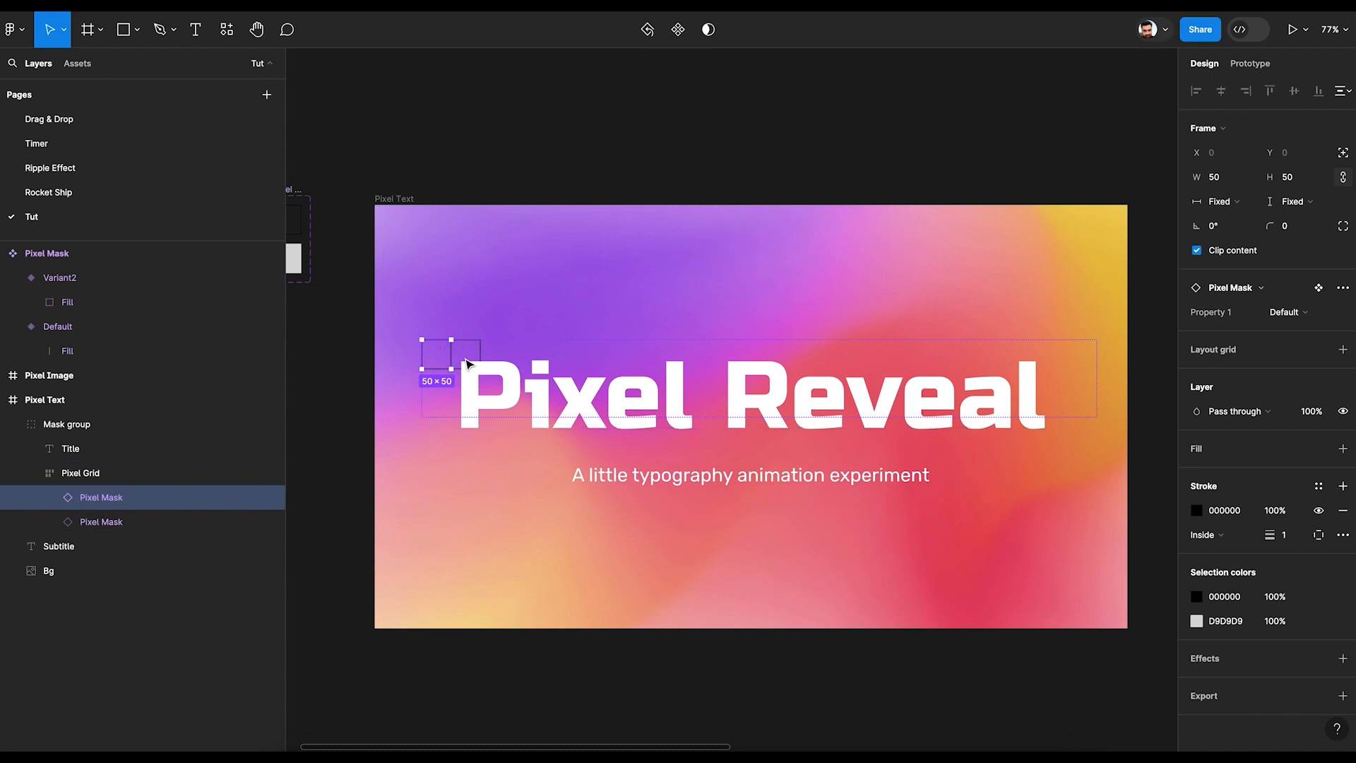
pyautogui.scroll(5, 464, 360)
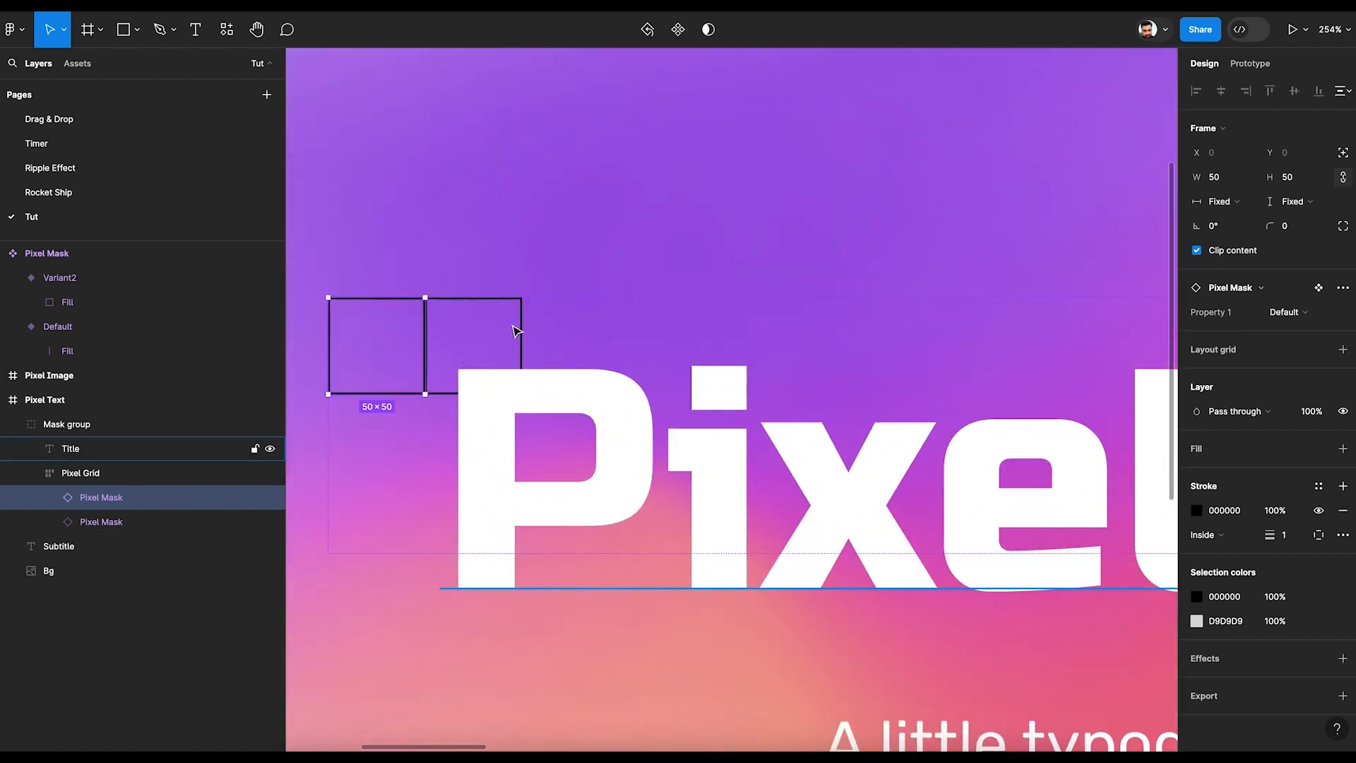
pyautogui.click(438, 385)
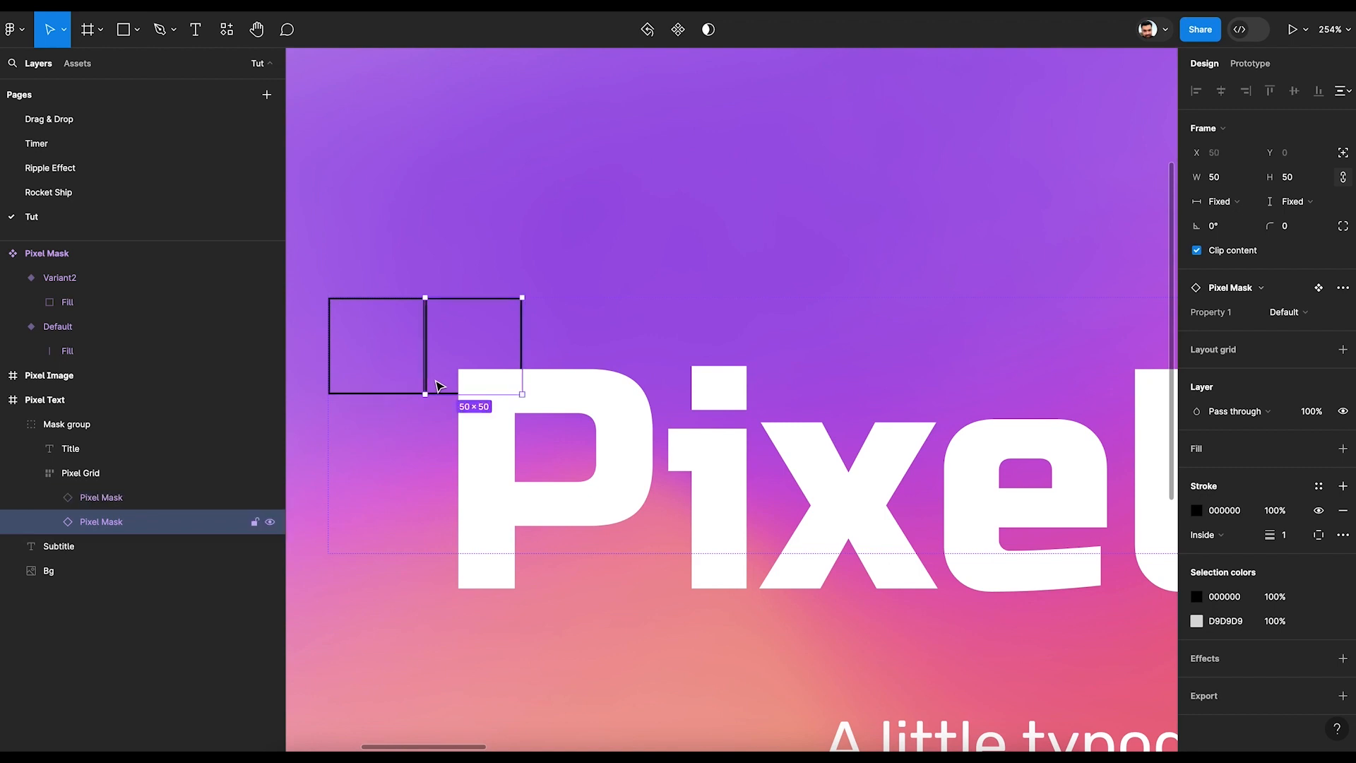
pyautogui.click(1233, 233)
pyautogui.write('90')
pyautogui.press('Return')
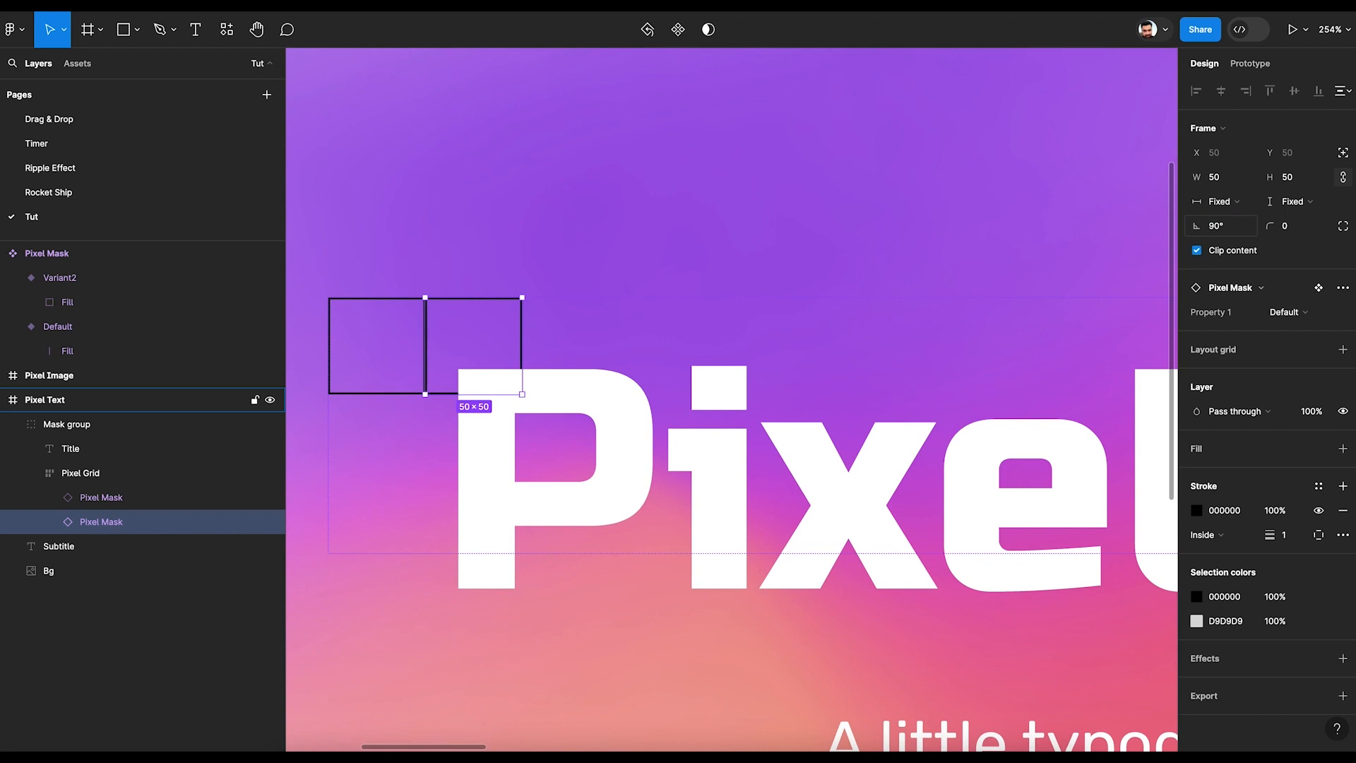
# - Check the after-delay interaction settings of the rotated Pixel Mask instance without changing them
pyautogui.click(1247, 68)
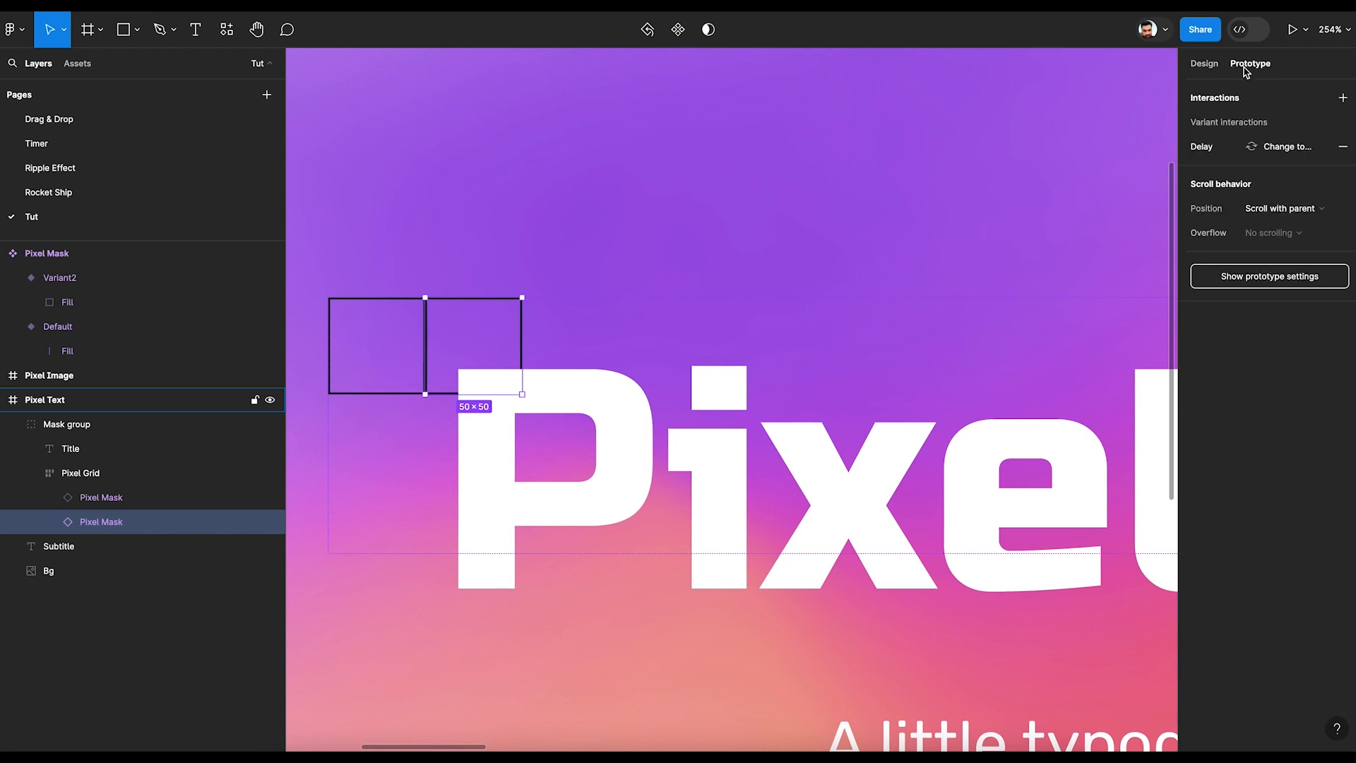
pyautogui.click(1210, 152)
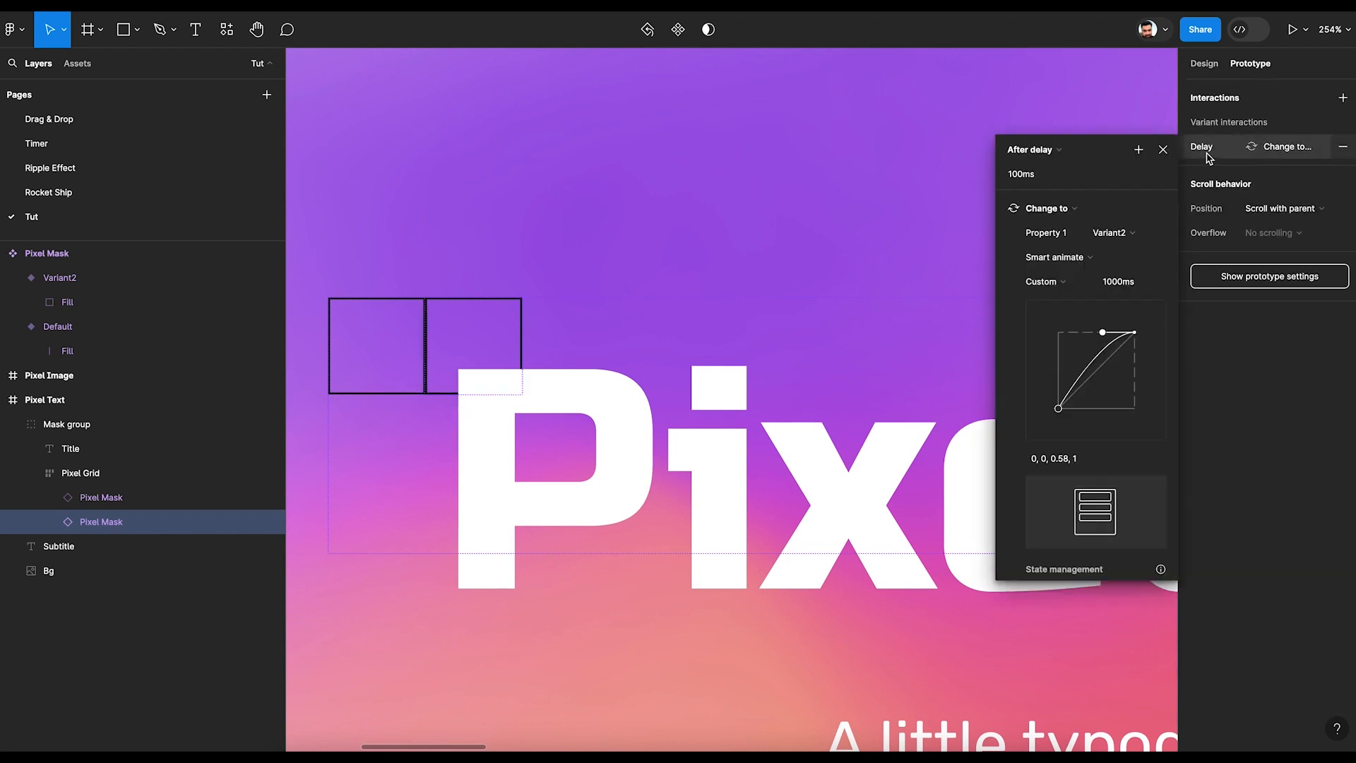
pyautogui.click(1018, 179)
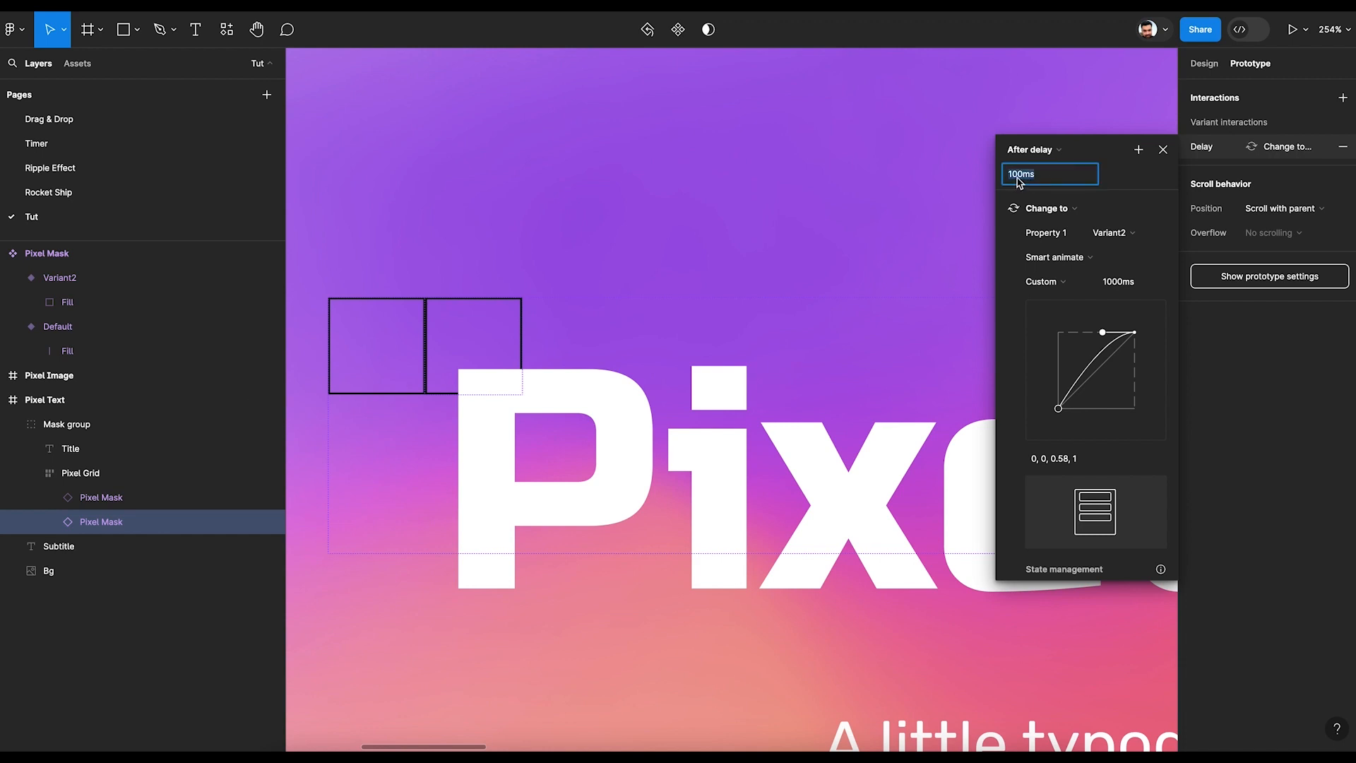
pyautogui.click(1016, 176)
pyautogui.click(841, 175)
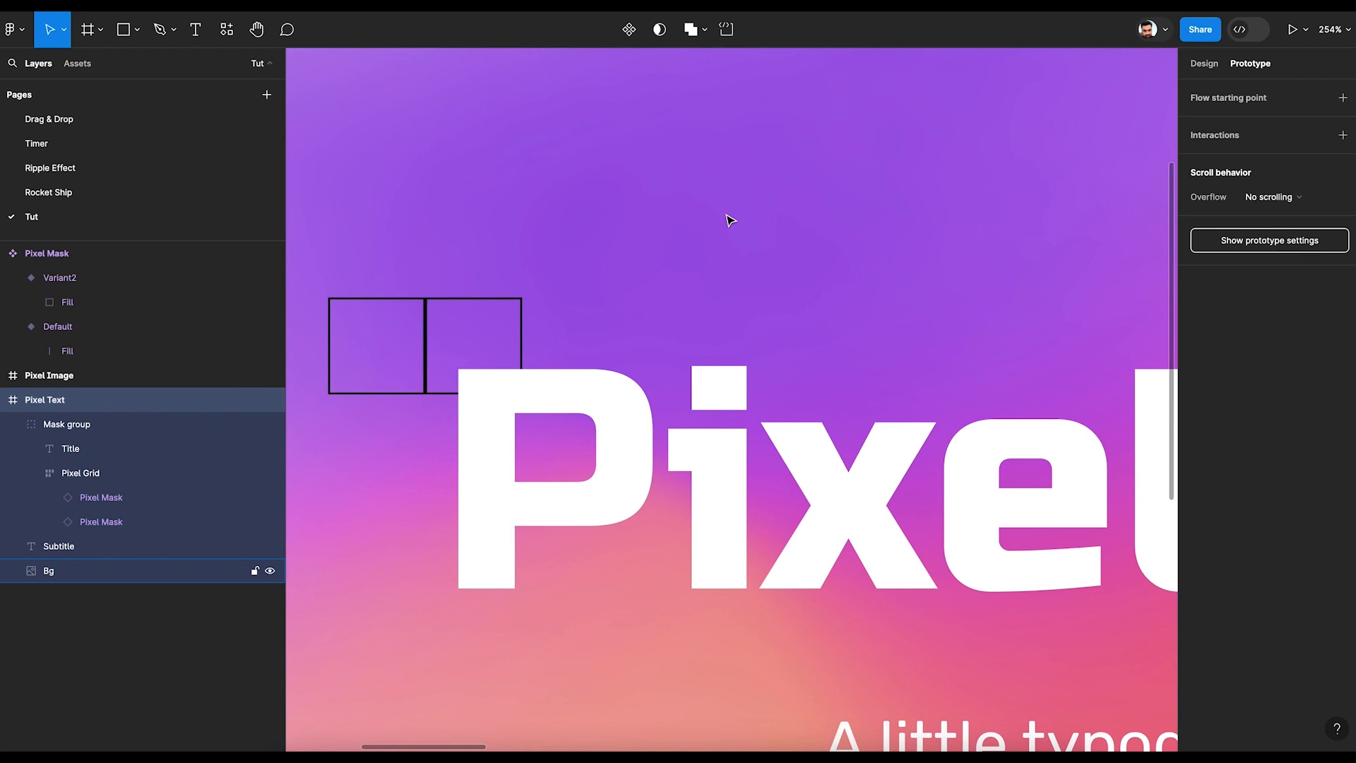
# - Move the Pixel Grid over the start of the title at X 136, Y 261 and use it as a mask
pyautogui.click(87, 475)
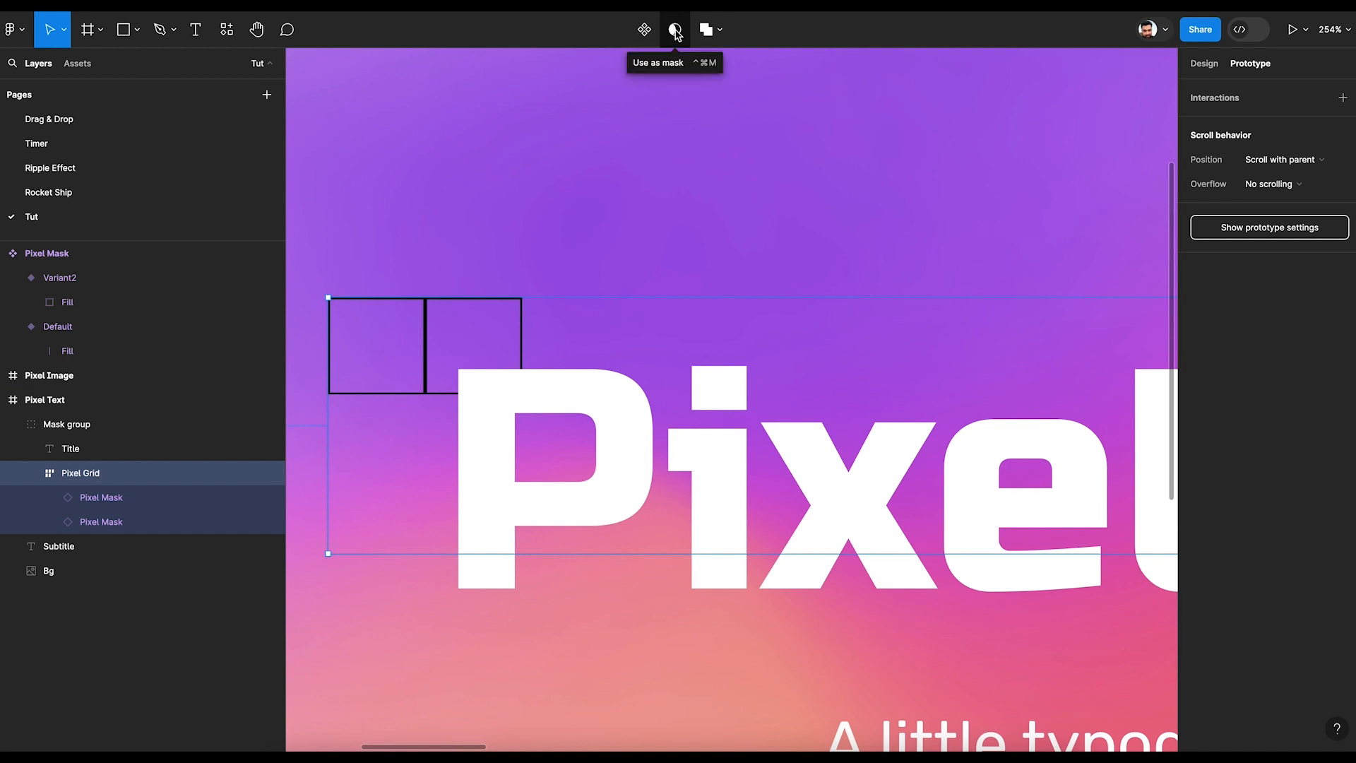
pyautogui.hotkey('shift', 'Right')
pyautogui.hotkey('shift', 'Down')
pyautogui.hotkey('shift', 'Right')
pyautogui.hotkey('shift', 'Down')
pyautogui.hotkey('shift', 'Right')
pyautogui.hotkey('shift', 'Down')
pyautogui.hotkey('shift', 'Right')
pyautogui.hotkey('shift', 'Down')
pyautogui.hotkey('shift', 'Right')
pyautogui.hotkey('shift', 'Right')
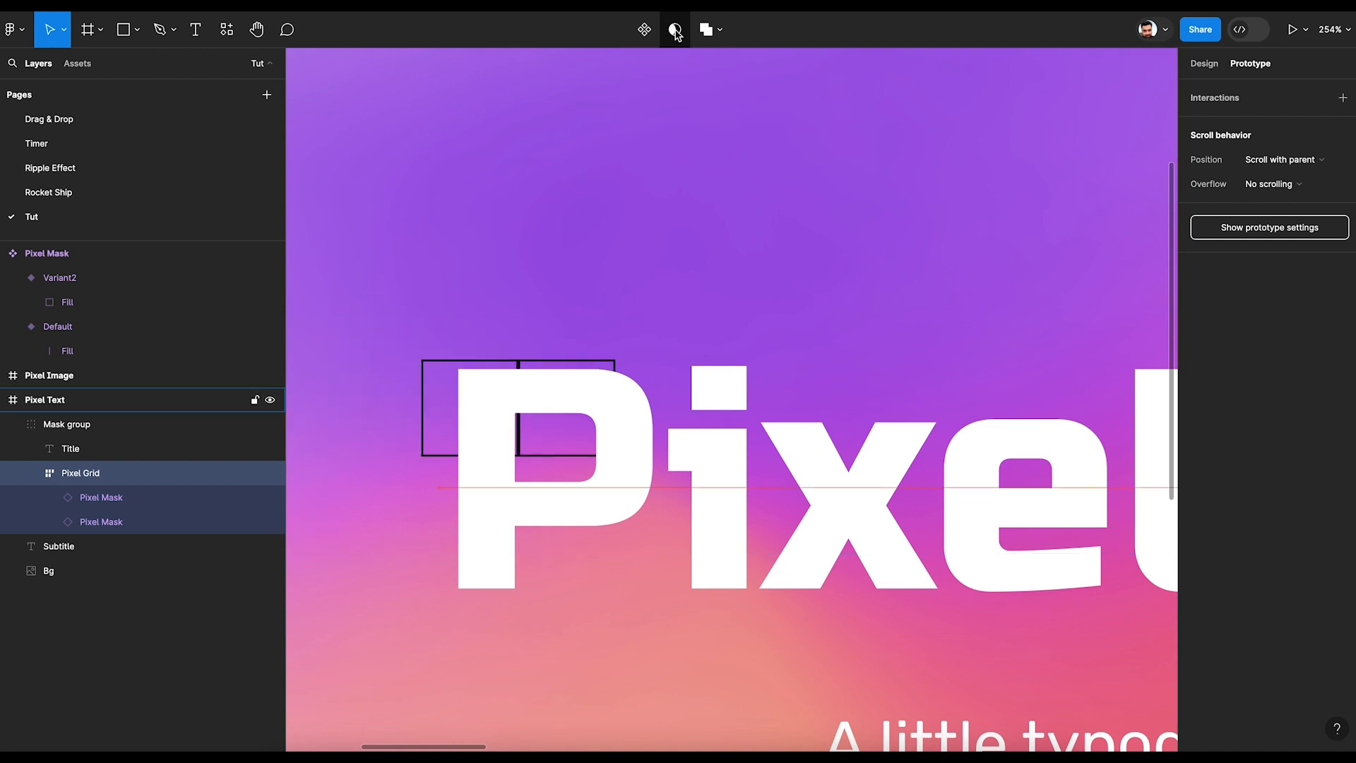
pyautogui.hotkey('shift', 'Right')
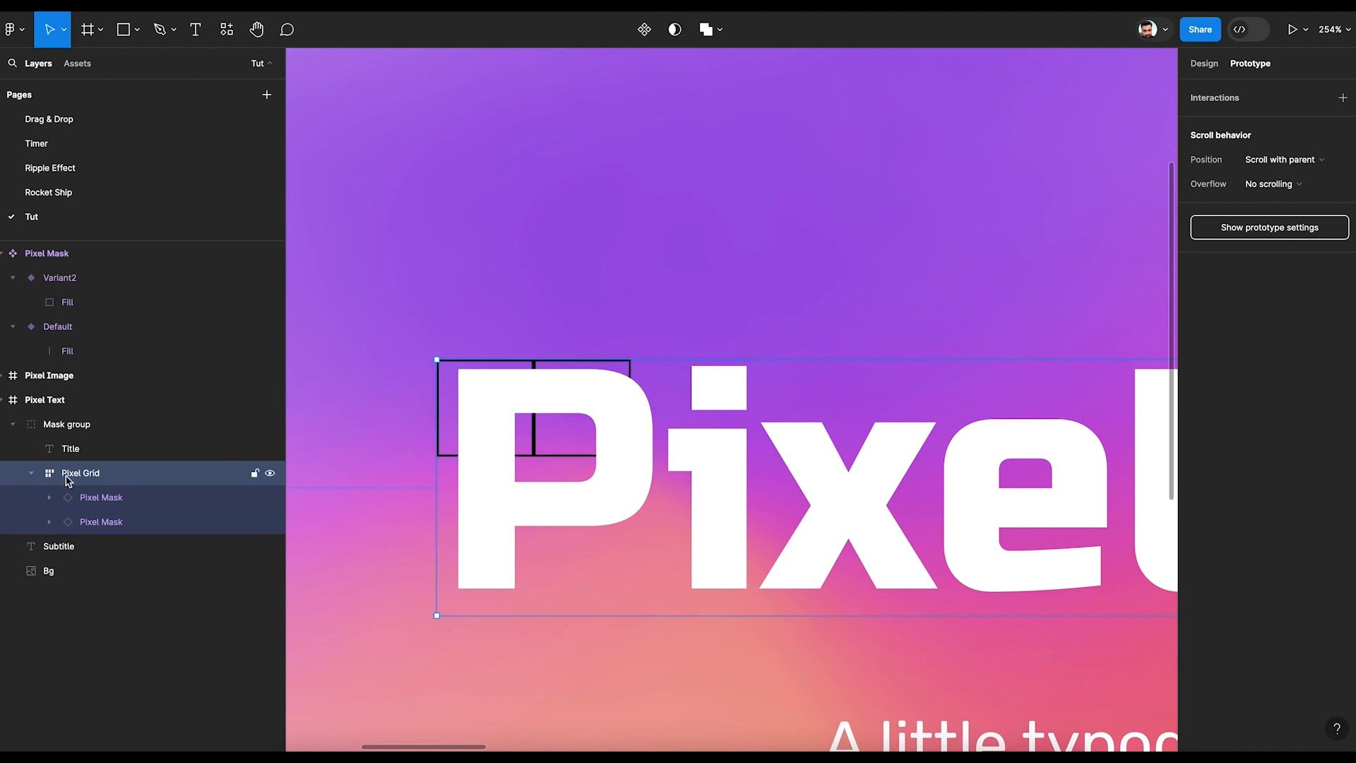
pyautogui.click(675, 30)
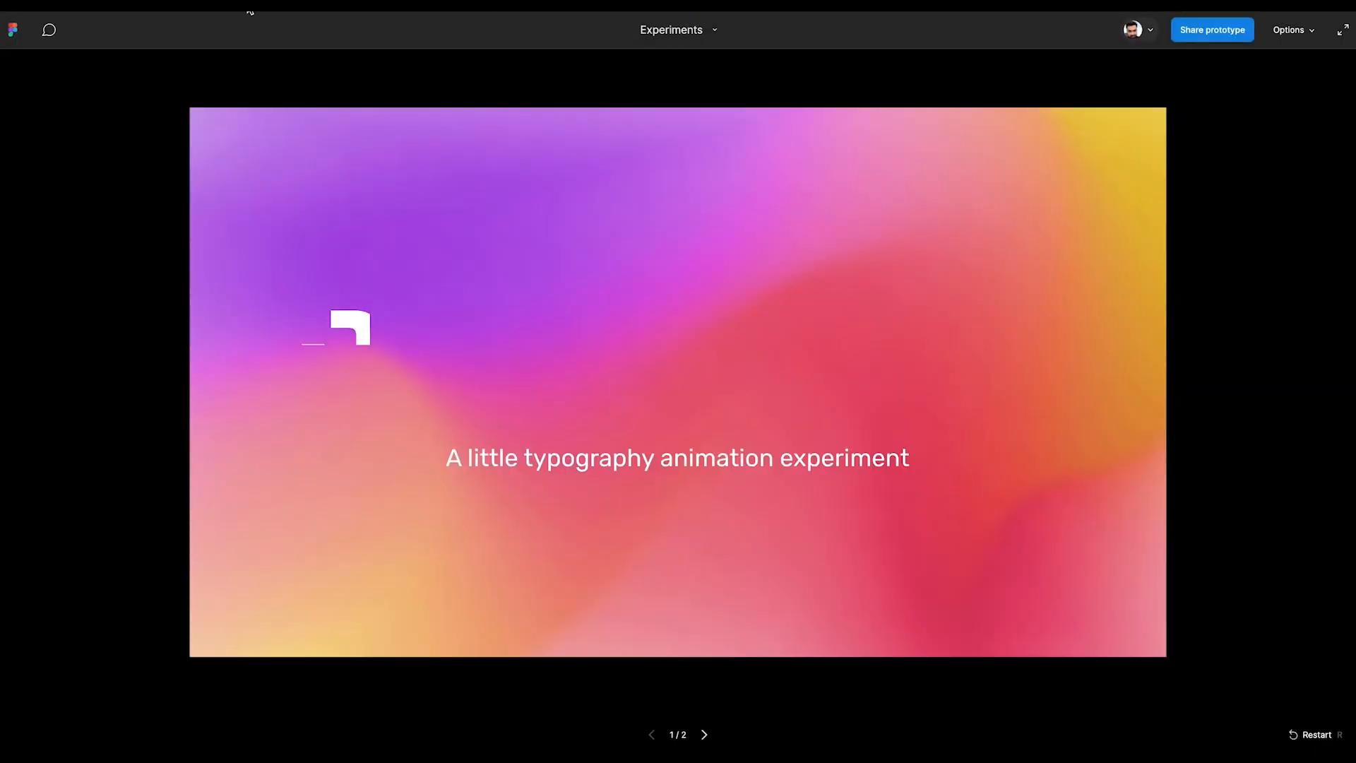
# - Reload the prototype preview to watch the two-pixel reveal, and return to the design file
pyautogui.rightClick(249, 2)
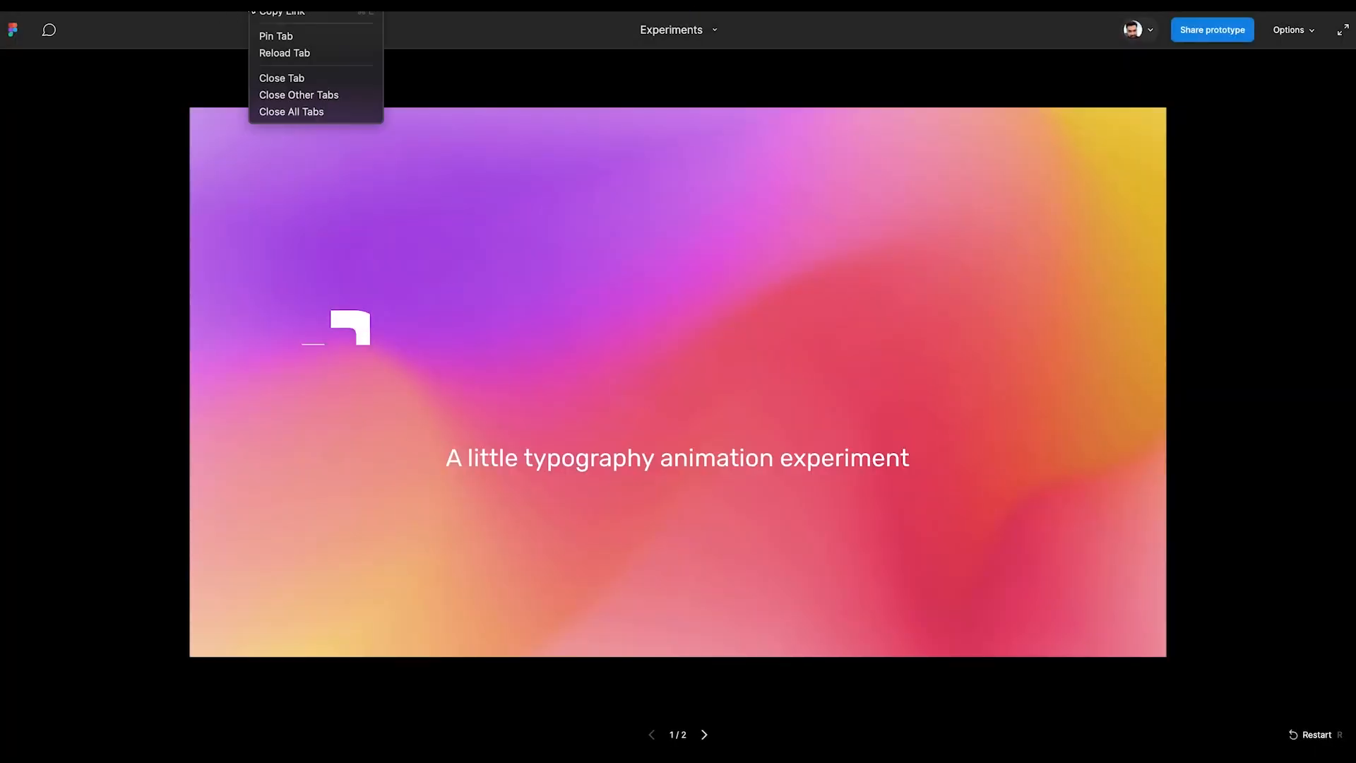
pyautogui.click(286, 56)
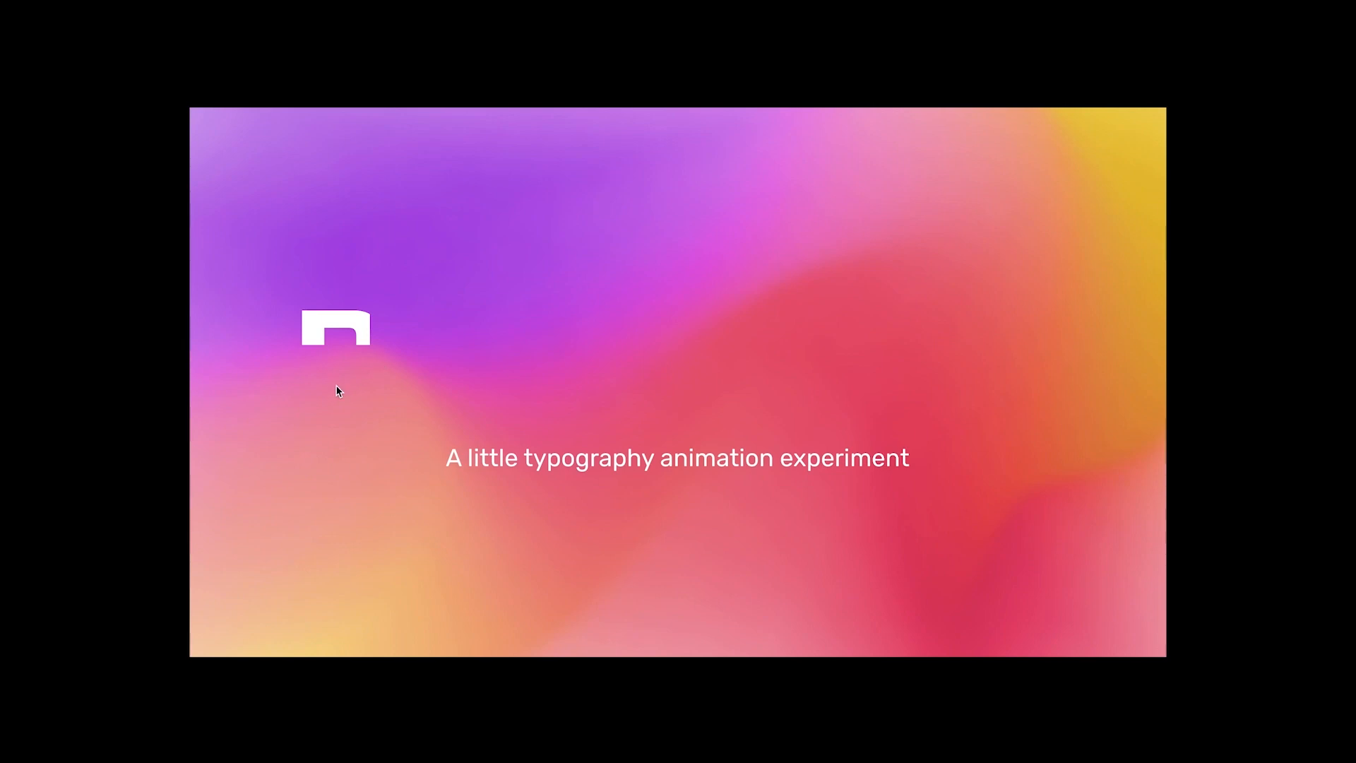
pyautogui.click(134, 10)
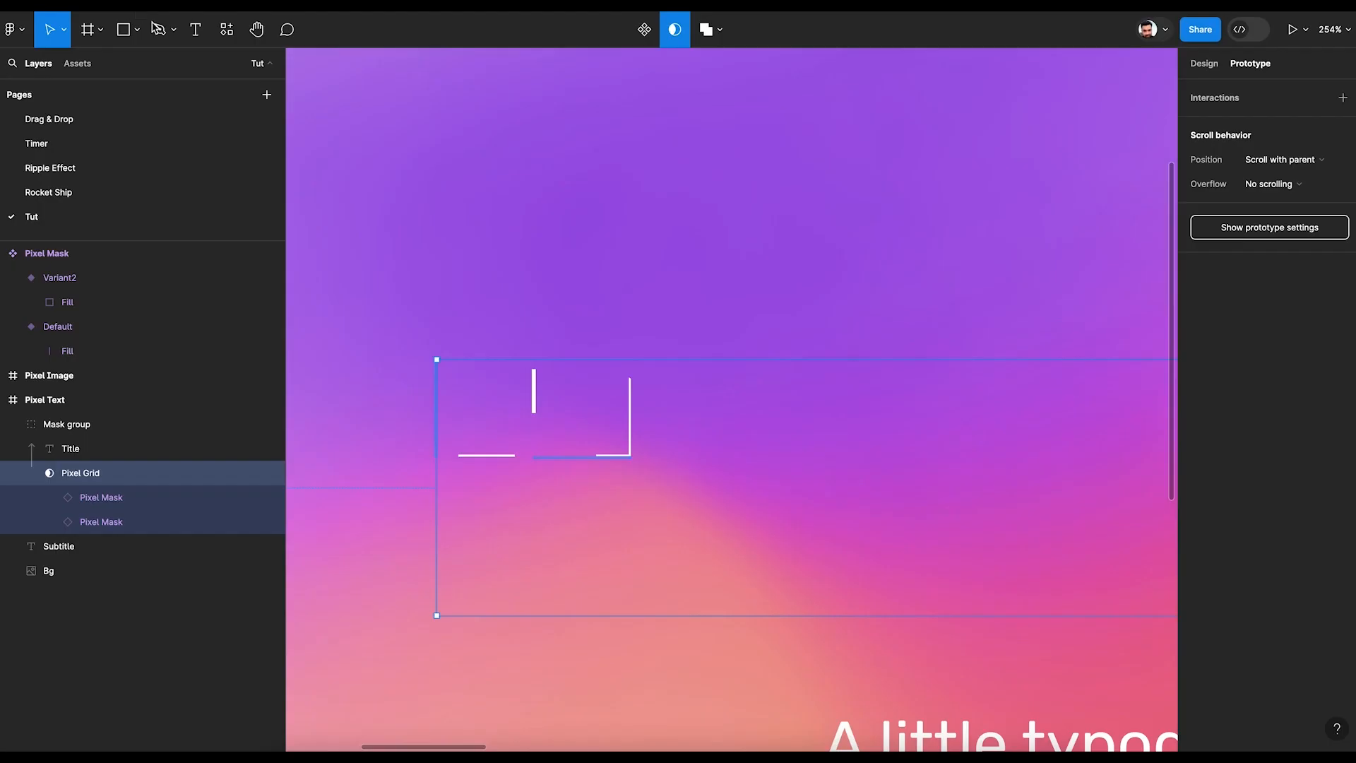
# - Set the Smart animate duration of the Default variant's after-delay interaction in the Pixel Mask component to 2000ms
pyautogui.click(1211, 63)
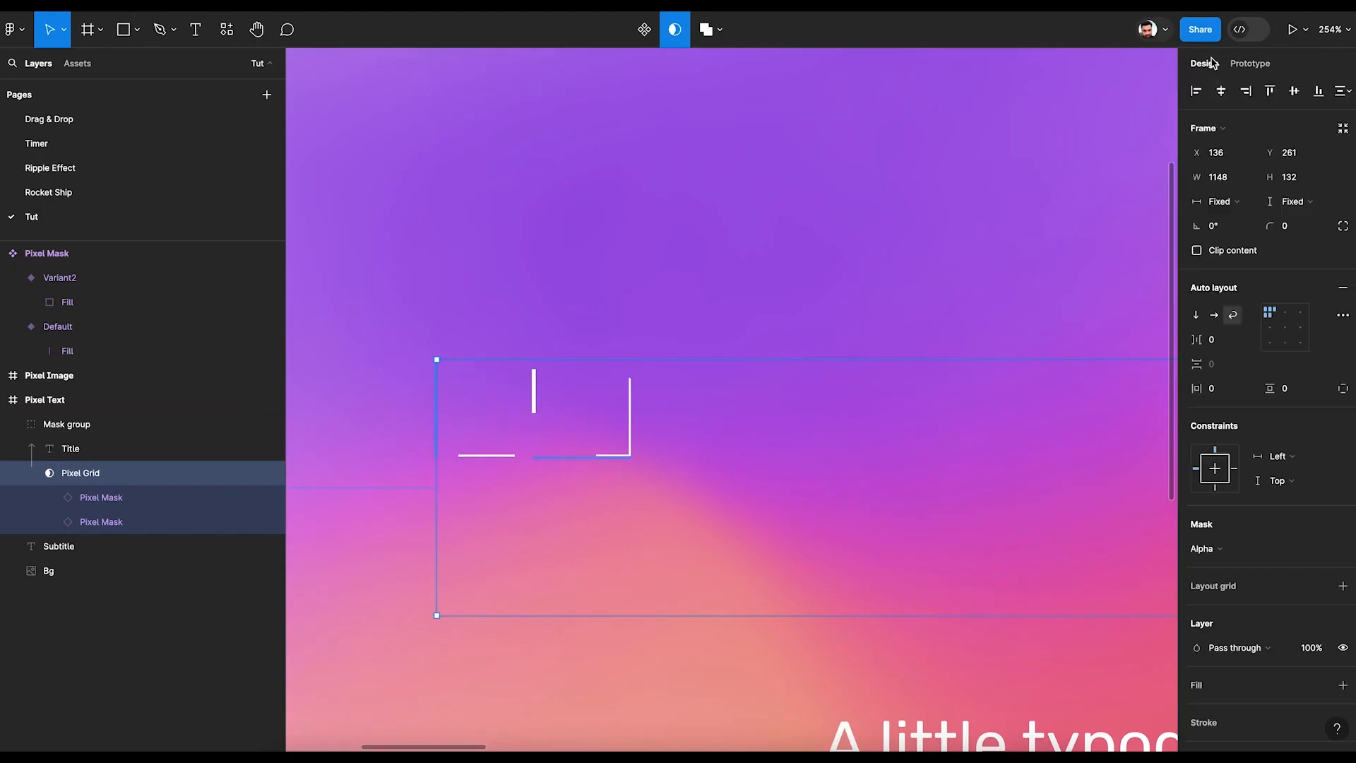
pyautogui.scroll(-5, 602, 230)
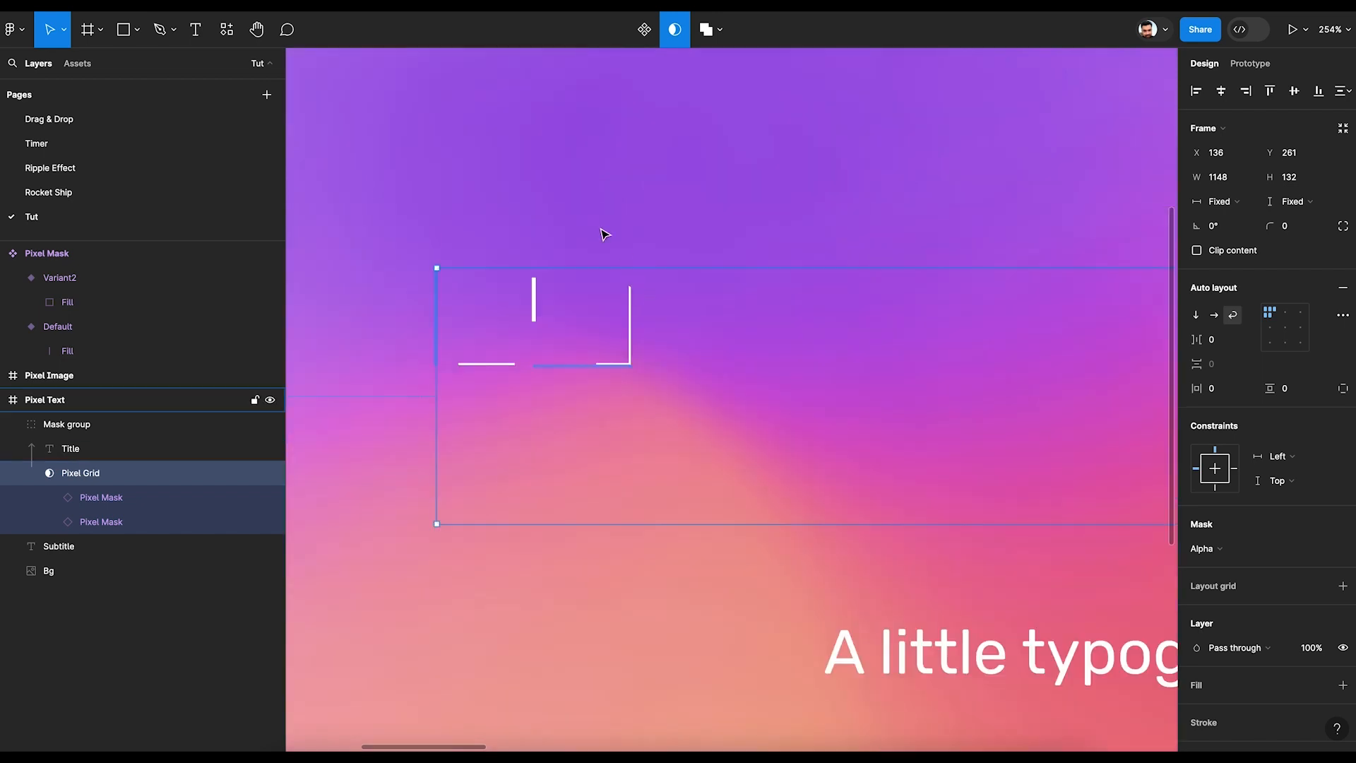
pyautogui.moveTo(576, 227); pyautogui.dragTo(1067, 253)
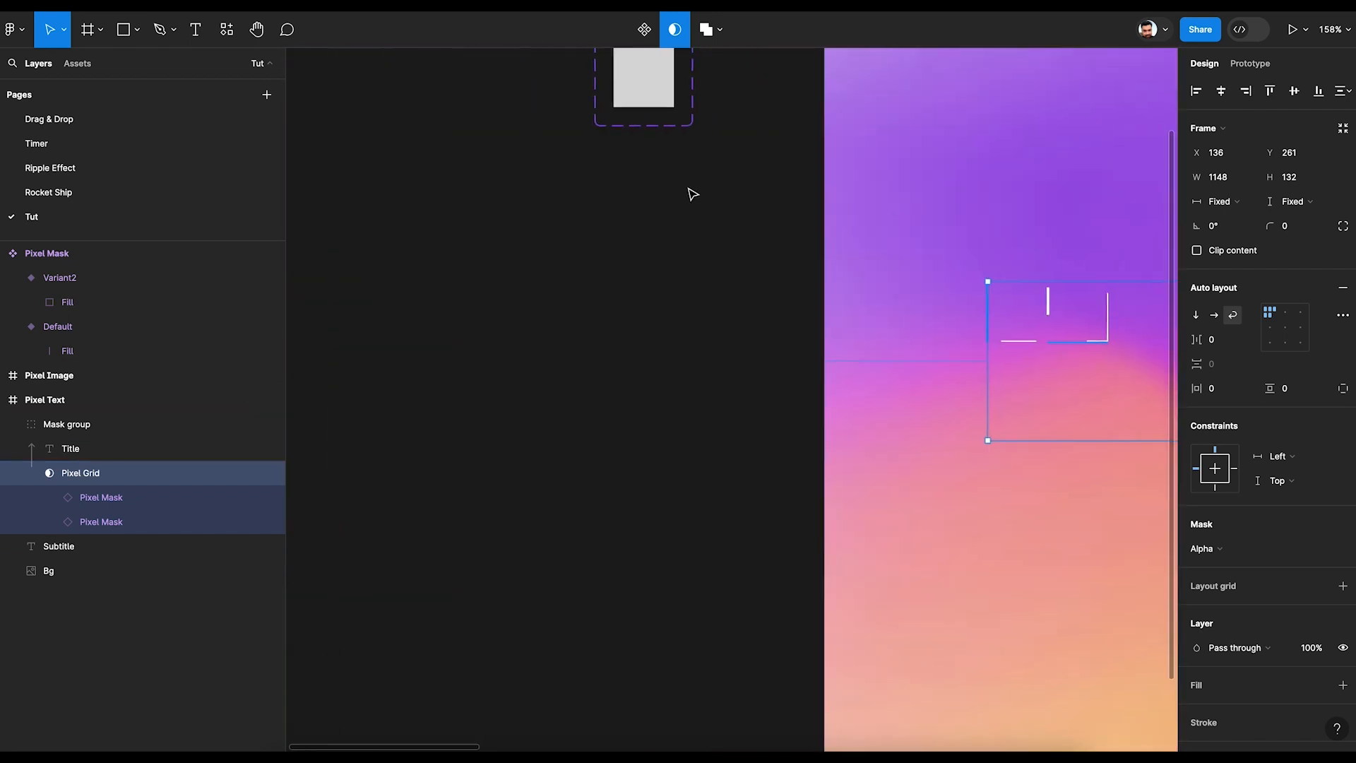
pyautogui.scroll(3, 636, 282)
pyautogui.click(542, 202)
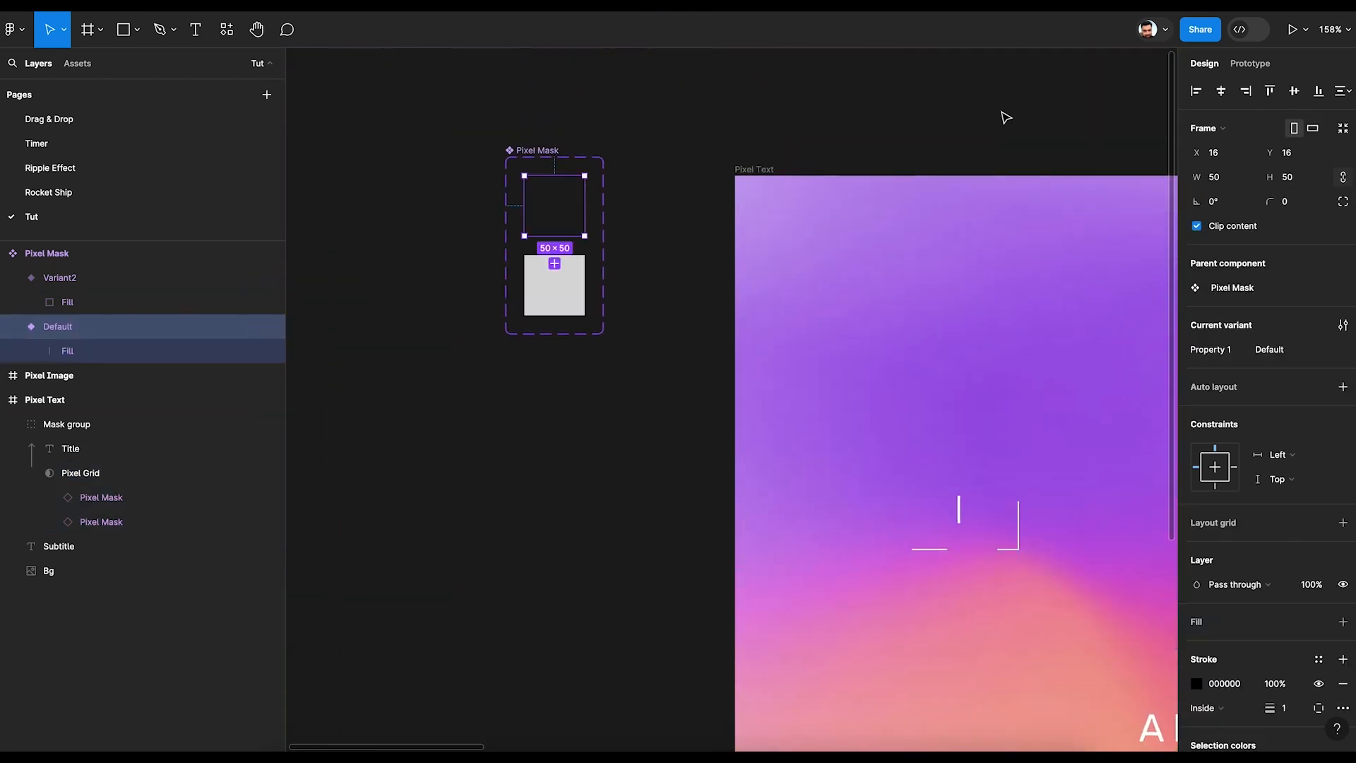
pyautogui.click(1250, 63)
pyautogui.scroll(5, 556, 258)
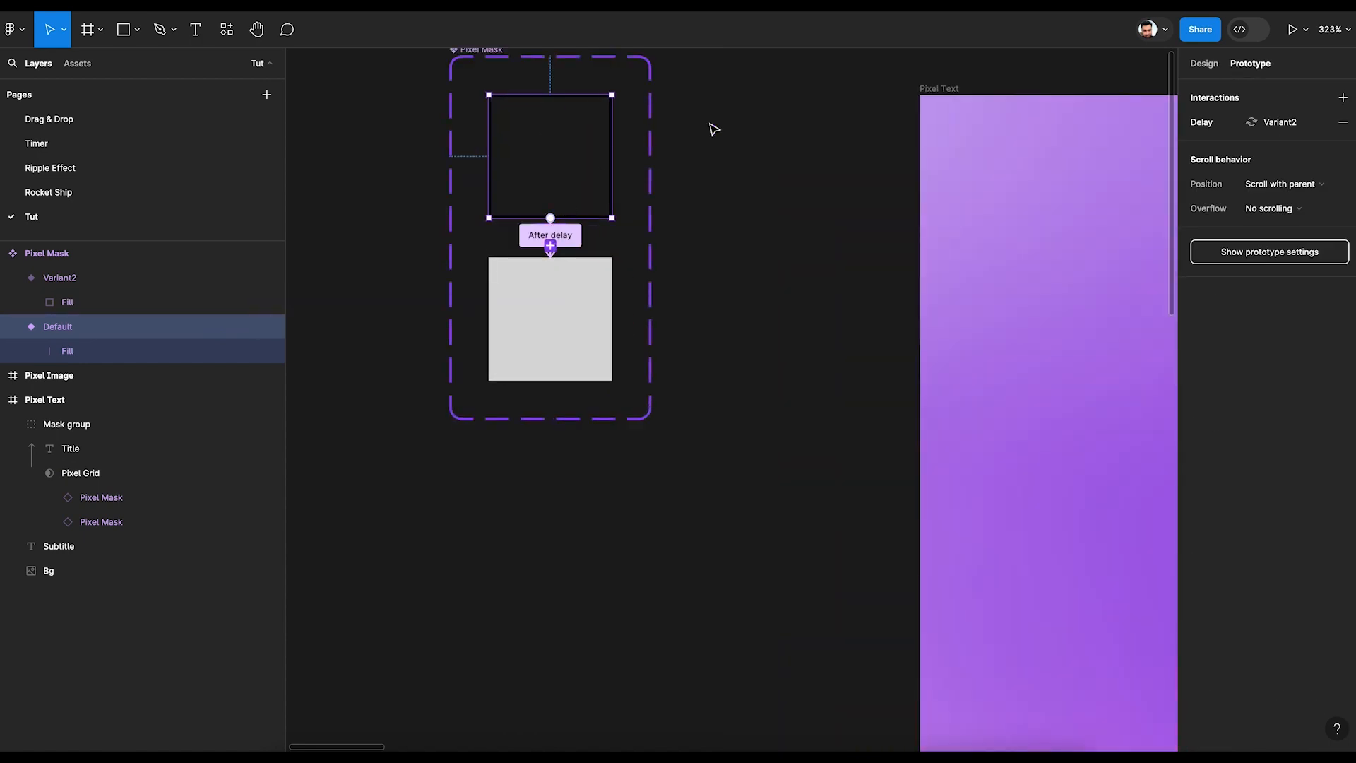
pyautogui.scroll(3, 735, 184)
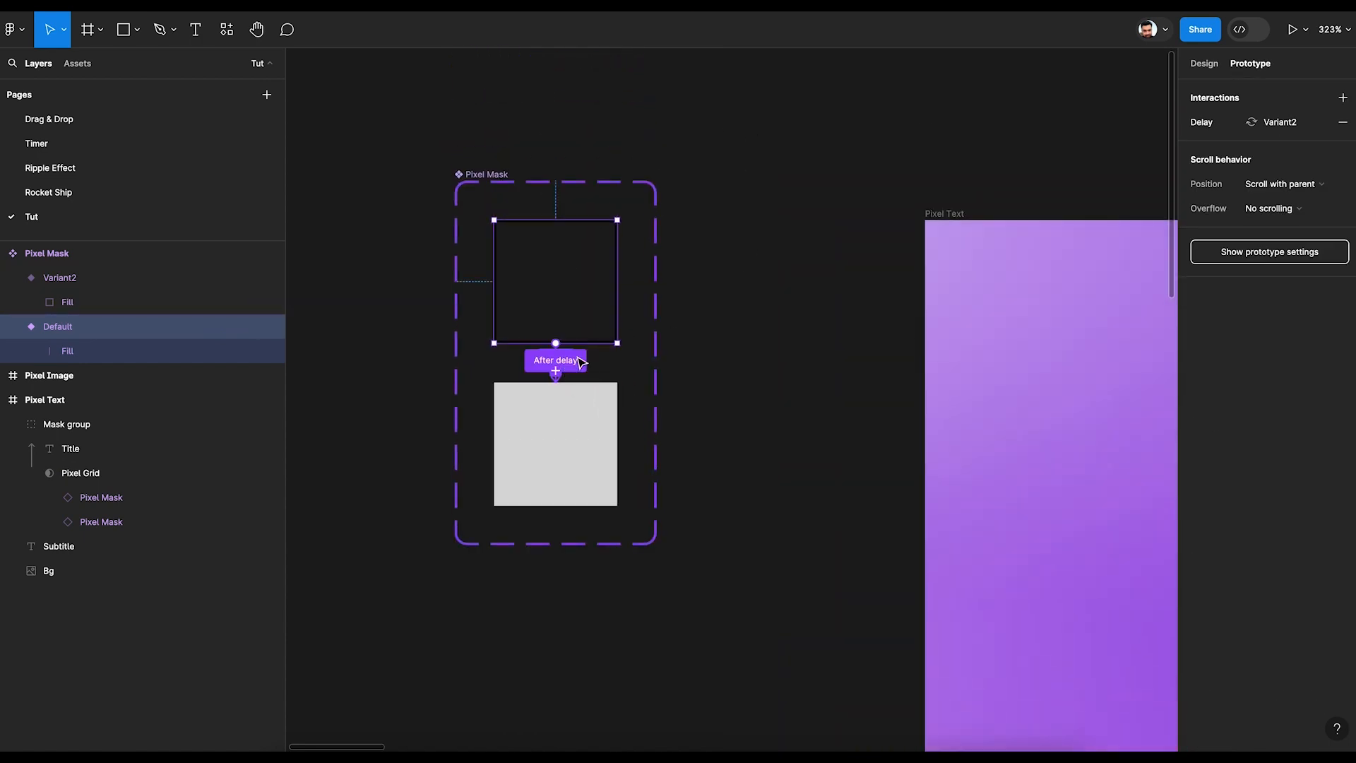
pyautogui.click(555, 360)
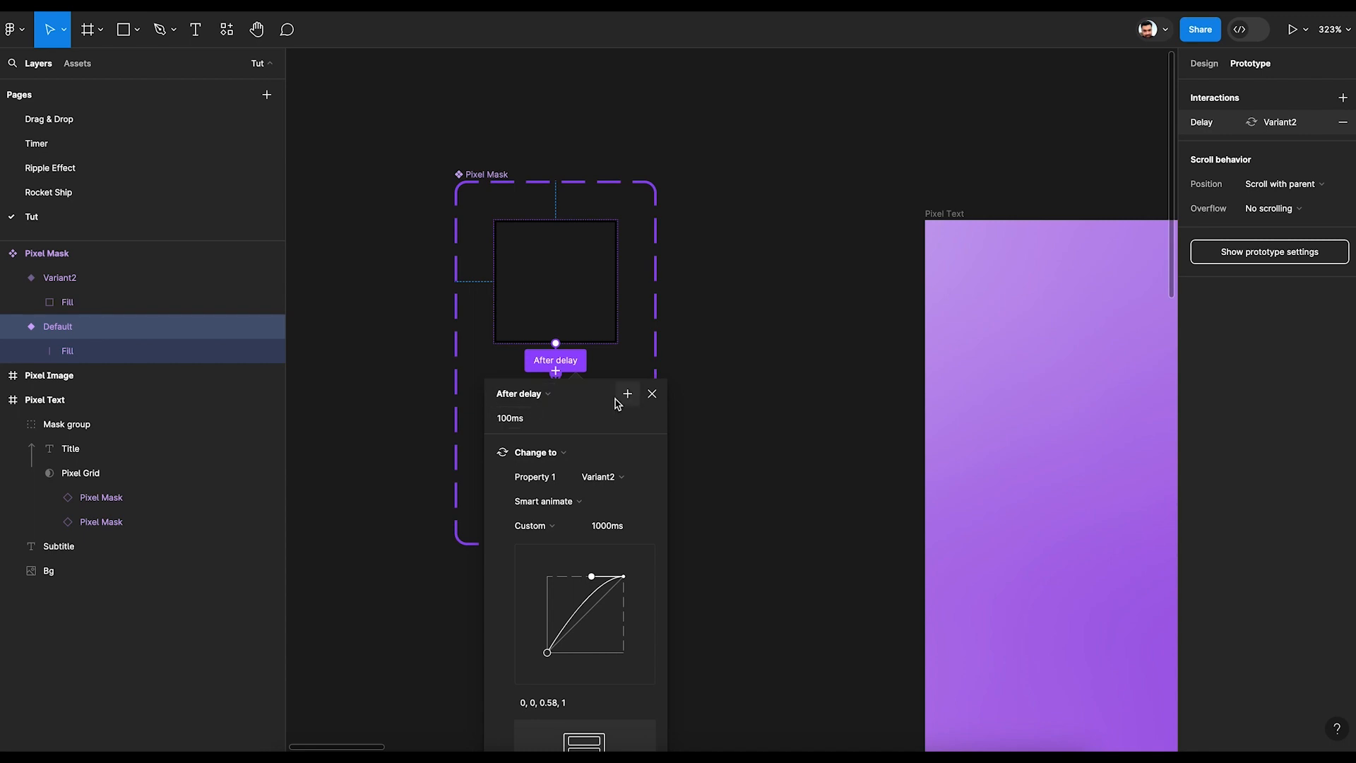
pyautogui.moveTo(747, 454); pyautogui.dragTo(749, 450)
pyautogui.scroll(-4, 749, 450)
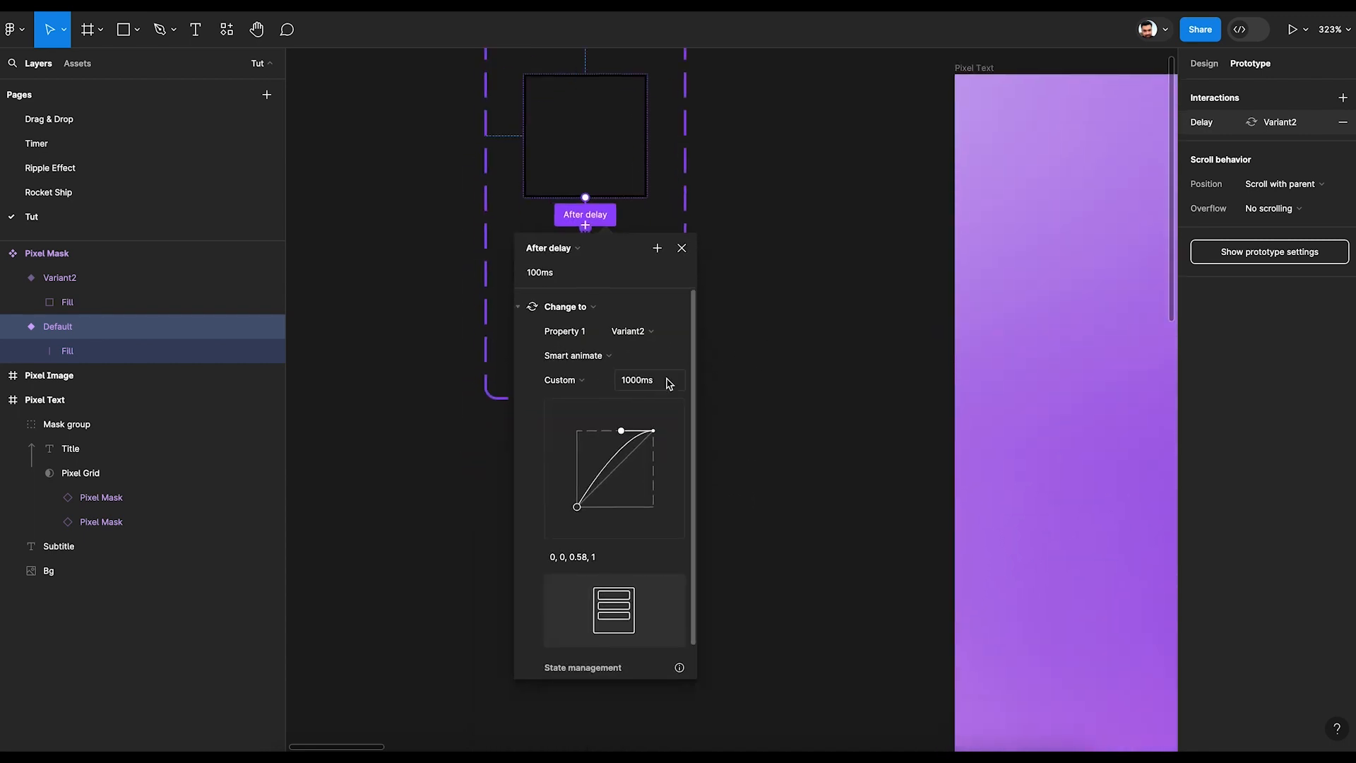
pyautogui.click(643, 381)
pyautogui.press('Left')
pyautogui.press('Delete')
pyautogui.write('2')
pyautogui.press('Return')
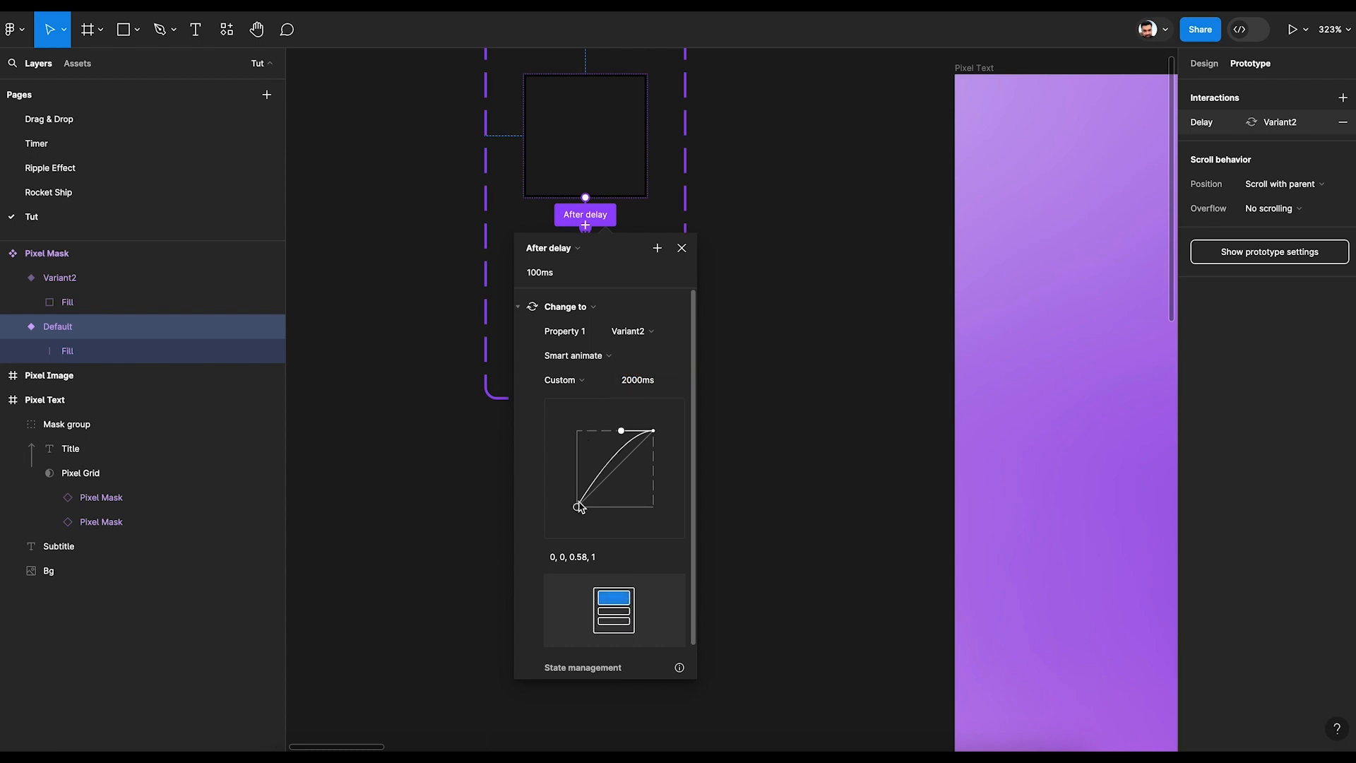
# - Shape the Default variant's Smart animate easing curve to 0.44, 0.03, 0.01, 1, watch the reveal in the prototype preview, and return to the design file
pyautogui.moveTo(578, 507); pyautogui.dragTo(613, 510)
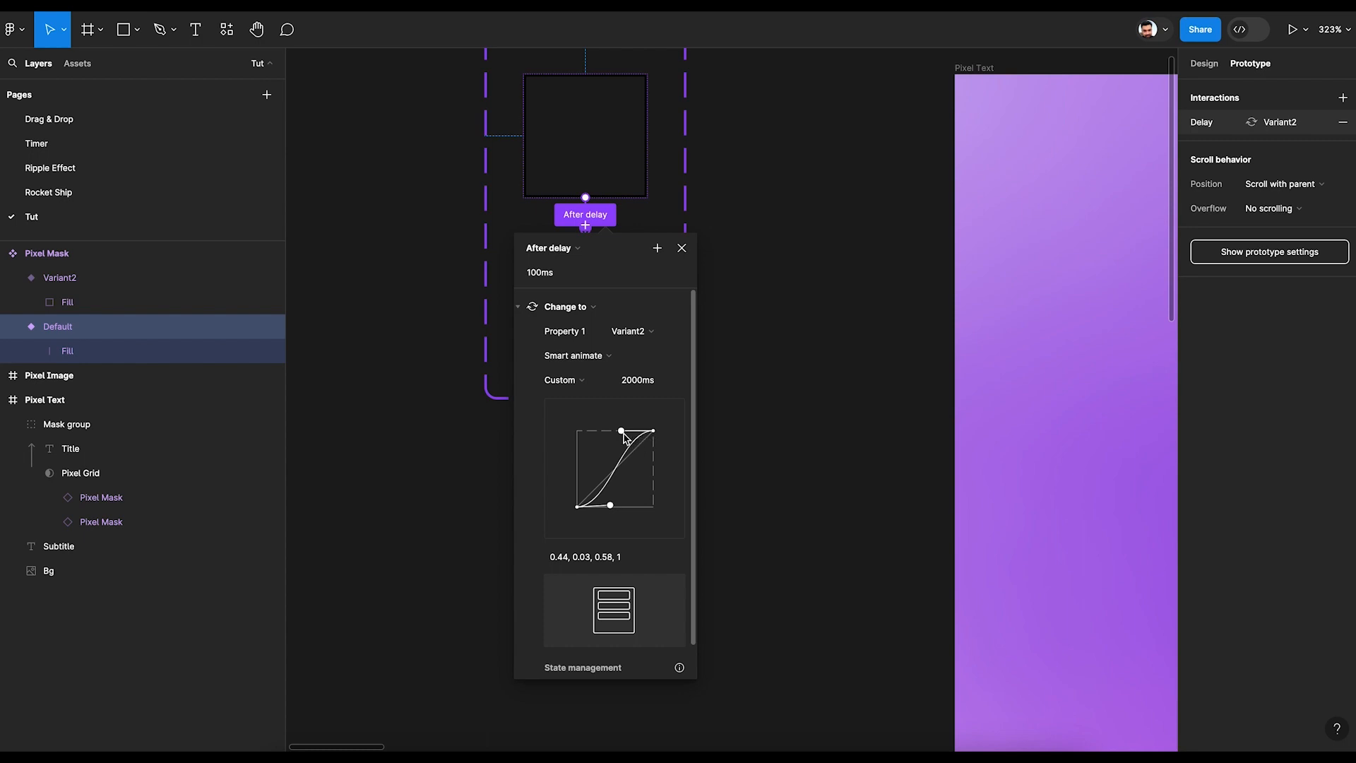
pyautogui.moveTo(622, 433); pyautogui.dragTo(578, 431)
pyautogui.click(268, 7)
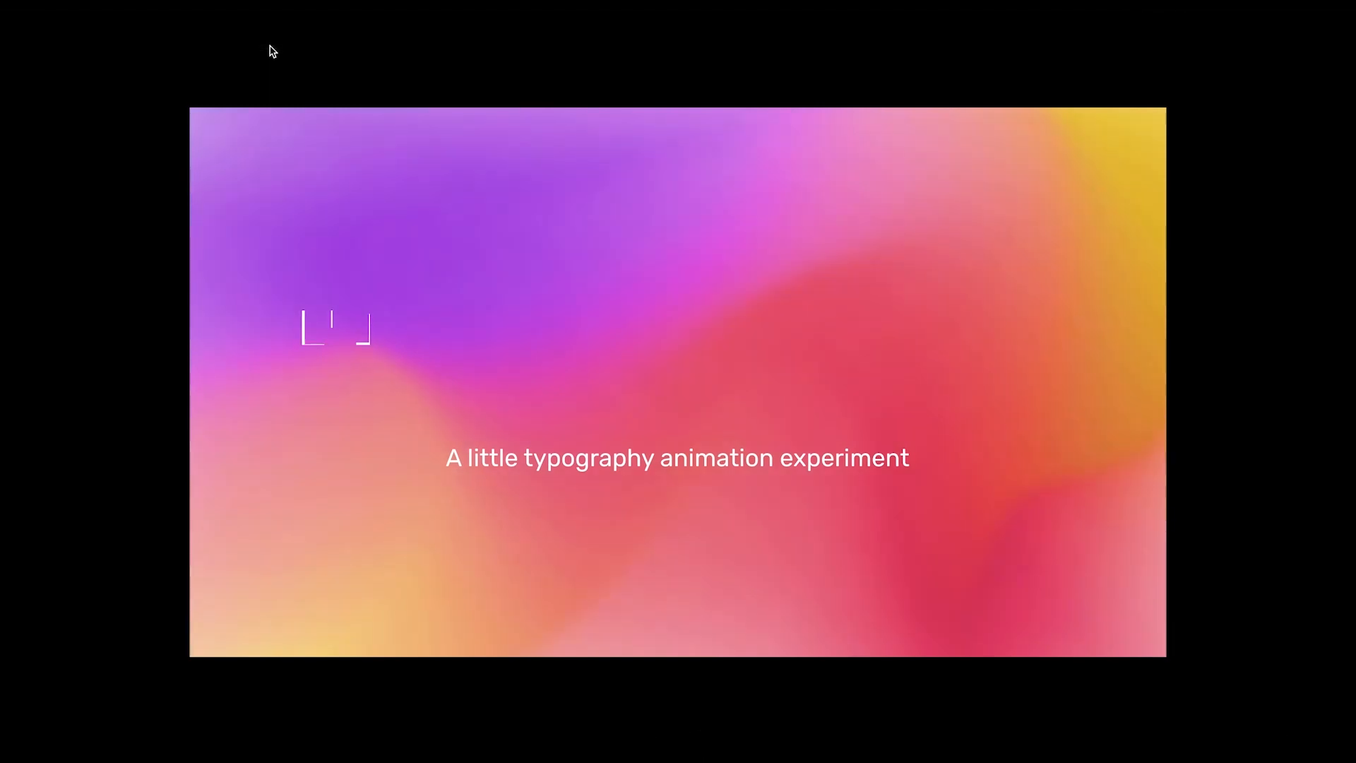
pyautogui.moveTo(271, 53)
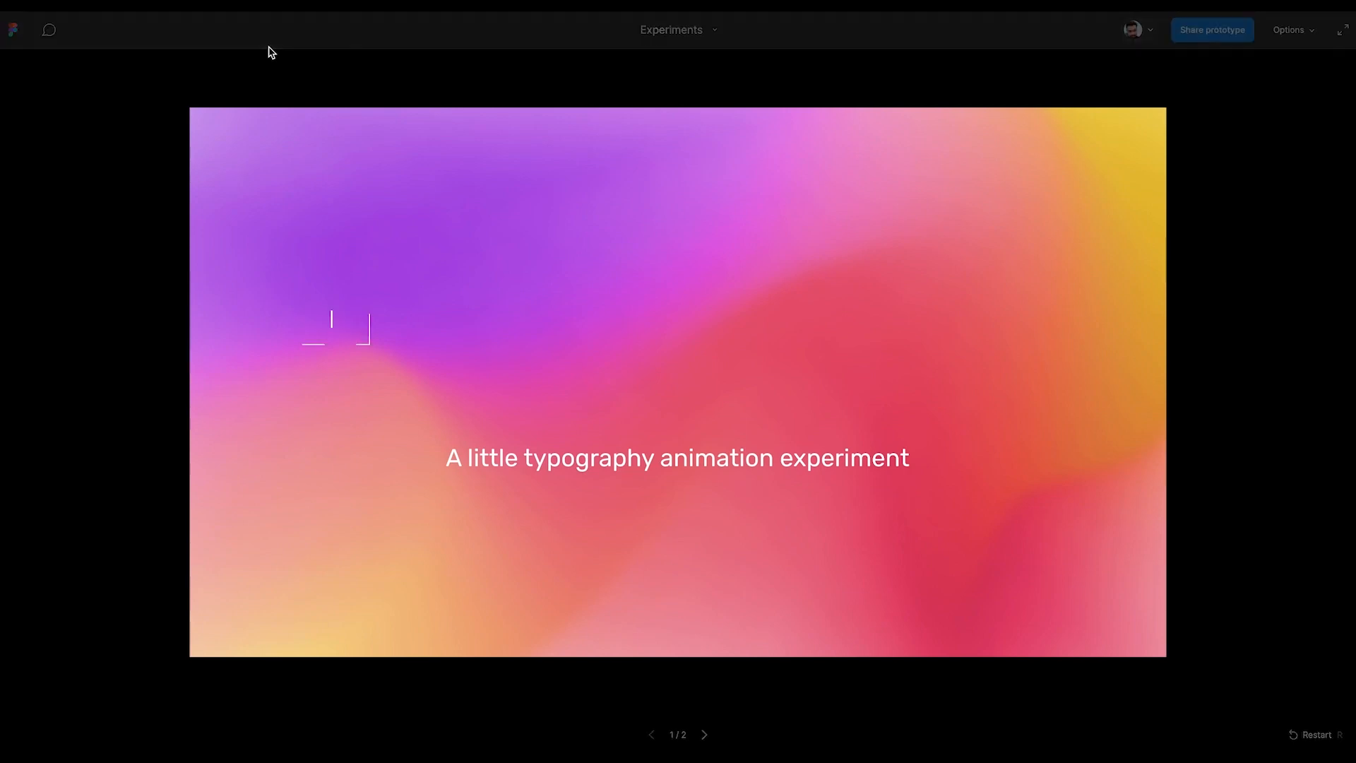
pyautogui.click(148, 9)
pyautogui.click(785, 439)
# - Duplicate the second Pixel Mask in the Pixel Grid and rotate the third instance to 0°
pyautogui.scroll(-5, 785, 438)
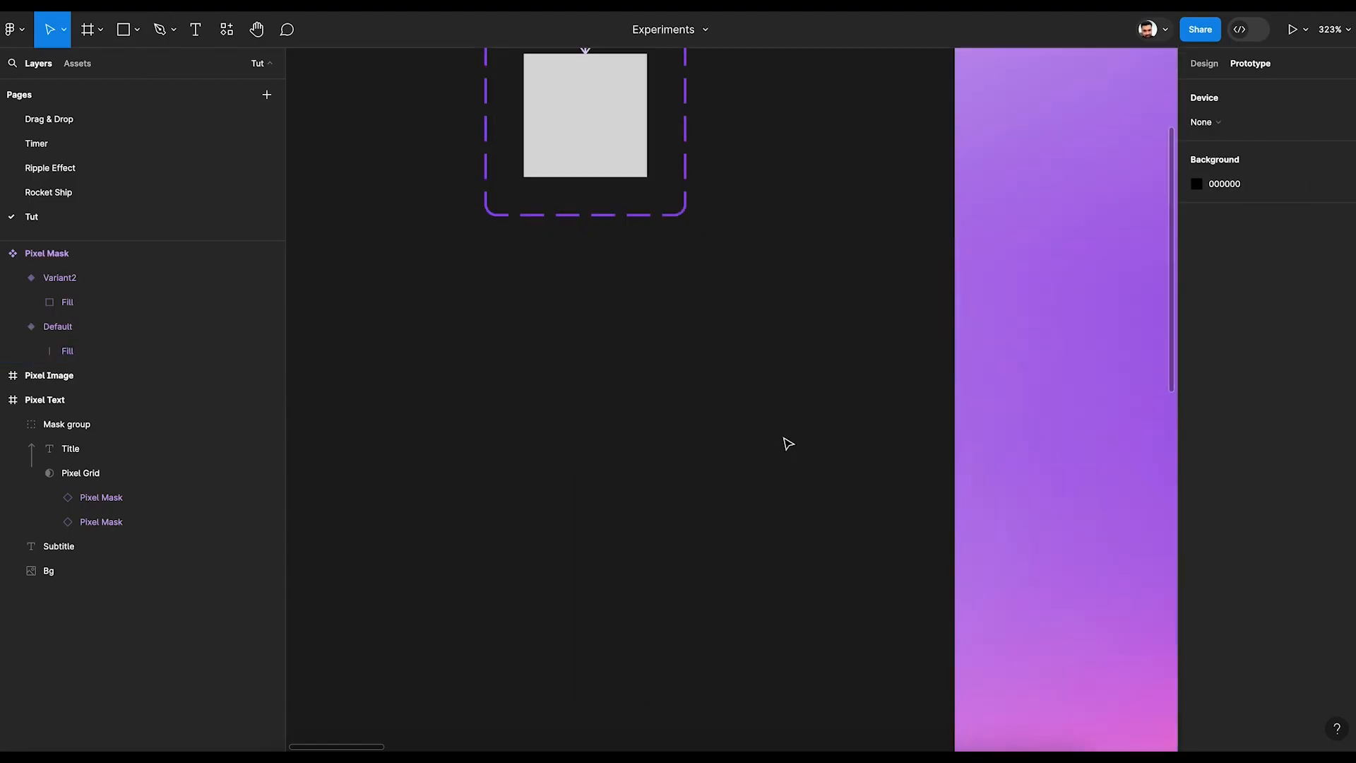
pyautogui.press('super+minus')
pyautogui.moveTo(750, 364); pyautogui.dragTo(566, 424)
pyautogui.hscroll(5, 565, 424)
pyautogui.scroll(3, 565, 424)
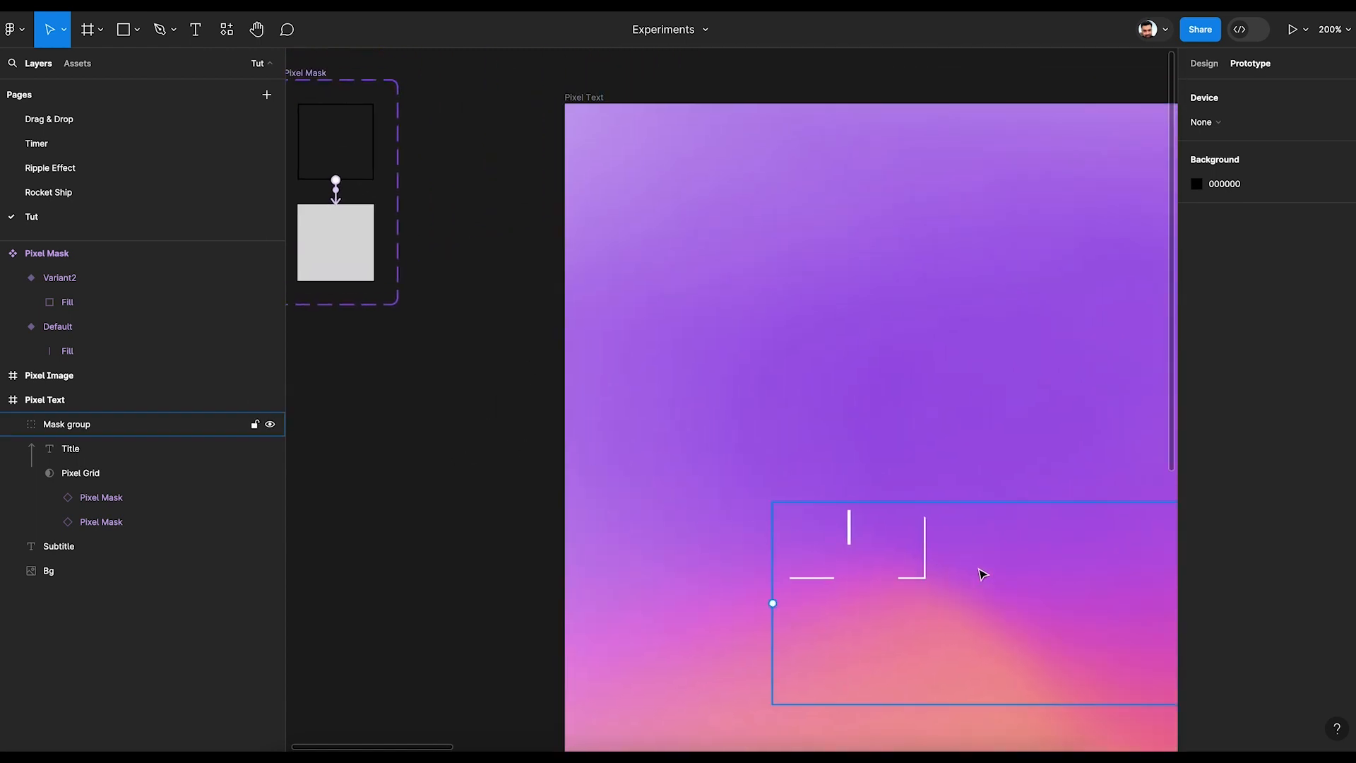
pyautogui.hscroll(3, 1006, 575)
pyautogui.scroll(-1, 1006, 575)
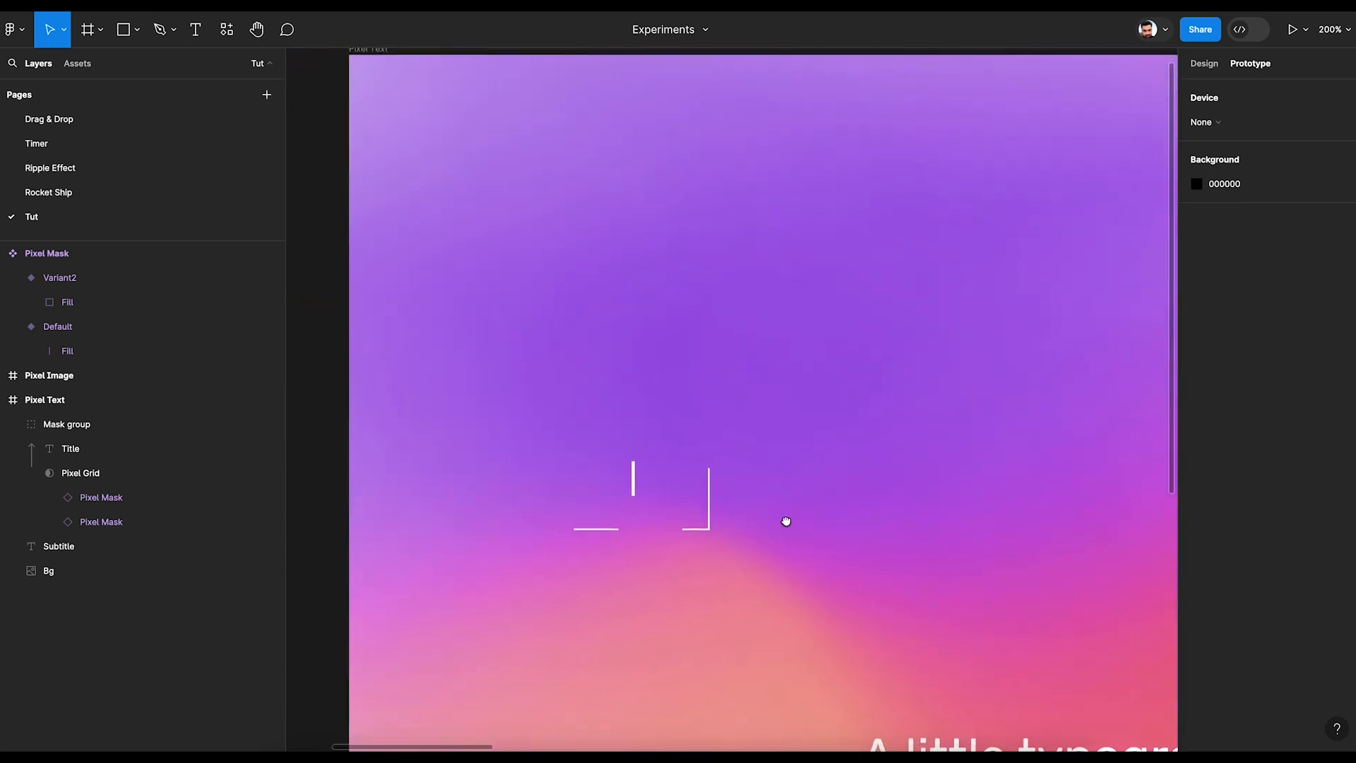
pyautogui.doubleClick(656, 509)
pyautogui.click(105, 497)
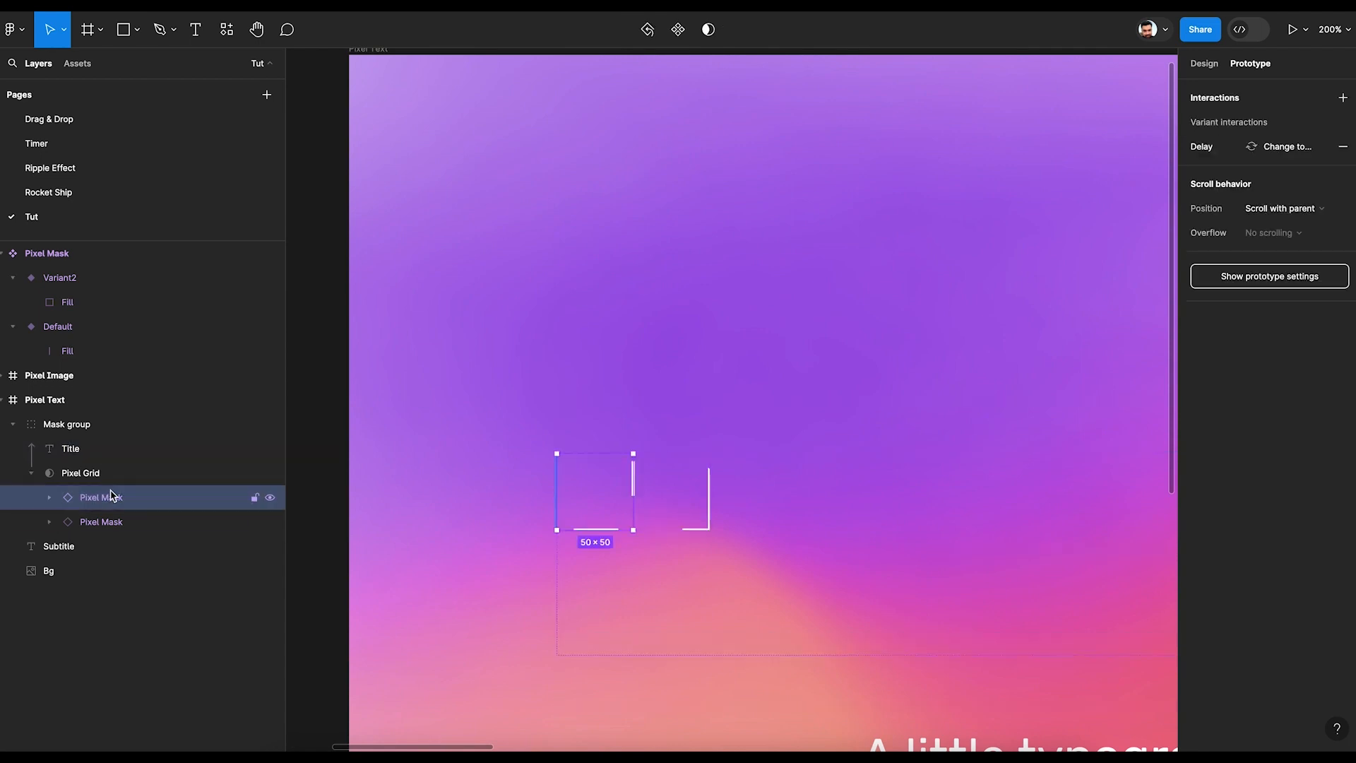
pyautogui.click(115, 521)
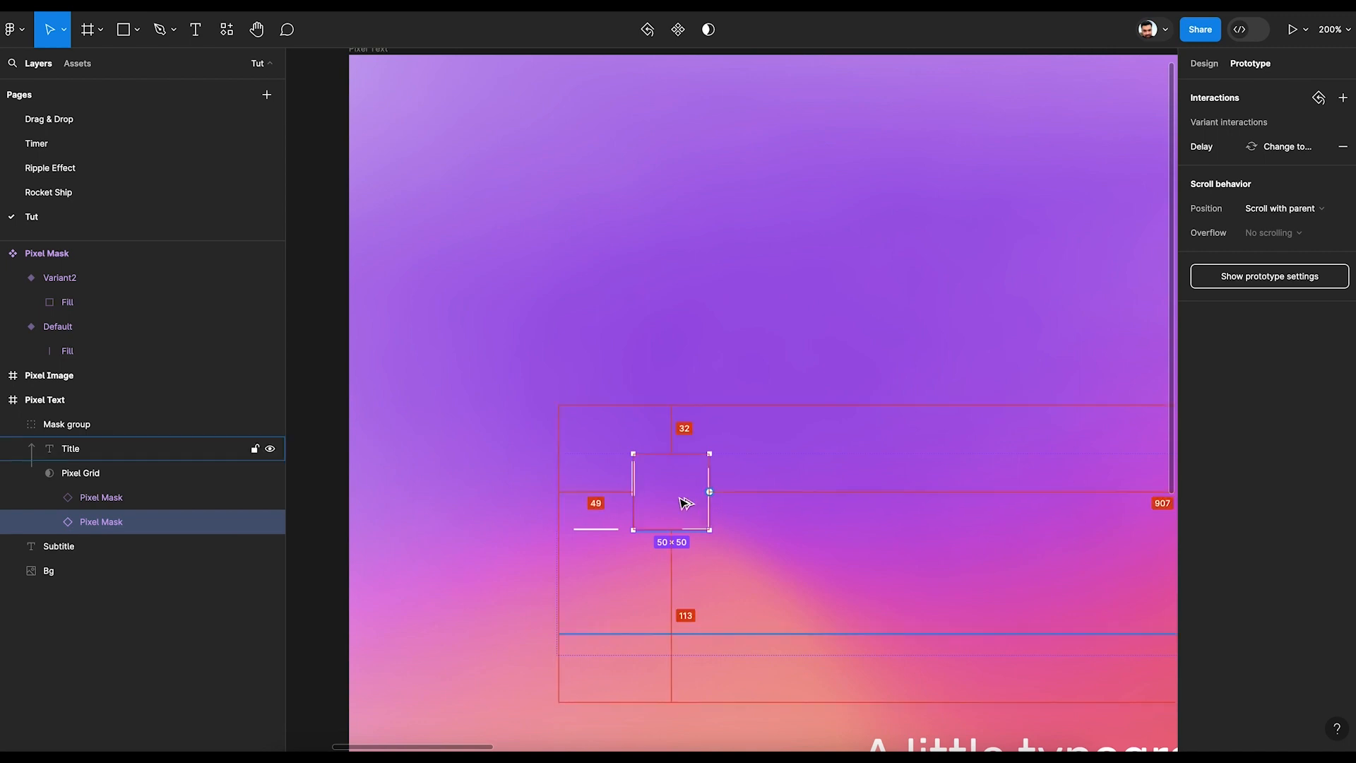
pyautogui.scroll(3, 684, 503)
pyautogui.scroll(-2, 700, 518)
pyautogui.scroll(-2, 699, 518)
pyautogui.scroll(4, 703, 520)
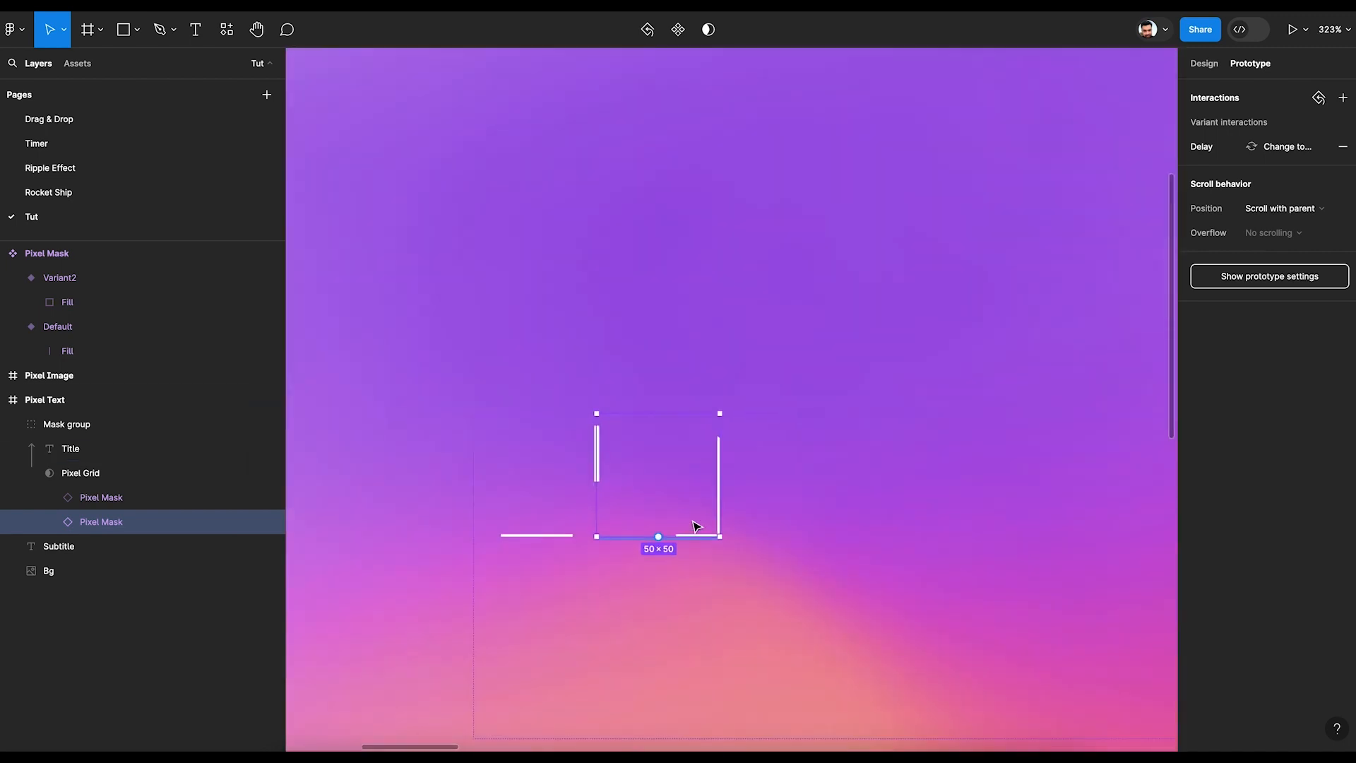
pyautogui.hotkey('ctrl', 'd')
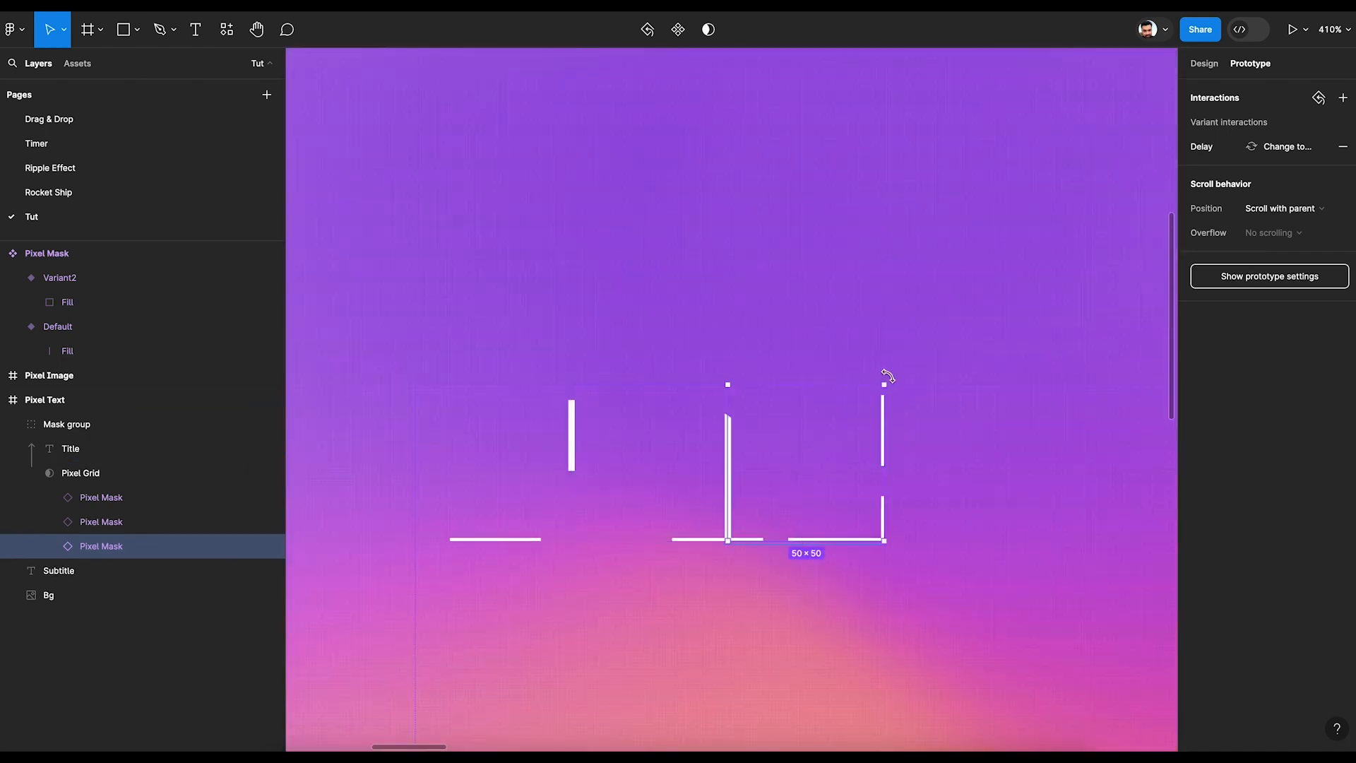
pyautogui.moveTo(884, 378); pyautogui.dragTo(894, 545)
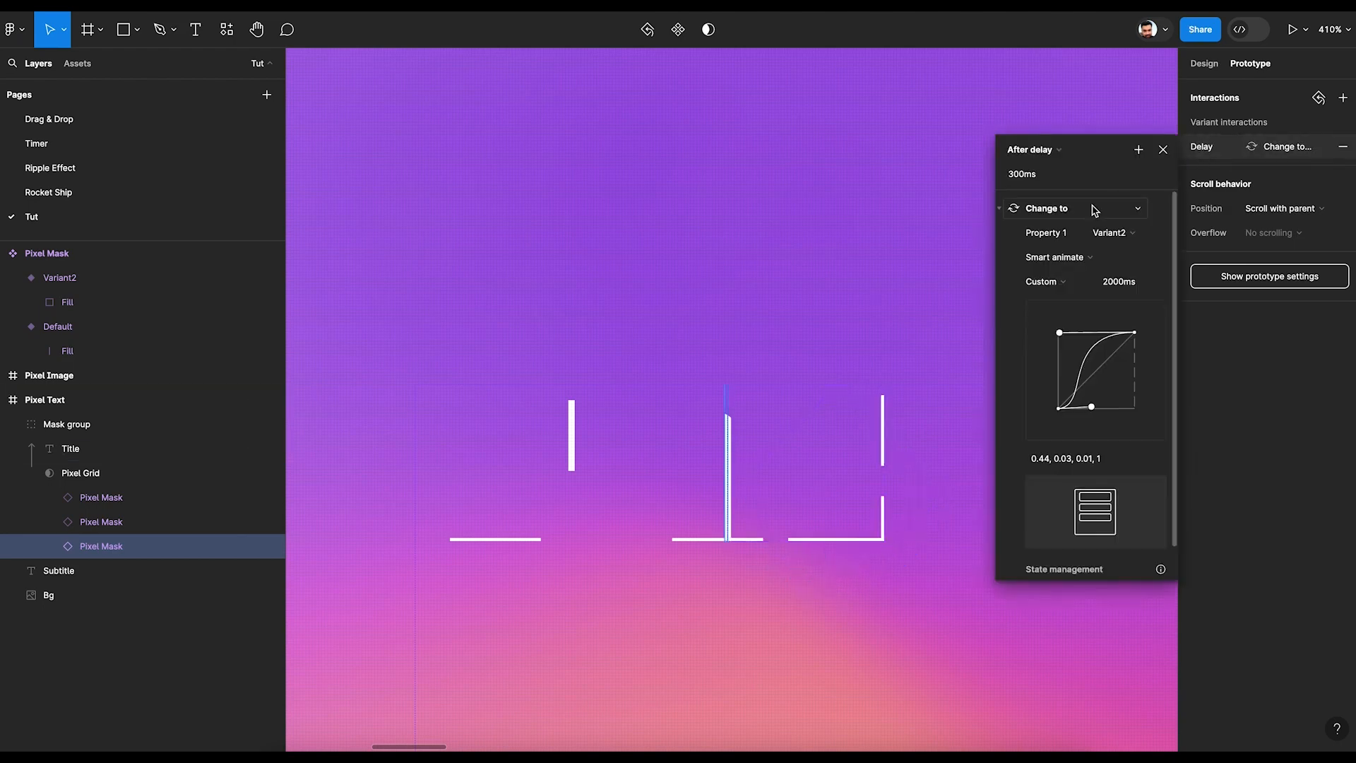
# - Set the after-delay time of the third Pixel Mask instance to 500ms
pyautogui.click(1044, 177)
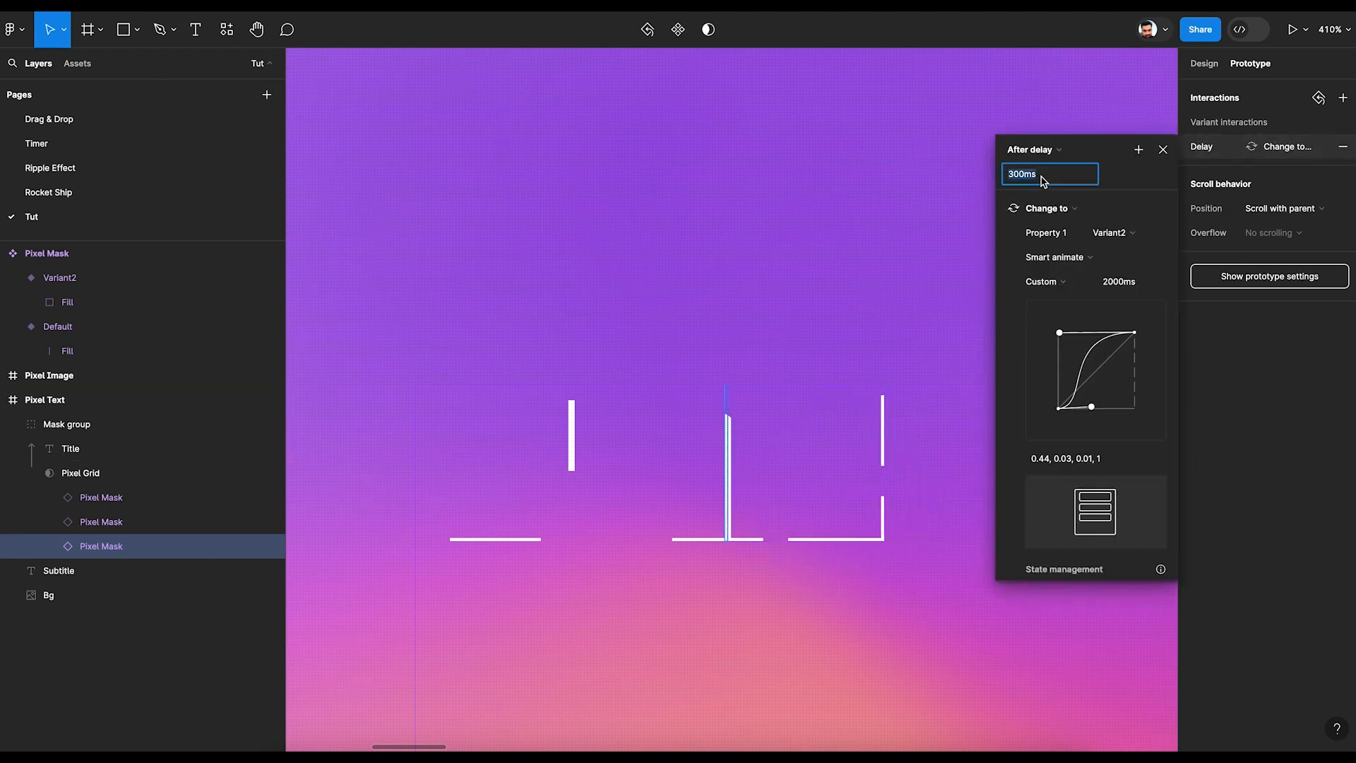
pyautogui.write('500')
pyautogui.press('Return')
pyautogui.click(799, 488)
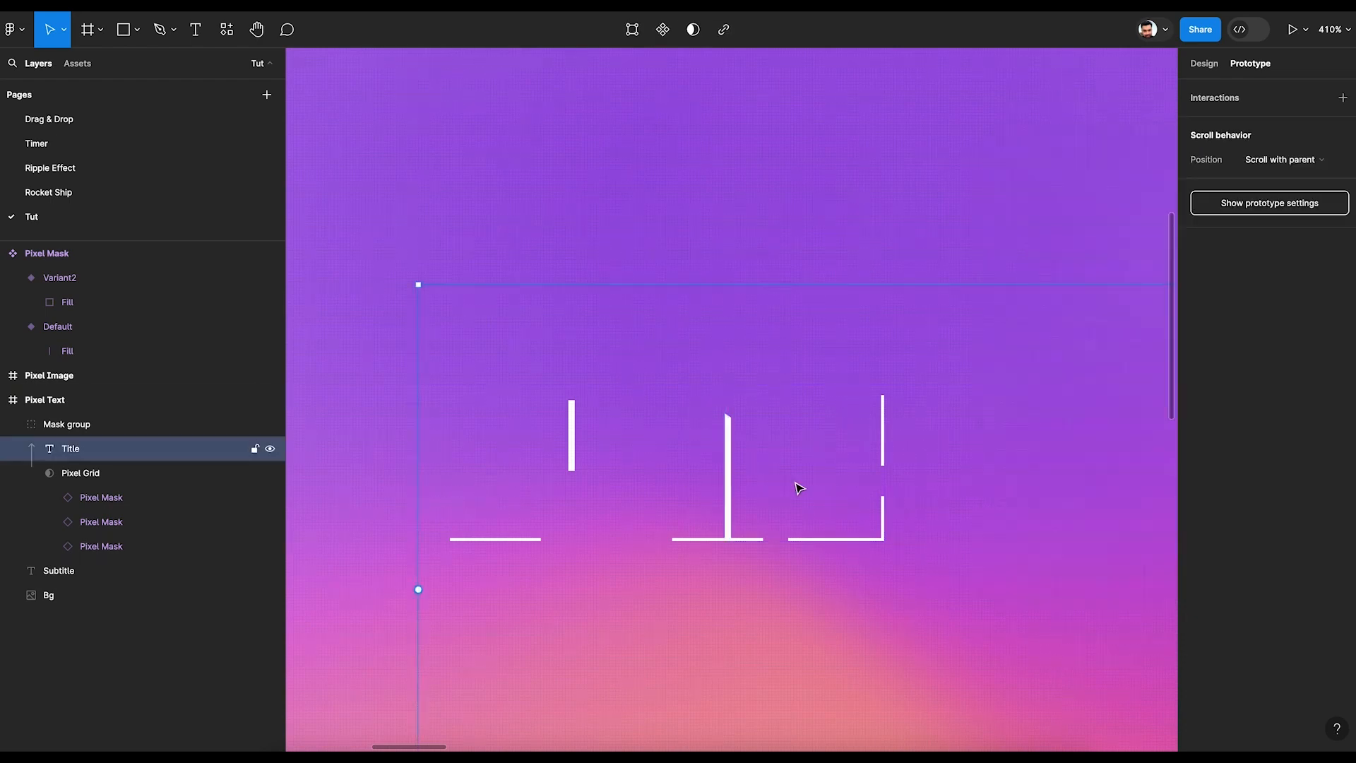
# - Duplicate the third Pixel Mask in the Pixel Grid and rotate the fourth instance to -90°
pyautogui.click(78, 501)
pyautogui.click(96, 547)
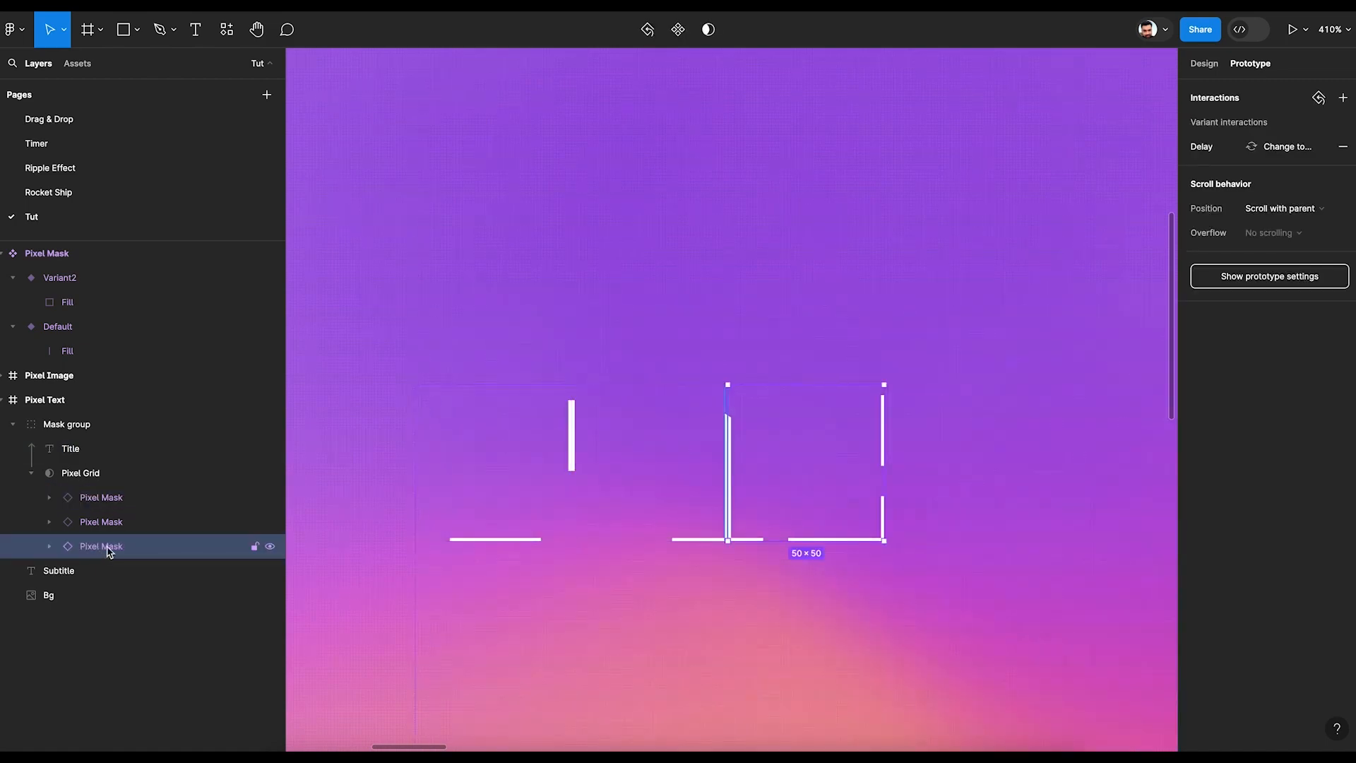
pyautogui.hotkey('ctrl', 'd')
pyautogui.click(1209, 148)
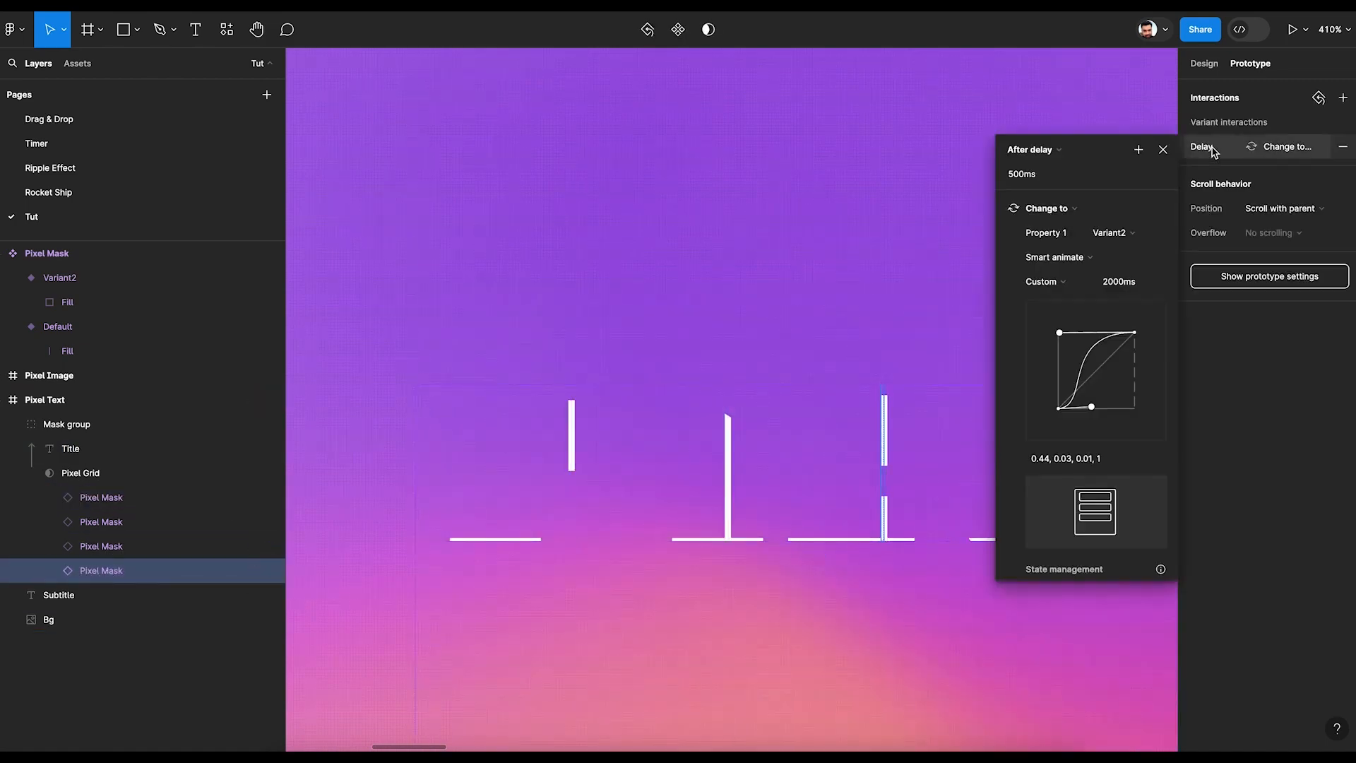
pyautogui.click(1204, 63)
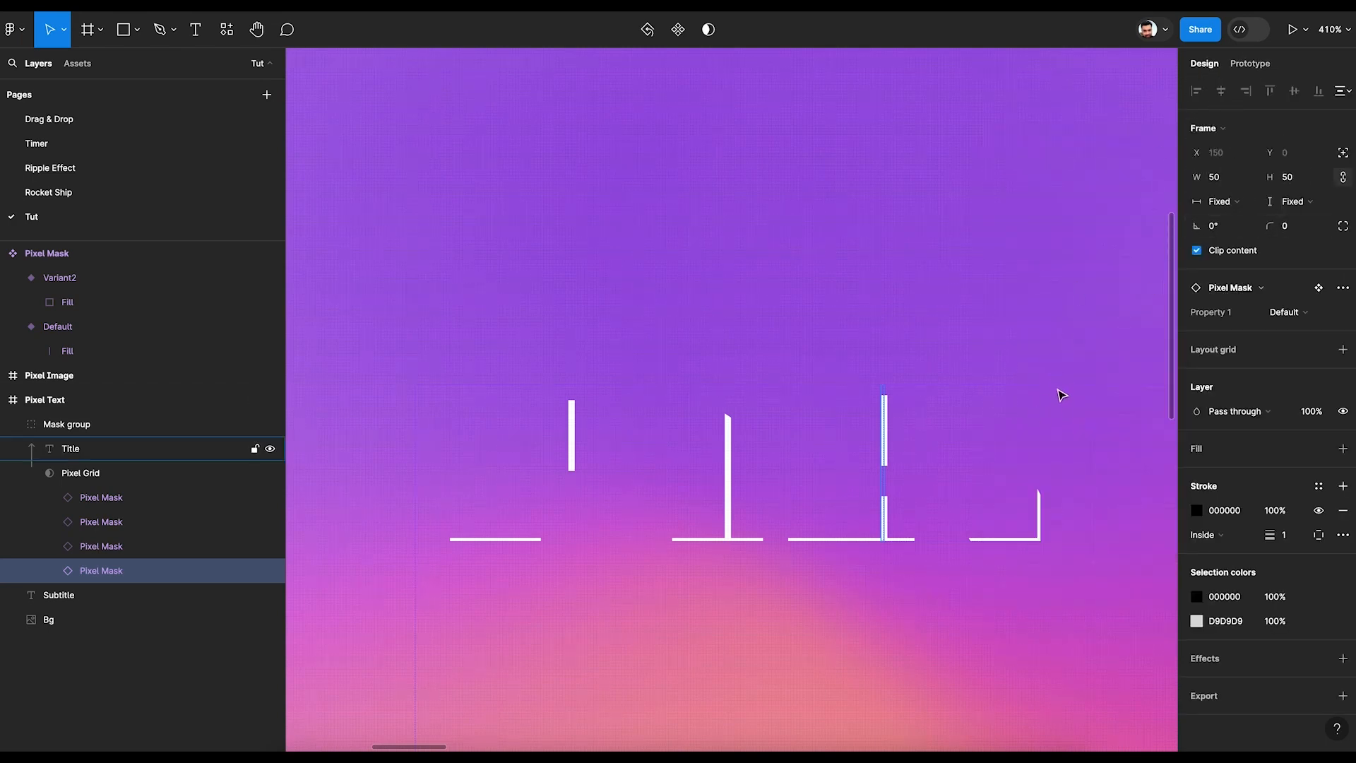
pyautogui.click(134, 569)
pyautogui.moveTo(1045, 545); pyautogui.dragTo(897, 520)
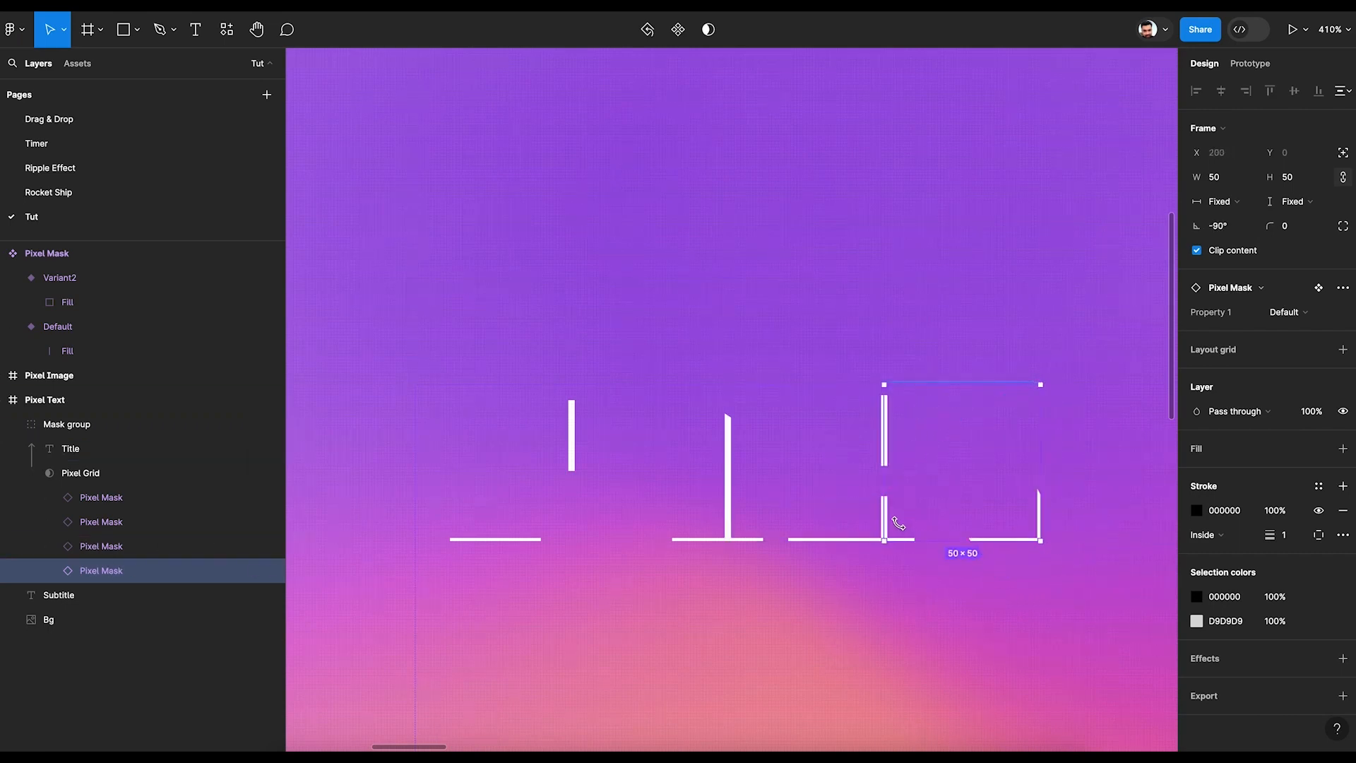
# - Set the after-delay time of the fourth Pixel Mask instance to 200ms and return to its design properties
pyautogui.click(1250, 63)
pyautogui.click(1205, 146)
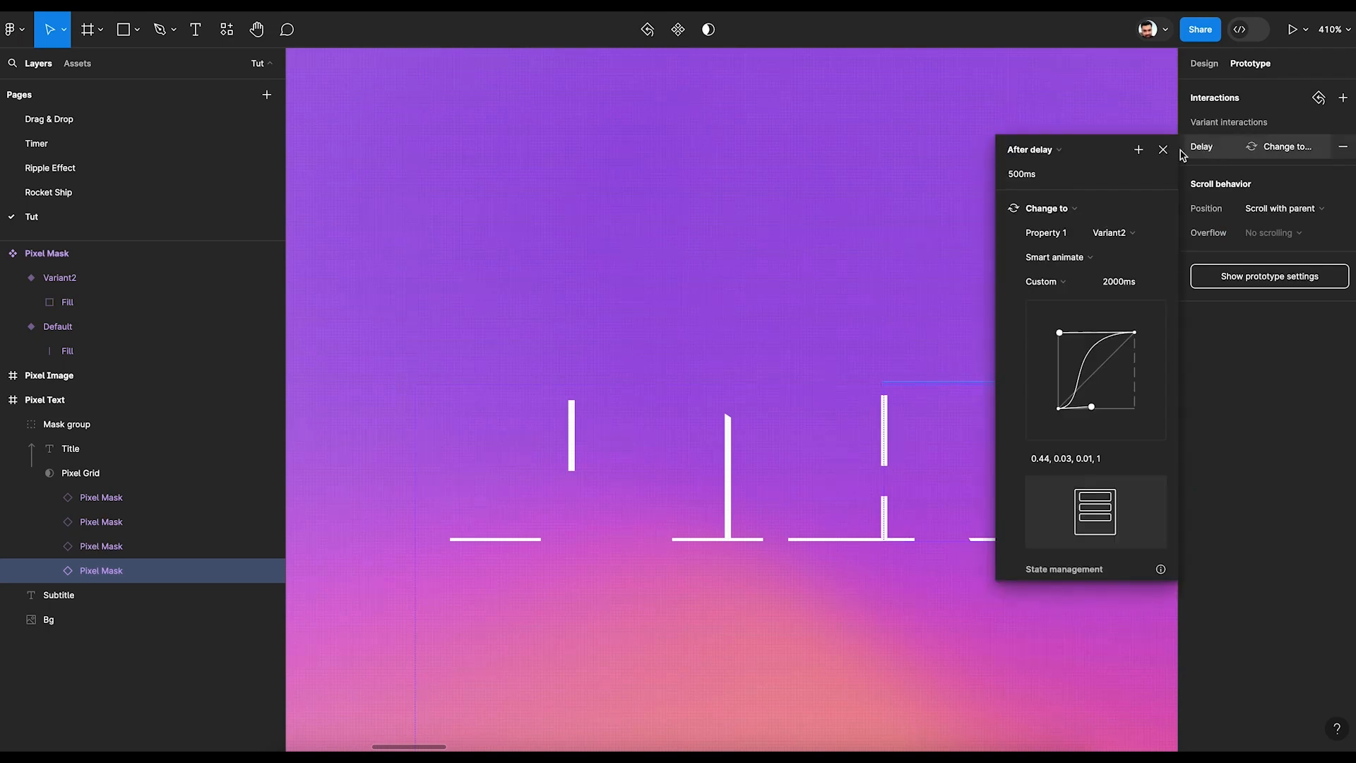
pyautogui.click(1070, 178)
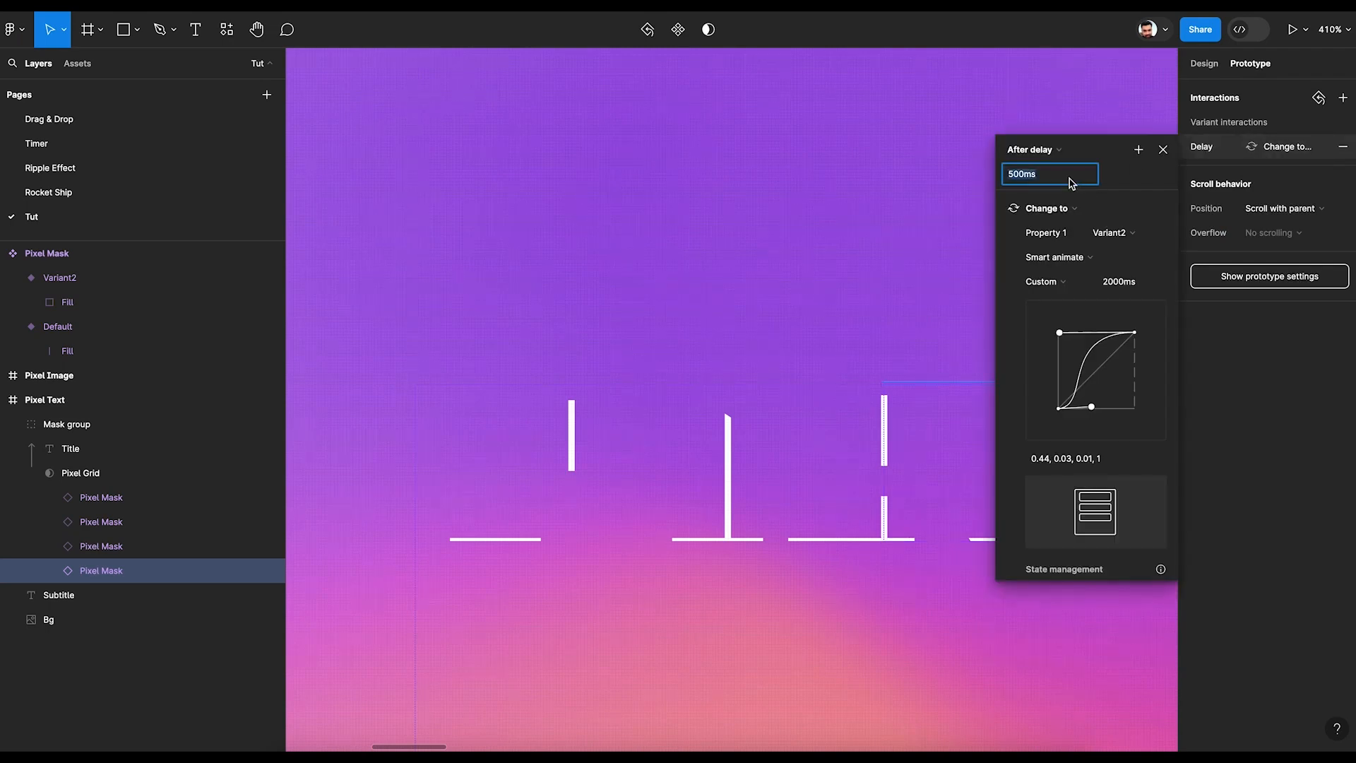
pyautogui.write('200')
pyautogui.press('Return')
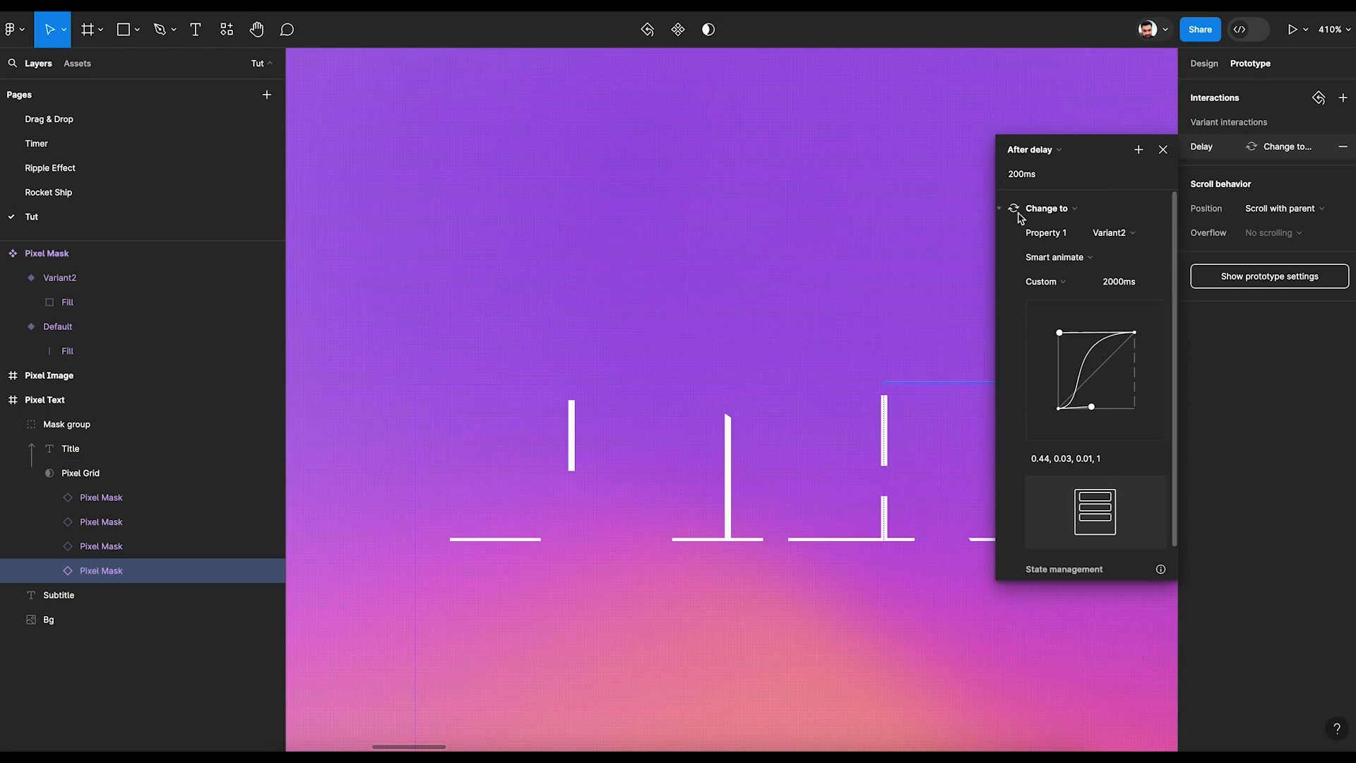
pyautogui.click(1204, 64)
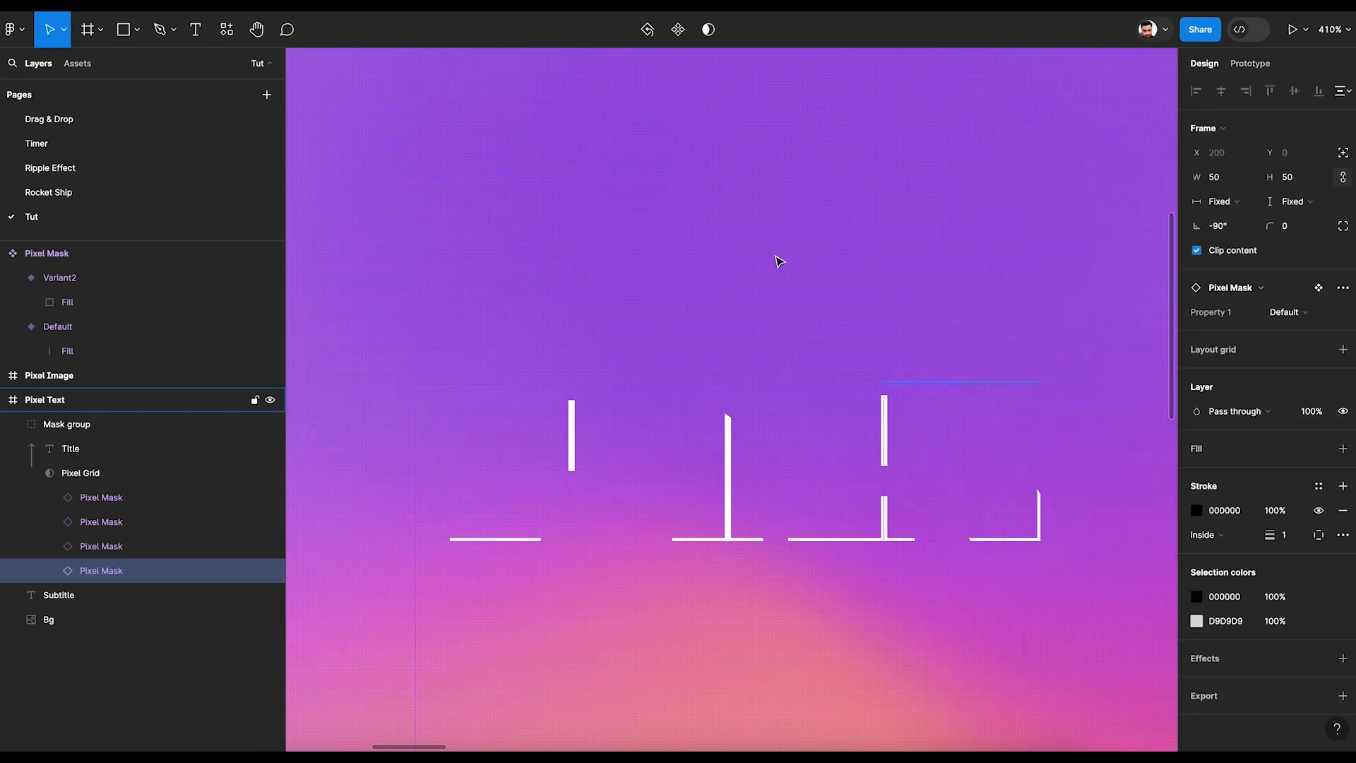
# - Copy all four Pixel Mask instances and paste the set into the Pixel Grid as the next four pixels
pyautogui.scroll(-5, 780, 262)
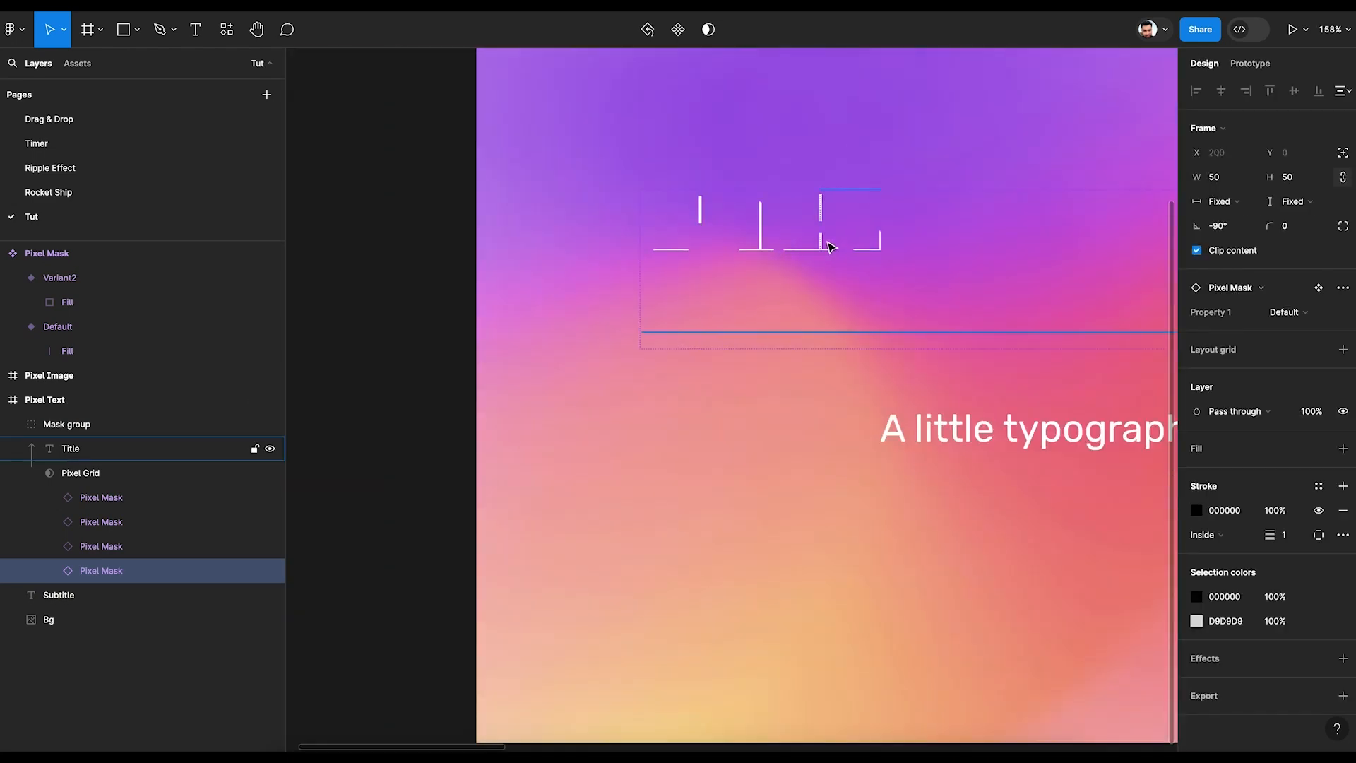
pyautogui.moveTo(888, 258); pyautogui.dragTo(679, 341)
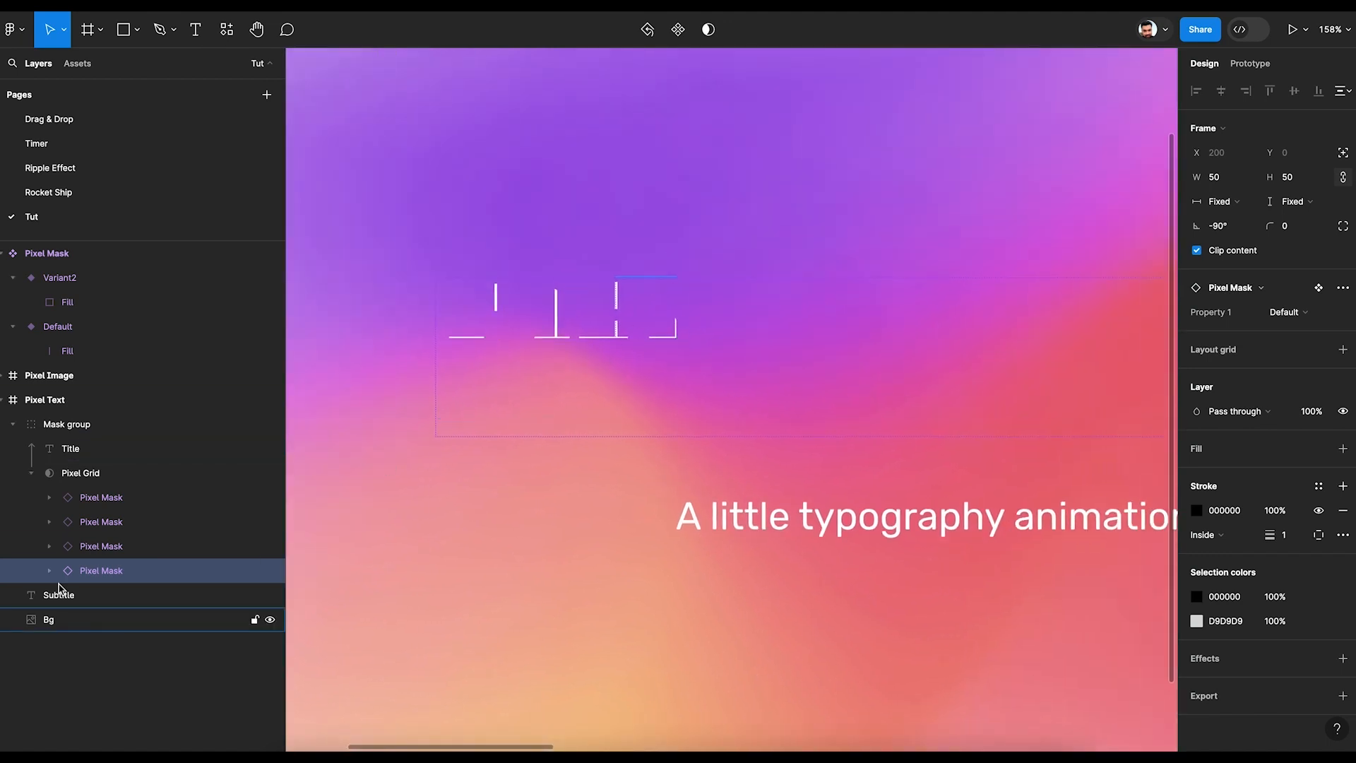
pyautogui.keyDown('shift'); pyautogui.click(90, 501); pyautogui.keyUp('shift')
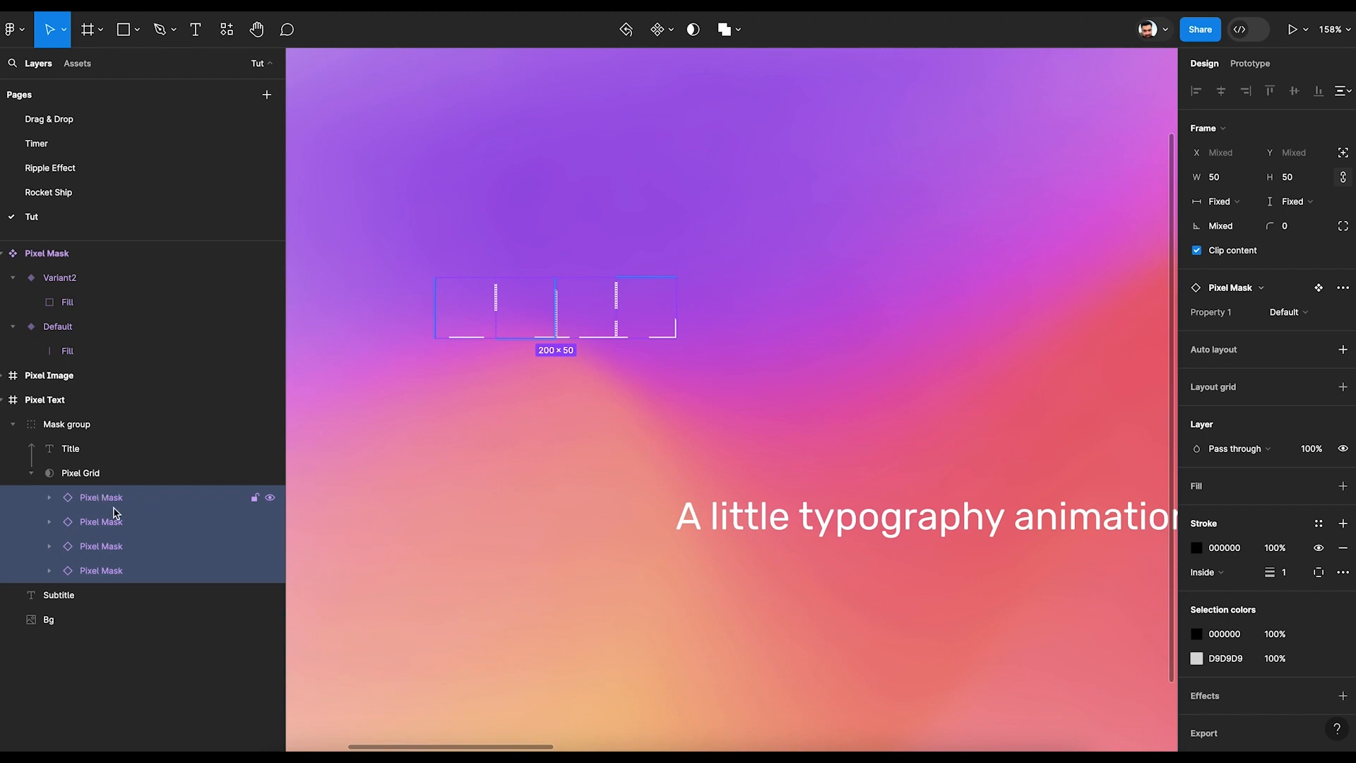
pyautogui.click(92, 479)
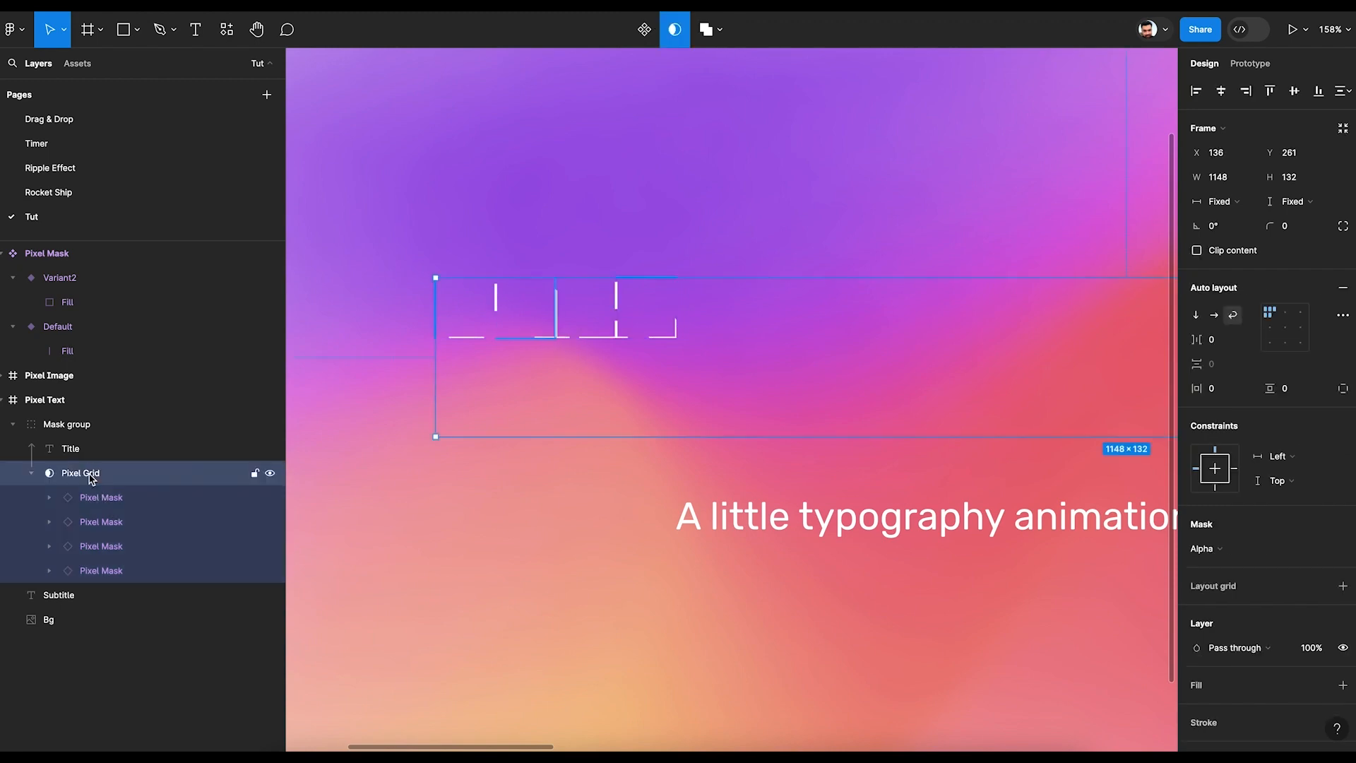
pyautogui.hotkey('ctrl', 'v')
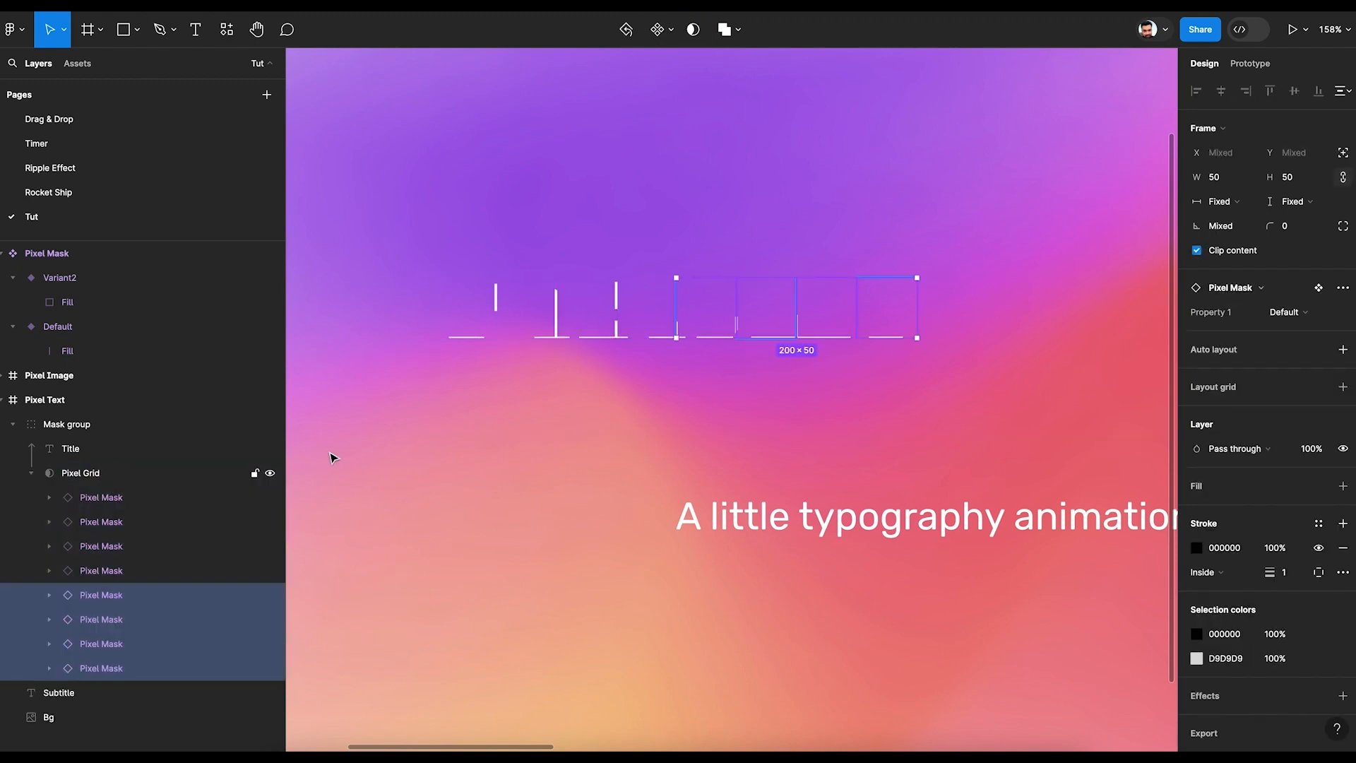
# - Paste the four-pixel set repeatedly into the Pixel Grid until the wrapped rows cover the whole title, and clear the selection
pyautogui.scroll(-5, 569, 416)
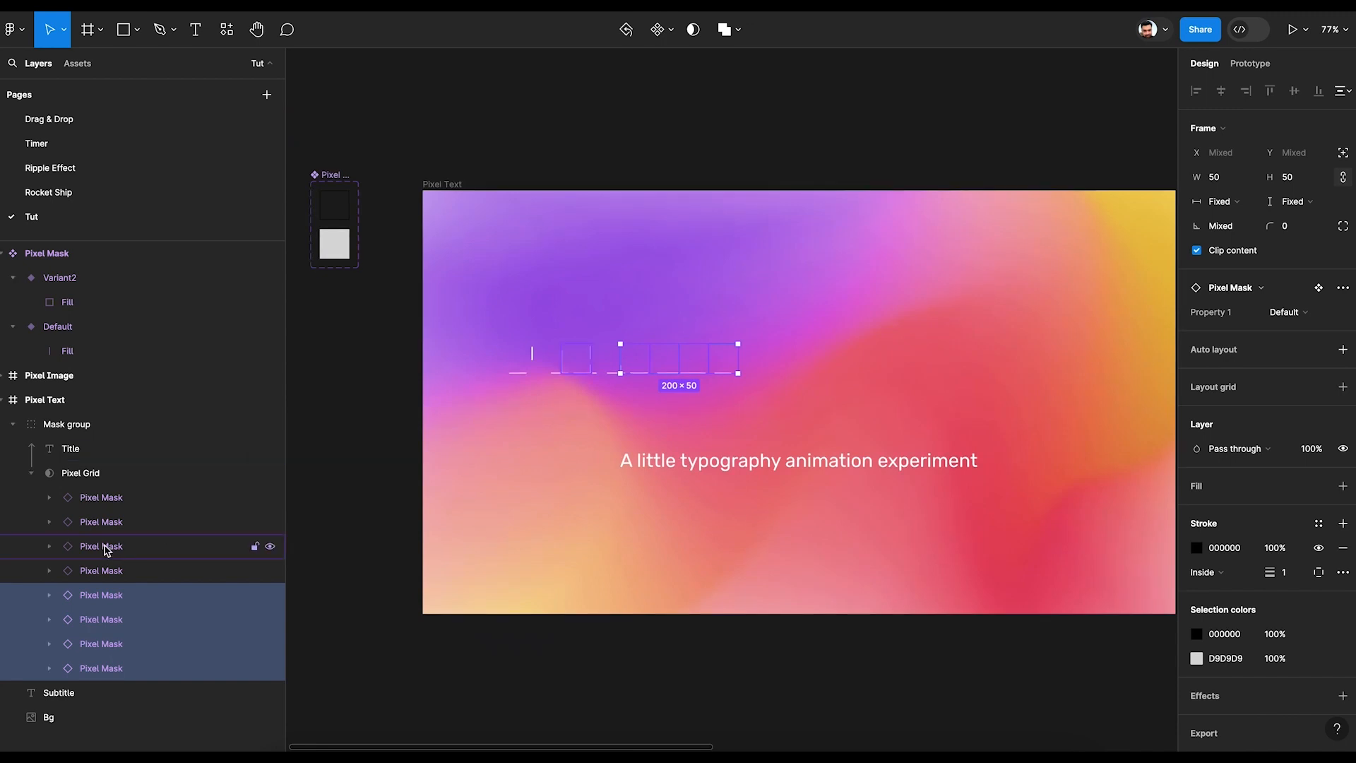
pyautogui.hotkey('ctrl', 'v')
pyautogui.hotkey('ctrl', 'v')
pyautogui.hotkey('ctrl', 'v')
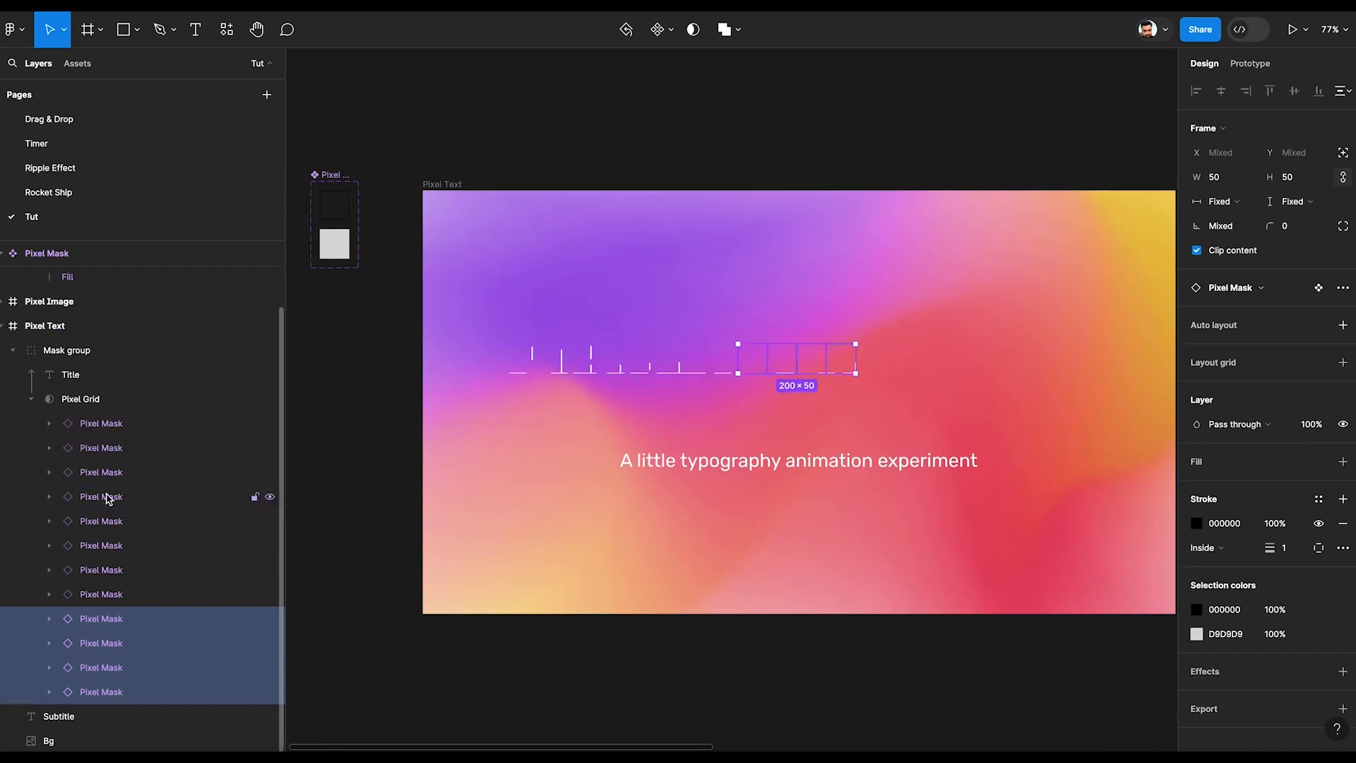
pyautogui.hotkey('ctrl', 'v')
pyautogui.hotkey('ctrl', 'v')
pyautogui.hotkey('ctrl', 'v')
pyautogui.hotkey('ctrl', 'v')
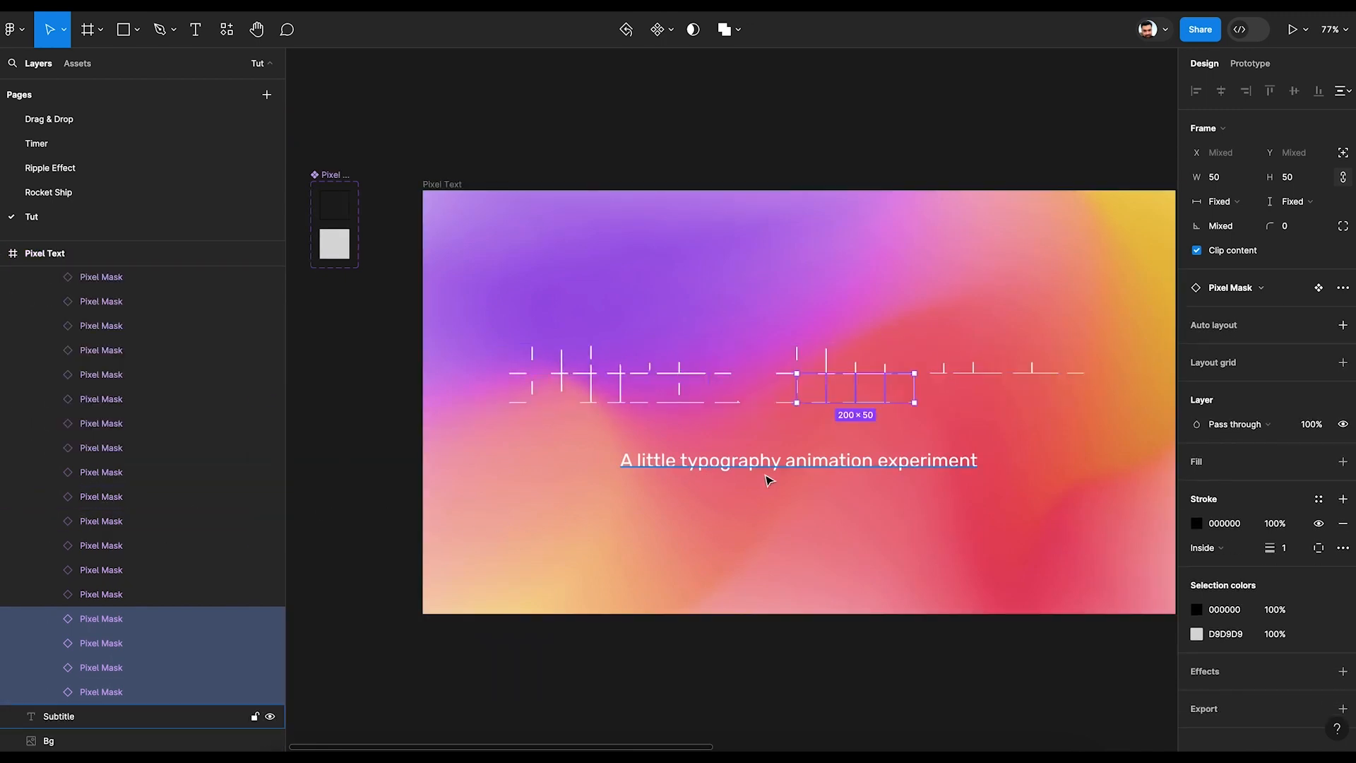
pyautogui.hotkey('ctrl', 'v')
pyautogui.hotkey('ctrl', 'v')
pyautogui.hotkey('ctrl', 'v')
pyautogui.hotkey('ctrl', 'v')
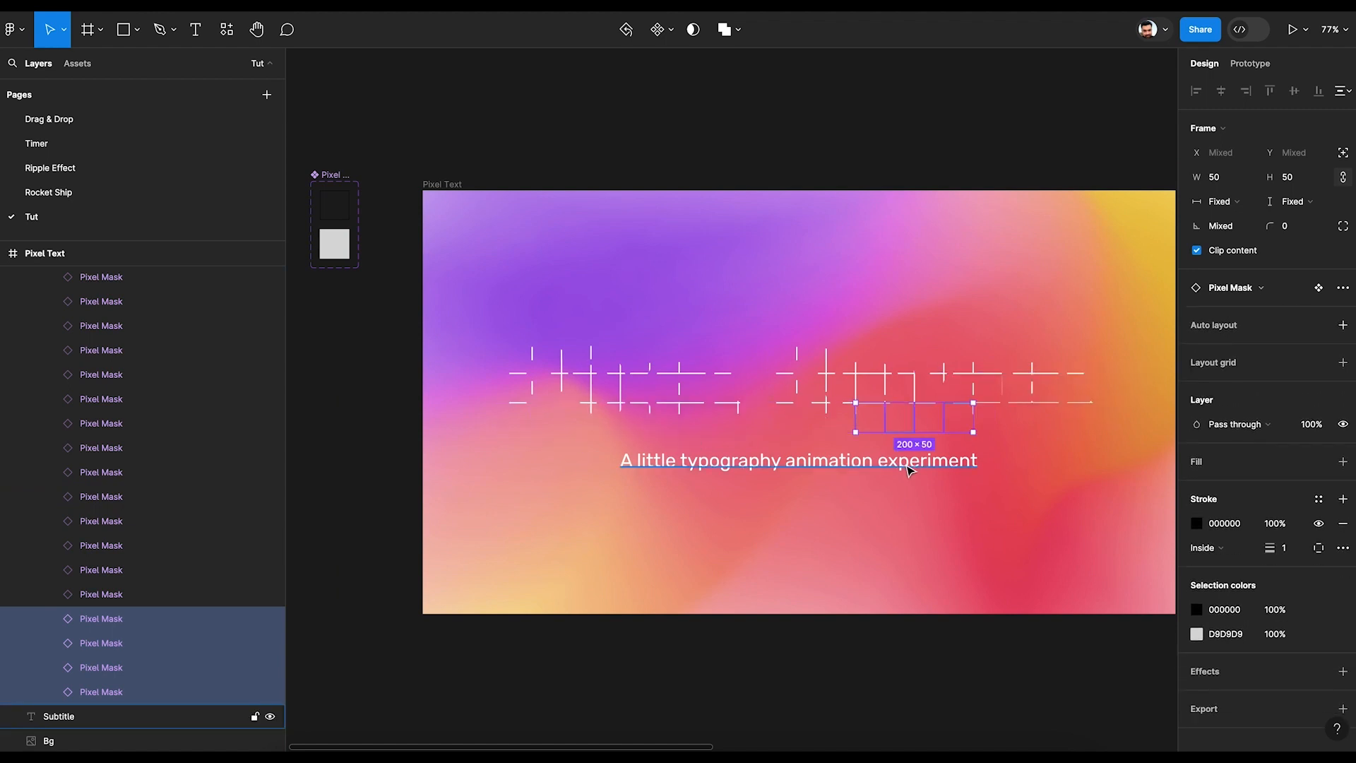
pyautogui.moveTo(904, 466); pyautogui.dragTo(1139, 466)
pyautogui.click(740, 690)
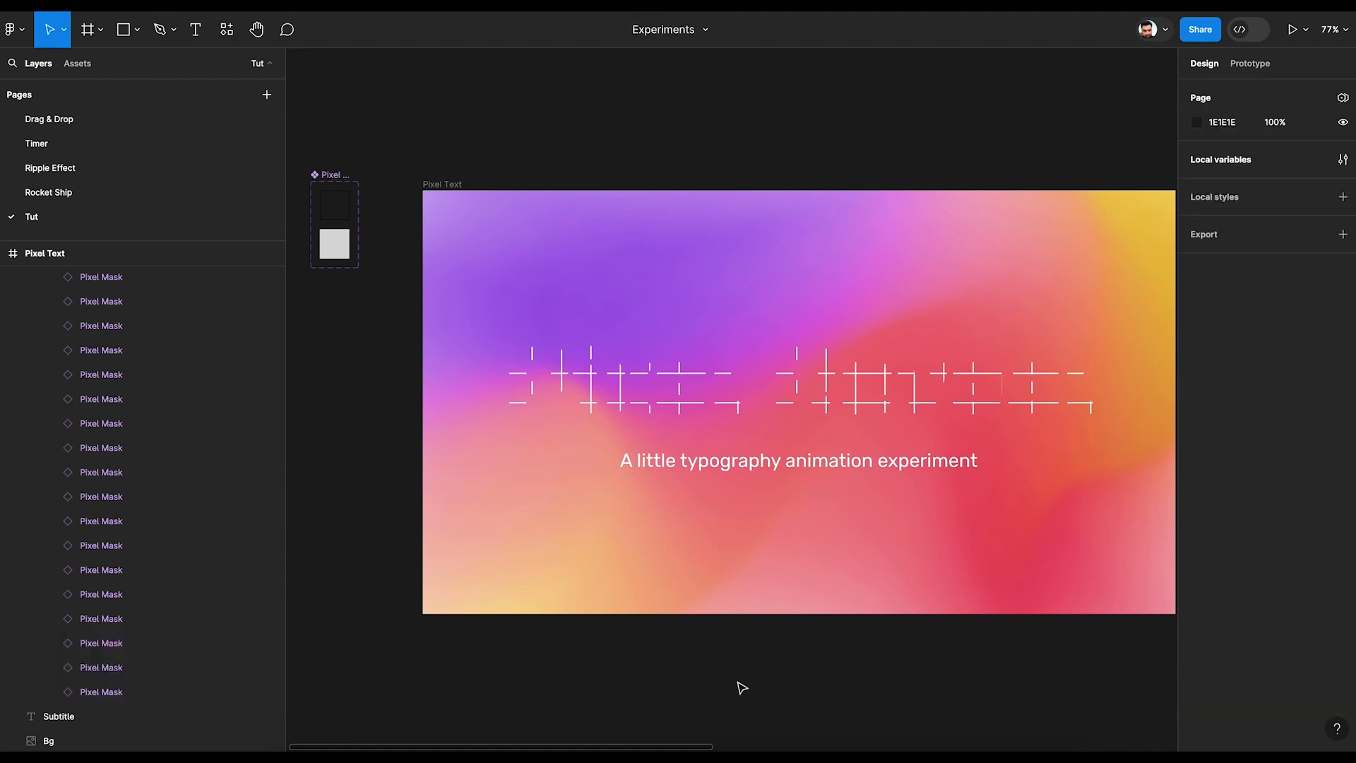
# - Align the Pixel Grid mask by its horizontal center
pyautogui.hscroll(5, 666, 666)
pyautogui.scroll(15, 92, 387)
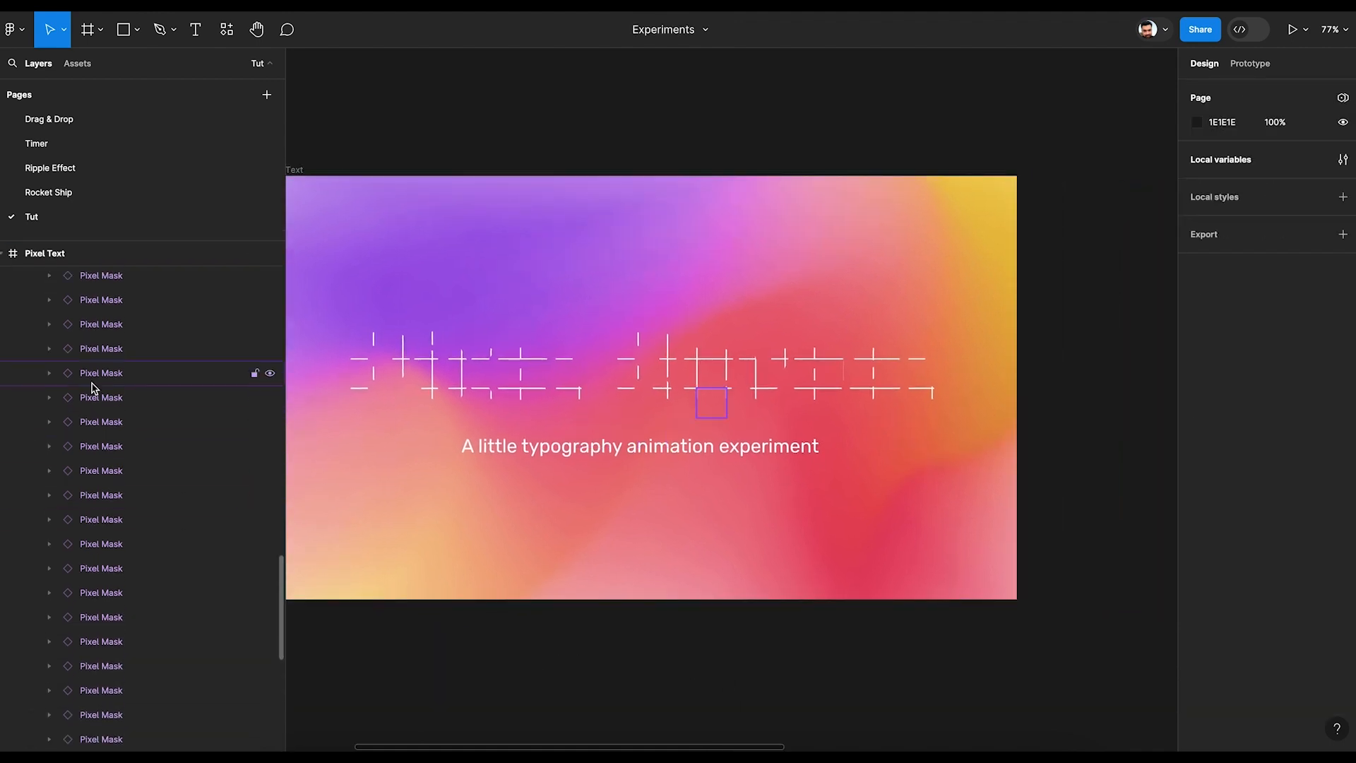
pyautogui.scroll(5, 92, 387)
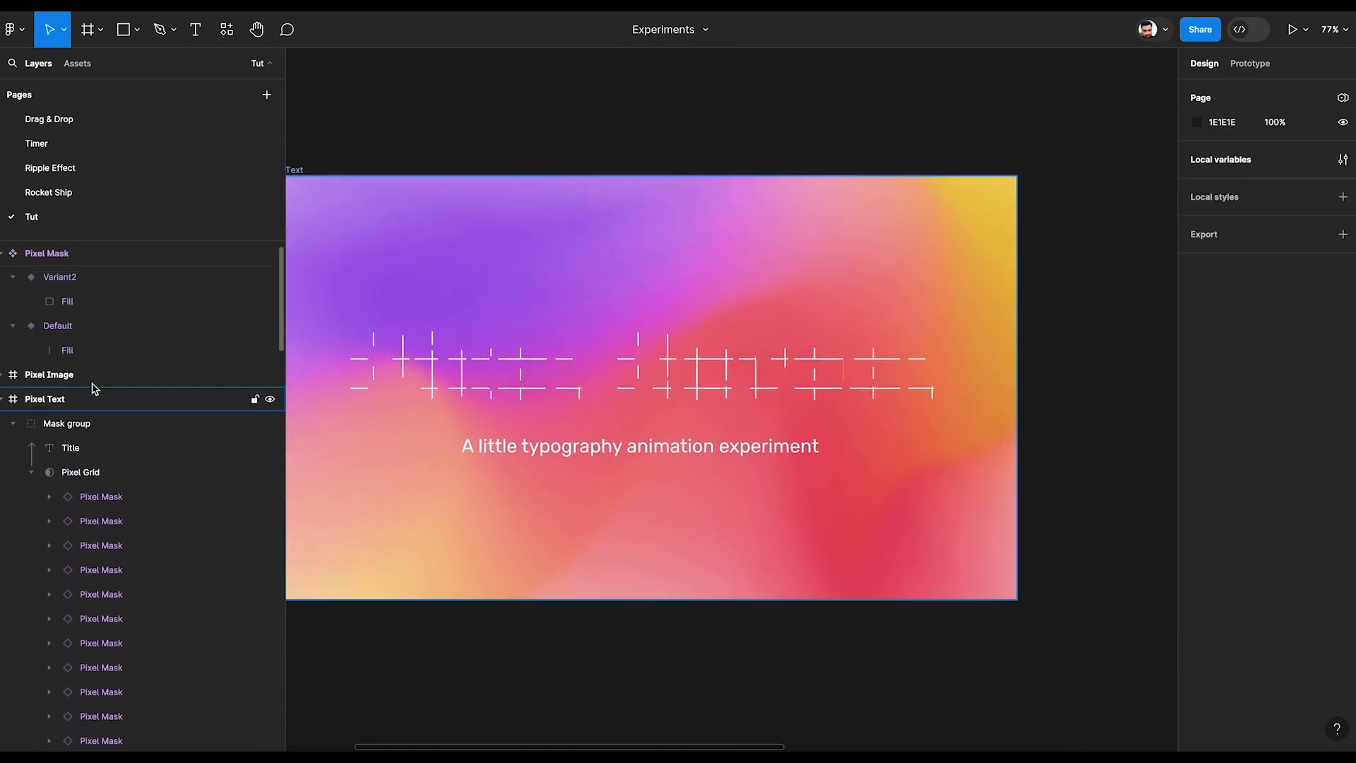
pyautogui.click(99, 473)
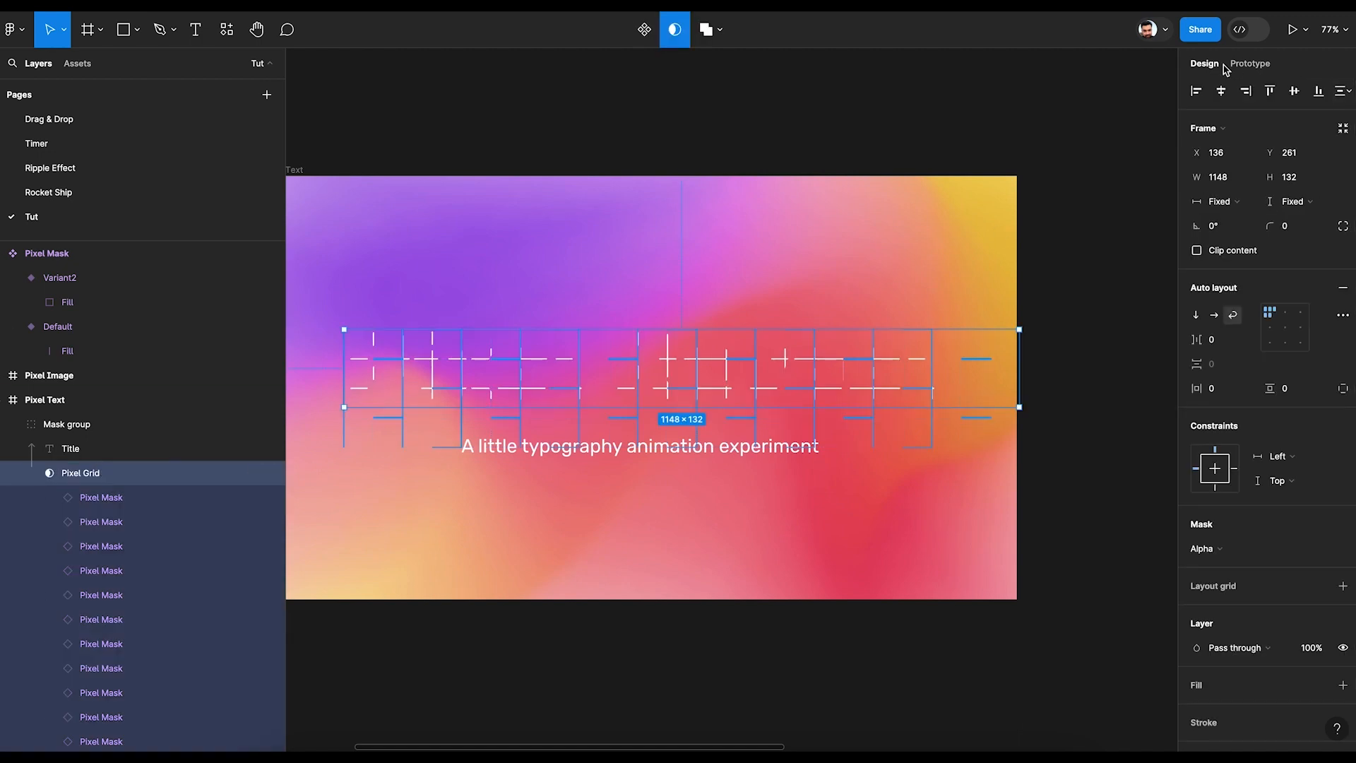
pyautogui.click(1224, 92)
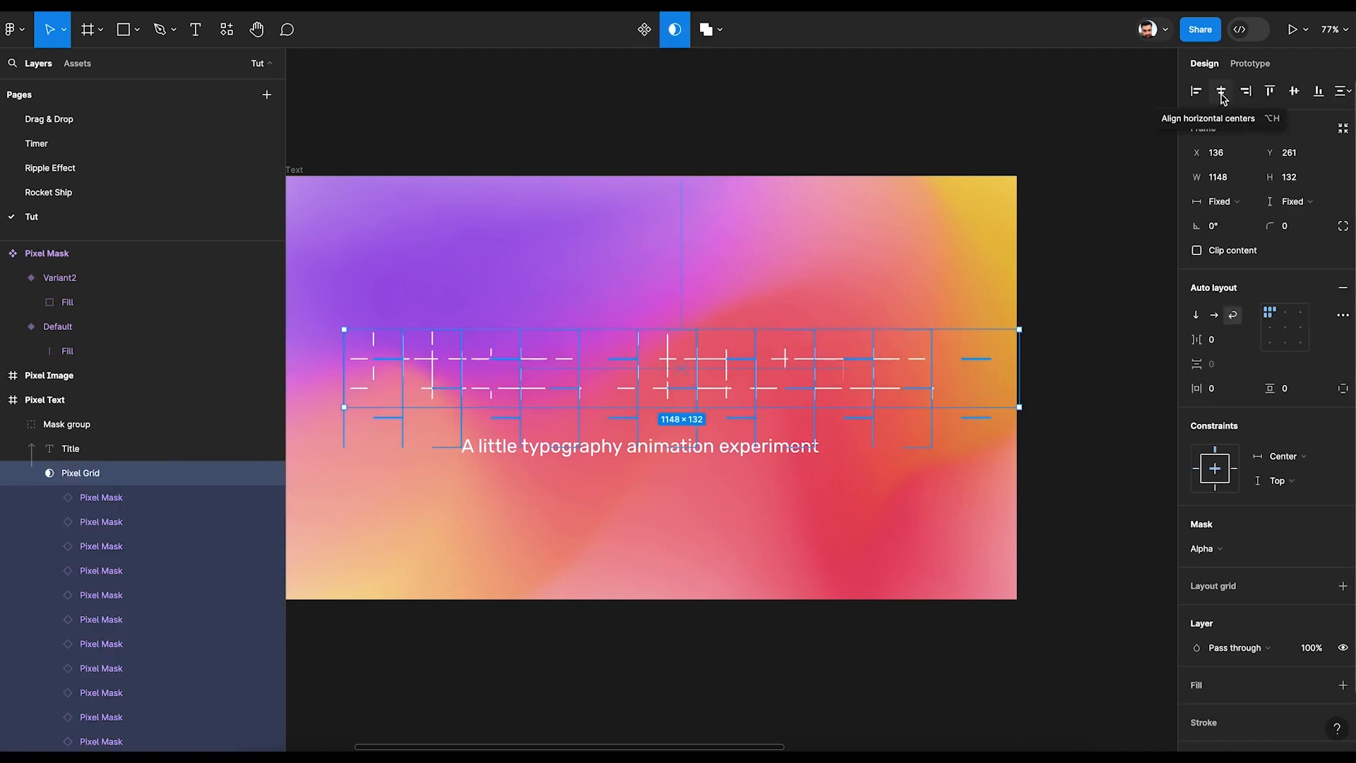
# - Re-align the Pixel Grid by its horizontal center and resize it to hug its contents vertically with a width of about 1158
pyautogui.click(1224, 92)
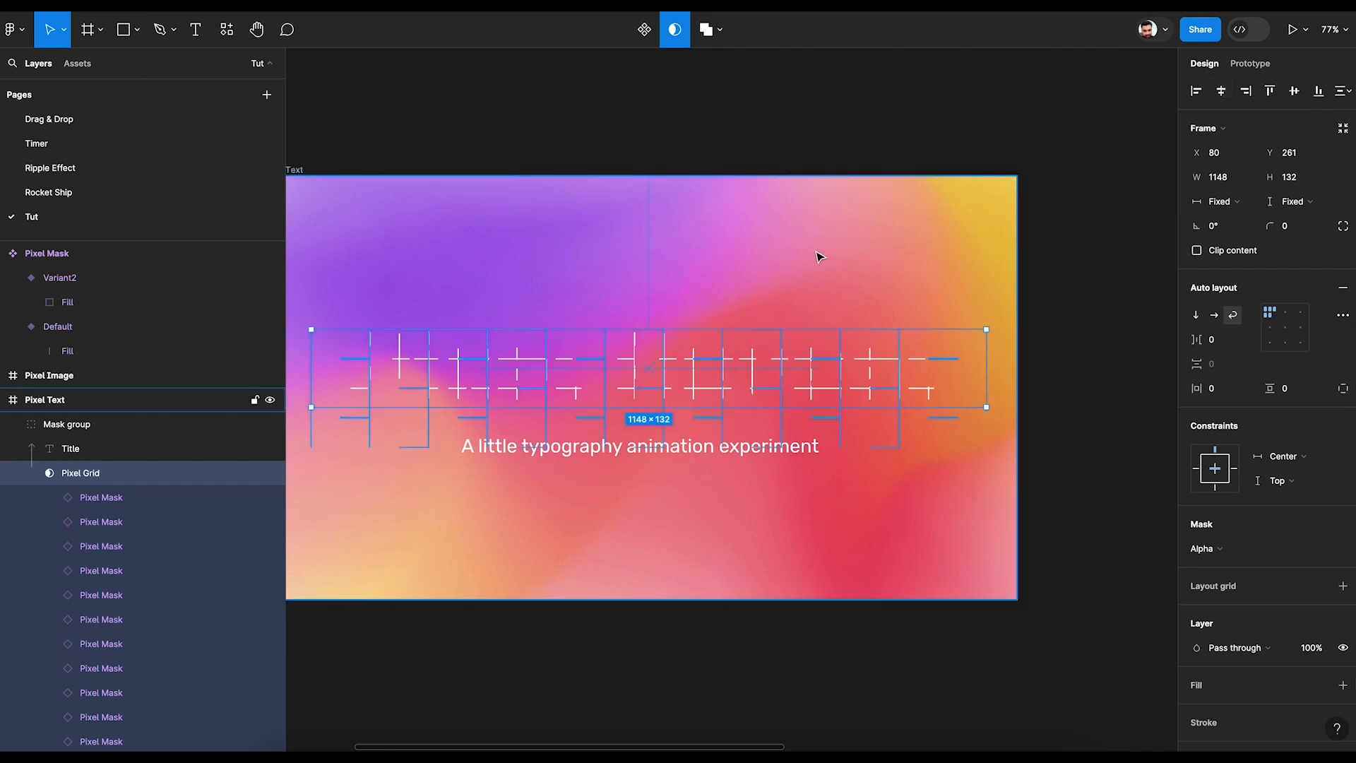
pyautogui.moveTo(816, 253); pyautogui.dragTo(918, 228)
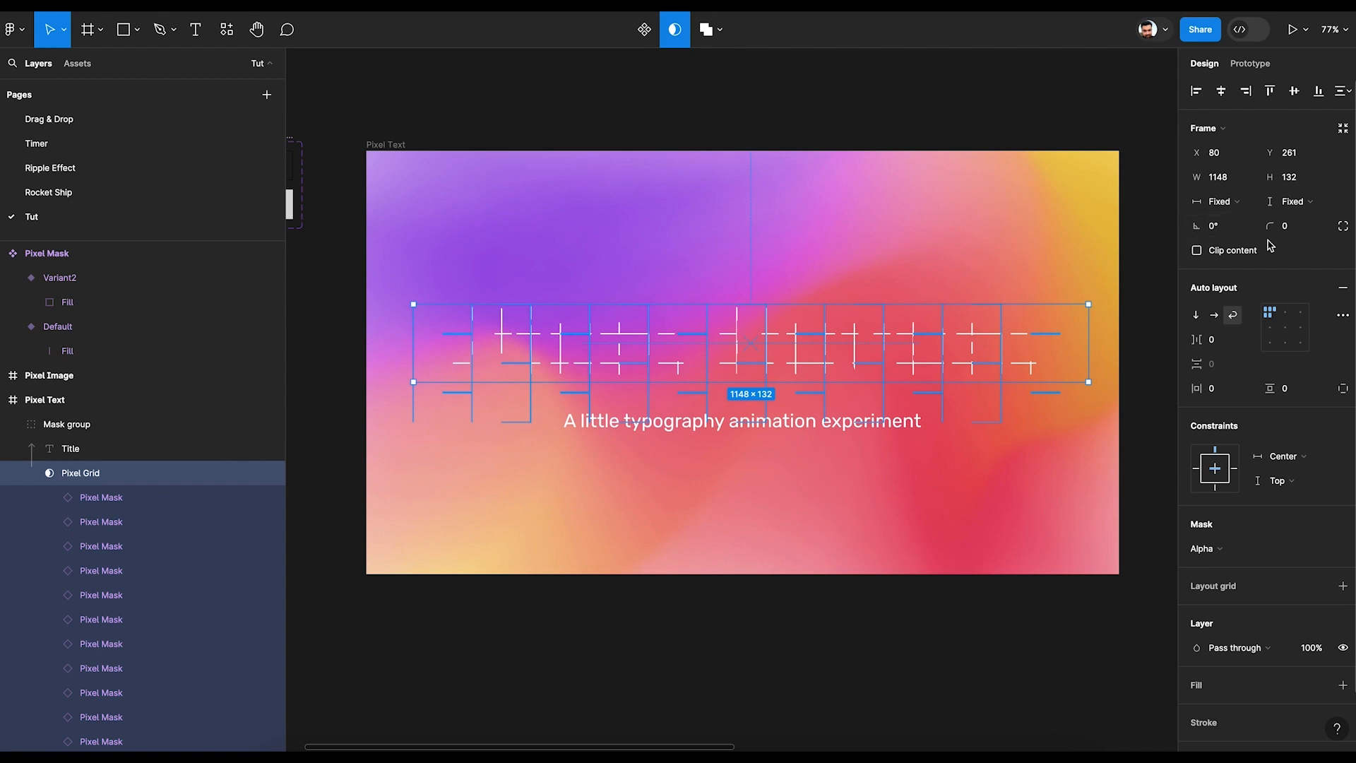
pyautogui.click(1307, 206)
pyautogui.click(1305, 221)
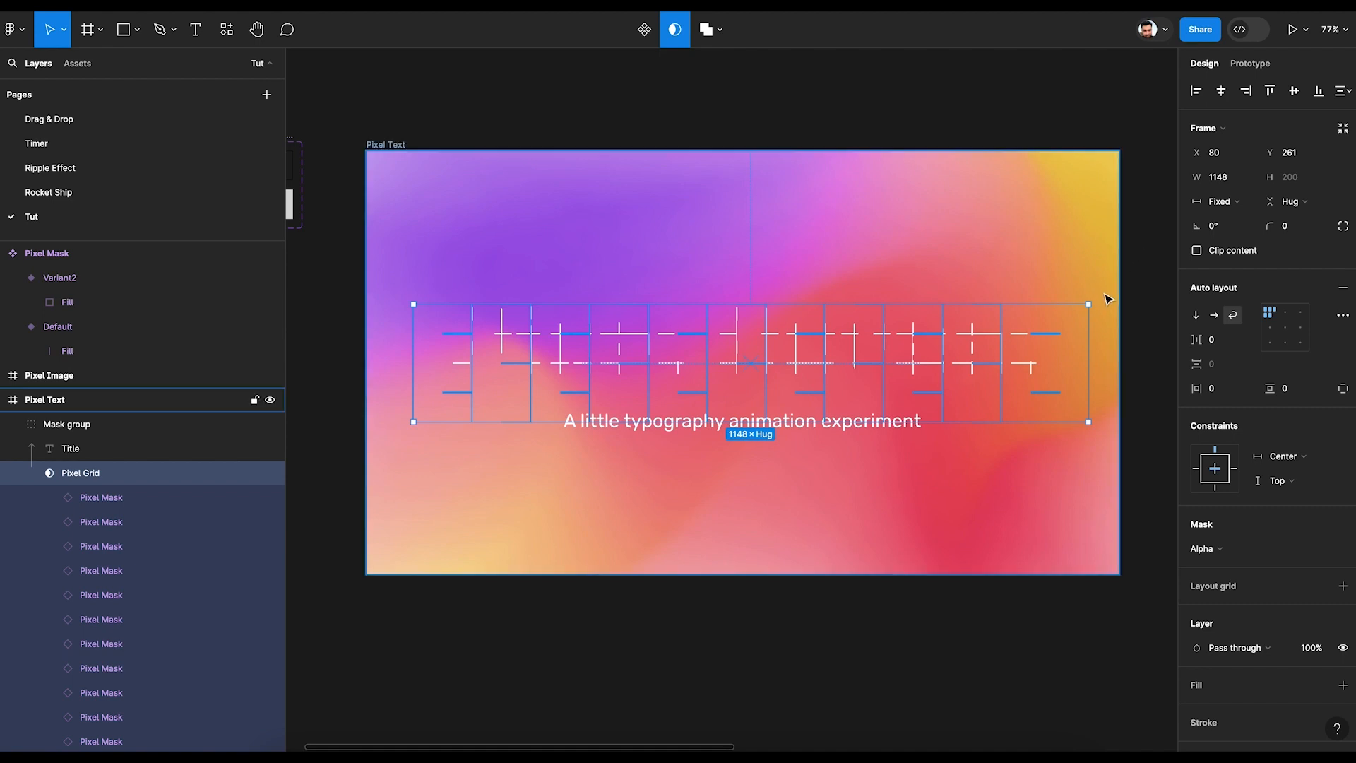
pyautogui.moveTo(1095, 327); pyautogui.dragTo(1096, 326)
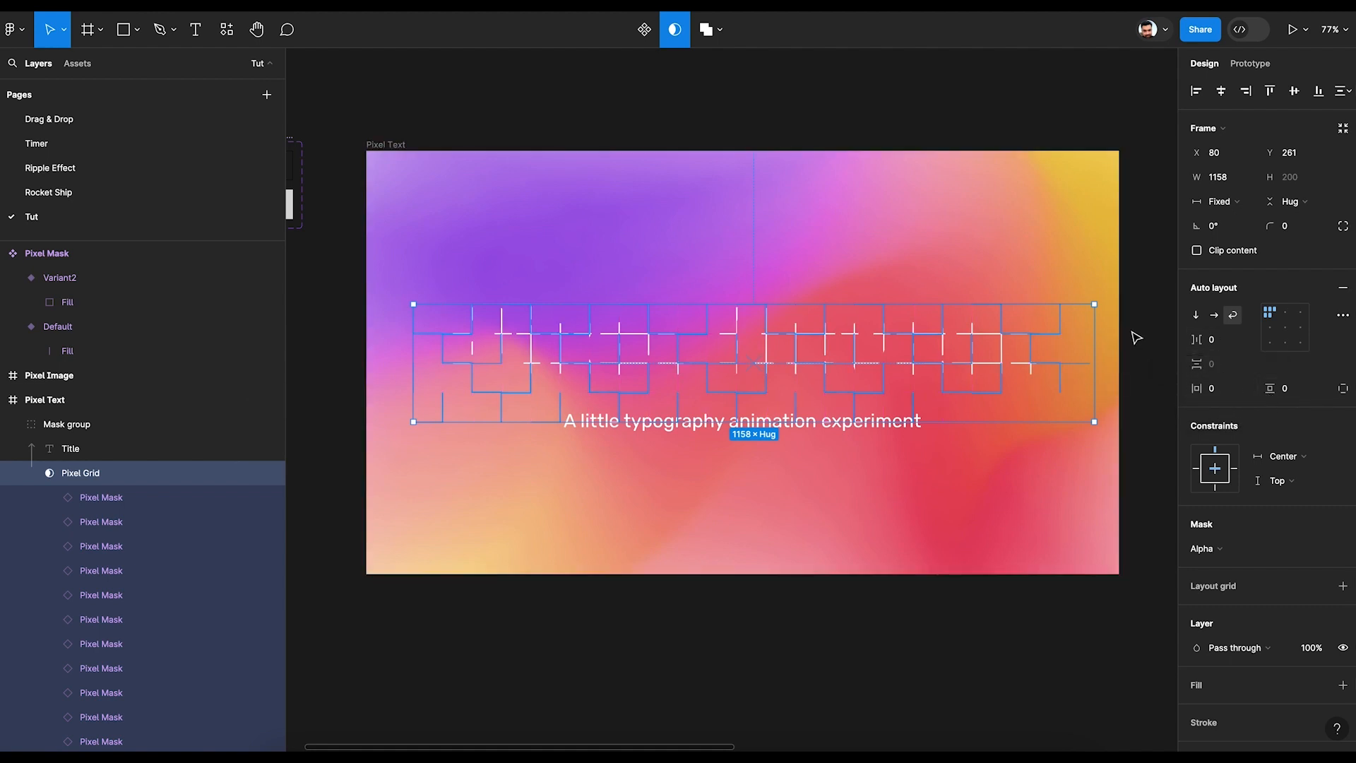
# - Hide the black stroke on the Default variant of the Pixel Mask component
pyautogui.moveTo(604, 204); pyautogui.dragTo(733, 200)
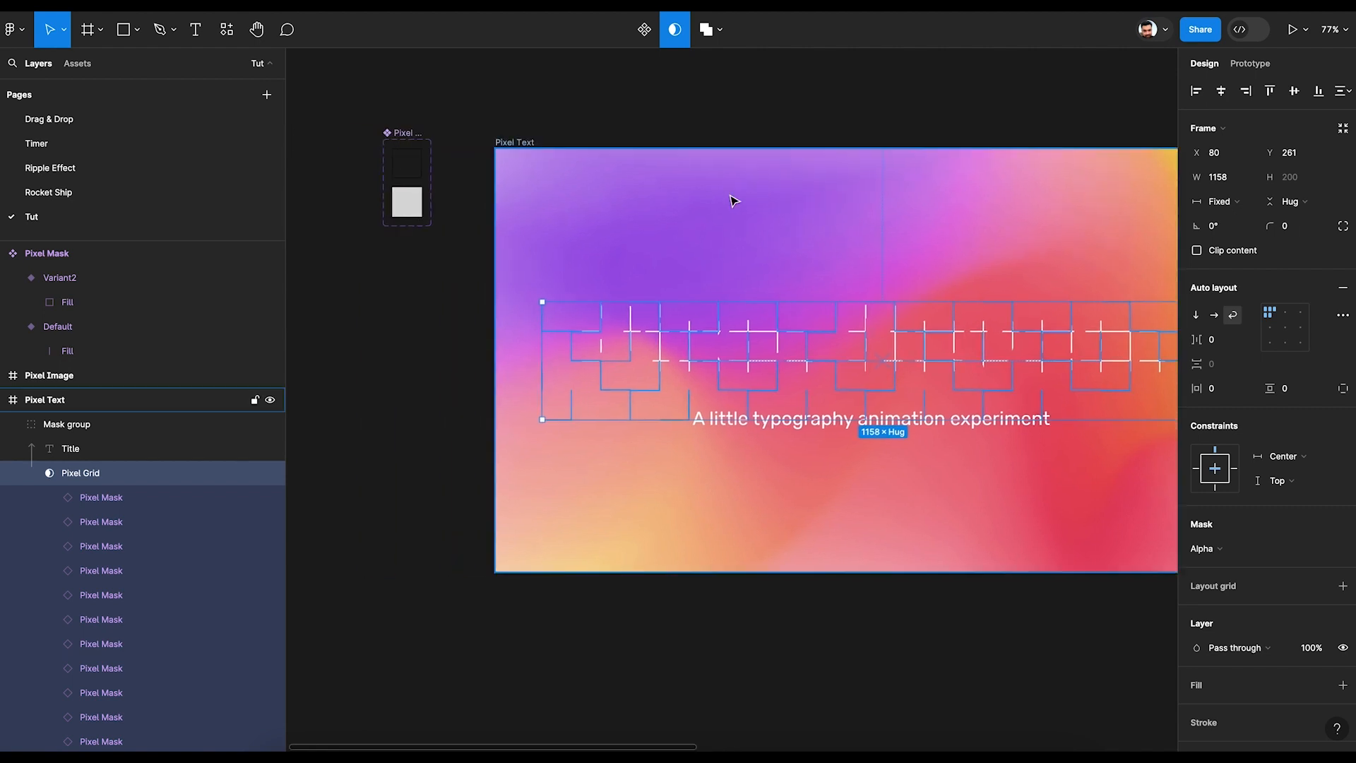
pyautogui.click(407, 164)
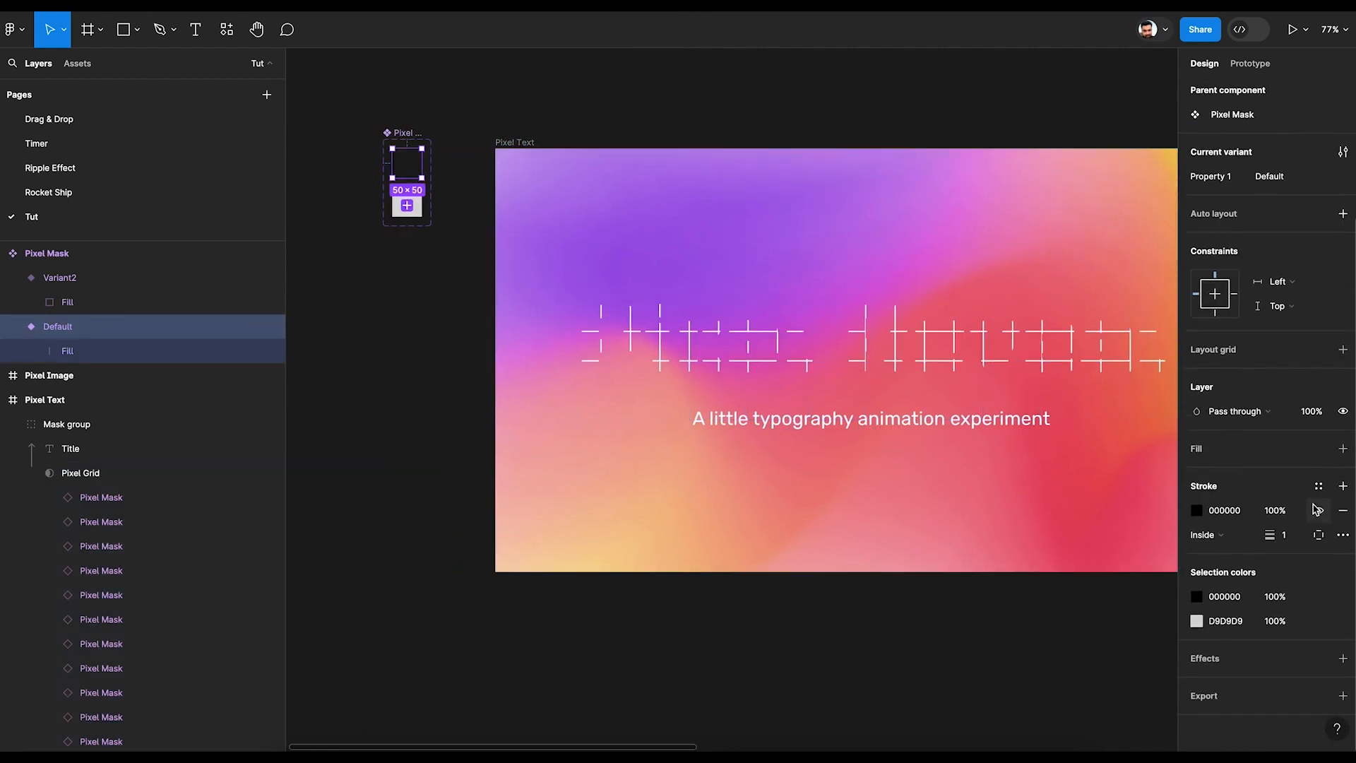
pyautogui.click(1318, 510)
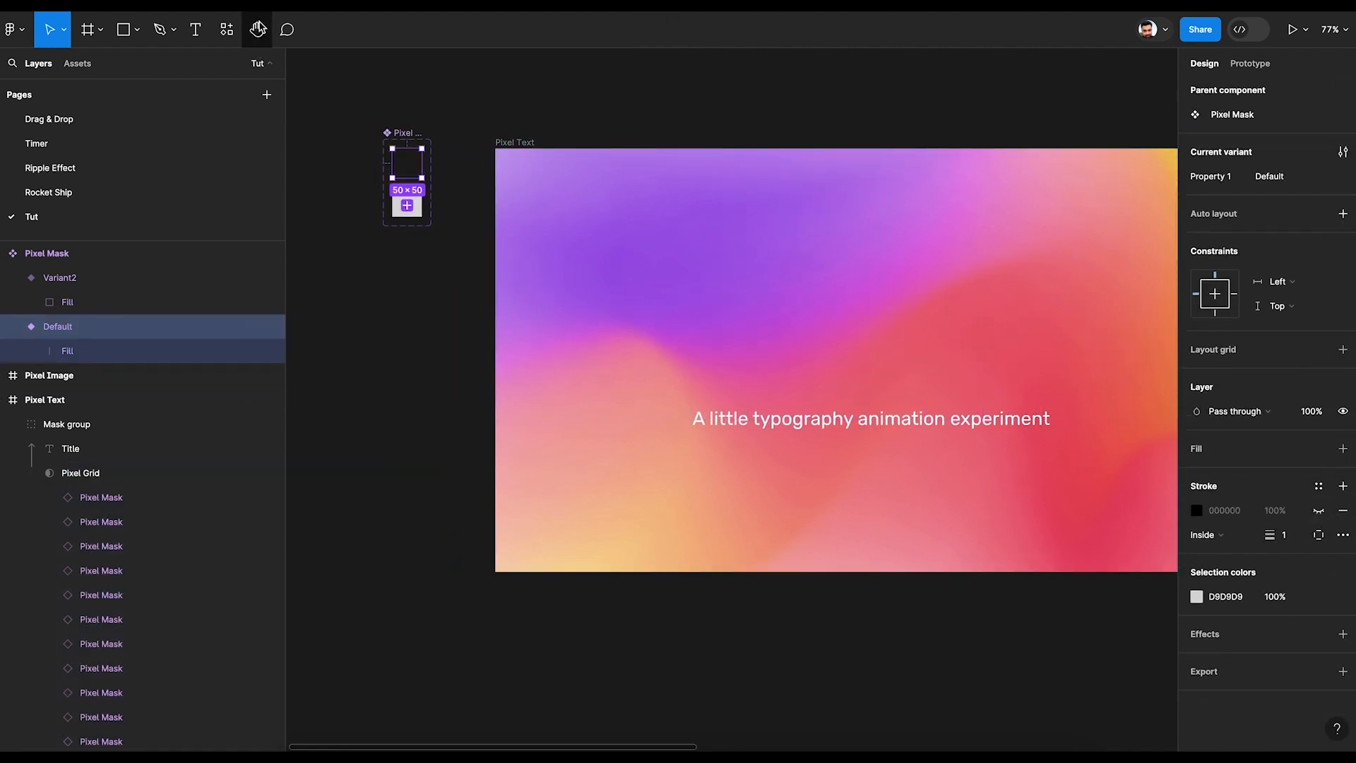
# - Reload the prototype preview to watch the Pixel Reveal animation without outlines, and return to the design file
pyautogui.click(258, 5)
pyautogui.rightClick(258, 5)
pyautogui.click(289, 57)
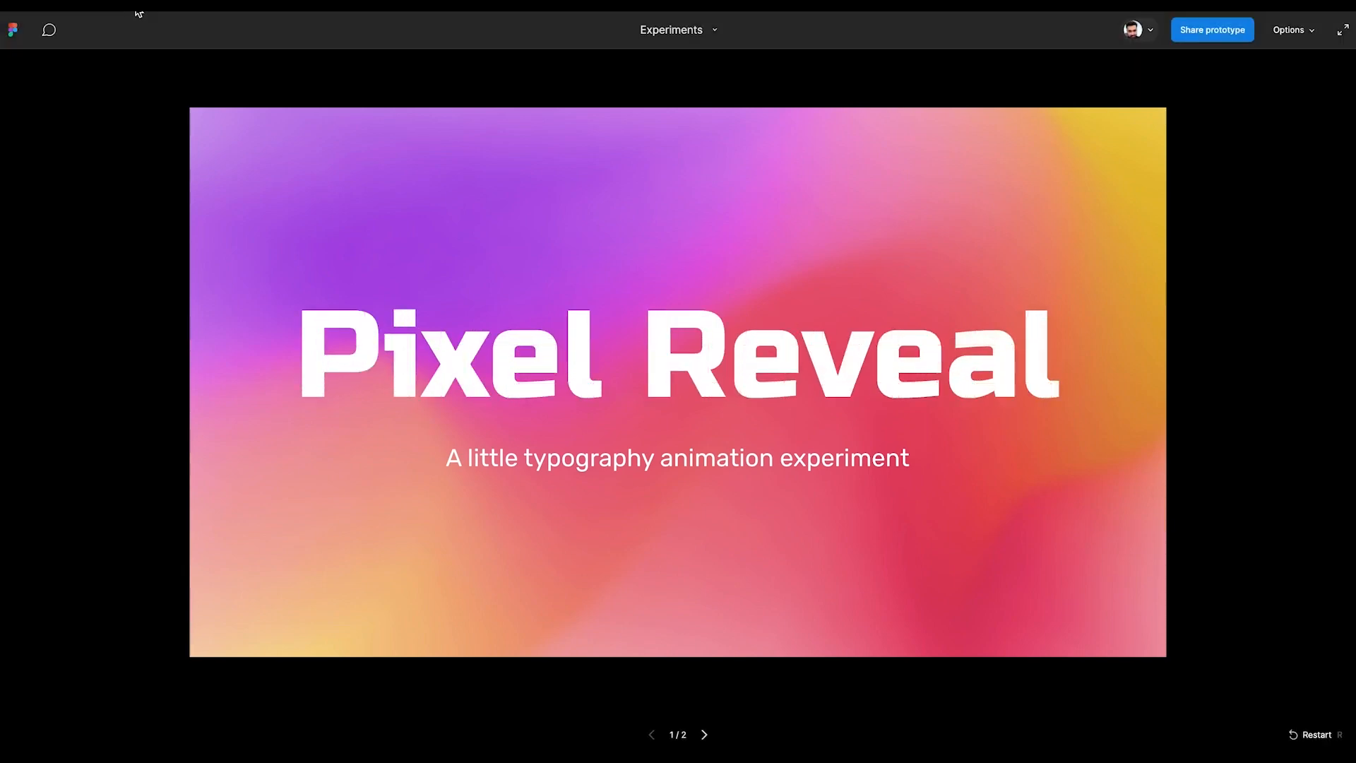
pyautogui.click(136, 10)
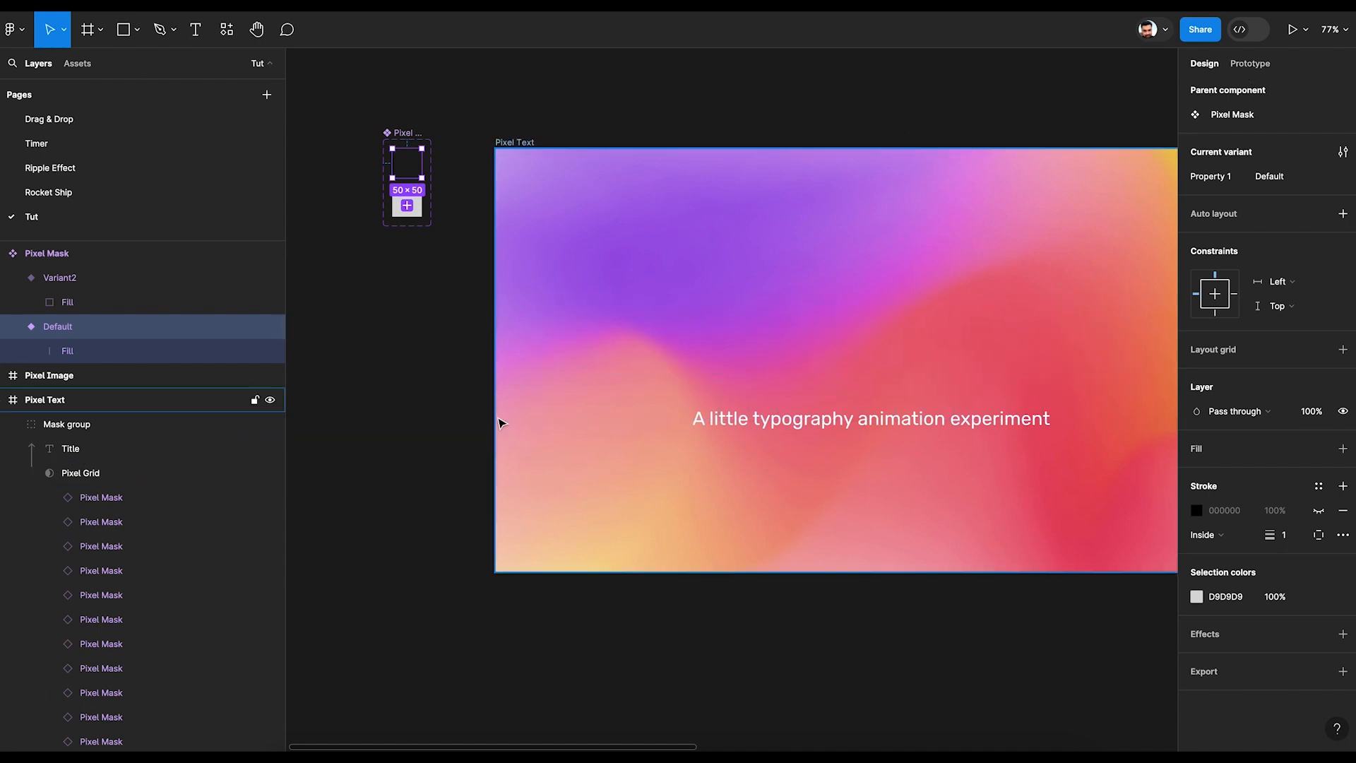
# - Replace the masked Title text with "Dynamic" and check its reveal in the prototype preview before returning to the design file
pyautogui.click(70, 449)
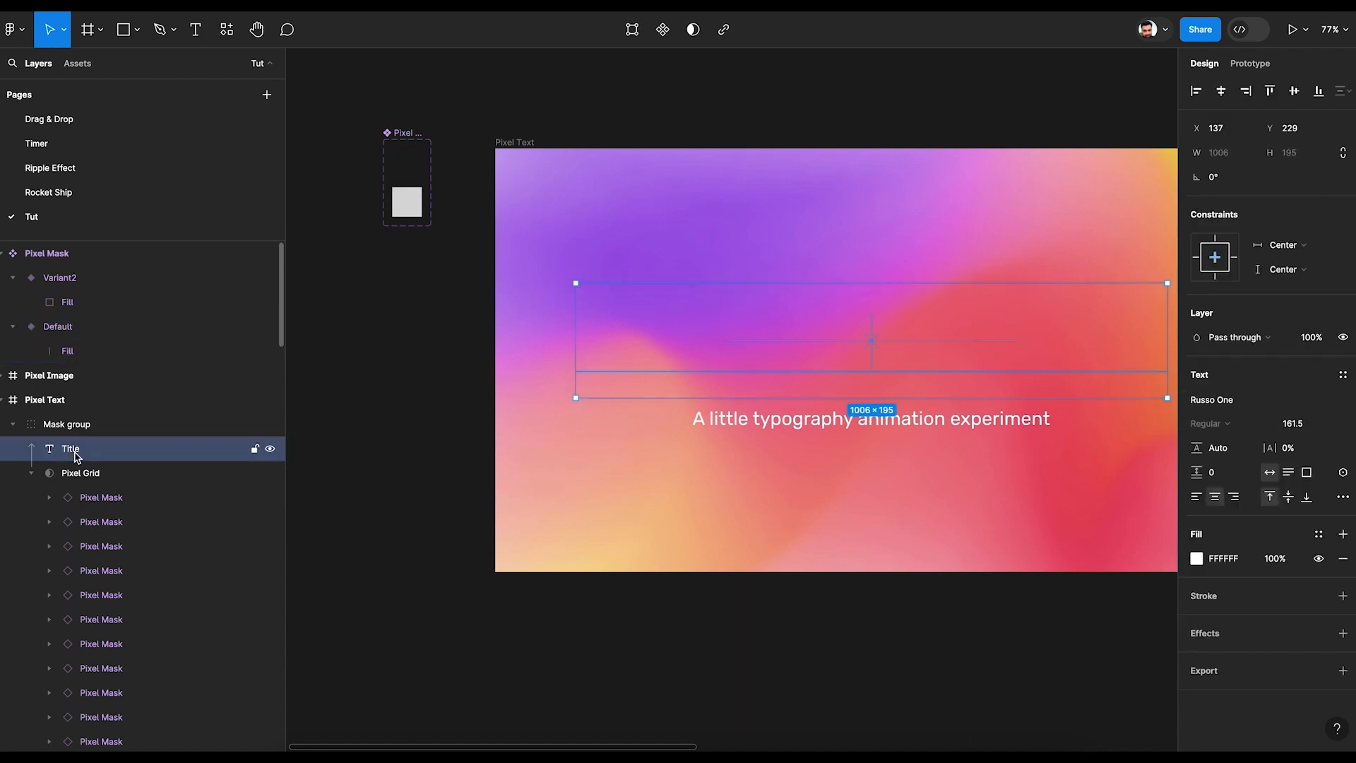
pyautogui.moveTo(455, 387); pyautogui.dragTo(348, 379)
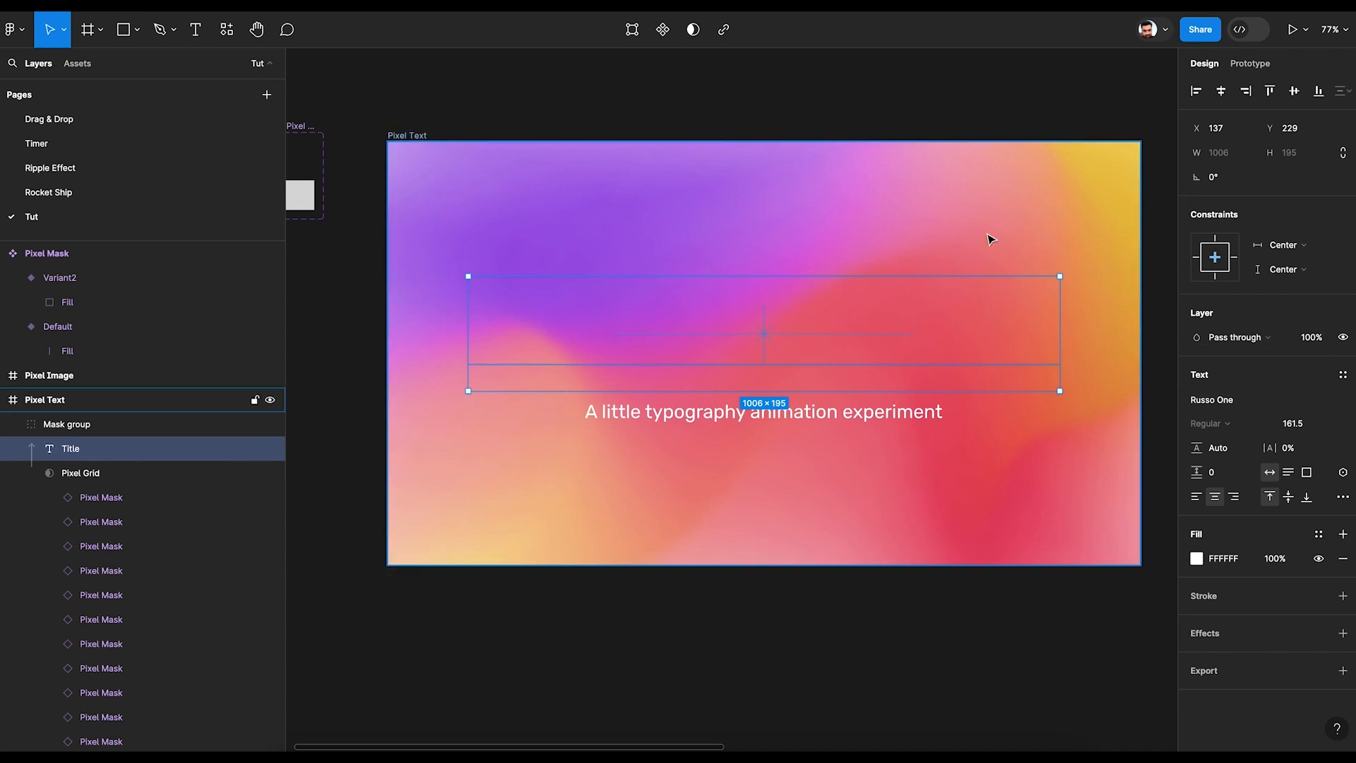
pyautogui.press('Return')
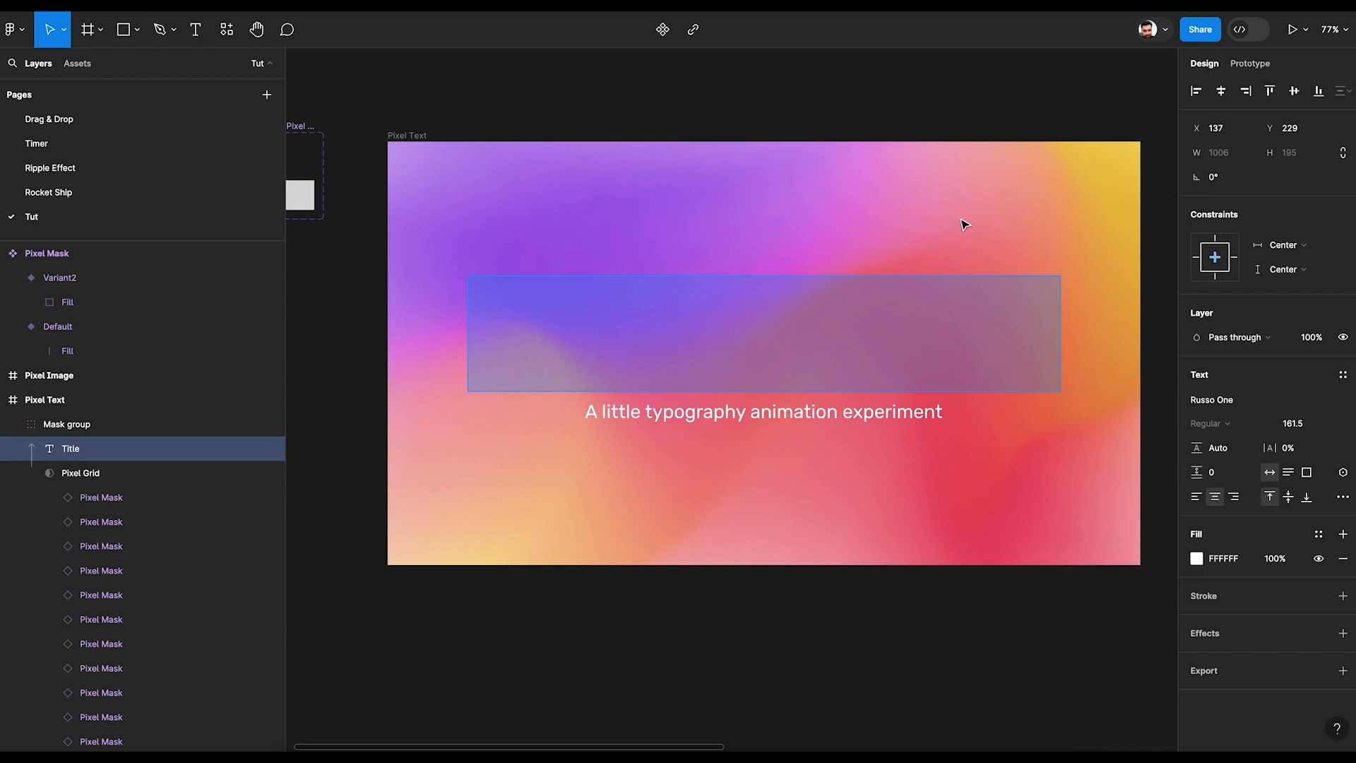
pyautogui.write('Hello')
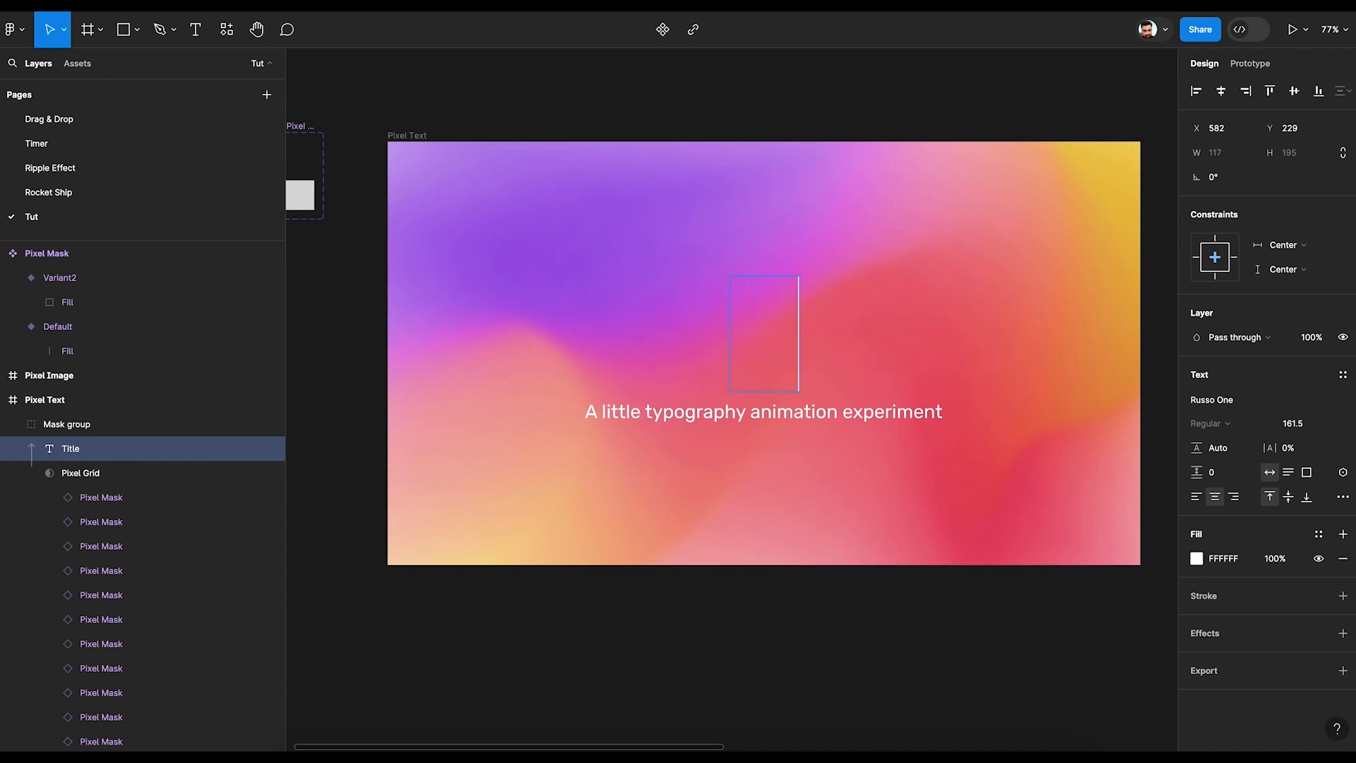
pyautogui.press('BackSpace')
pyautogui.press('BackSpace')
pyautogui.press('BackSpace')
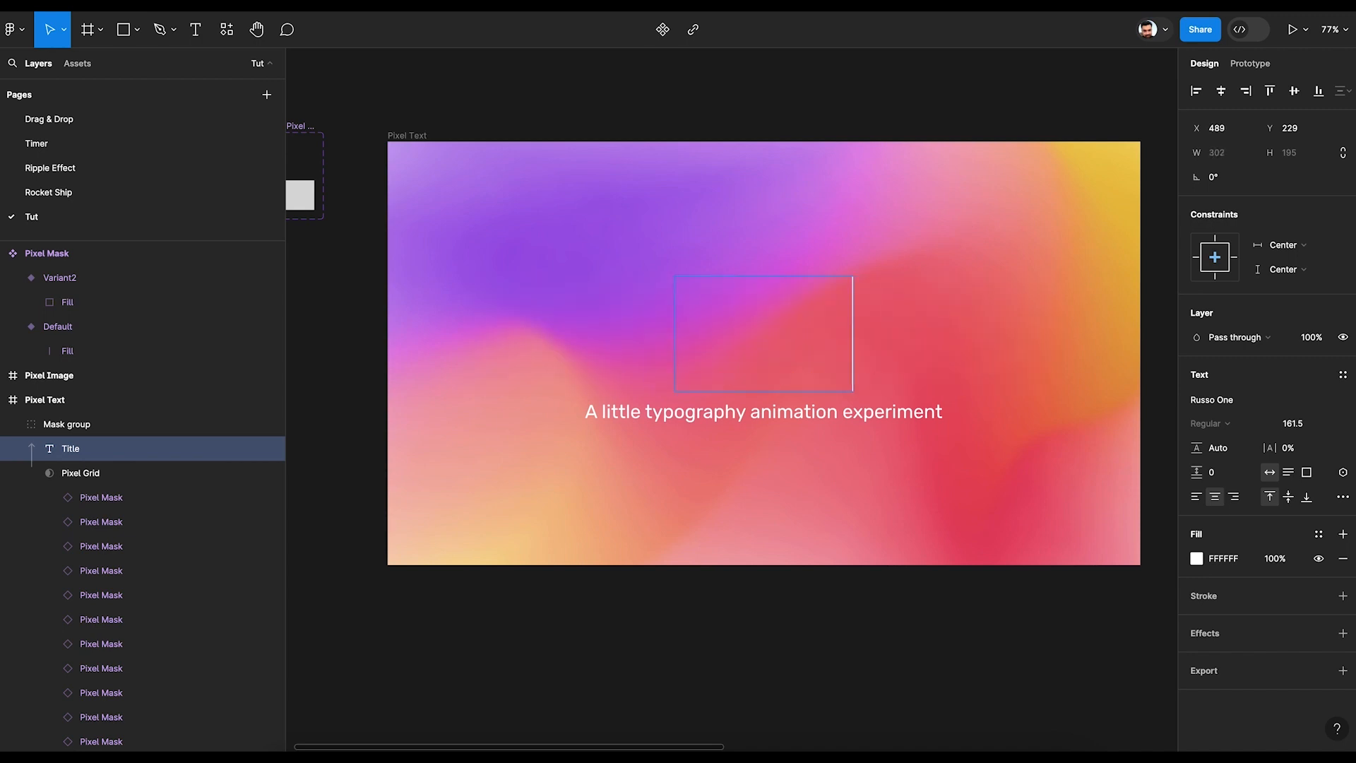
pyautogui.write('llamic')
pyautogui.press('Escape')
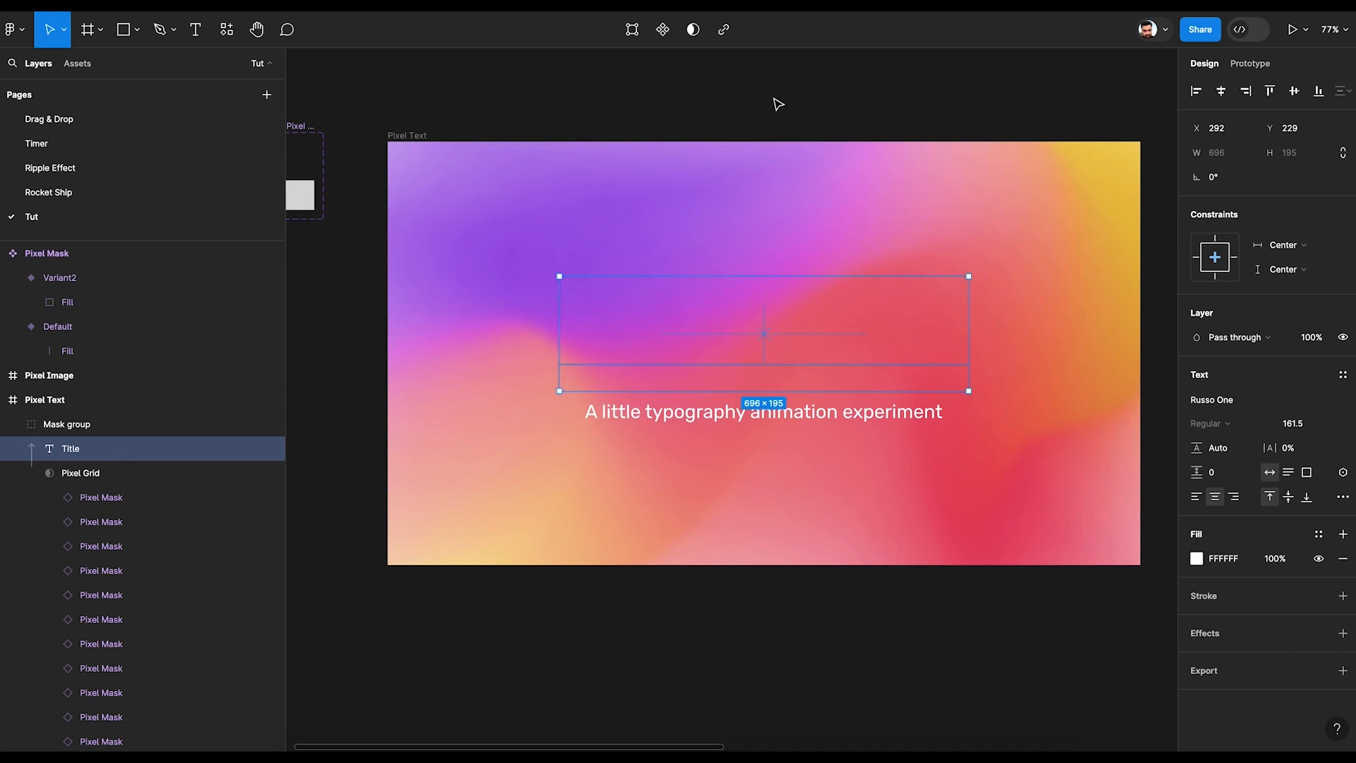
pyautogui.press('Escape')
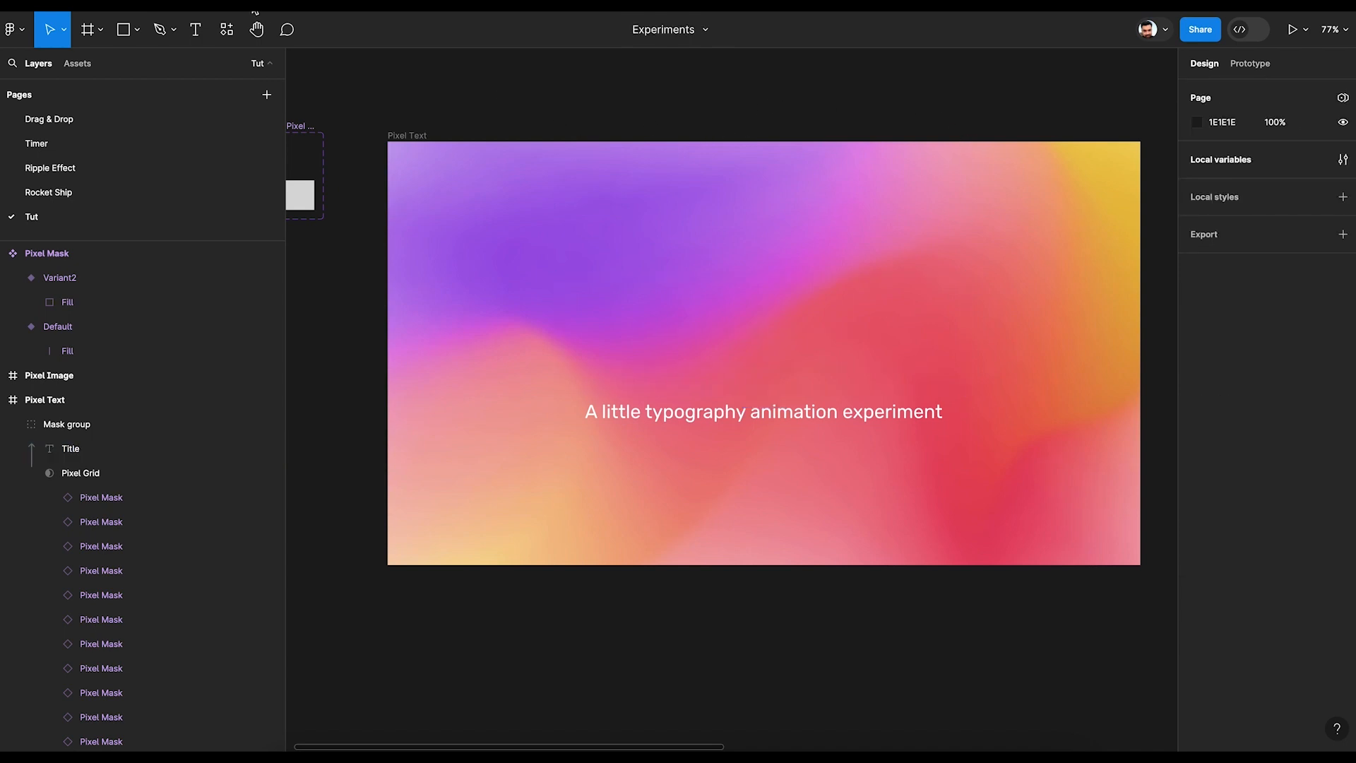
pyautogui.hotkey('ctrl', 'alt', 'Return')
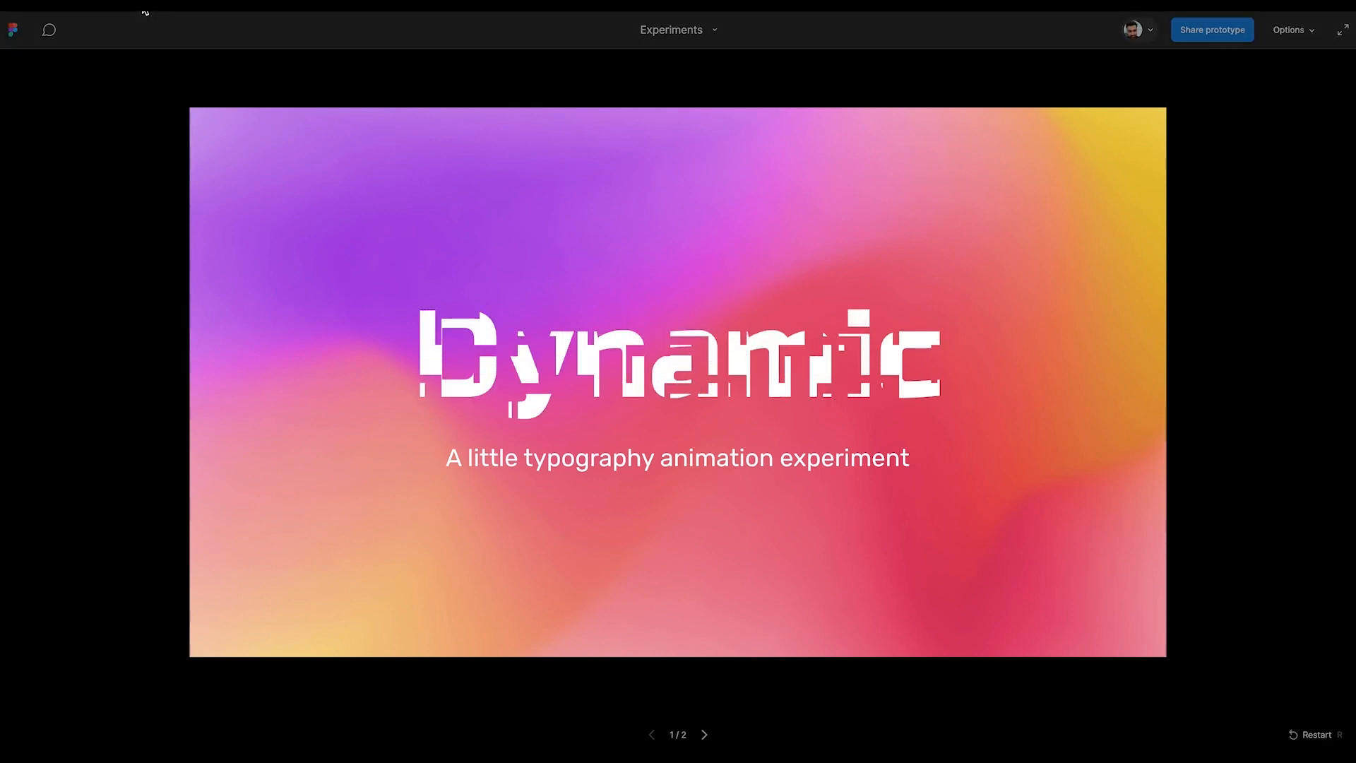
pyautogui.click(143, 11)
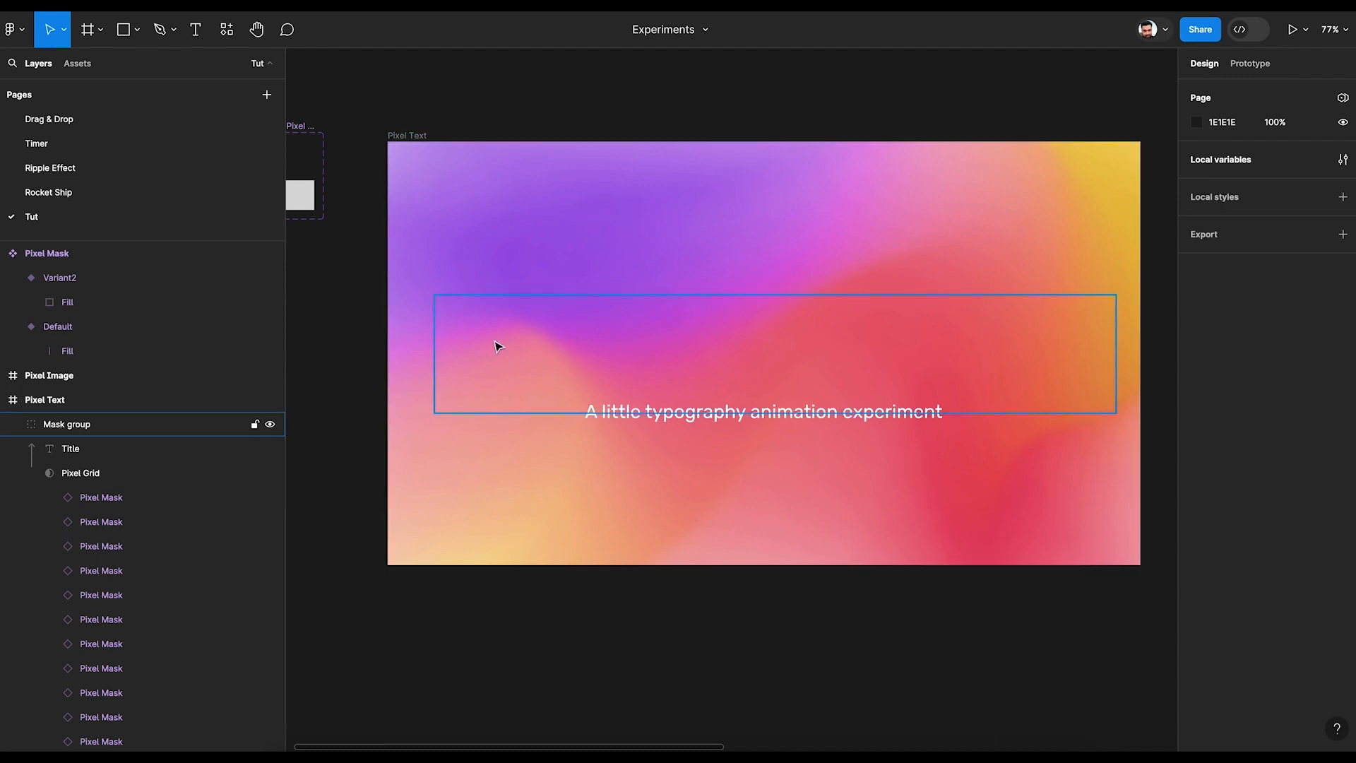
pyautogui.click(474, 347)
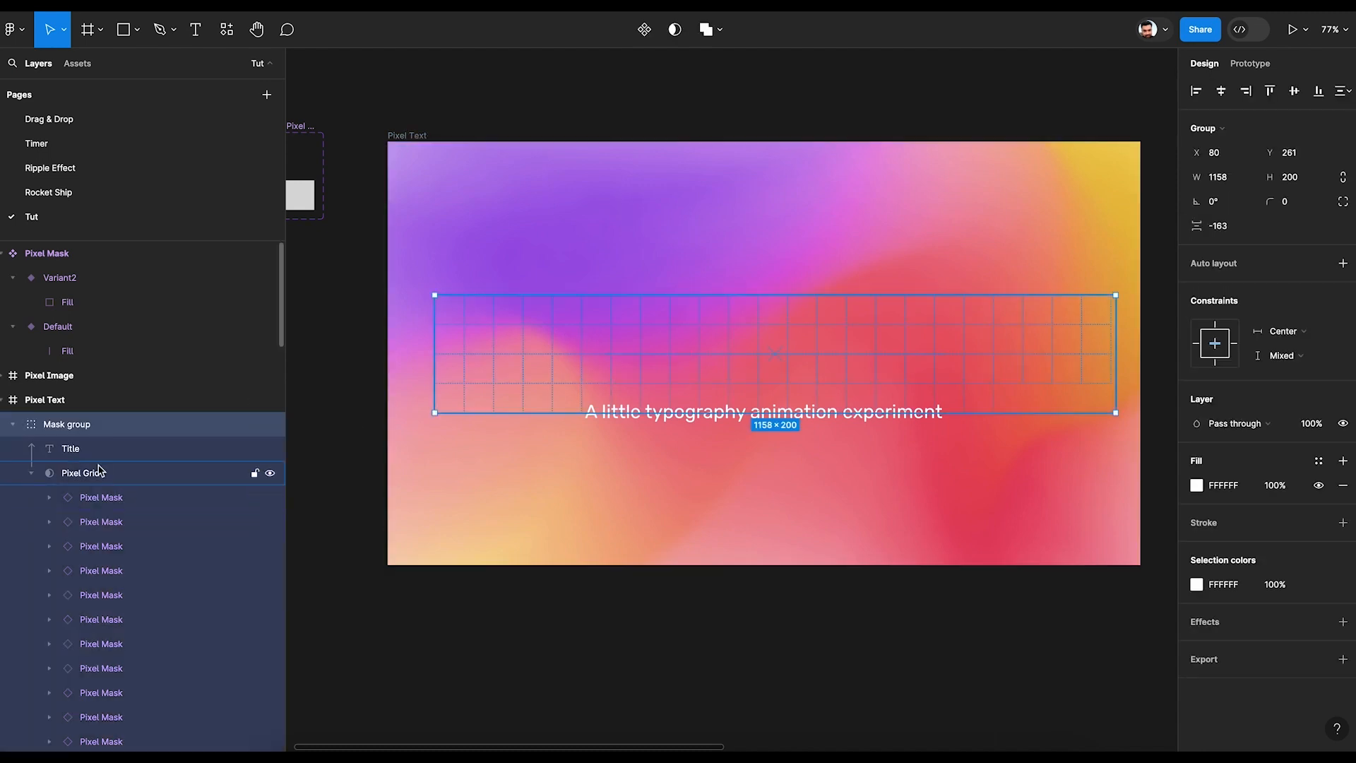
pyautogui.click(666, 351)
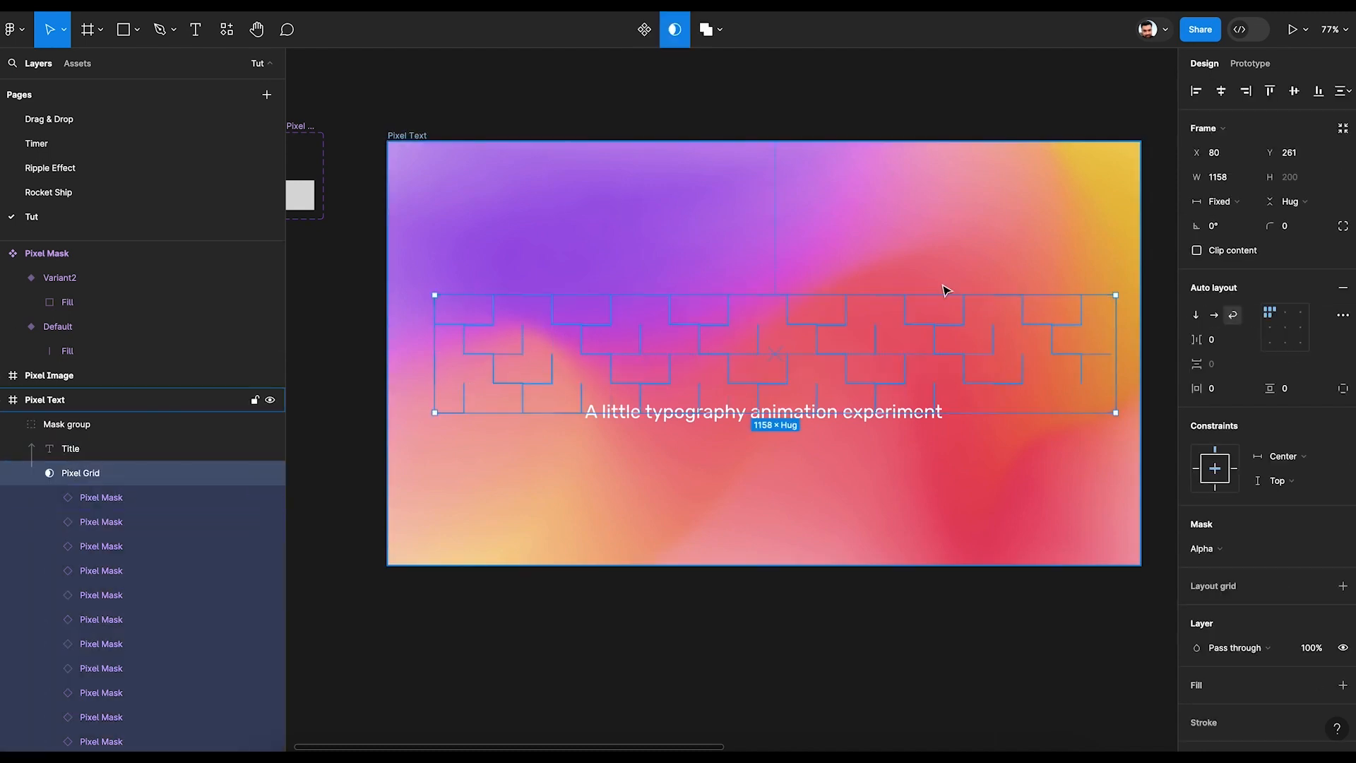
pyautogui.scroll(-5, 947, 290)
pyautogui.scroll(3, 946, 289)
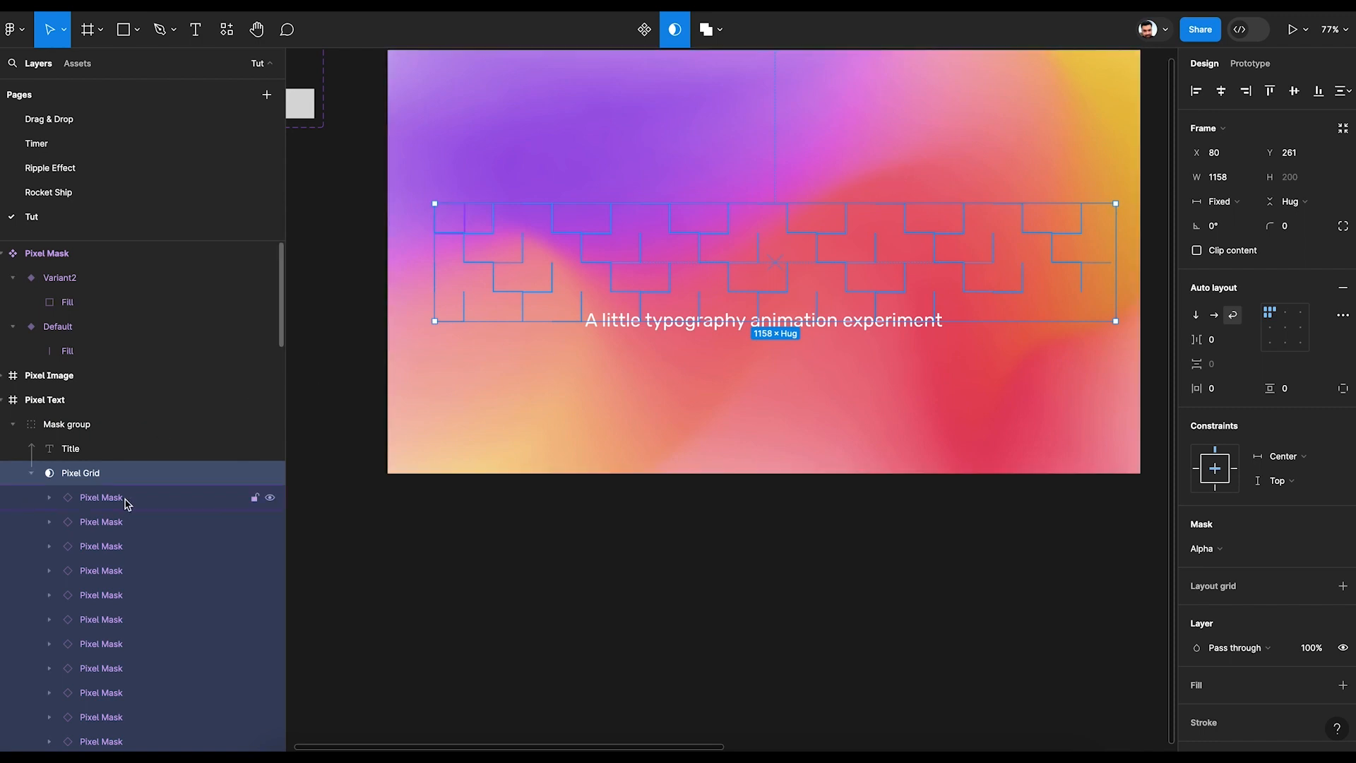
pyautogui.click(101, 497)
pyautogui.scroll(-3, 130, 581)
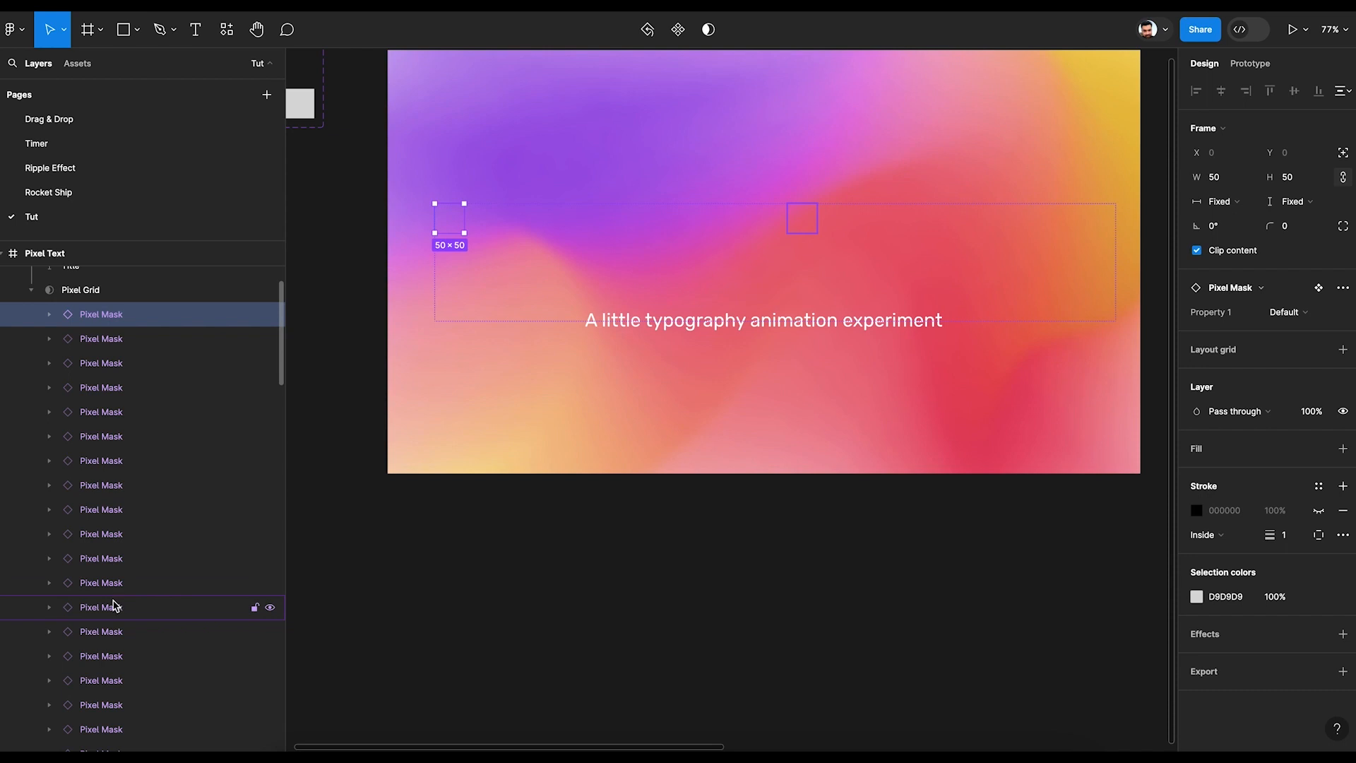
pyautogui.keyDown('shift'); pyautogui.click(113, 606); pyautogui.keyUp('shift')
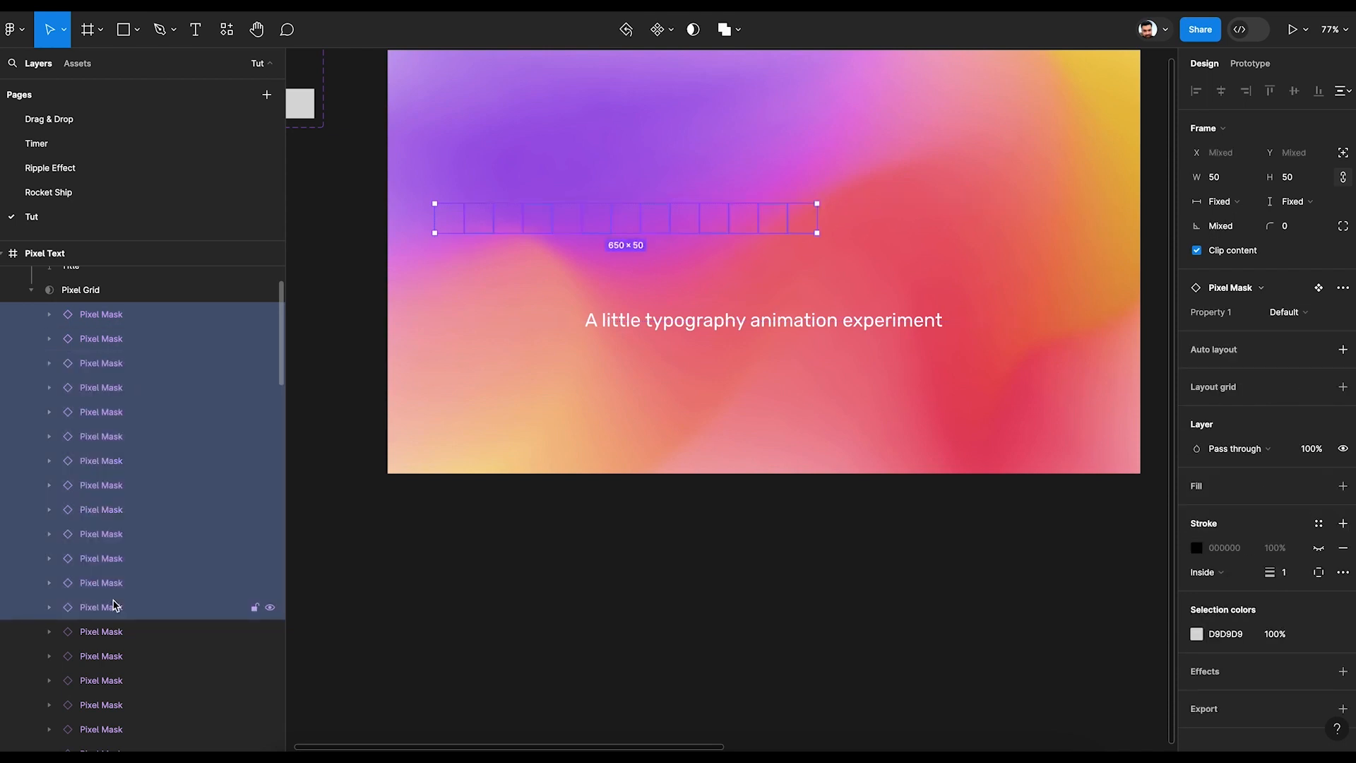
pyautogui.press('Escape')
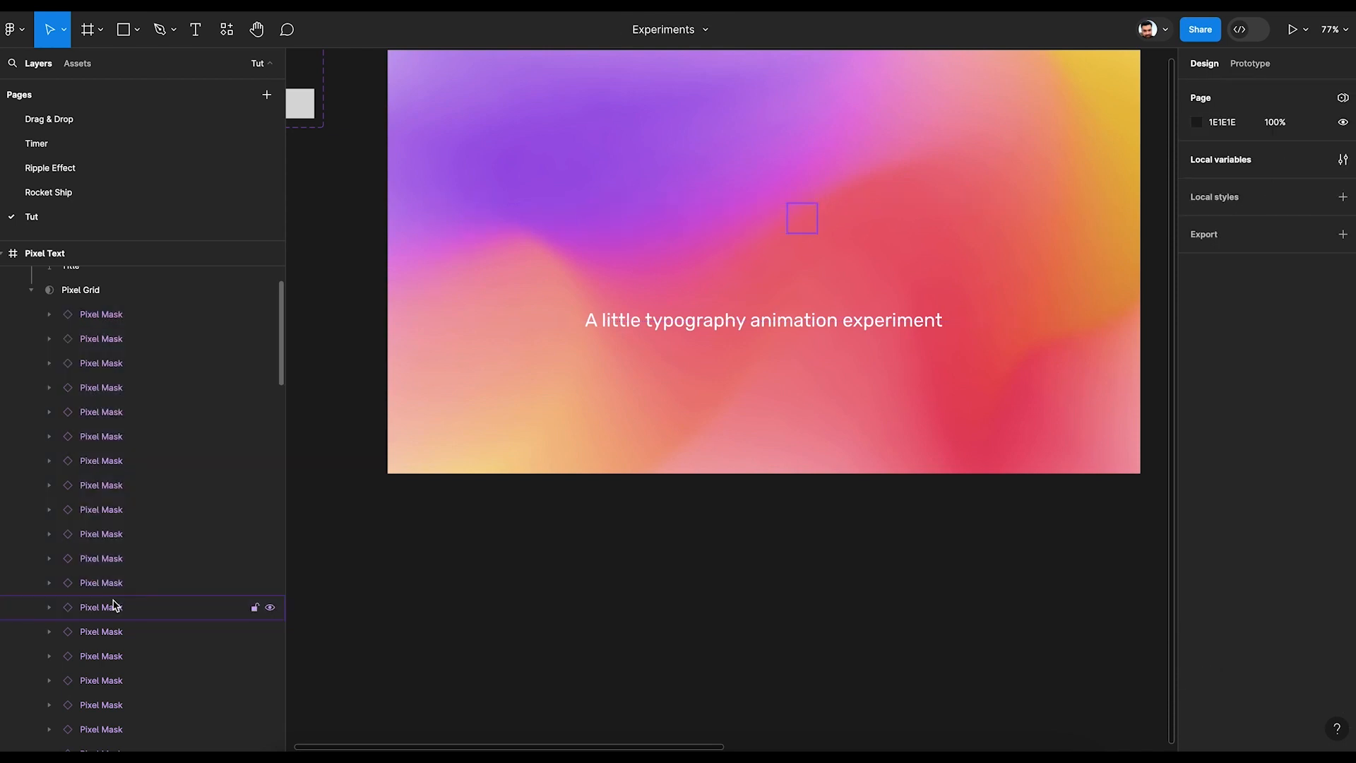
# - Select every Pixel Mask instance in the Pixel Grid and resize them to 100 × 100
pyautogui.click(115, 315)
pyautogui.scroll(-2, 139, 396)
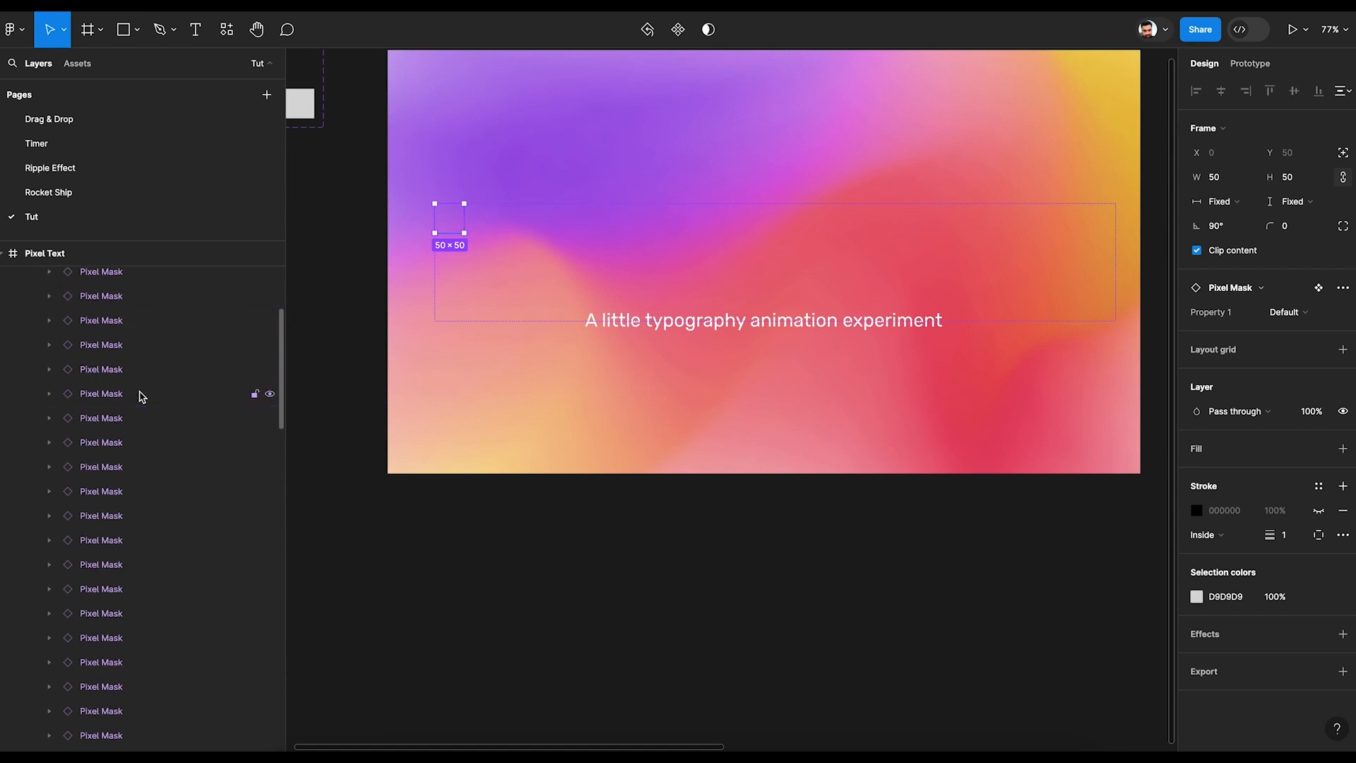
pyautogui.hotkey('ctrl', 'a')
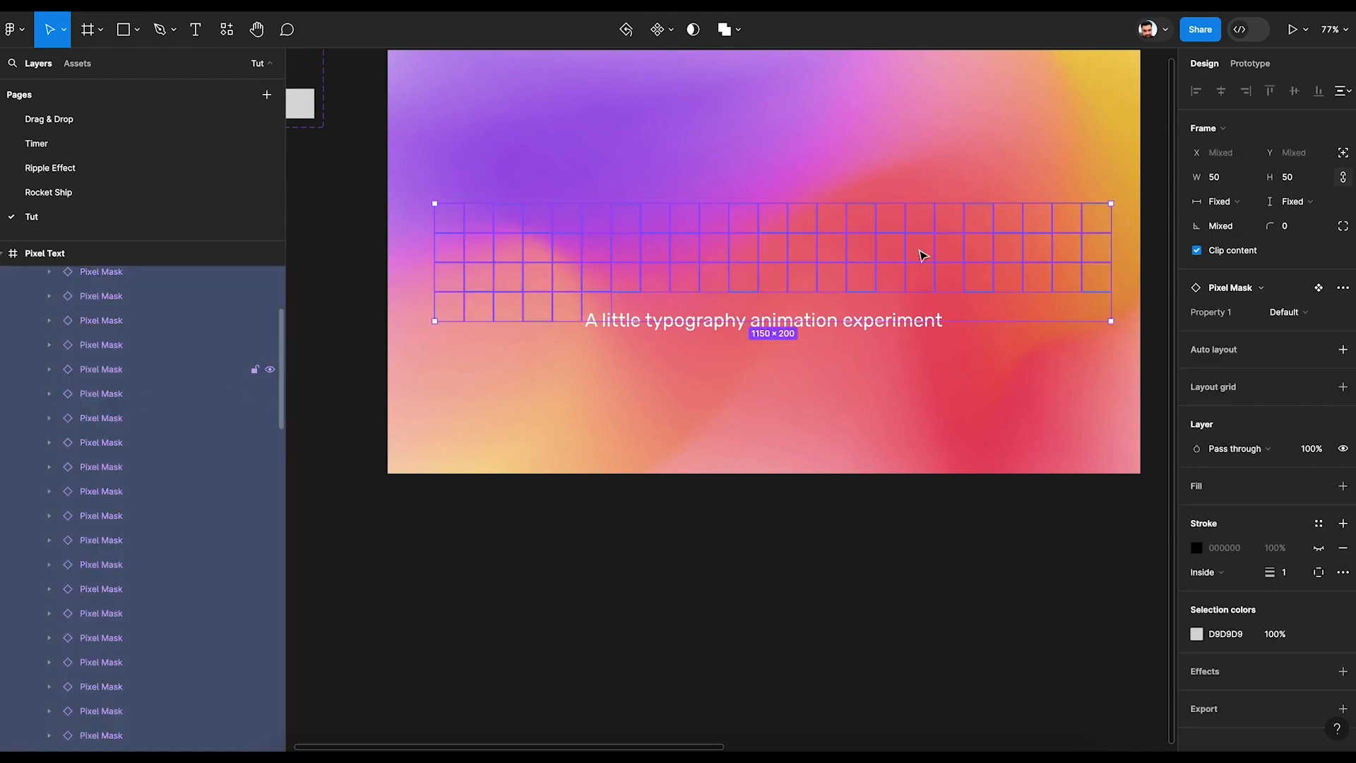
pyautogui.click(1233, 187)
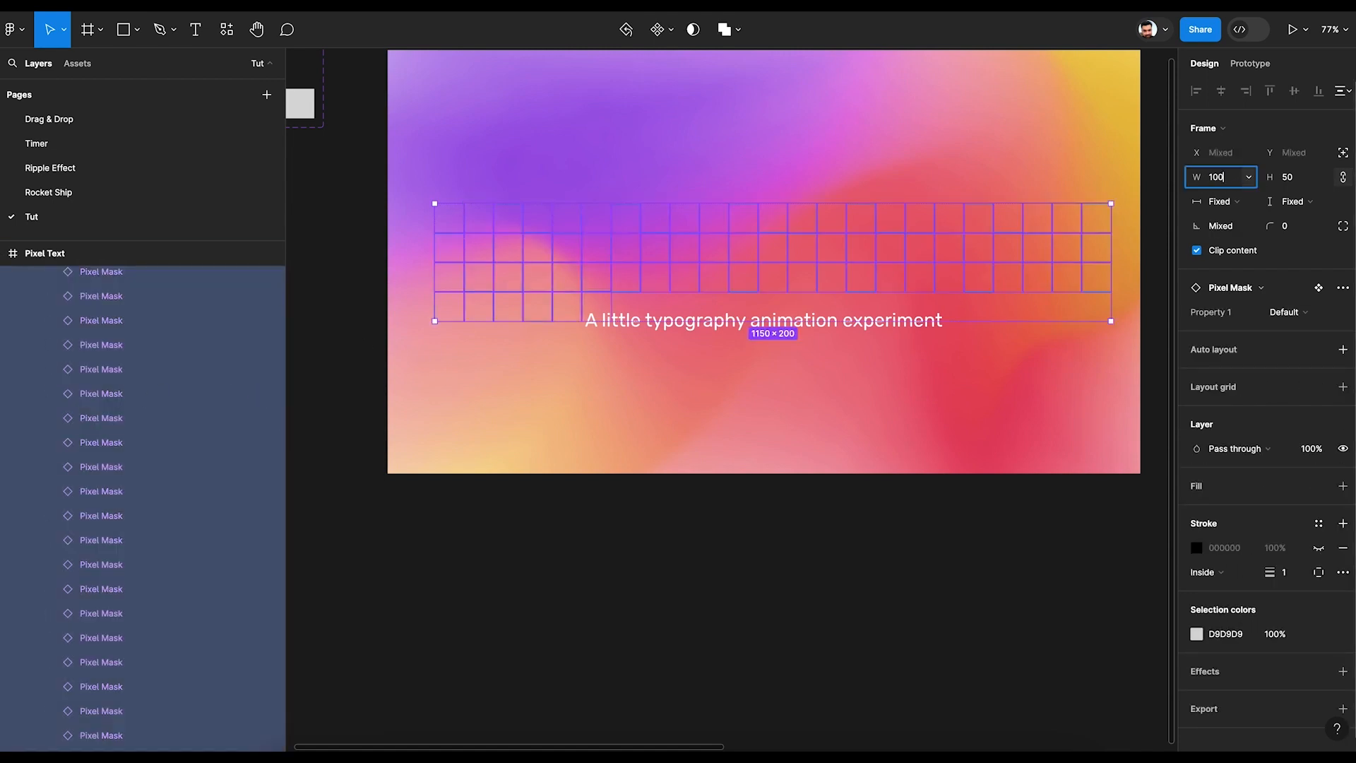
pyautogui.press('Return')
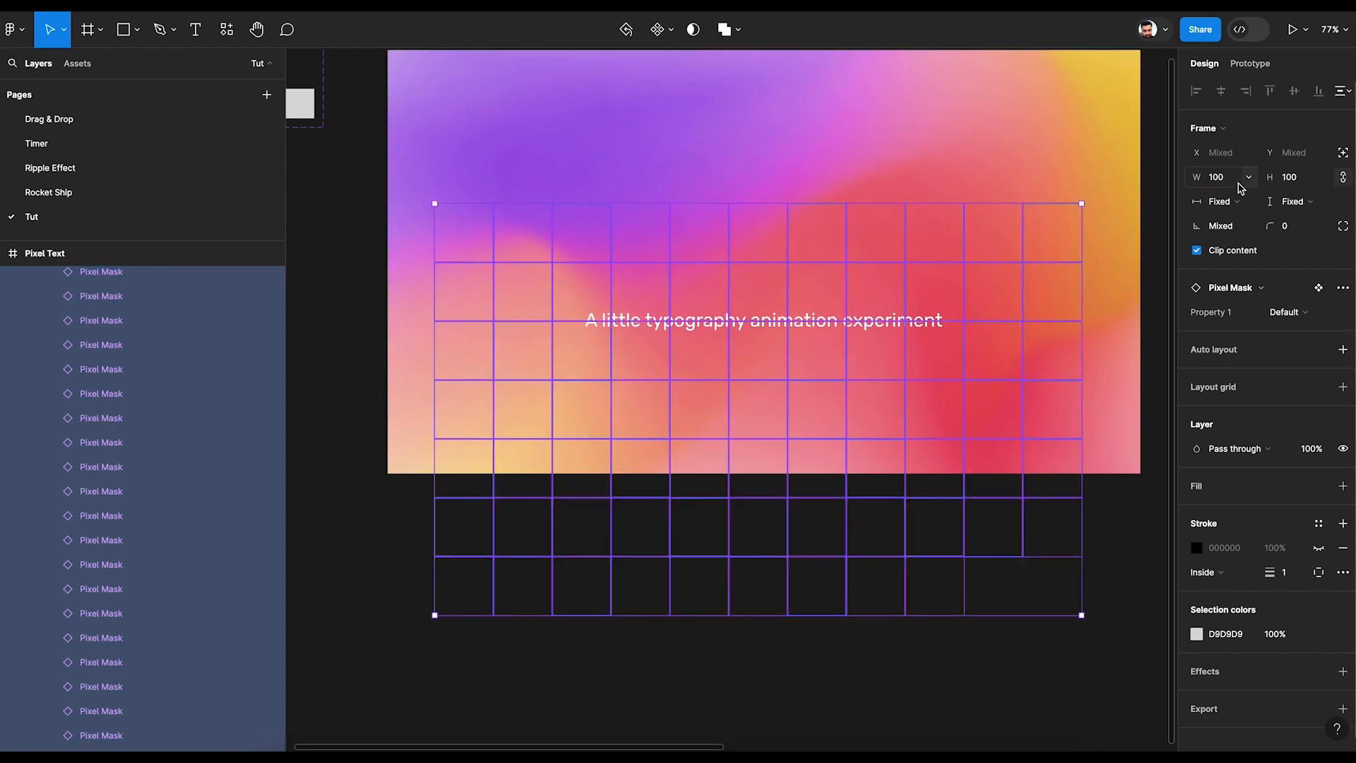
# - Resize all the selected Pixel Mask instances to 80 × 80
pyautogui.click(1217, 182)
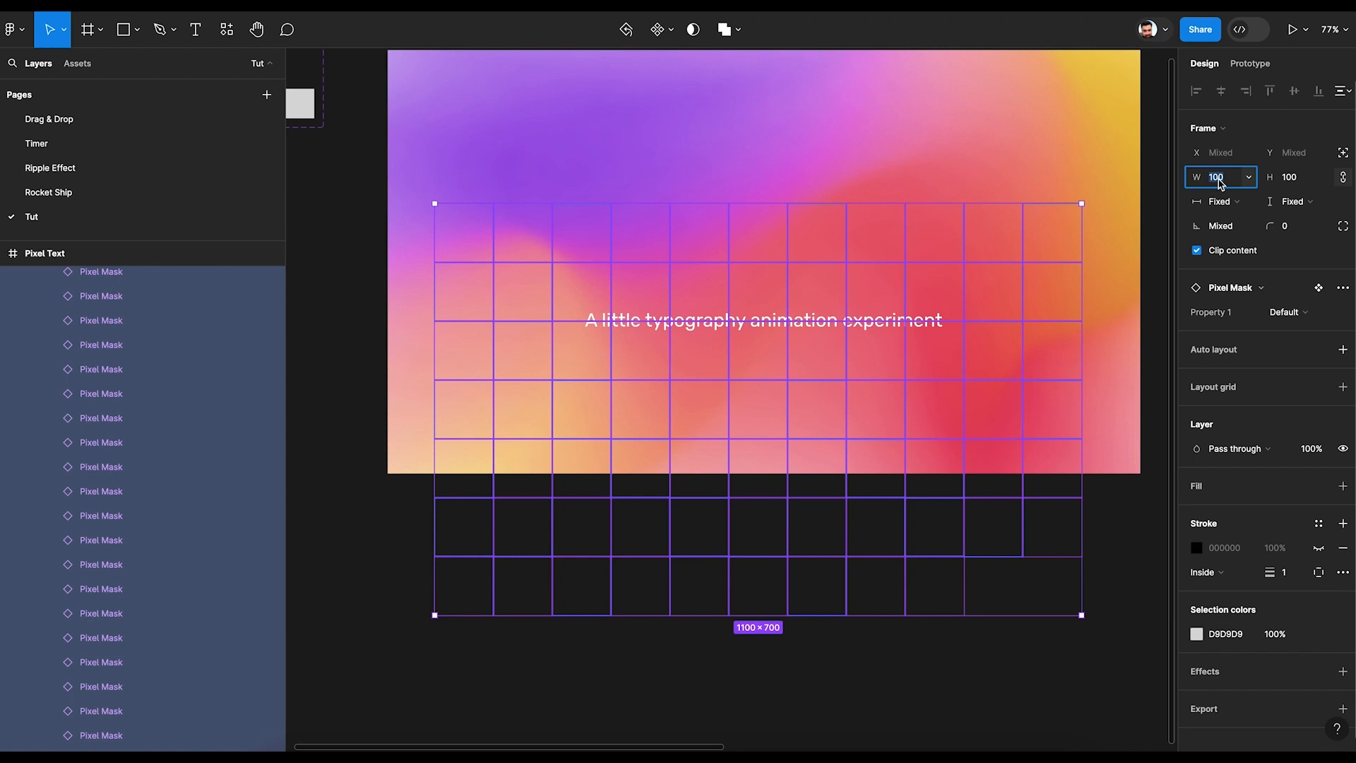
pyautogui.write('80')
pyautogui.press('Return')
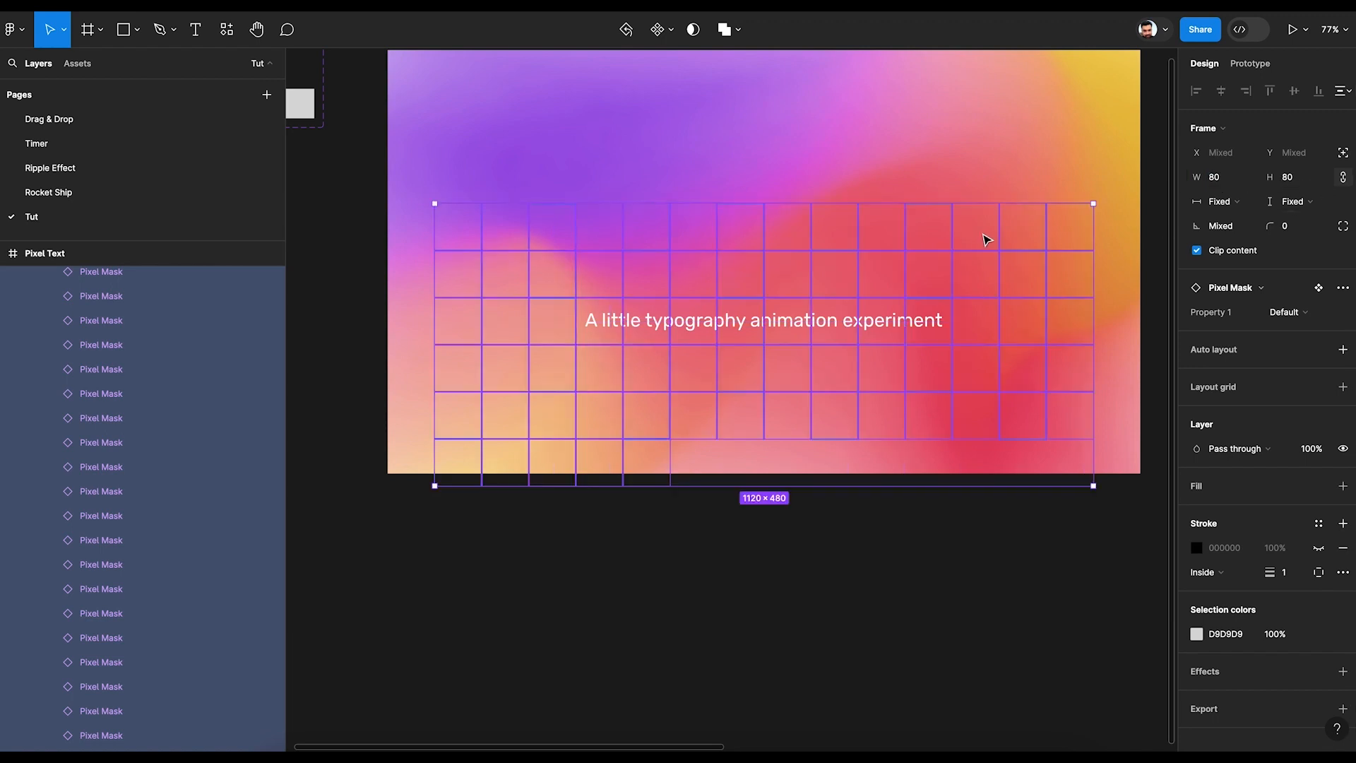
# - Select the Pixel Grid mask and move it up to Y 181 so it covers the title
pyautogui.scroll(5, 134, 394)
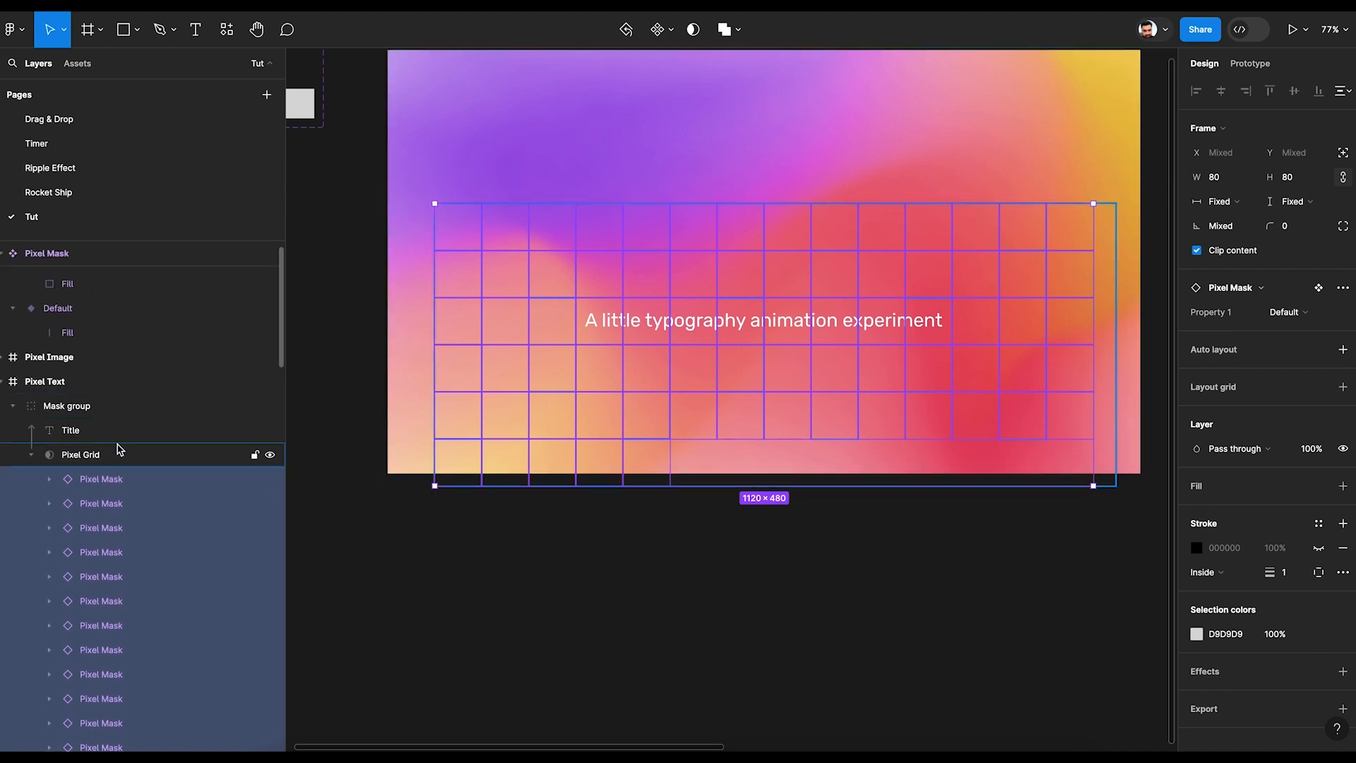
pyautogui.click(117, 450)
pyautogui.hotkey('shift', 'Up')
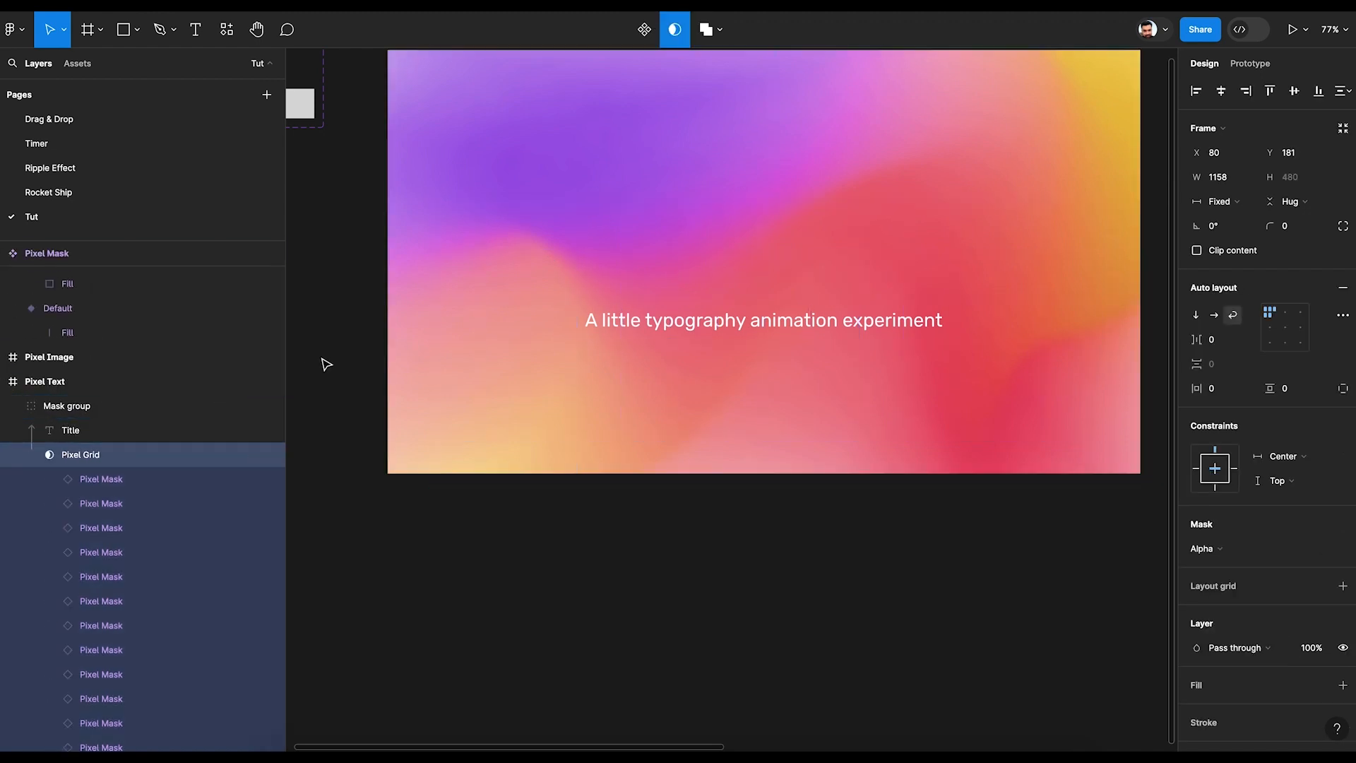
# - Reload the prototype preview to replay the title reveal with the larger pixels
pyautogui.click(237, 7)
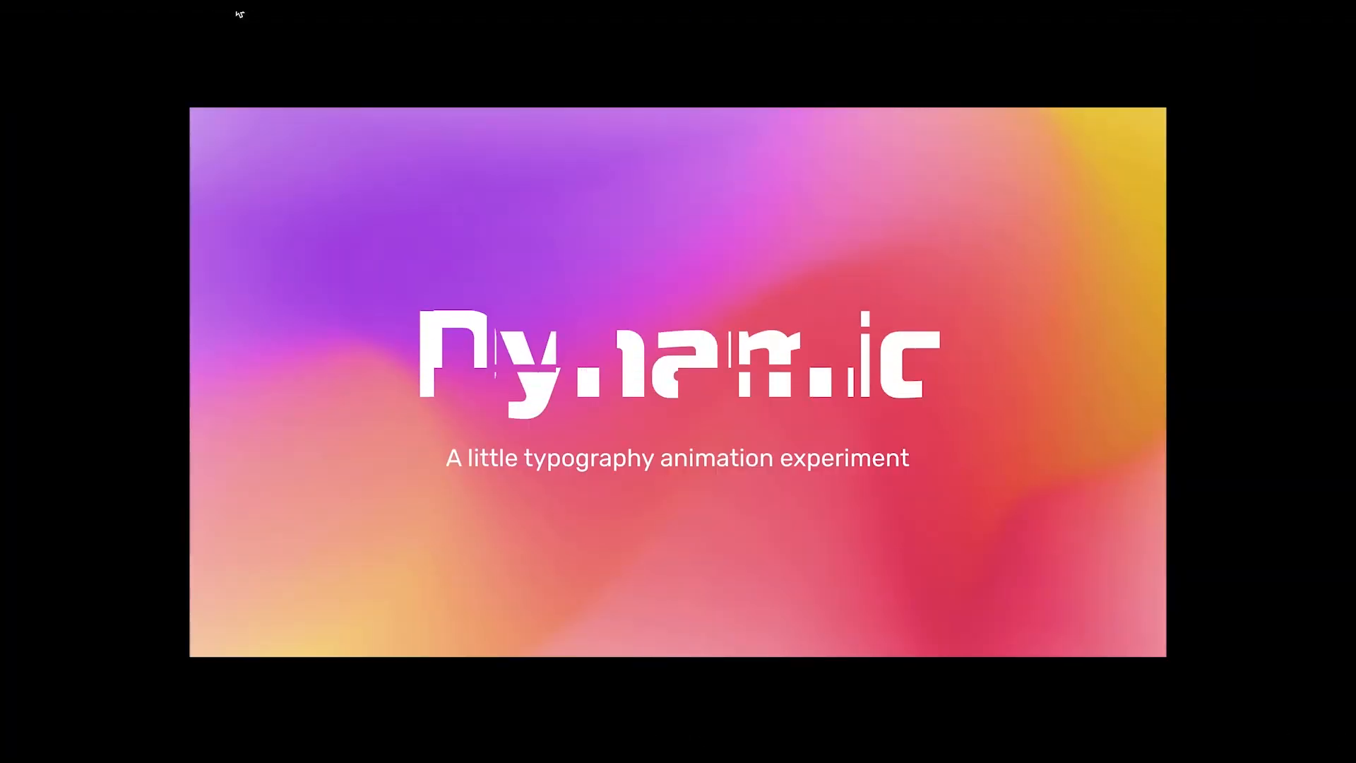
pyautogui.rightClick(239, 14)
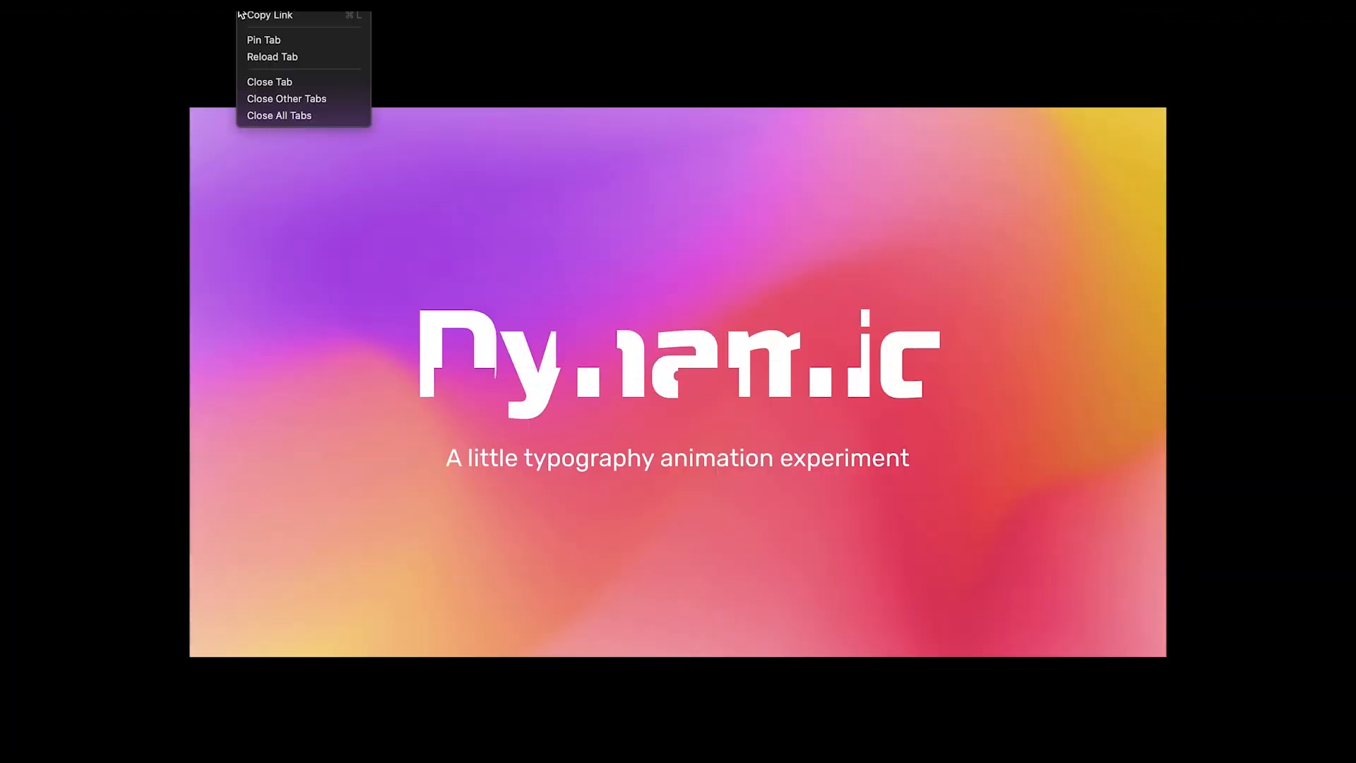
pyautogui.click(268, 57)
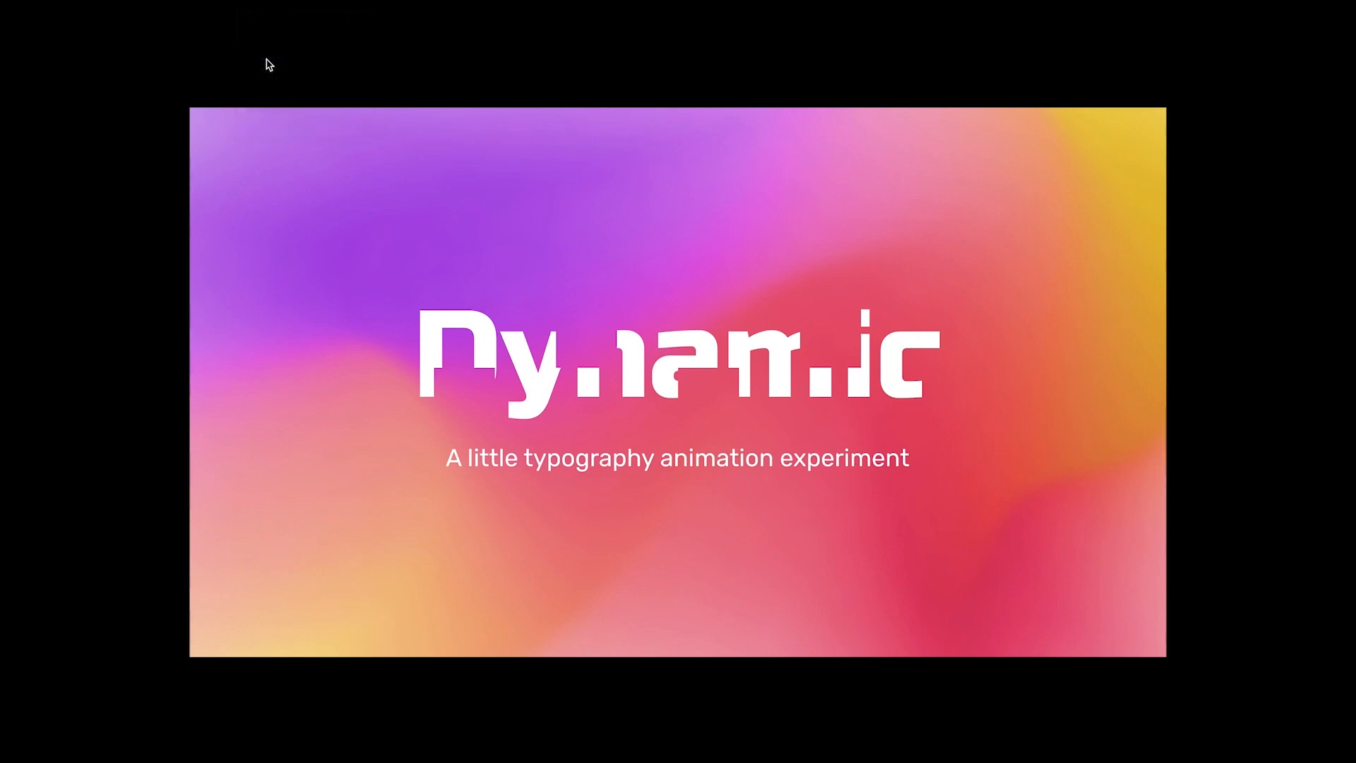
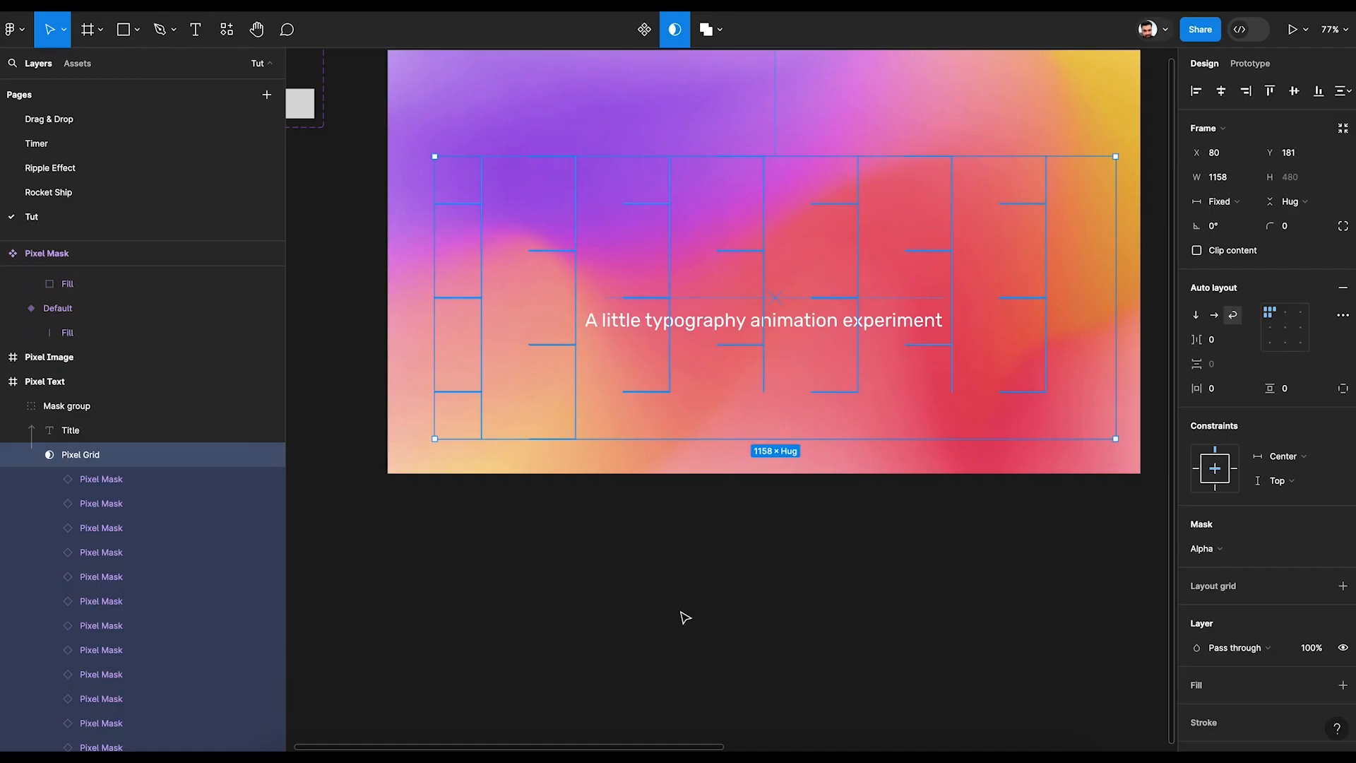
# - Duplicate the Pixel Mask component set and place the copy just beside the Pixel Image frame at X 712, Y 255
pyautogui.click(685, 618)
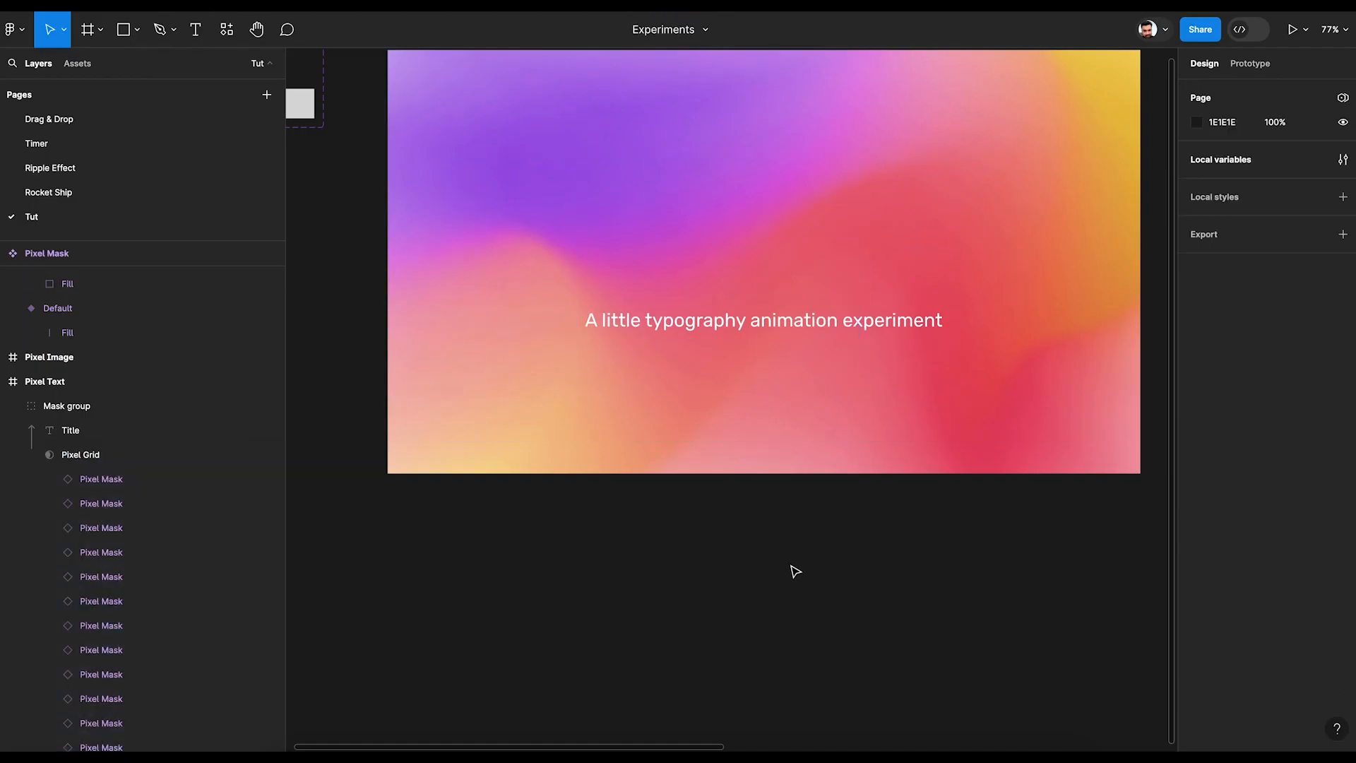
pyautogui.scroll(-3, 796, 571)
pyautogui.scroll(3, 797, 558)
pyautogui.scroll(3, 794, 548)
pyautogui.keyDown('ctrl'); pyautogui.scroll(-5, 793, 549); pyautogui.keyUp('ctrl')
pyautogui.hscroll(3, 848, 379)
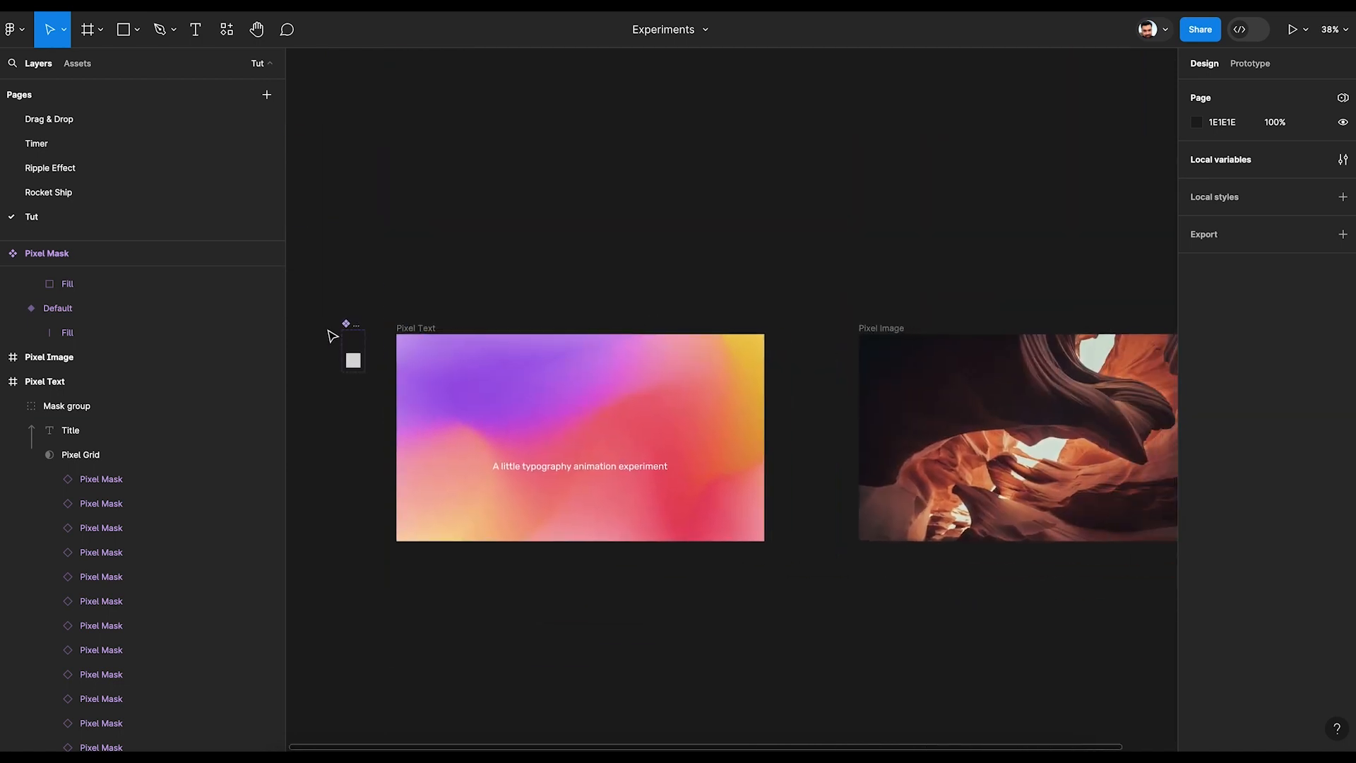
pyautogui.click(352, 329)
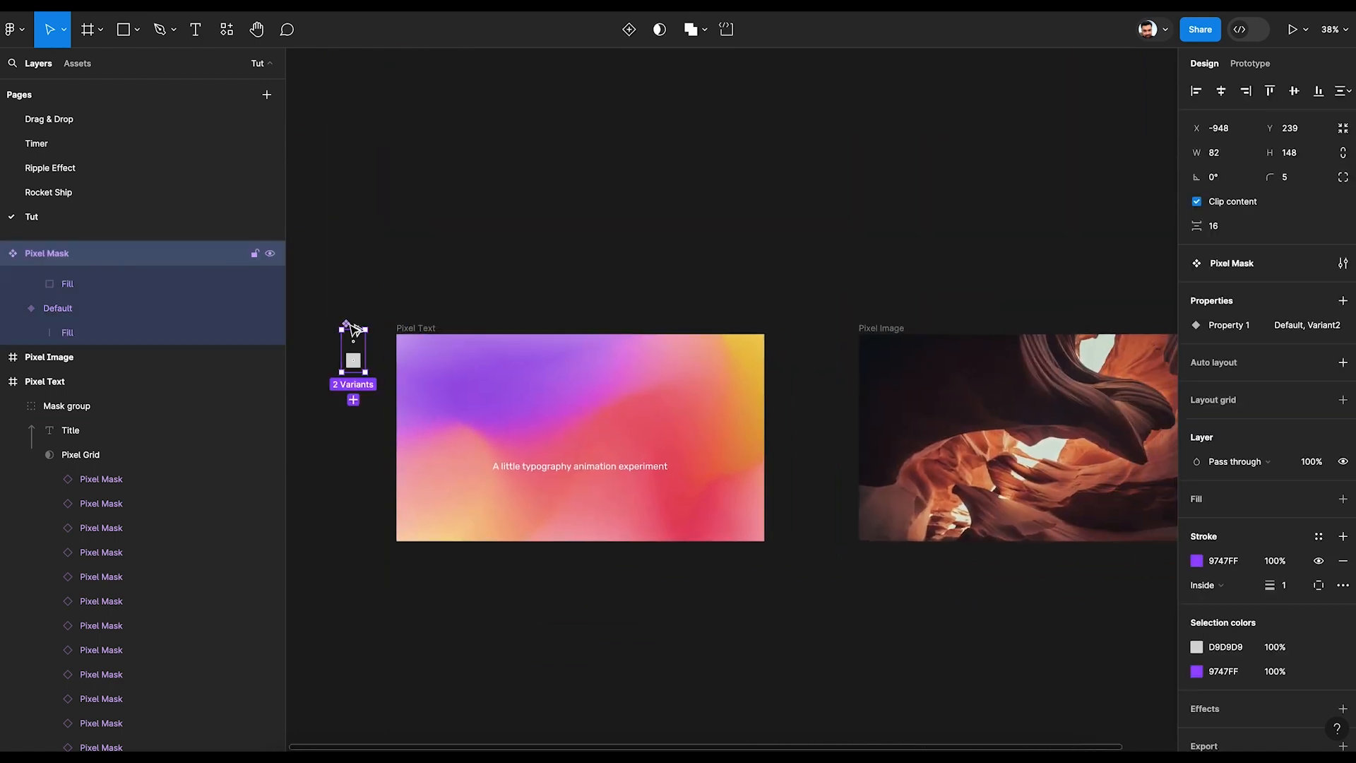
pyautogui.keyDown('alt'); pyautogui.moveTo(353, 329); pyautogui.dragTo(836, 330); pyautogui.keyUp('alt')
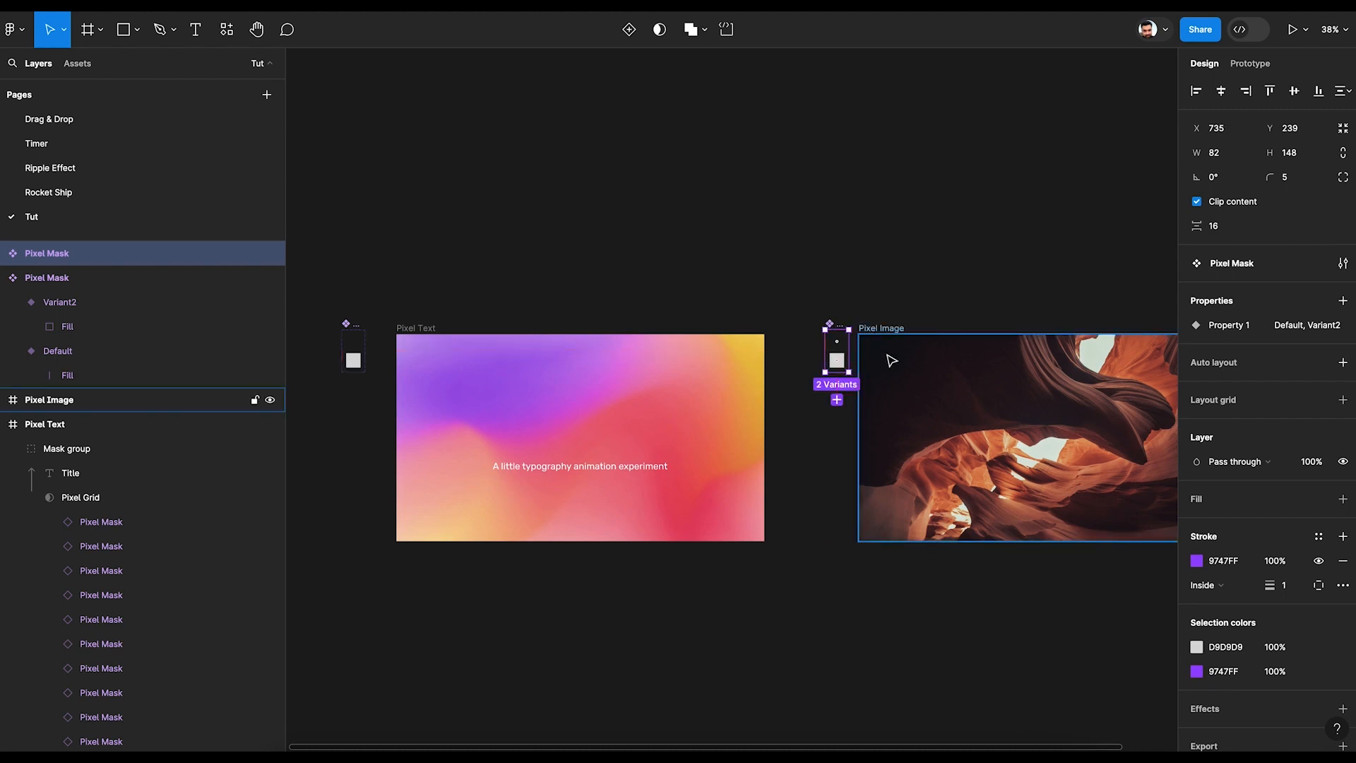
pyautogui.hotkey('shift', '2')
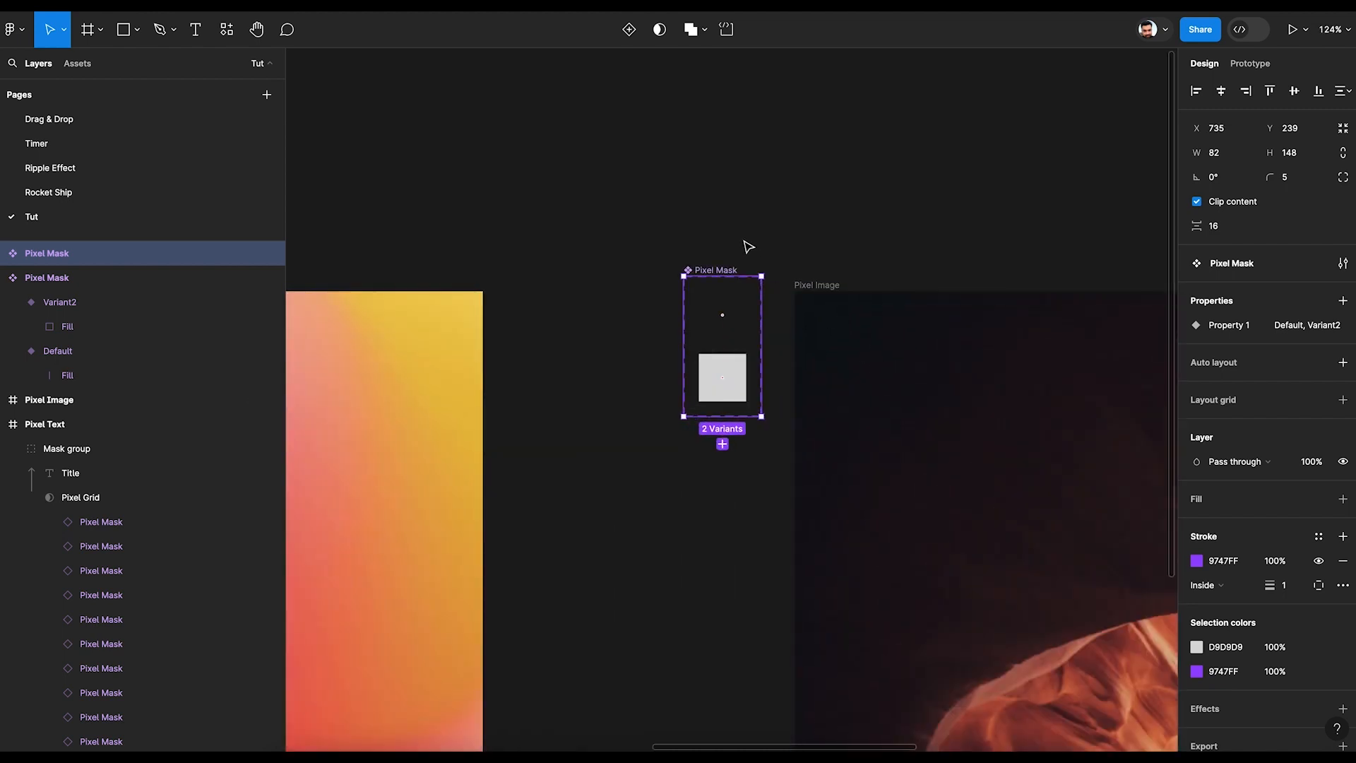
pyautogui.moveTo(716, 270); pyautogui.dragTo(694, 285)
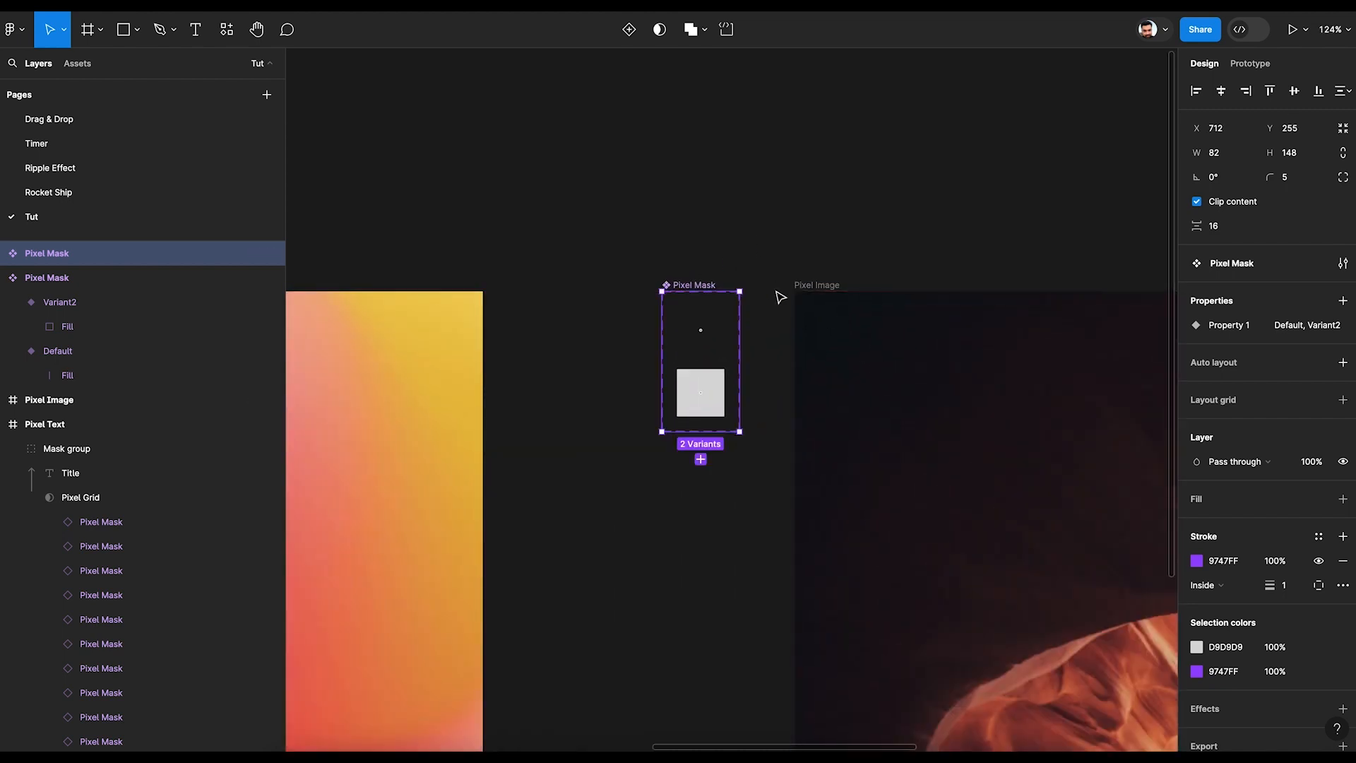
pyautogui.click(780, 313)
# - Draw a circle above the duplicated Pixel Mask set and size it to 50 × 50
pyautogui.scroll(5, 780, 313)
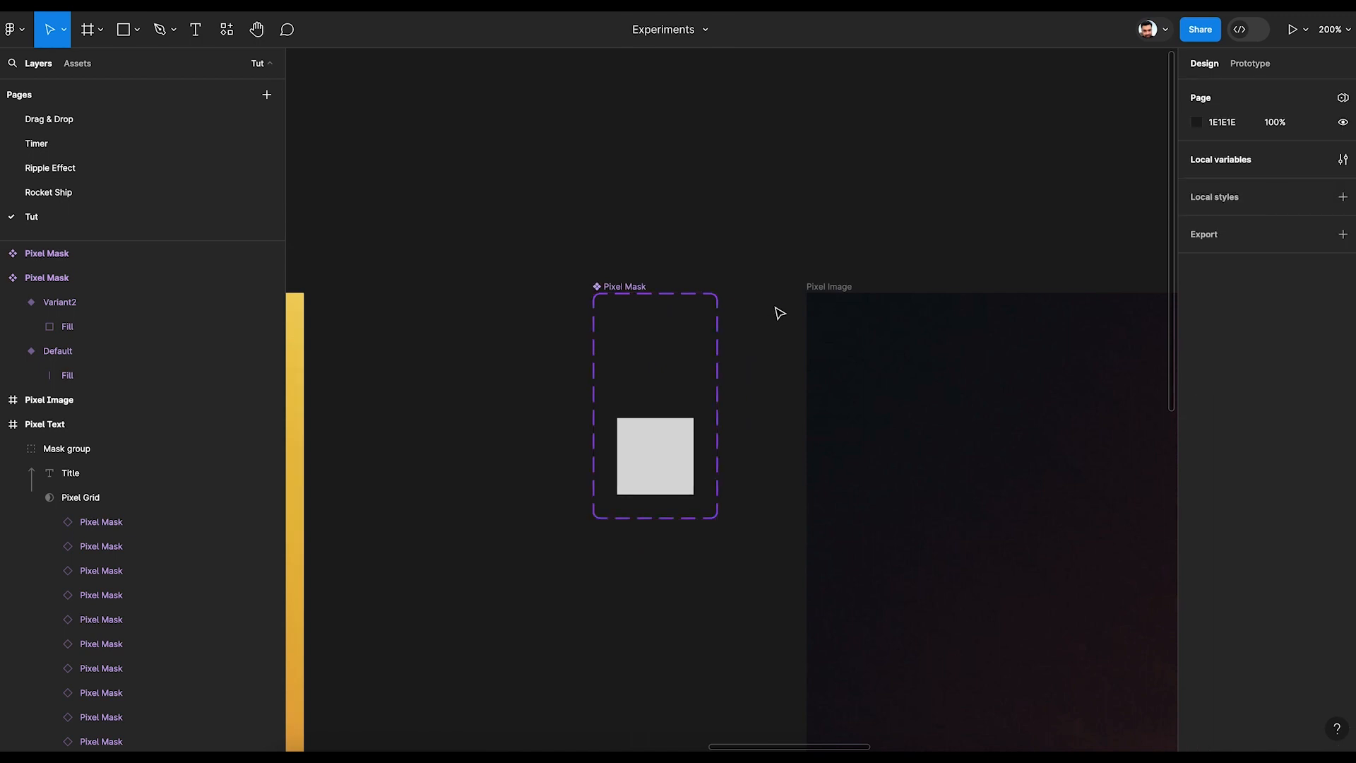
pyautogui.click(135, 29)
pyautogui.click(113, 125)
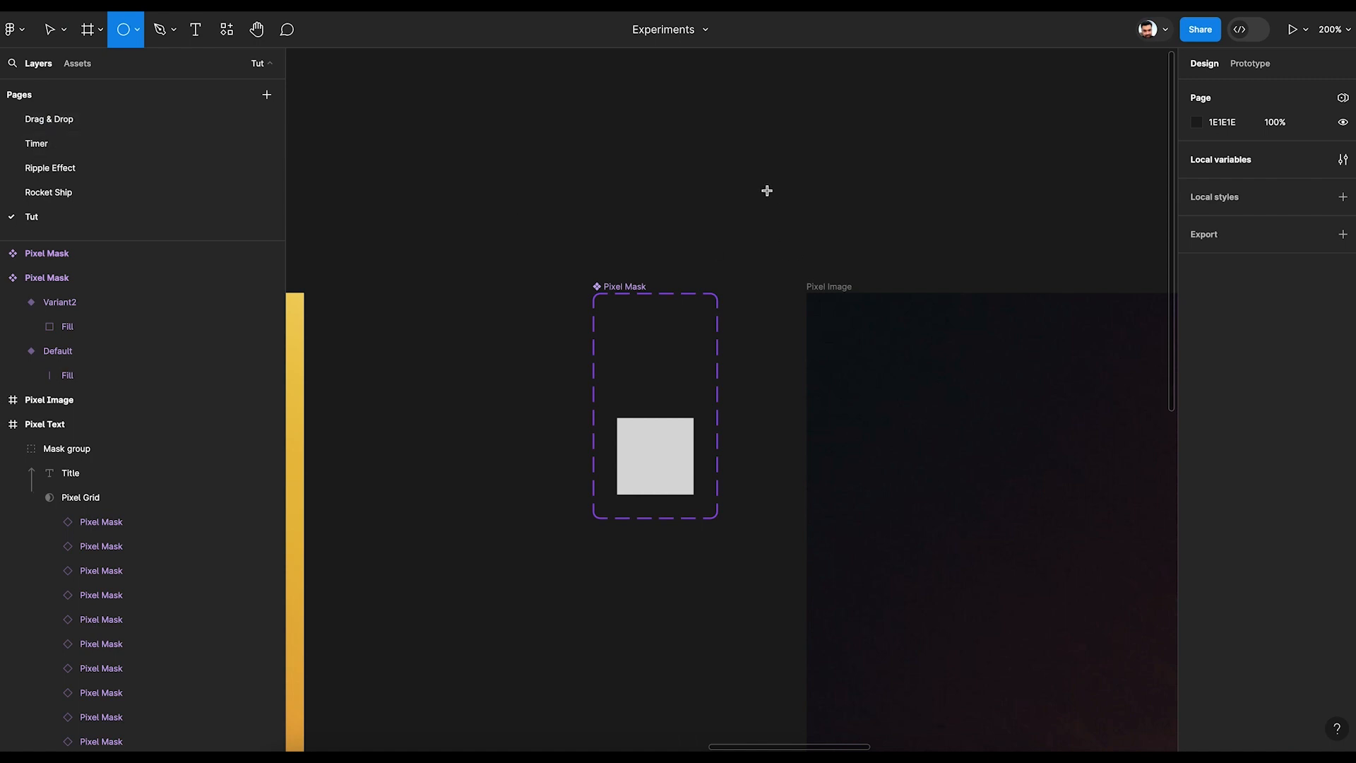
pyautogui.moveTo(592, 105); pyautogui.dragTo(688, 182)
pyautogui.click(1215, 157)
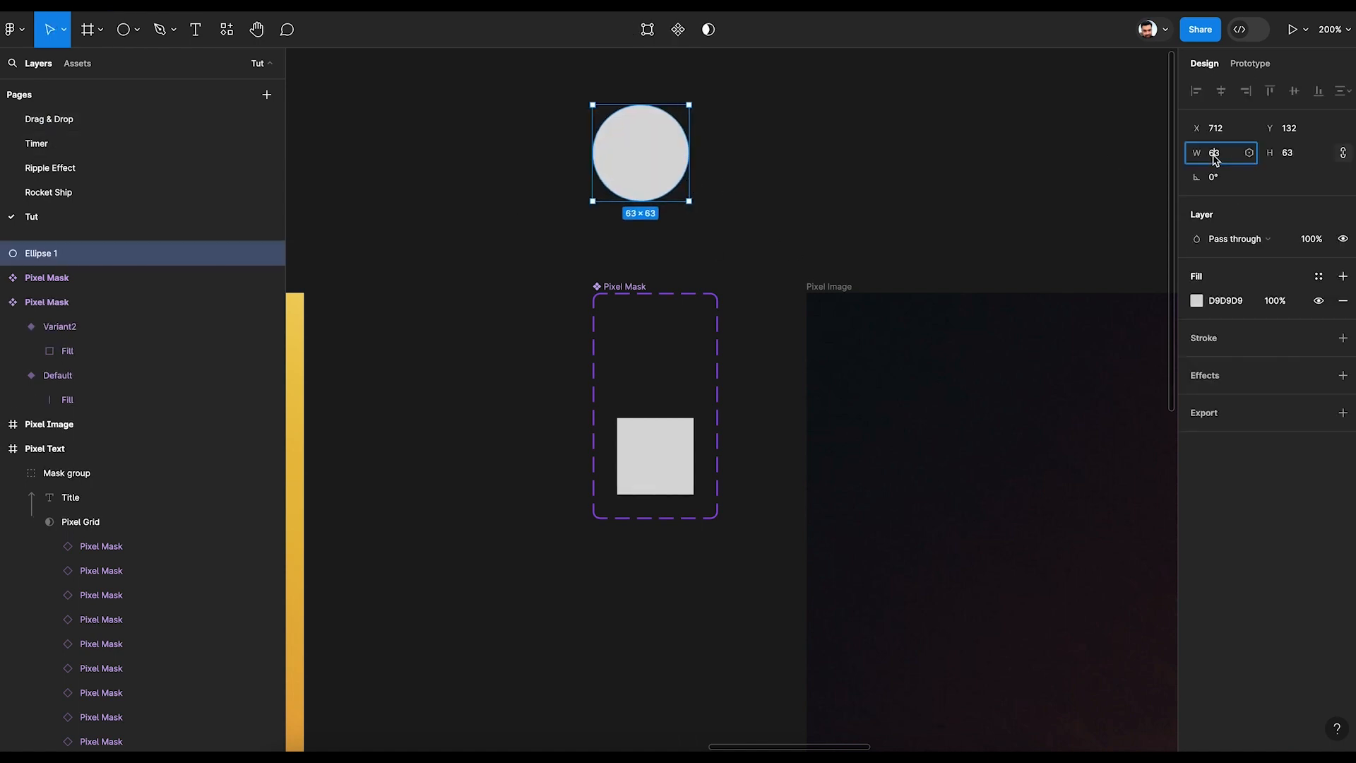
pyautogui.press('Tab')
pyautogui.write('5')
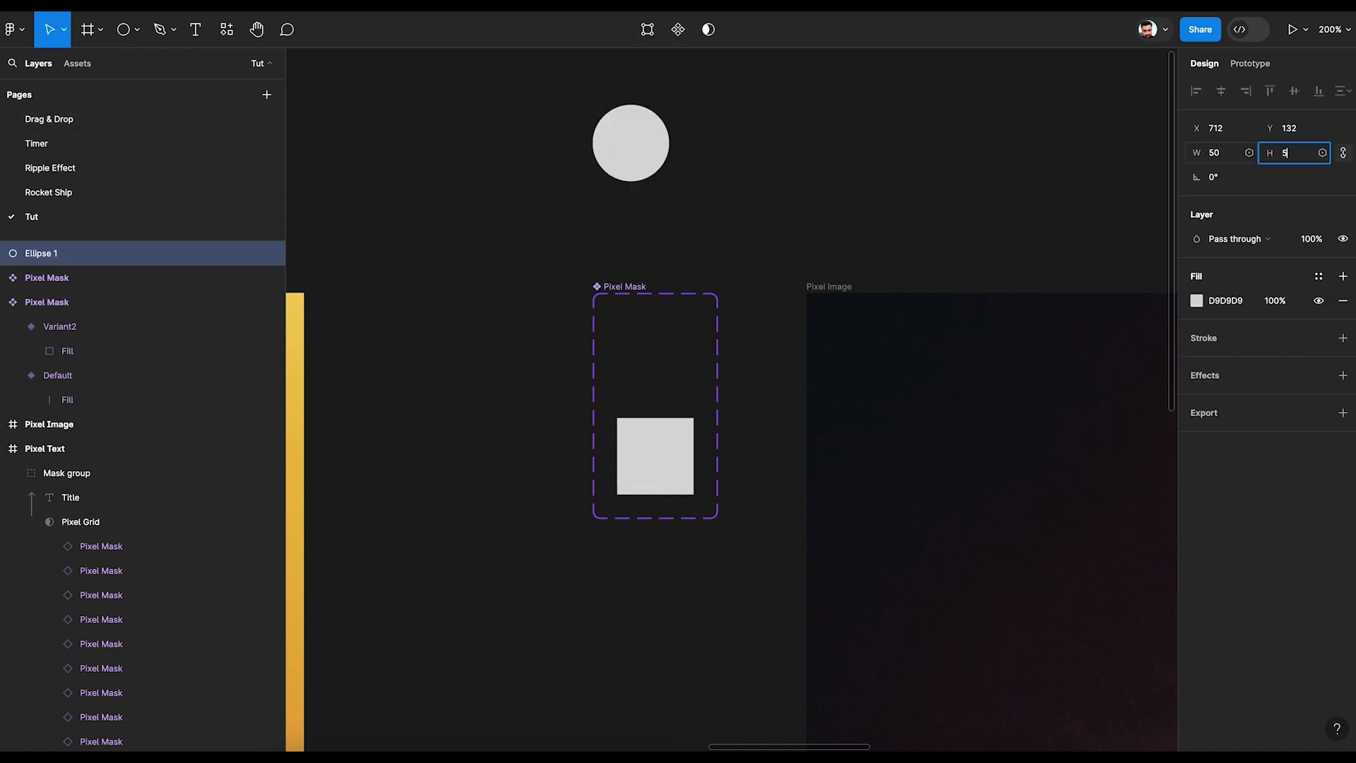
pyautogui.write('0')
pyautogui.press('Return')
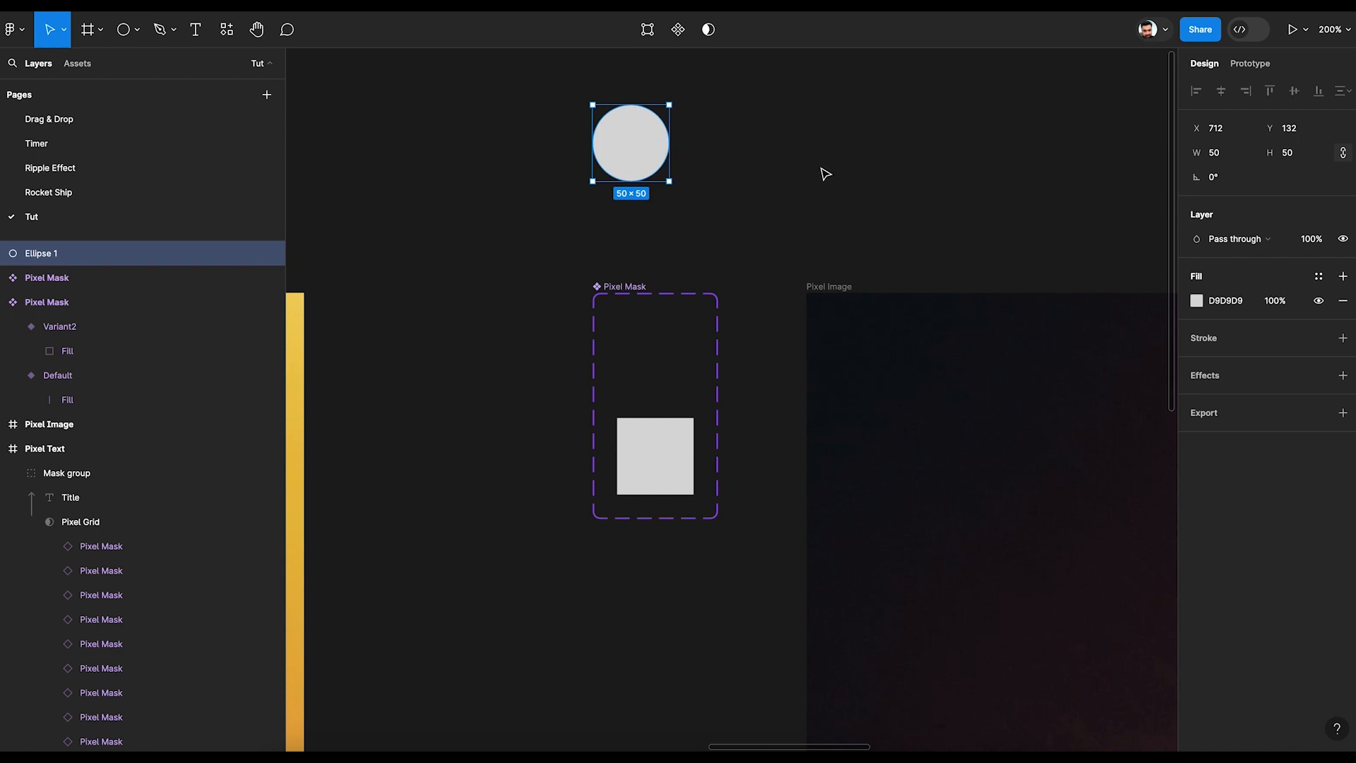
# - Rename the circle layer to Fill
pyautogui.hotkey('ctrl', 'r')
pyautogui.write('F')
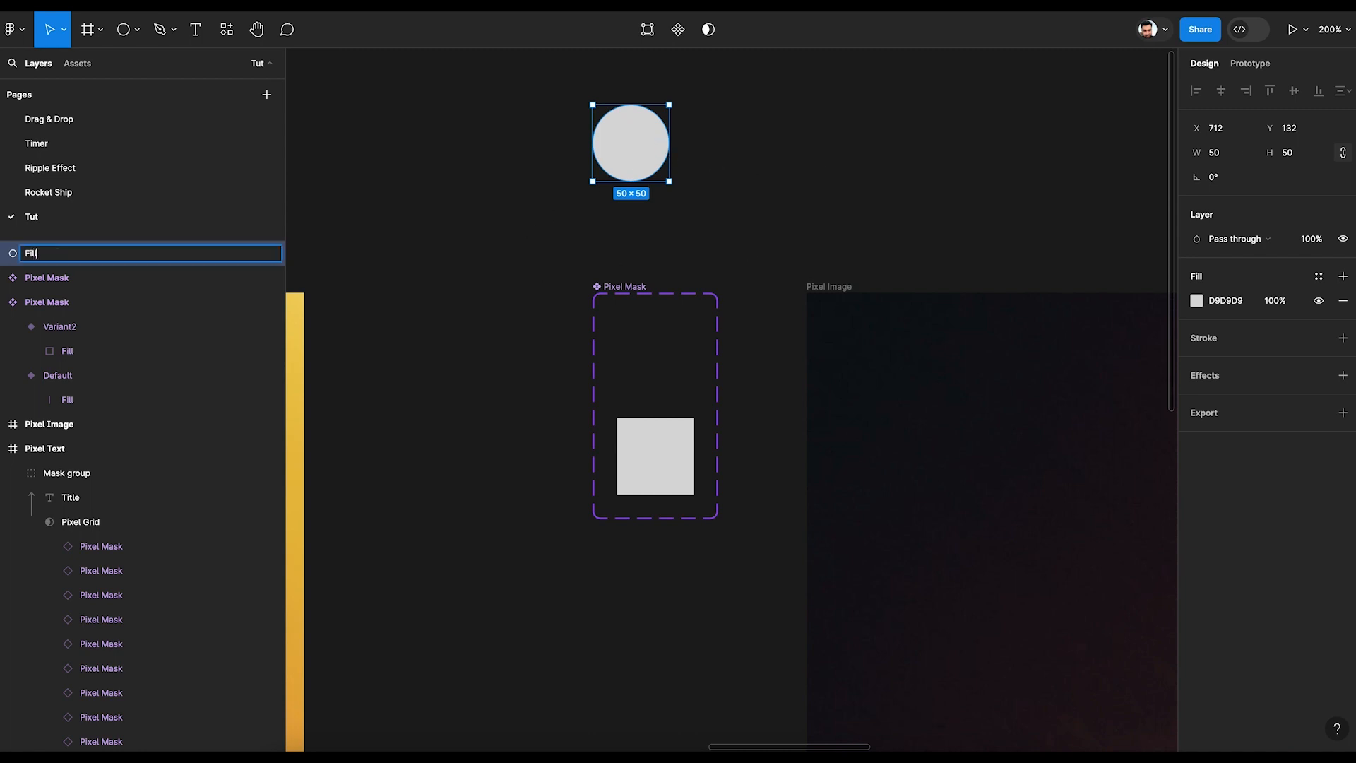
pyautogui.press('Return')
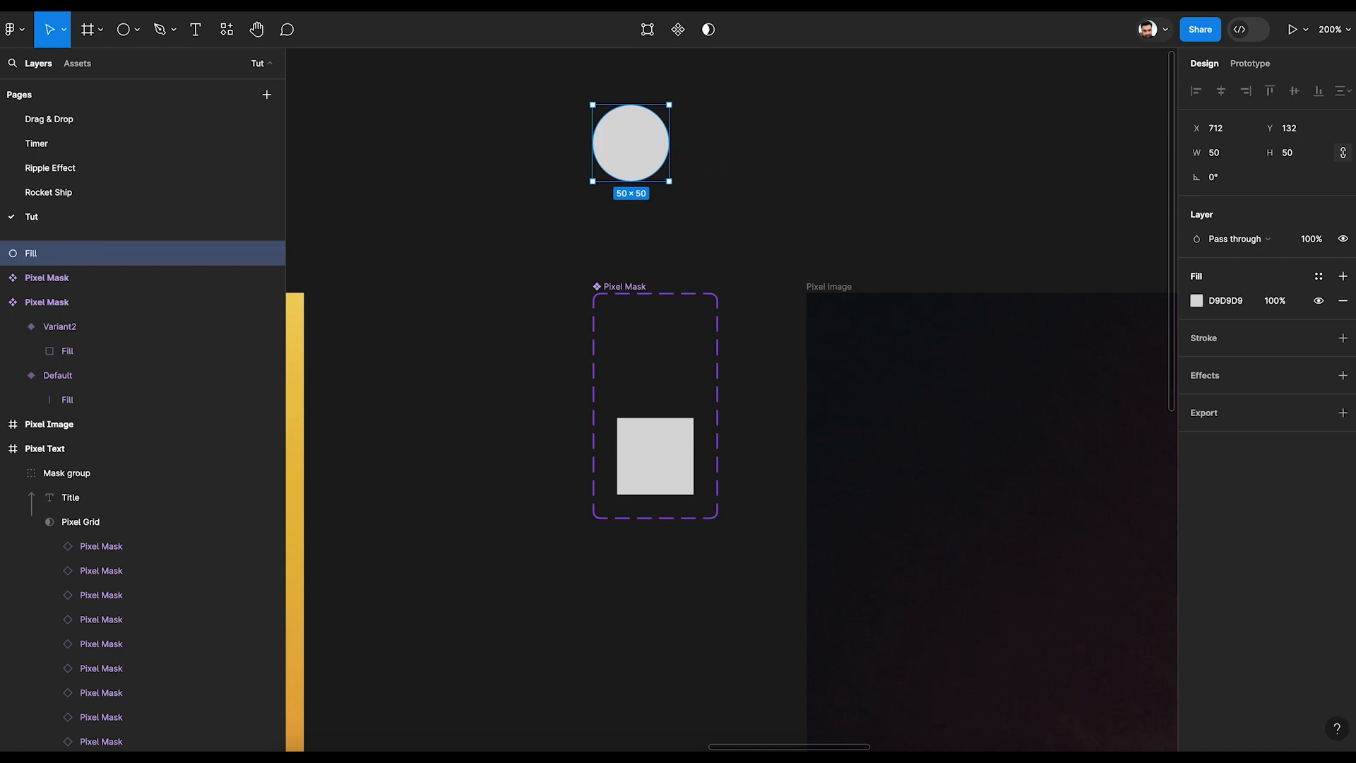
# - Move the circle into the Default variant of the duplicated Pixel Mask and delete that variant's thin rectangular Fill
pyautogui.hotkey('ctrl', 'x')
pyautogui.click(651, 356)
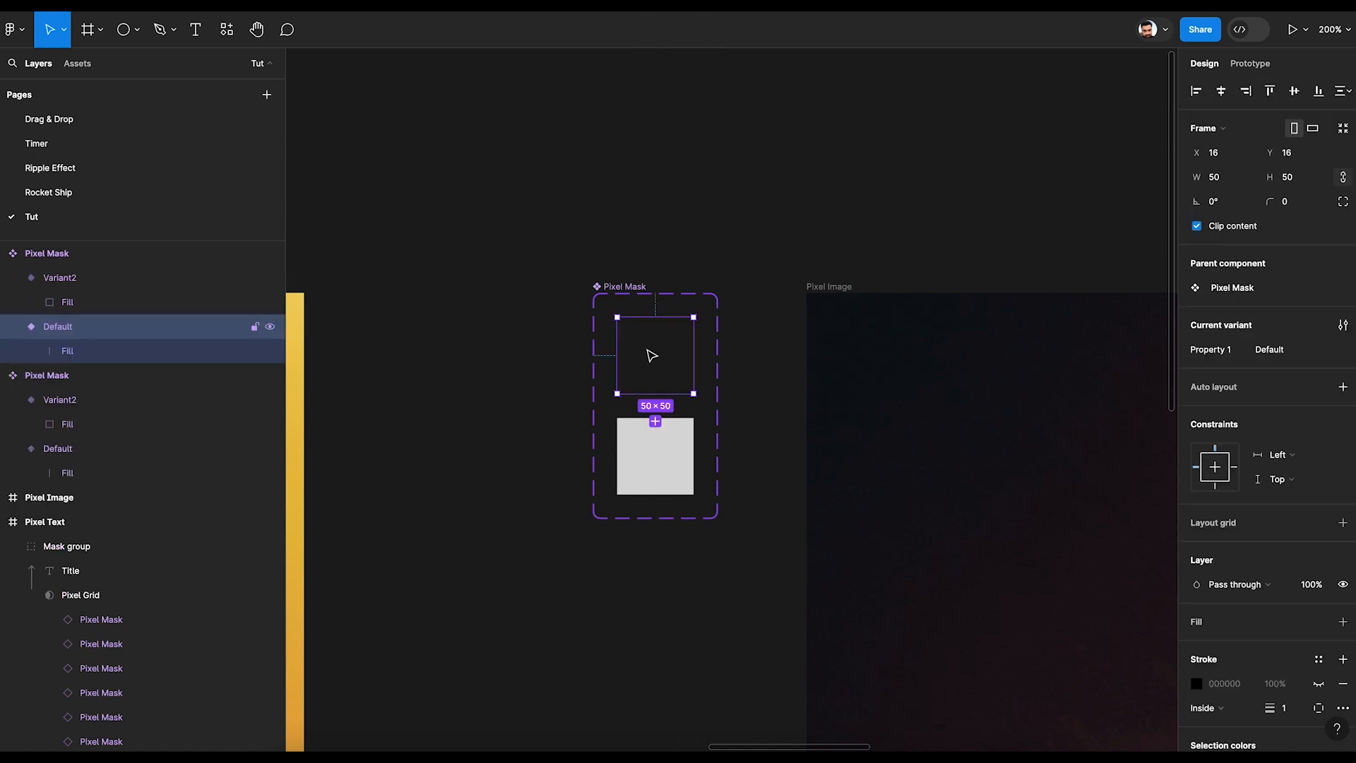
pyautogui.hotkey('ctrl', 'v')
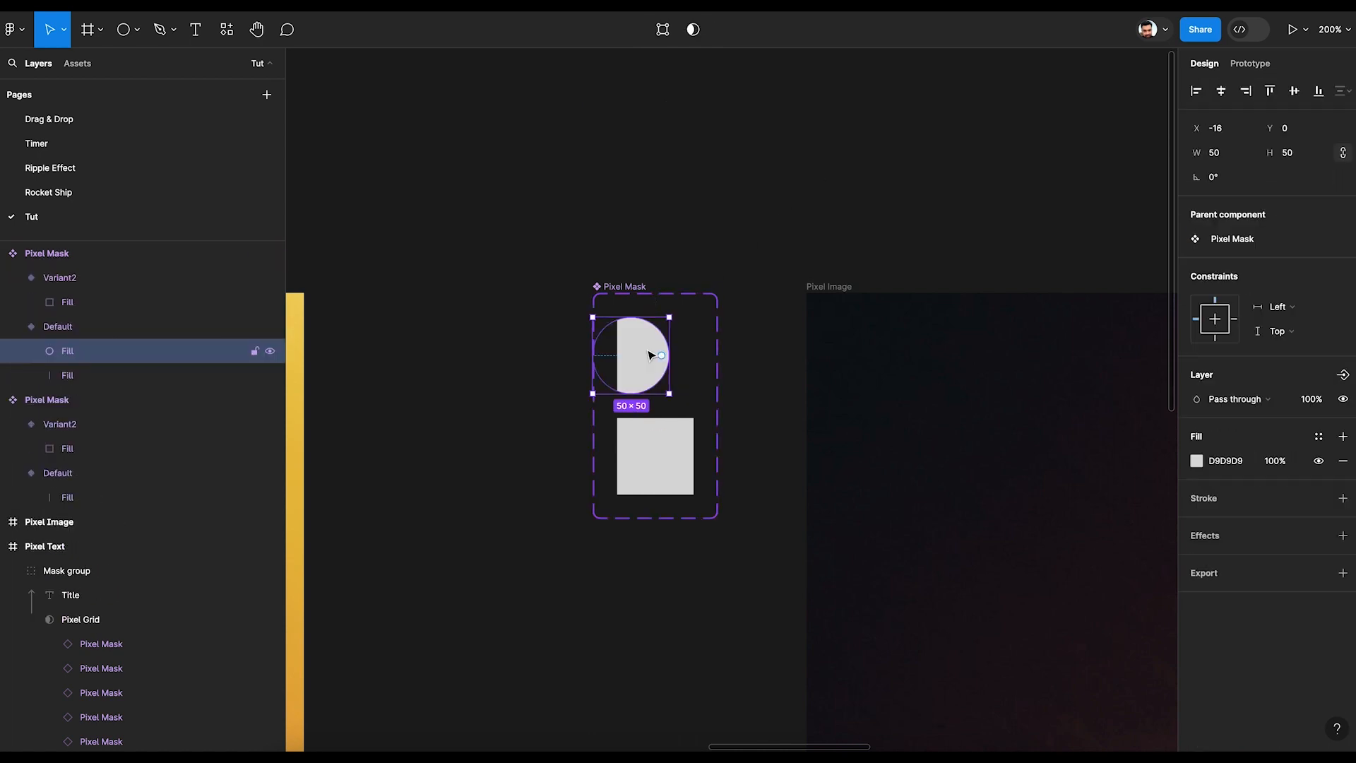
pyautogui.click(82, 381)
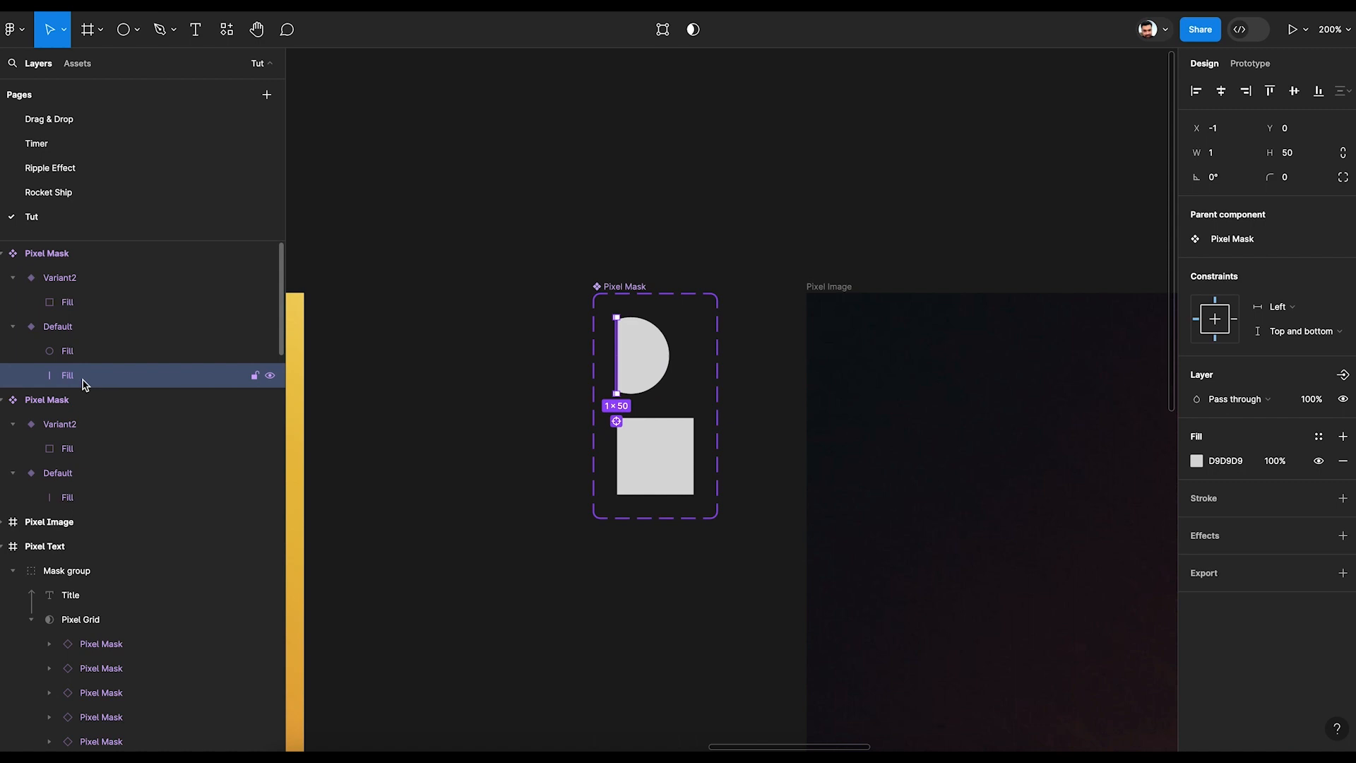
pyautogui.press('Delete')
# - Shift the circle out of the Default variant to X -51 and set its vertical constraint to Top and bottom
pyautogui.click(647, 368)
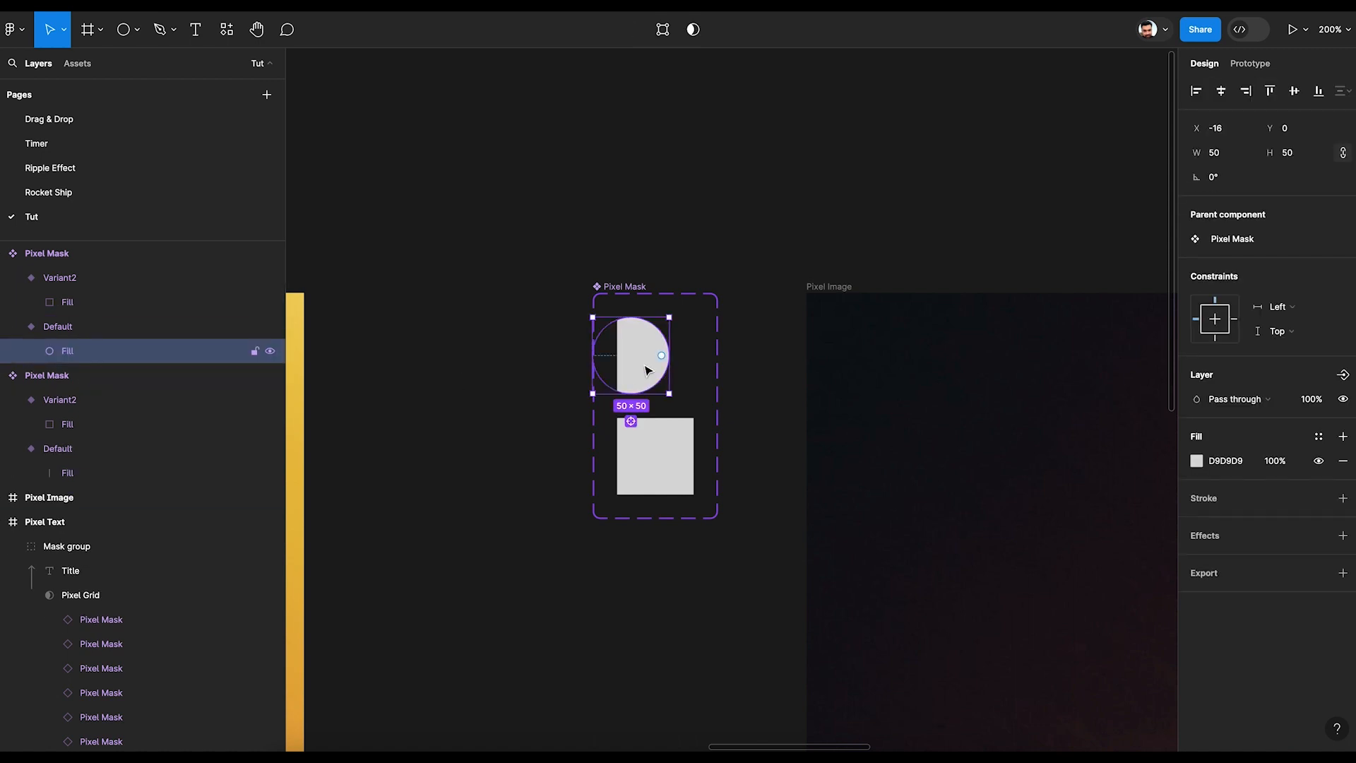
pyautogui.hotkey('shift', 'Left')
pyautogui.hotkey('shift', 'Left')
pyautogui.hotkey('shift', 'Left')
pyautogui.hotkey('shift', 'Left')
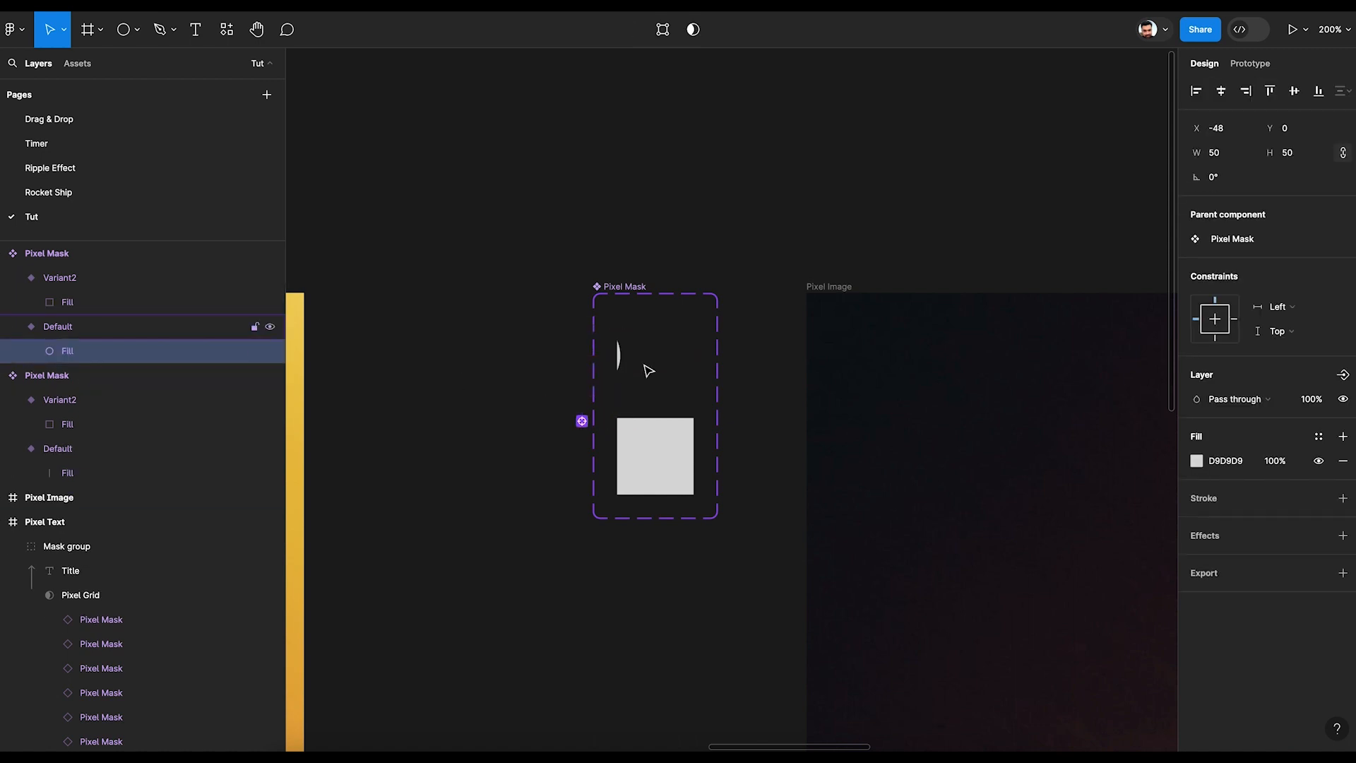
pyautogui.press('Left')
pyautogui.press('Left')
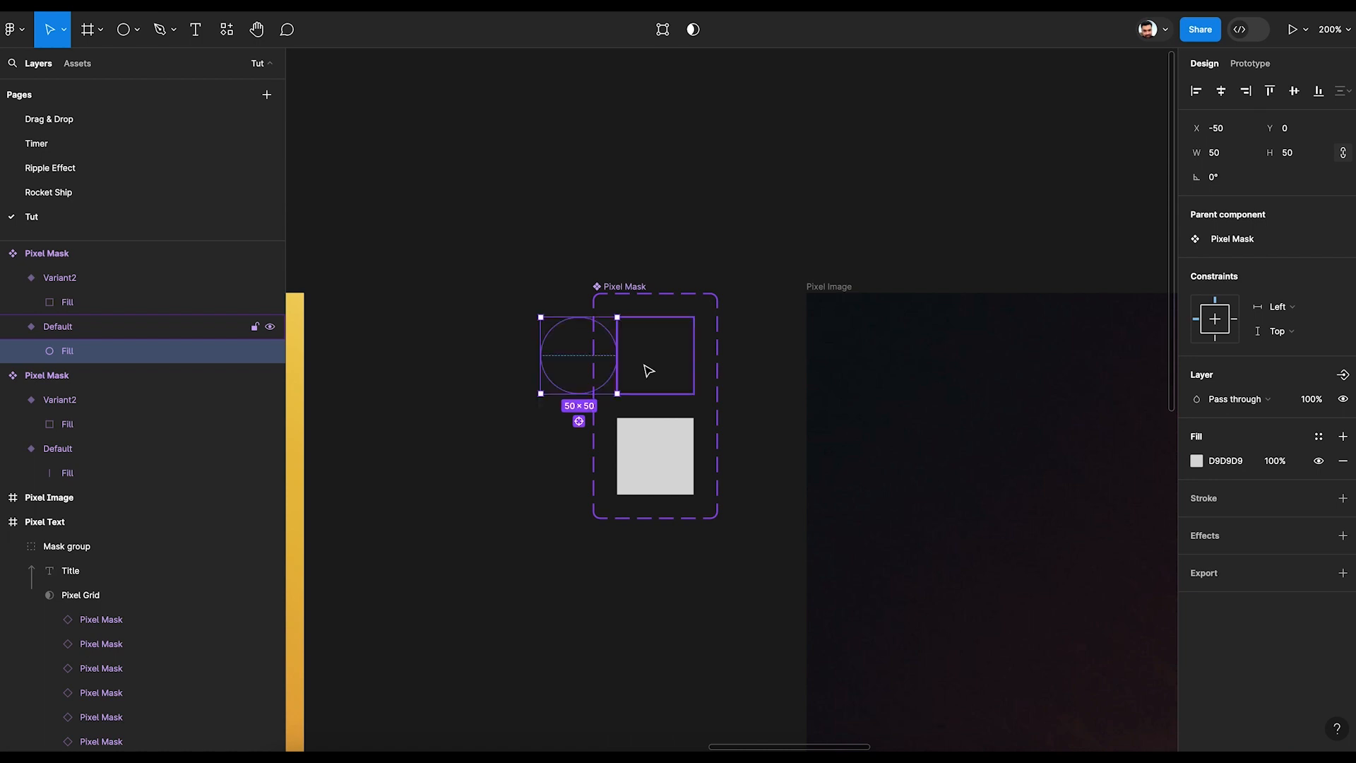
pyautogui.press('Left')
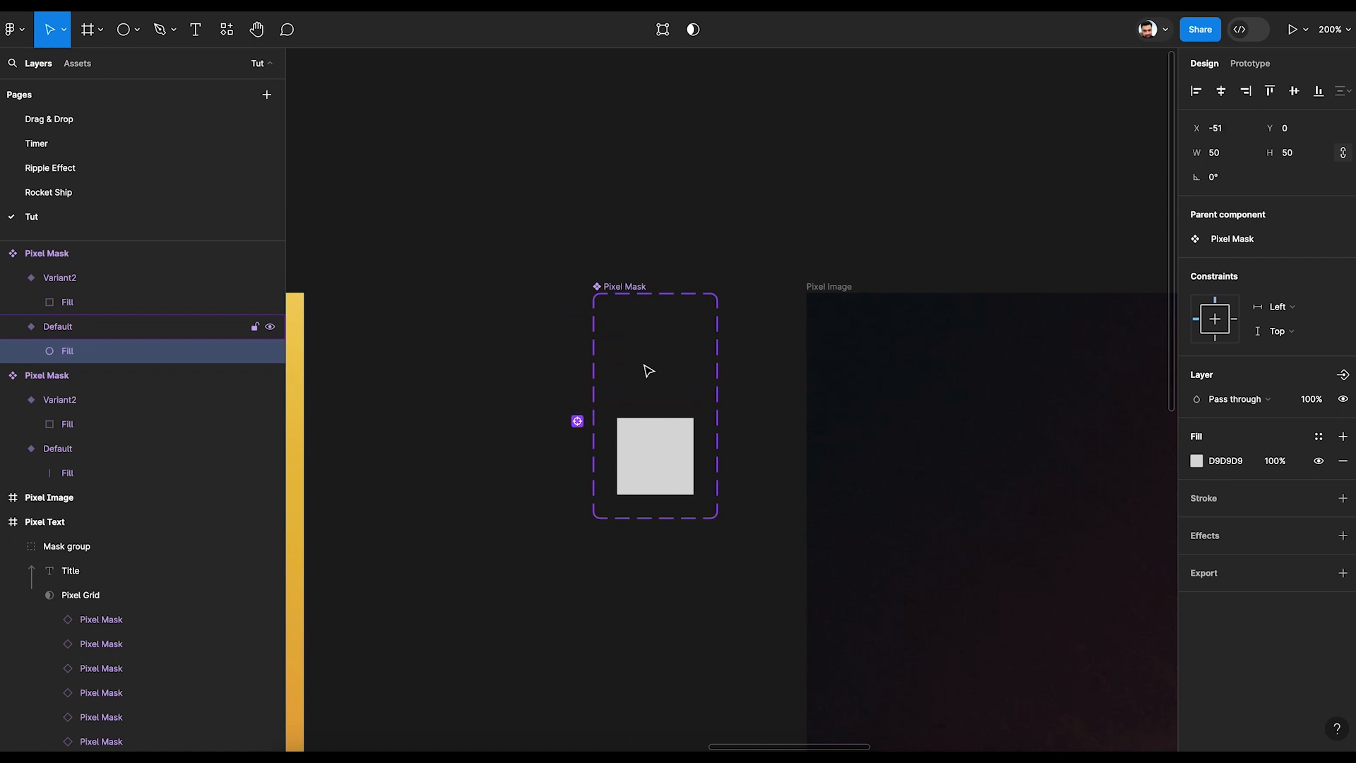
pyautogui.keyDown('shift'); pyautogui.click(1216, 343); pyautogui.keyUp('shift')
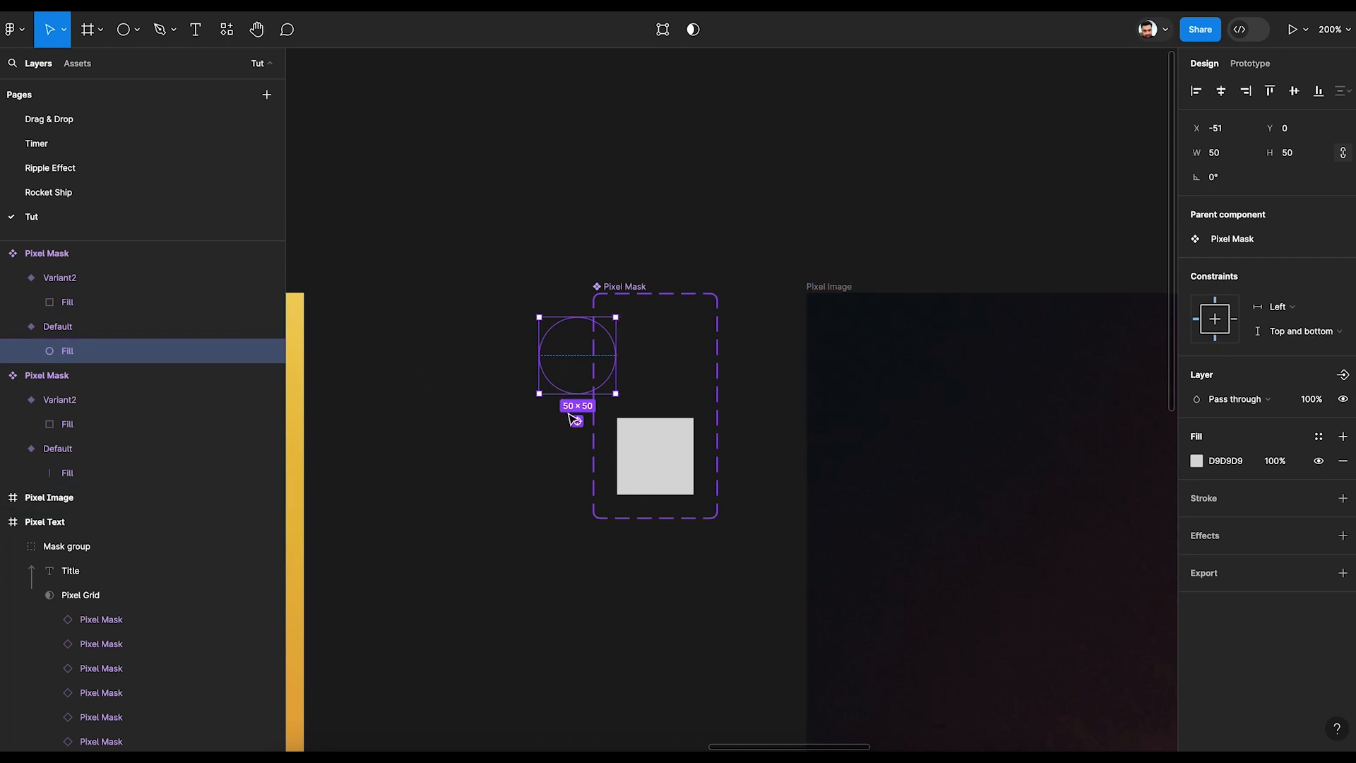
# - Replace Variant2's square Fill with a copy of the circle and set the copy's horizontal constraint to Left and right
pyautogui.click(664, 460)
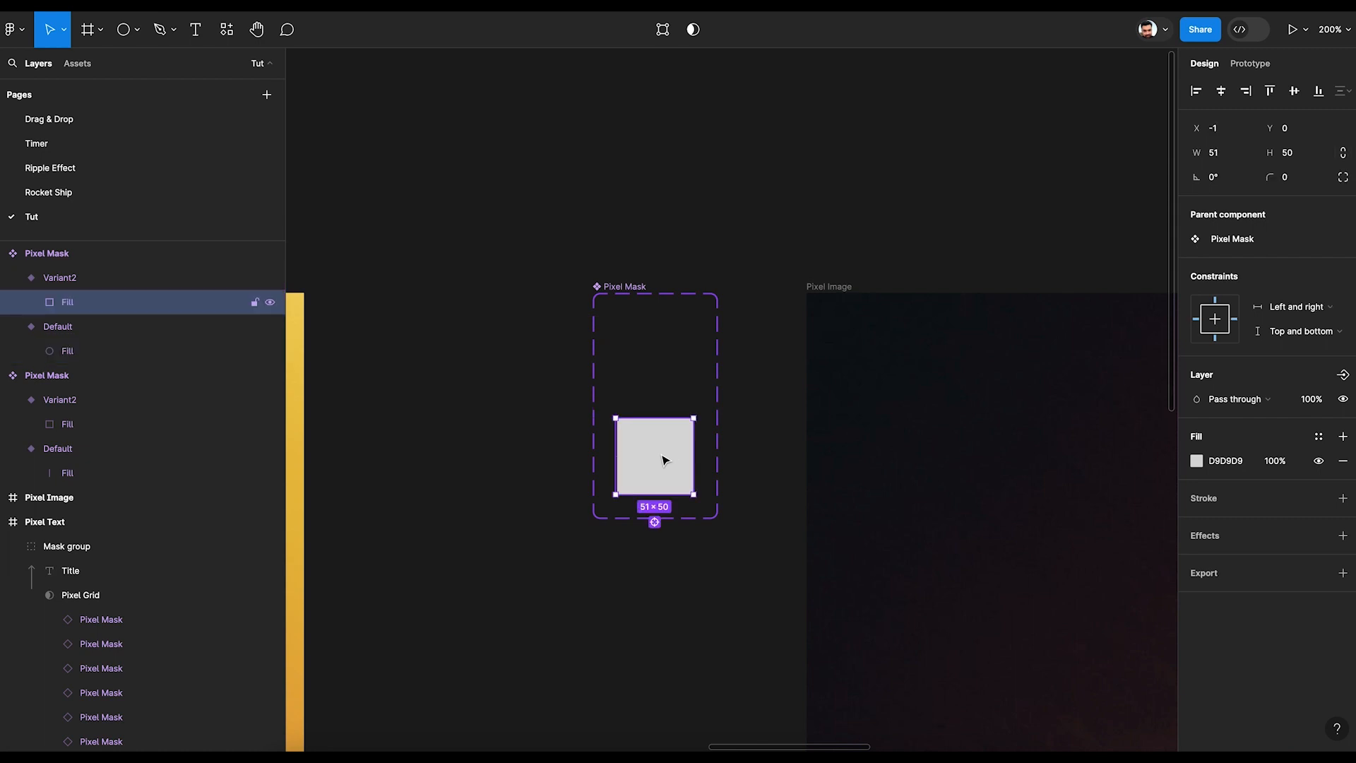
pyautogui.hotkey('ctrl', 'v')
pyautogui.click(97, 337)
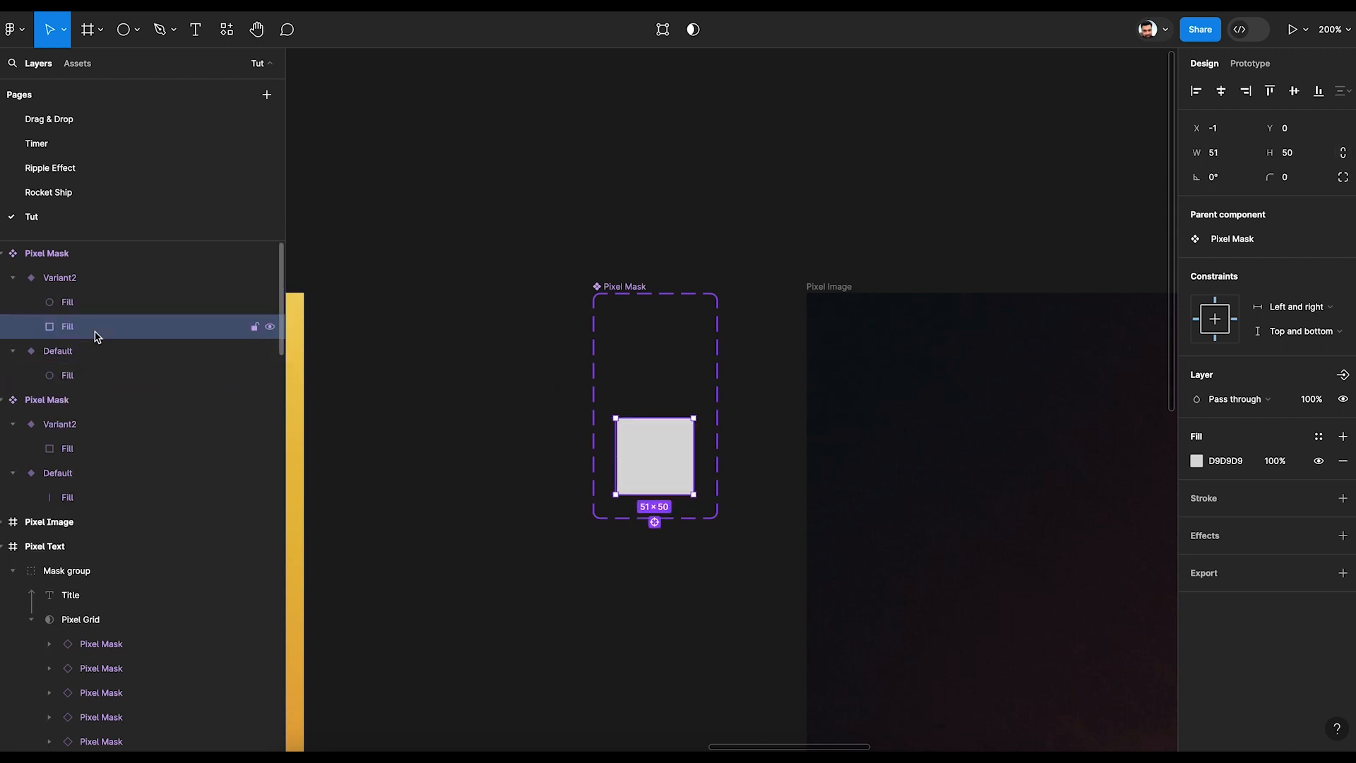
pyautogui.press('Delete')
pyautogui.click(83, 303)
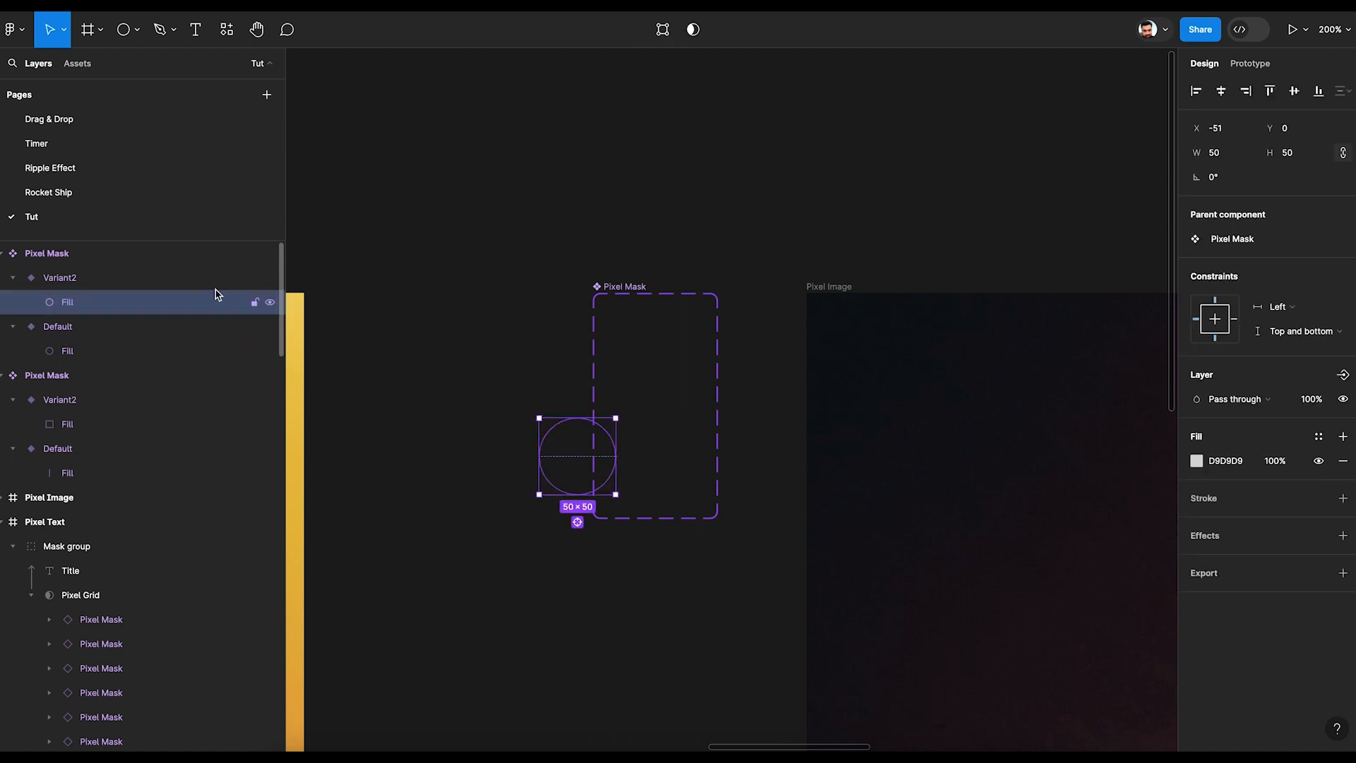
pyautogui.keyDown('shift'); pyautogui.click(1234, 319); pyautogui.keyUp('shift')
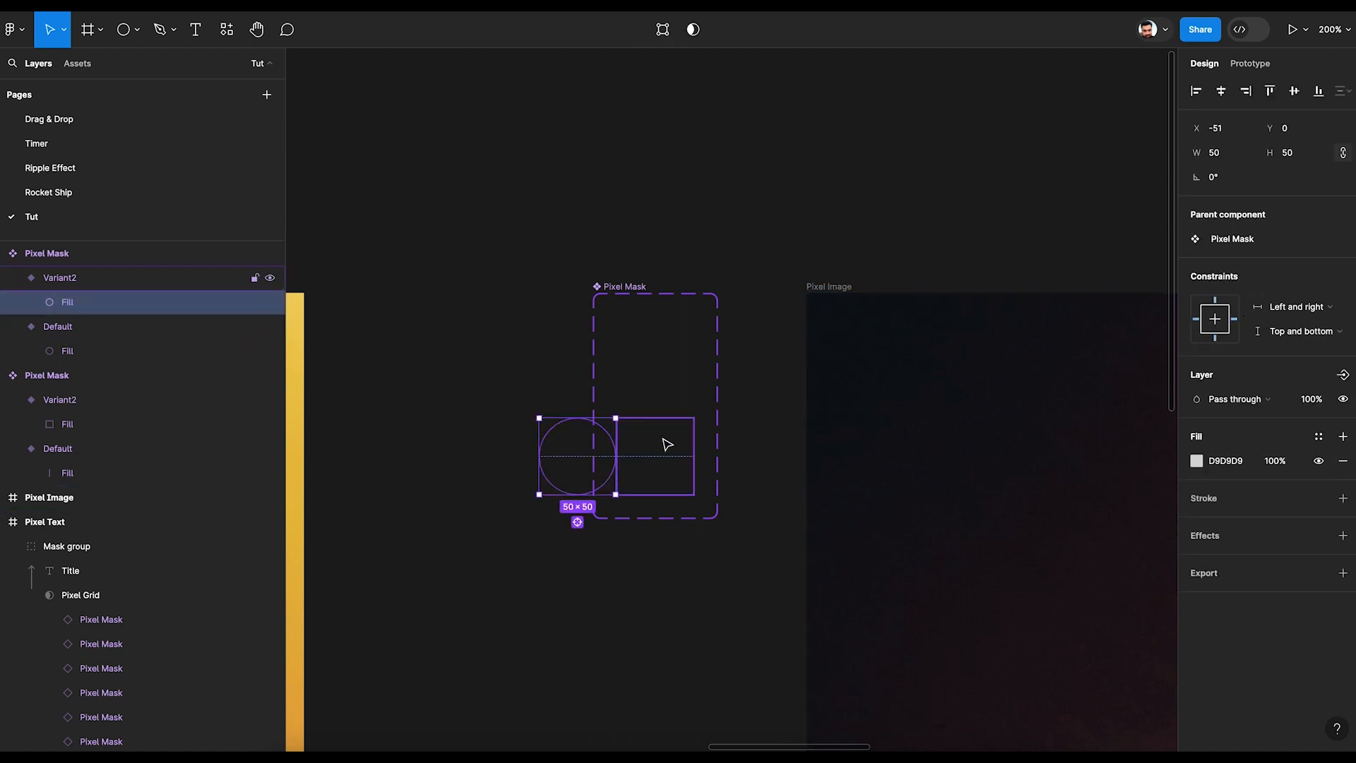
# - Enlarge Variant2's circle to 94 × 94 and centre it over the variant at X -22, Y -22
pyautogui.moveTo(613, 416); pyautogui.dragTo(676, 394)
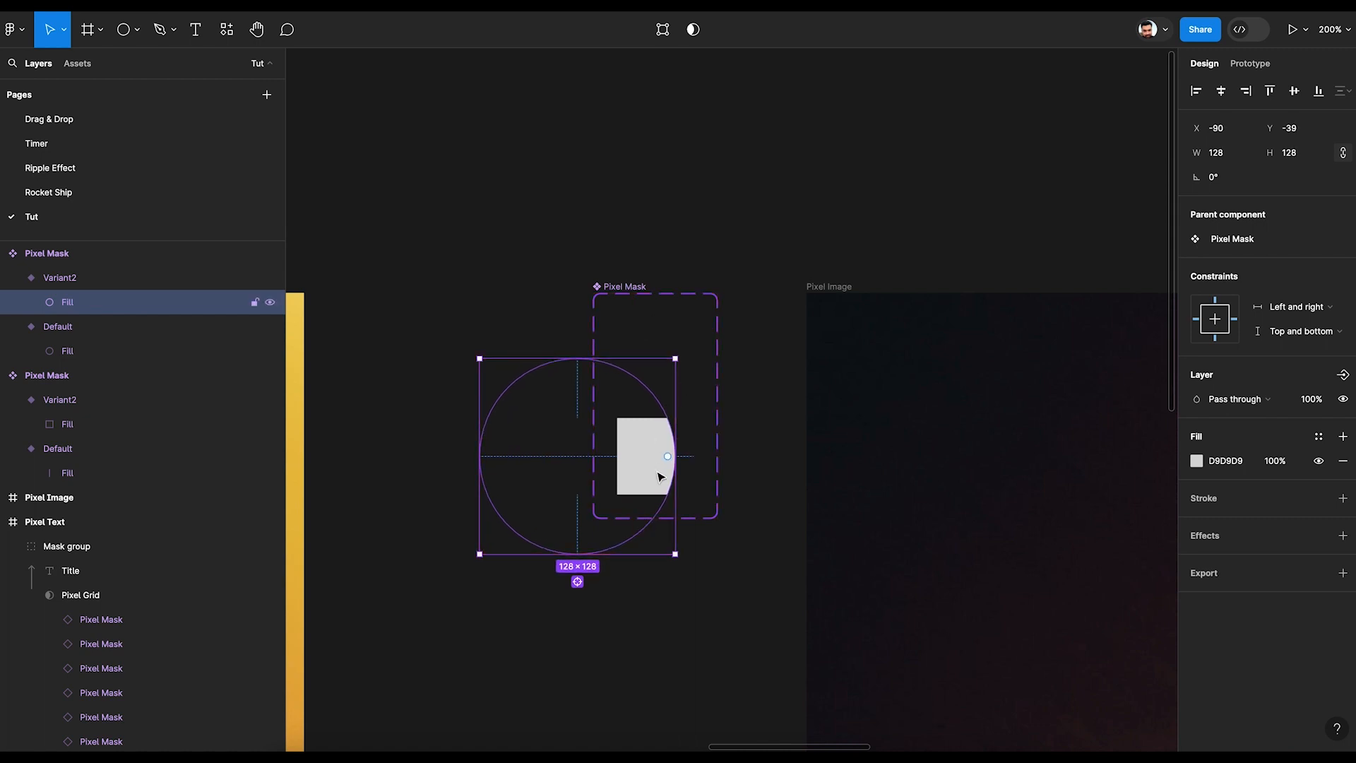
pyautogui.moveTo(643, 471); pyautogui.dragTo(672, 466)
pyautogui.moveTo(705, 359); pyautogui.dragTo(678, 385)
pyautogui.moveTo(642, 475); pyautogui.dragTo(682, 476)
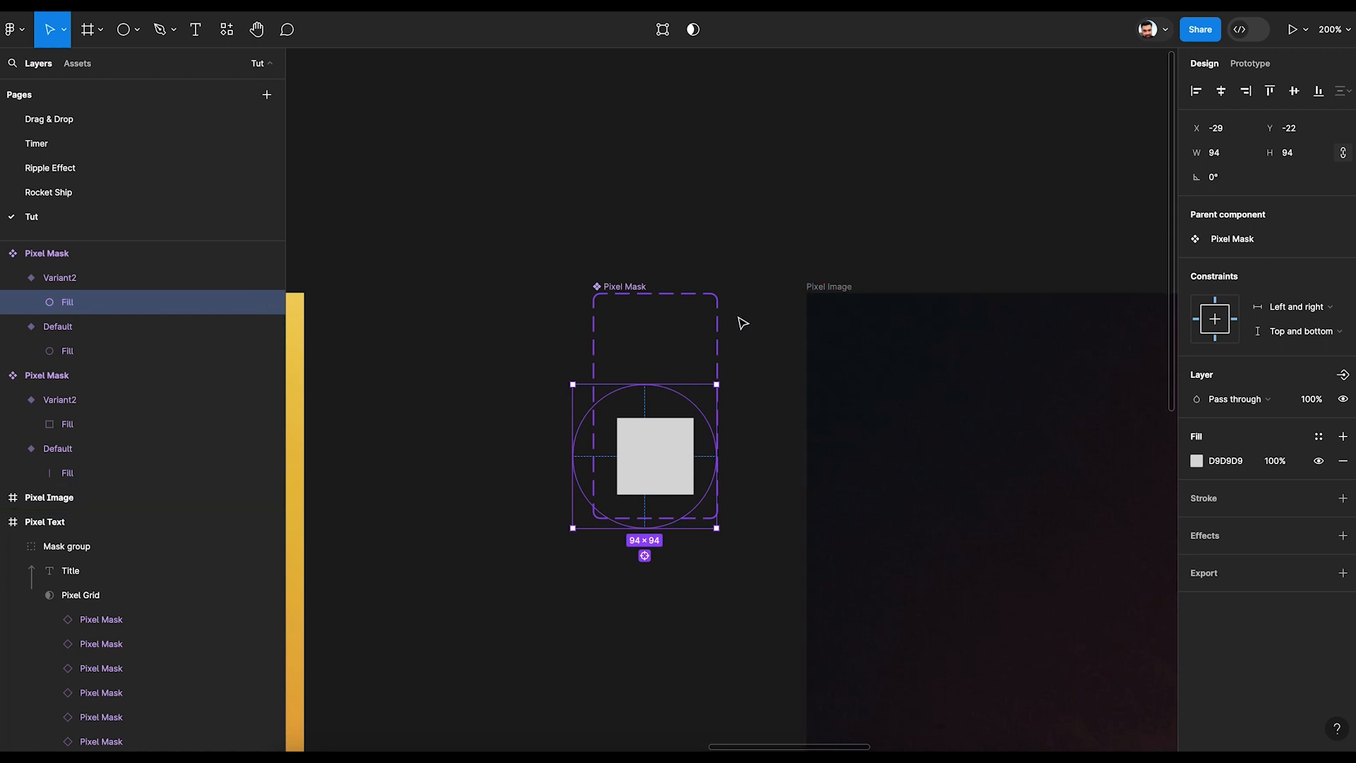
pyautogui.moveTo(643, 455); pyautogui.dragTo(655, 455)
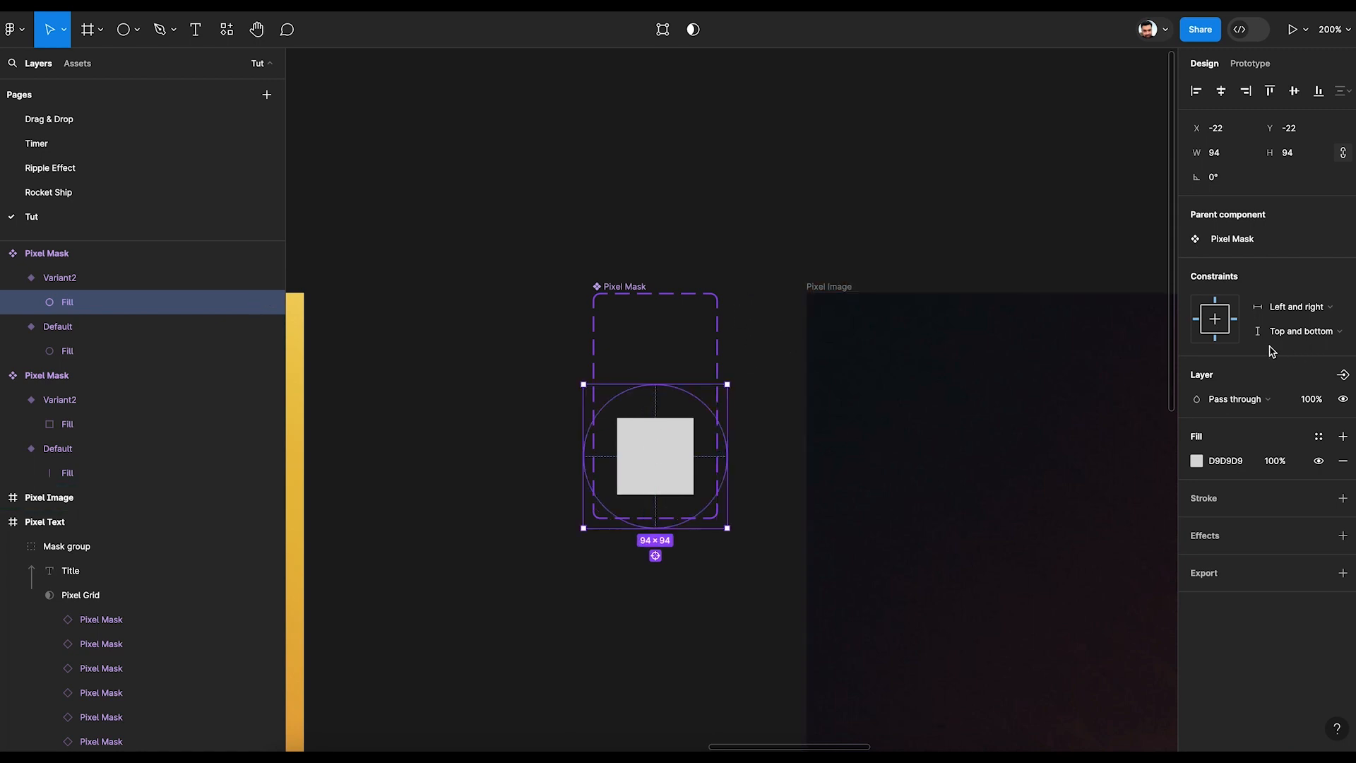
pyautogui.click(675, 255)
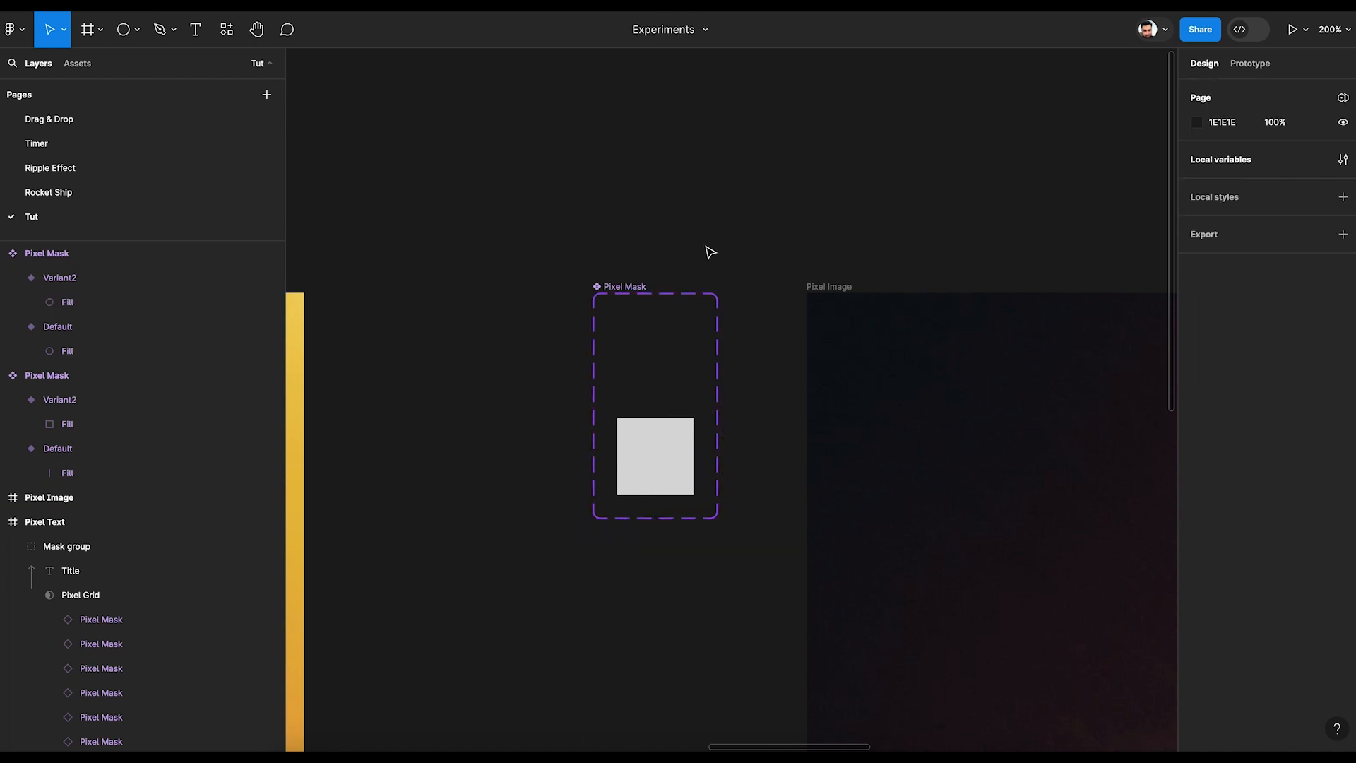
# - Check the After delay interaction settings from the Default variant to Variant2 in the duplicated Pixel Mask
pyautogui.moveTo(710, 252); pyautogui.dragTo(600, 191)
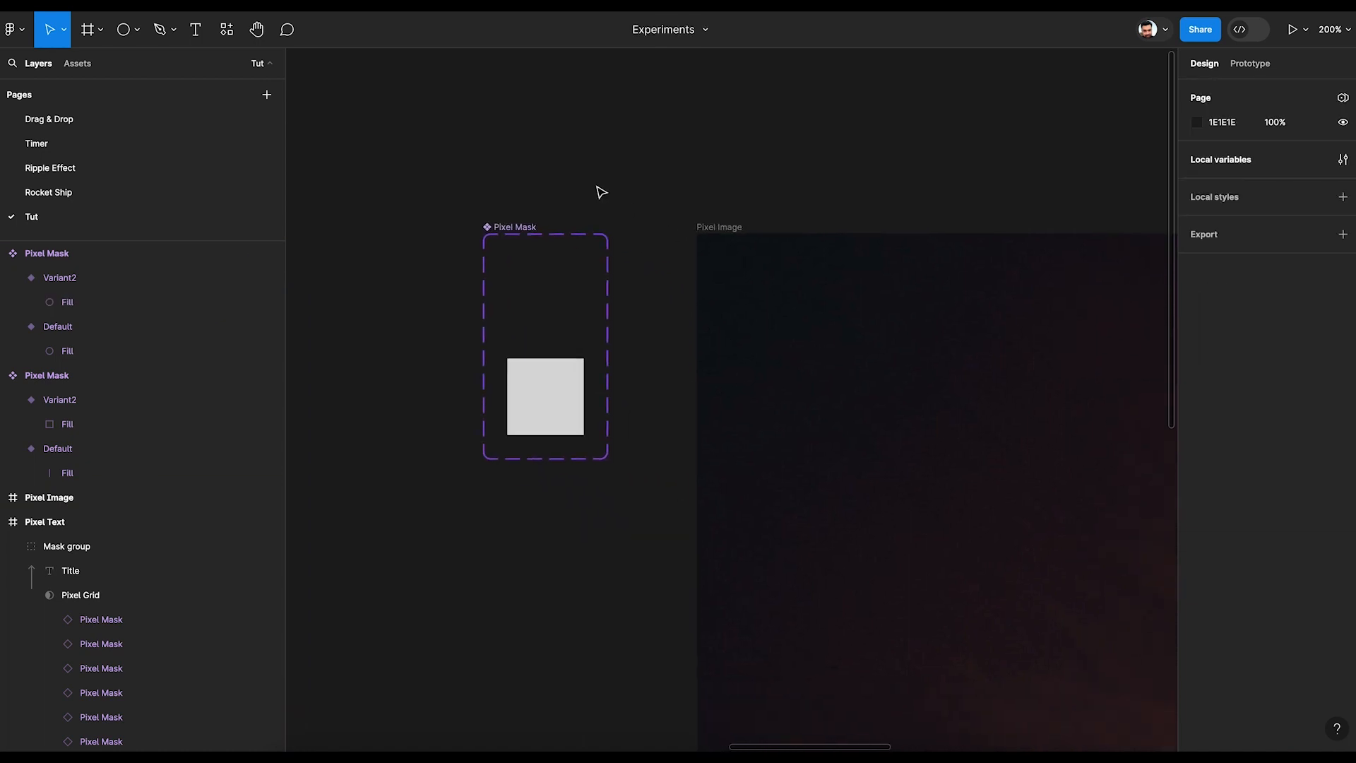
pyautogui.click(564, 298)
pyautogui.click(1251, 63)
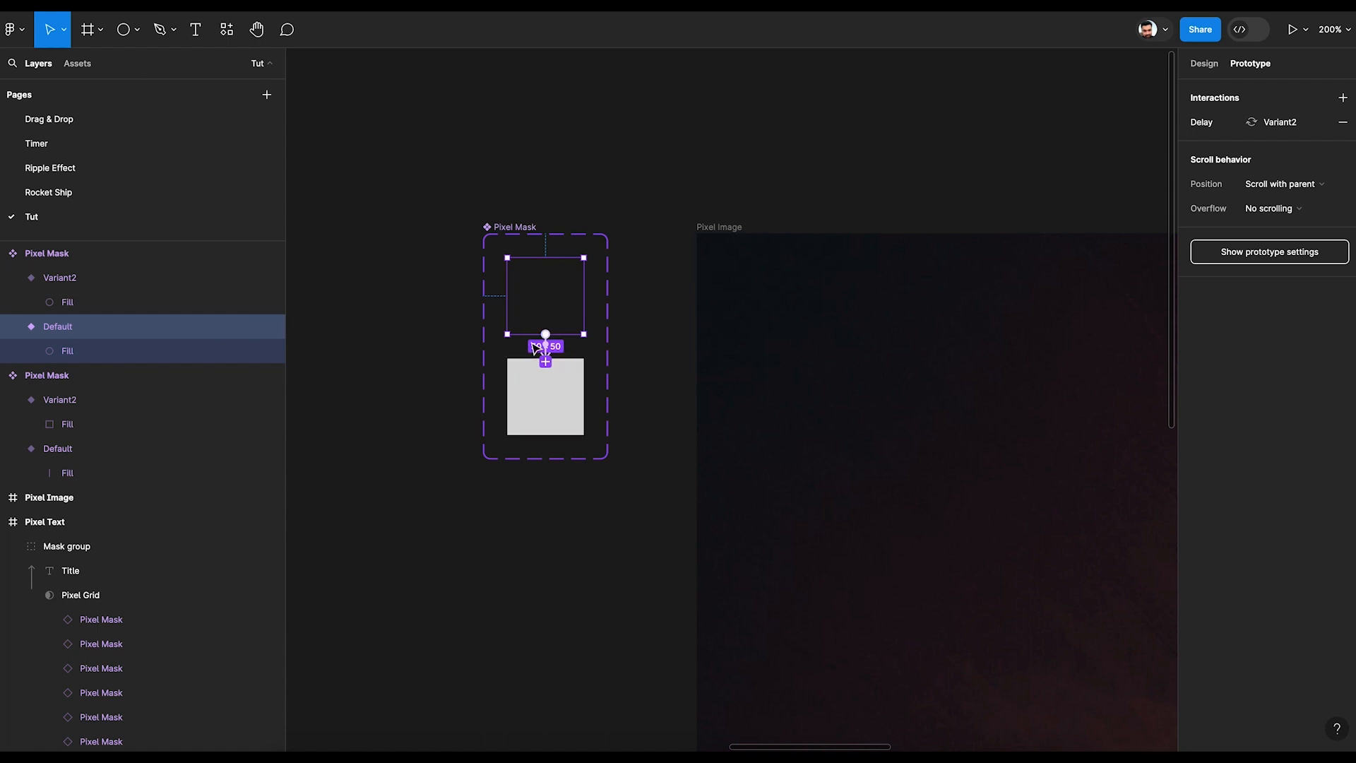
pyautogui.click(545, 350)
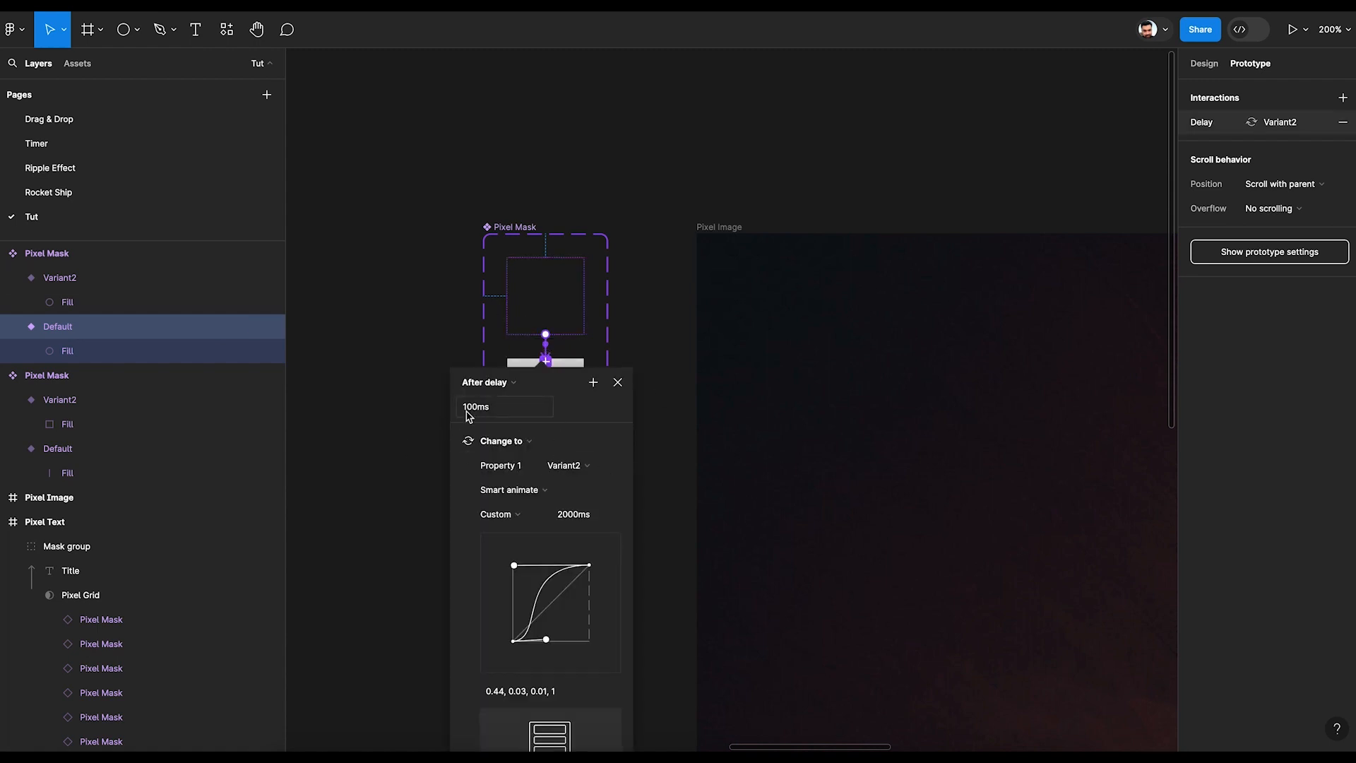
pyautogui.click(644, 306)
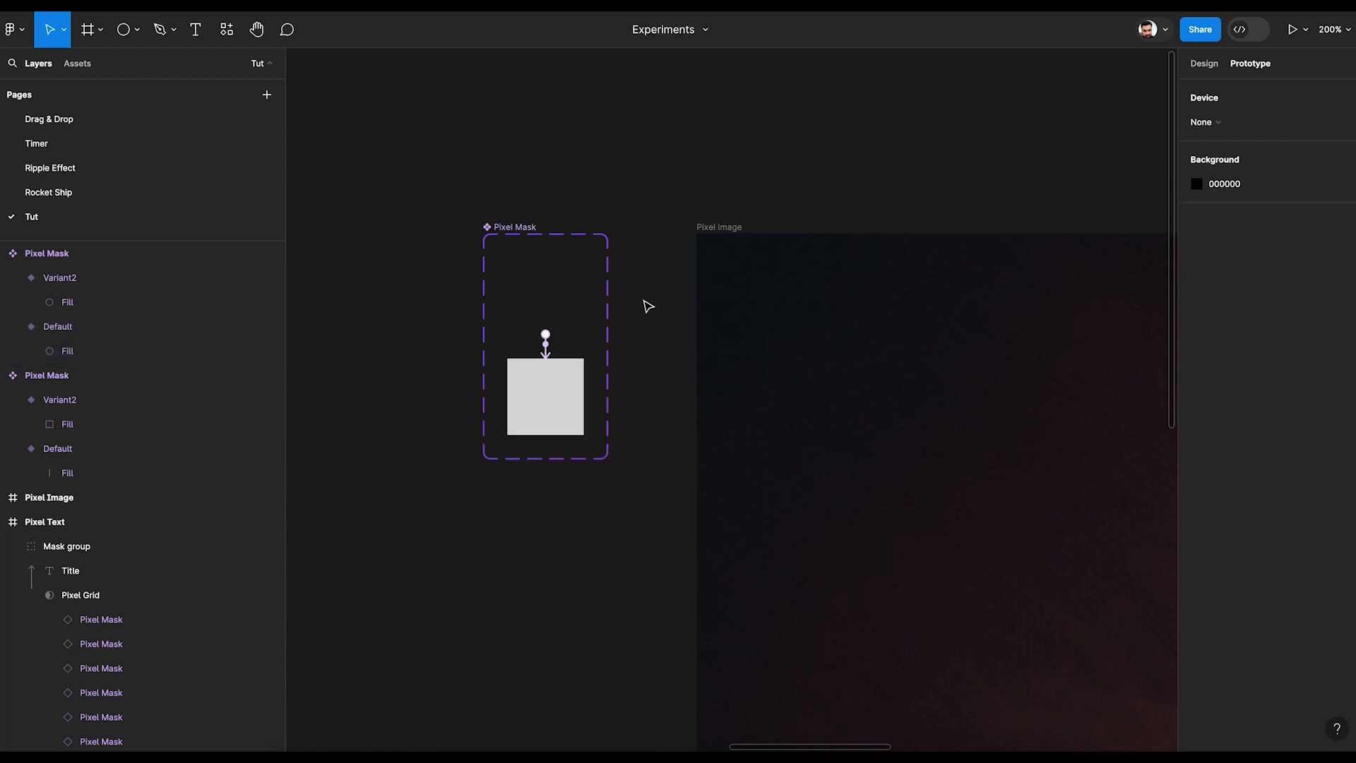
pyautogui.scroll(-3, 657, 342)
pyautogui.scroll(-5, 657, 342)
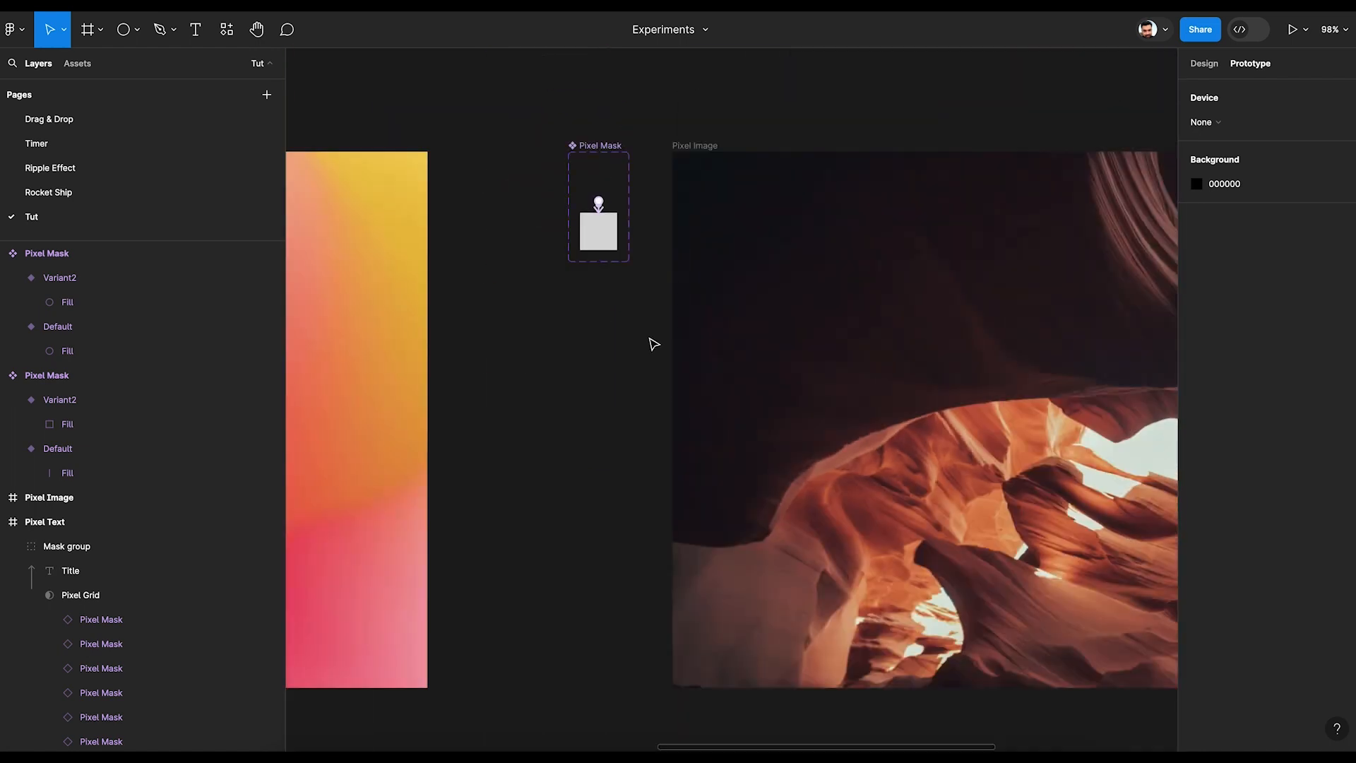
# - Place three Default instances of the circular Pixel Mask in a row in the Pixel Image frame, layered beneath image 1
pyautogui.click(1211, 66)
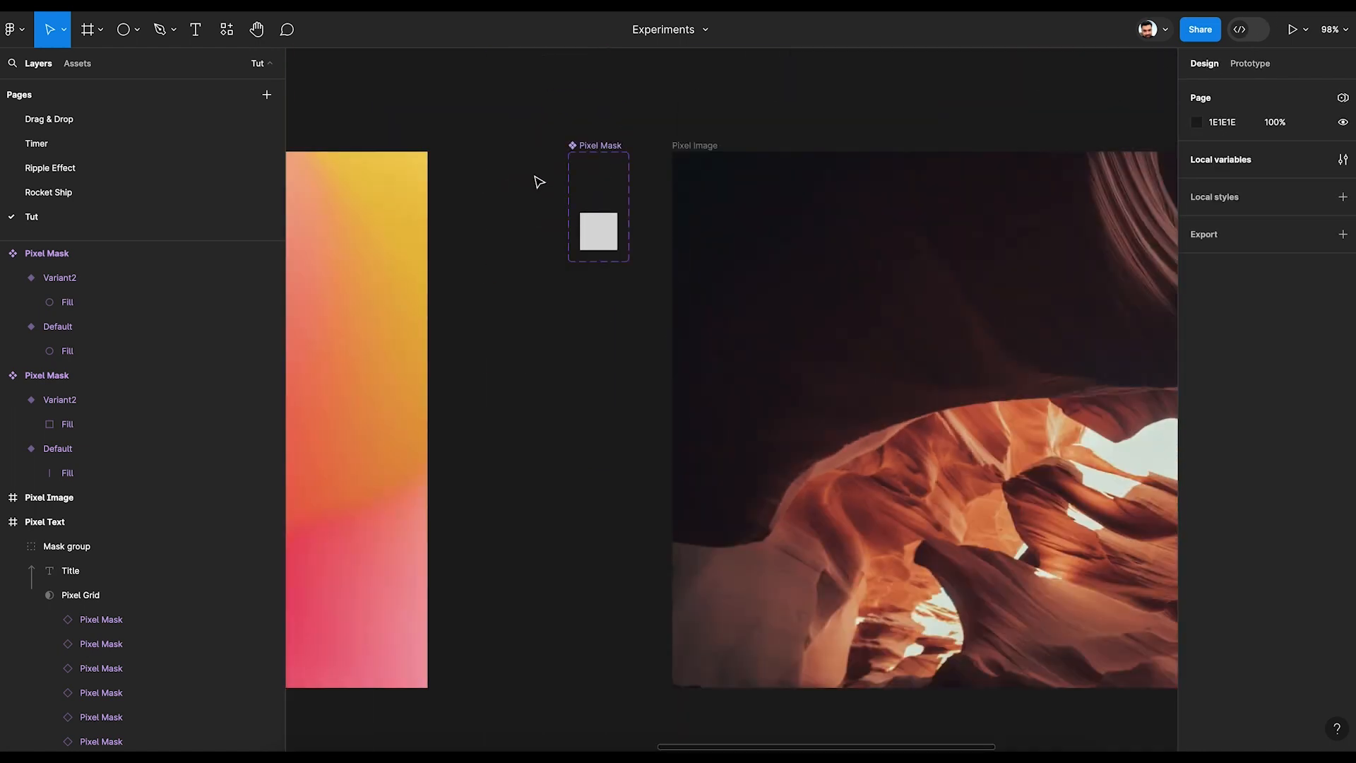
pyautogui.click(601, 190)
pyautogui.moveTo(602, 190); pyautogui.dragTo(775, 254)
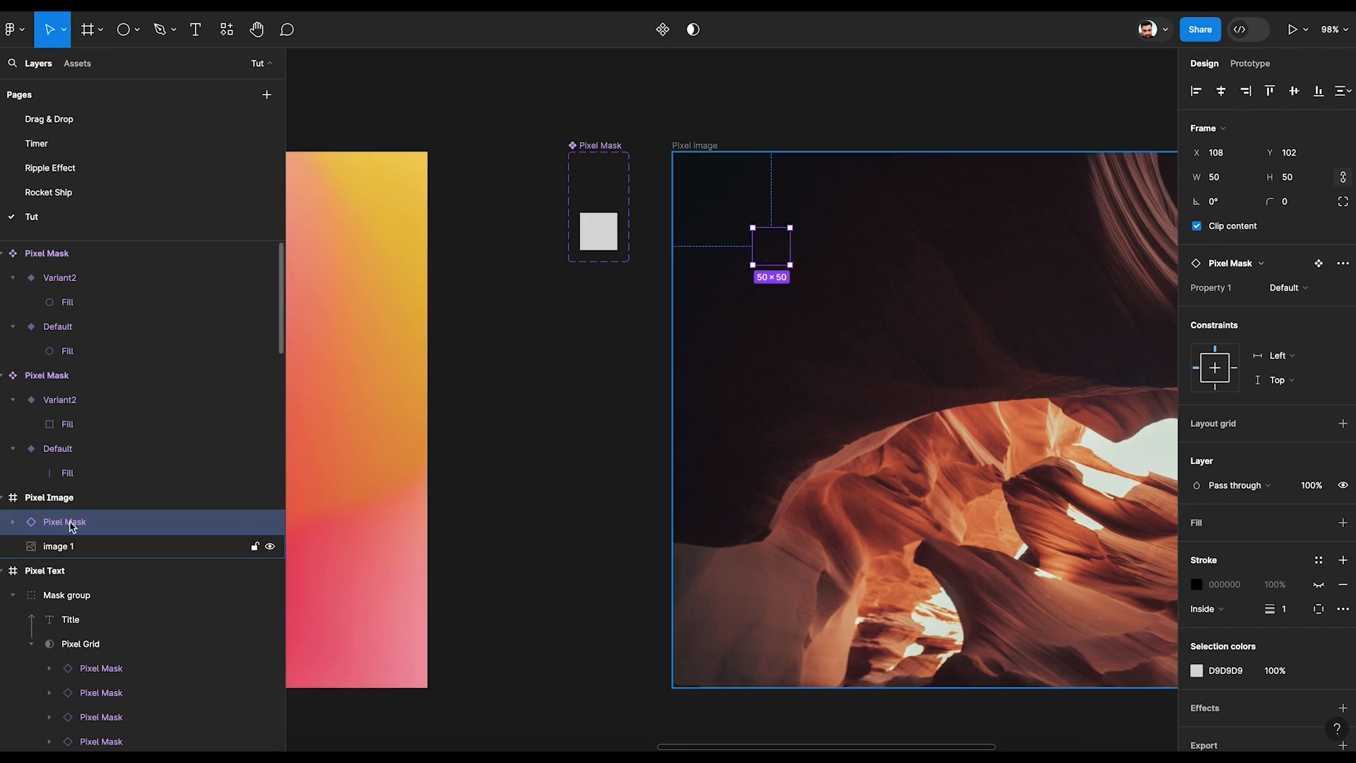
pyautogui.moveTo(75, 523); pyautogui.dragTo(77, 556)
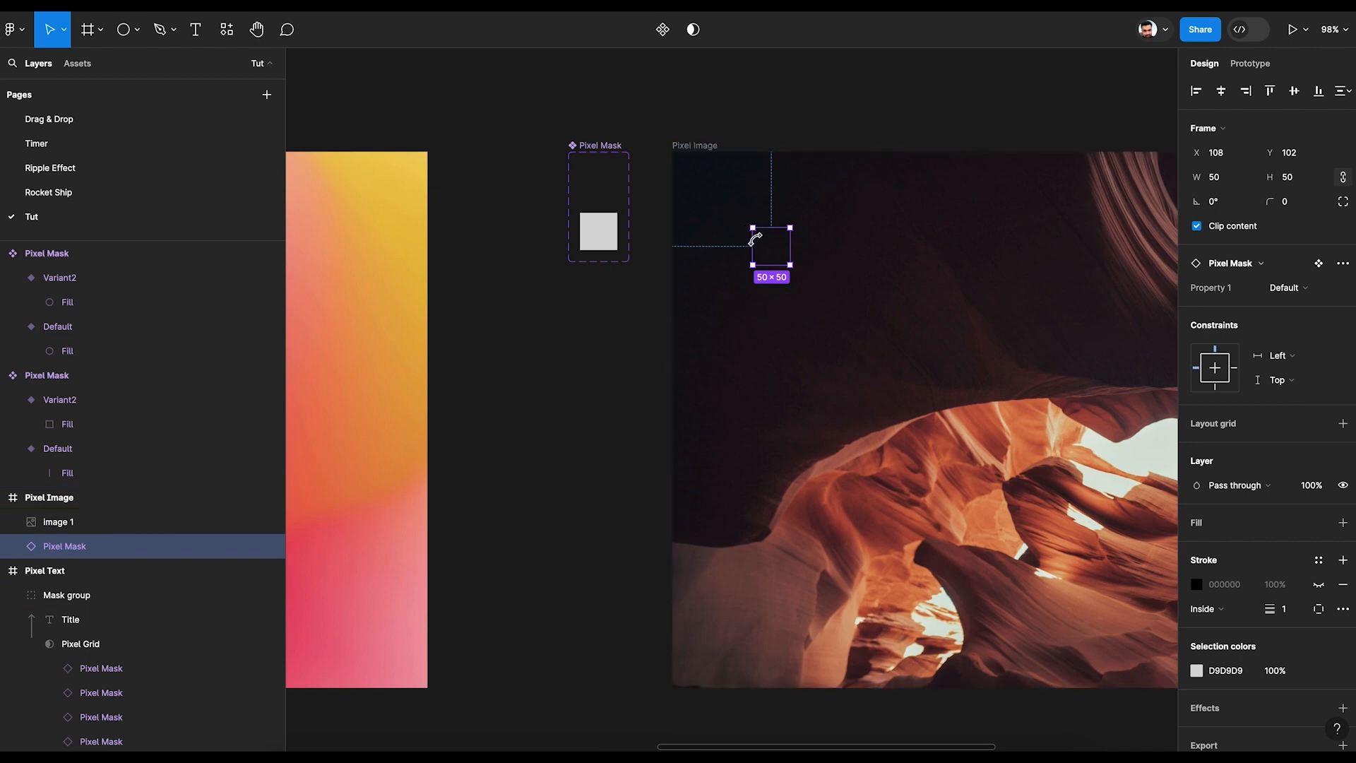
pyautogui.press('alt')
pyautogui.moveTo(767, 249); pyautogui.dragTo(874, 253)
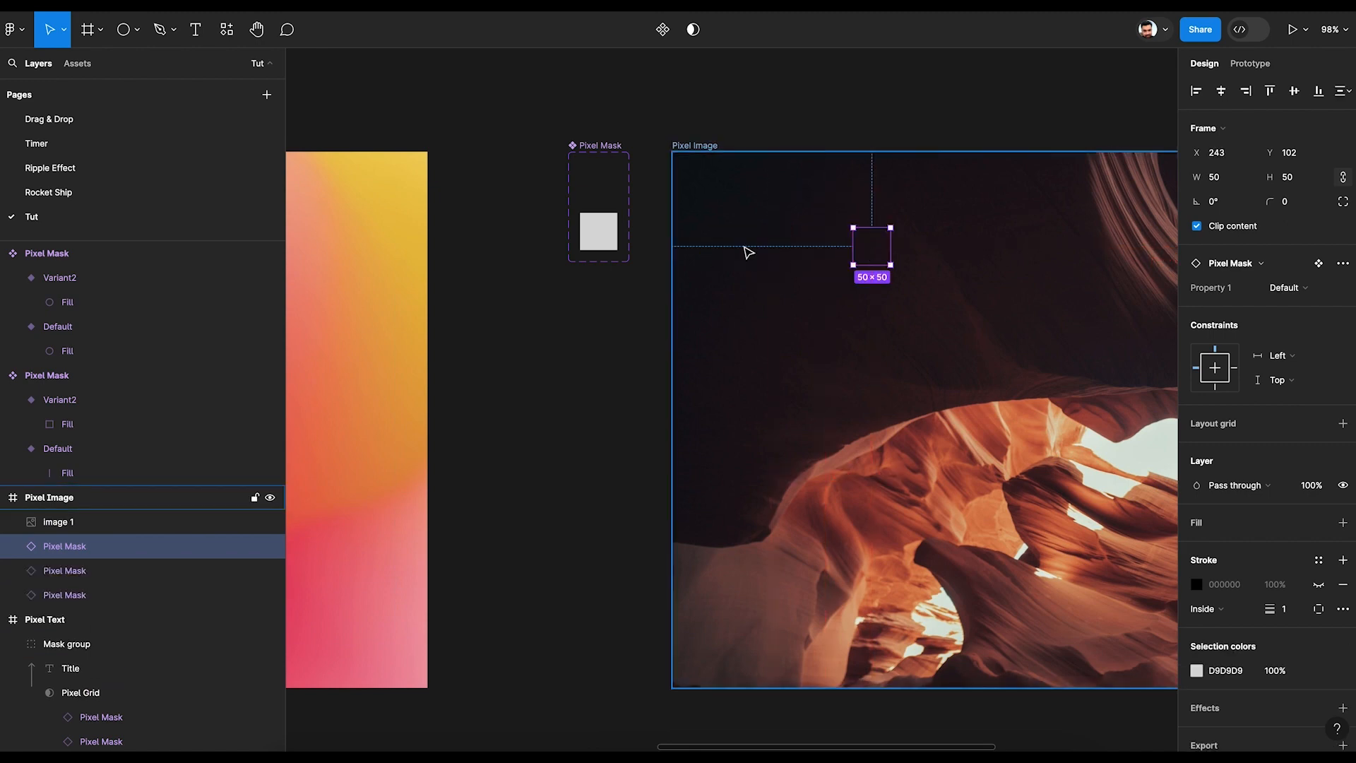
# - Wrap the three Pixel Mask instances in an auto layout frame and name it Pixel
pyautogui.keyDown('shift'); pyautogui.click(62, 595); pyautogui.keyUp('shift')
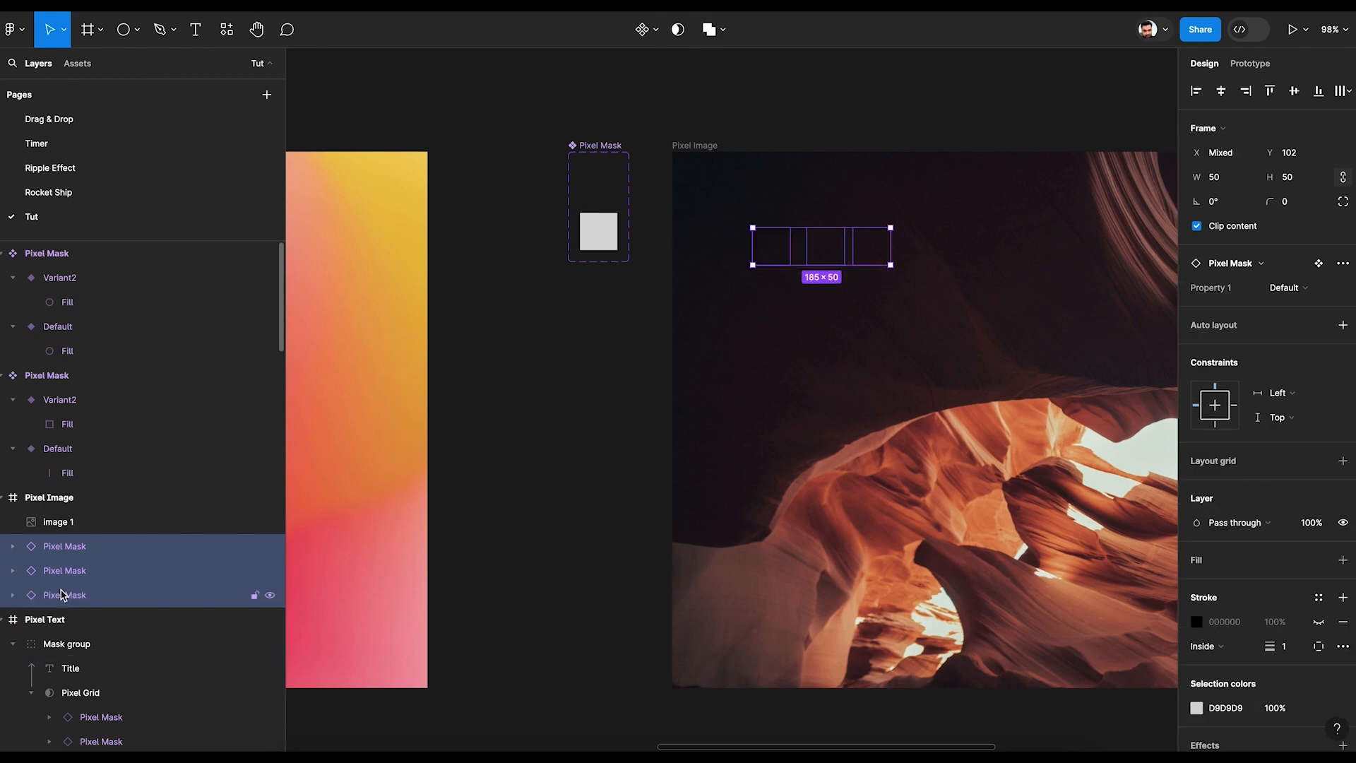
pyautogui.hotkey('shift', 'a')
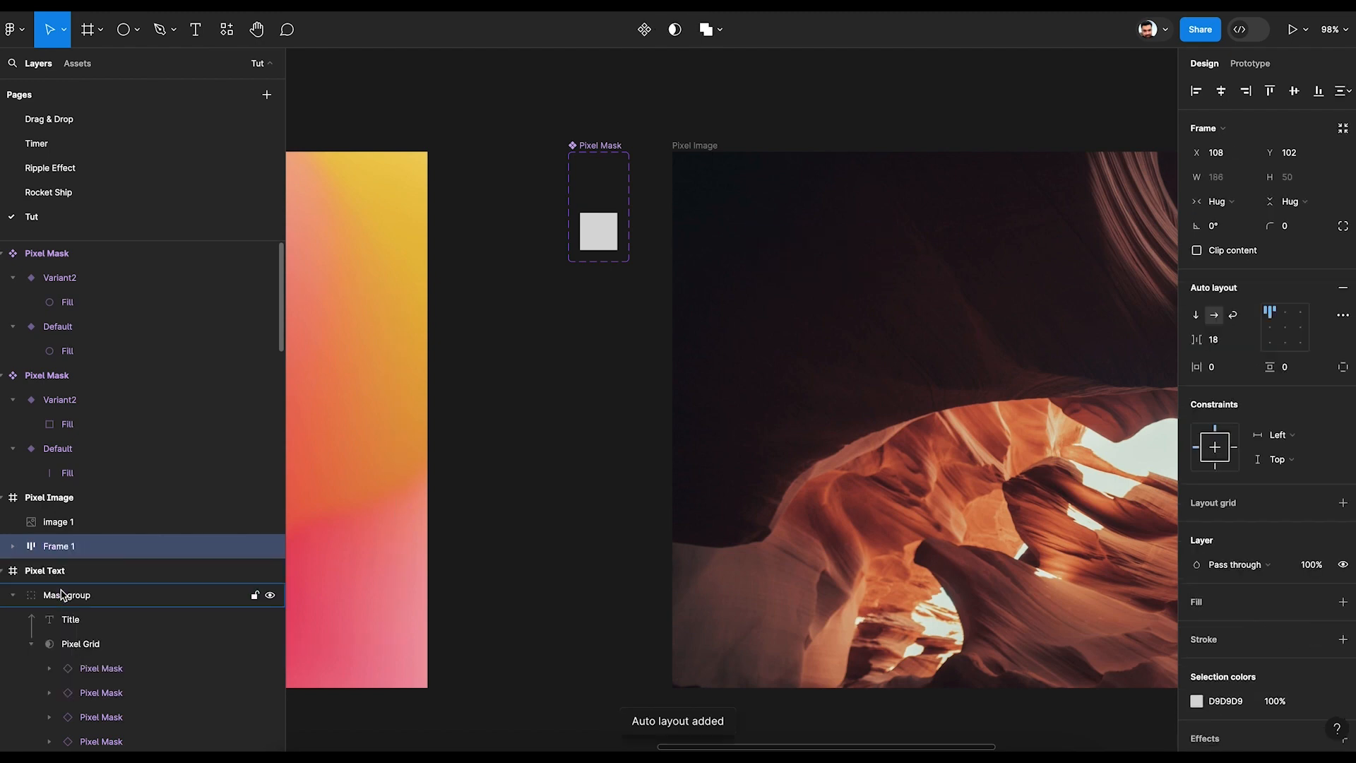
pyautogui.doubleClick(59, 546)
pyautogui.write('Pixel')
pyautogui.press('Return')
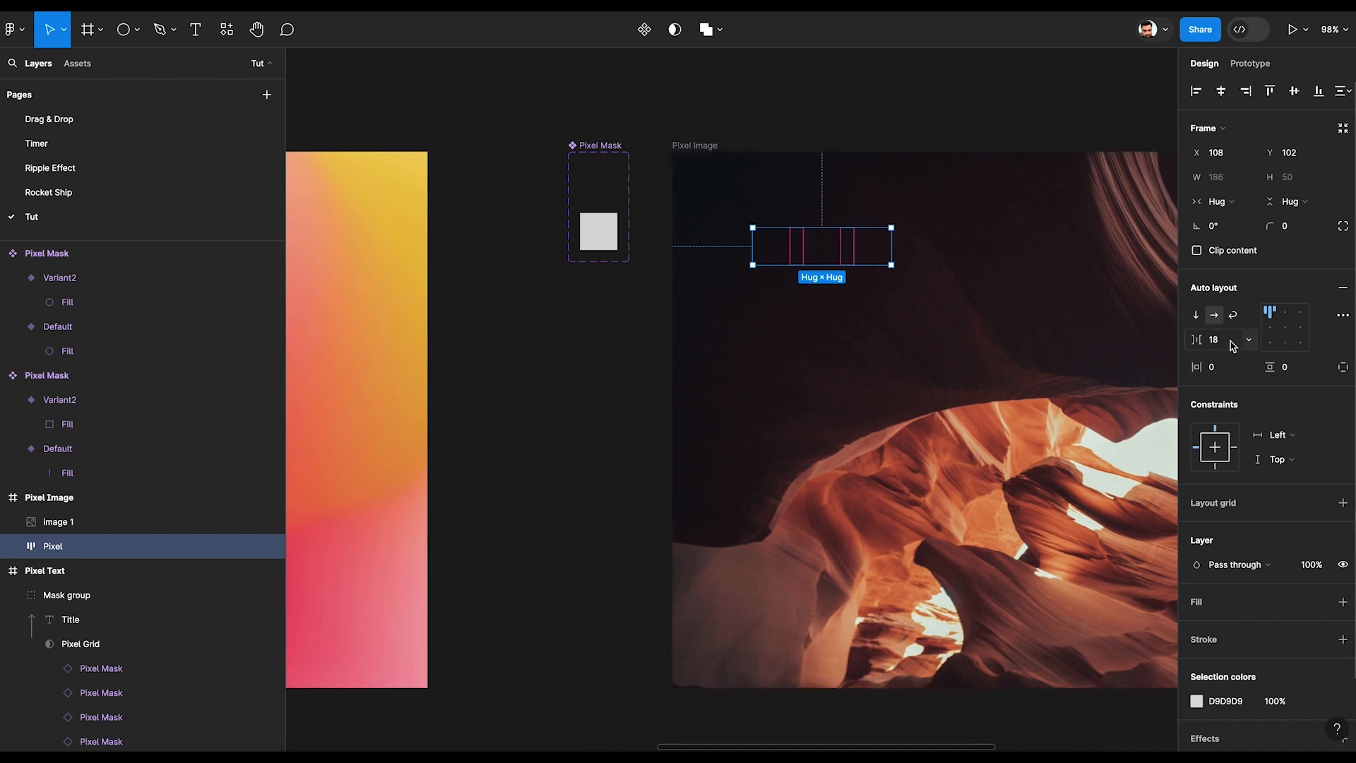
# - Set the Pixel frame's item spacing to 0 and switch its auto layout to wrap
pyautogui.write('0')
pyautogui.press('Return')
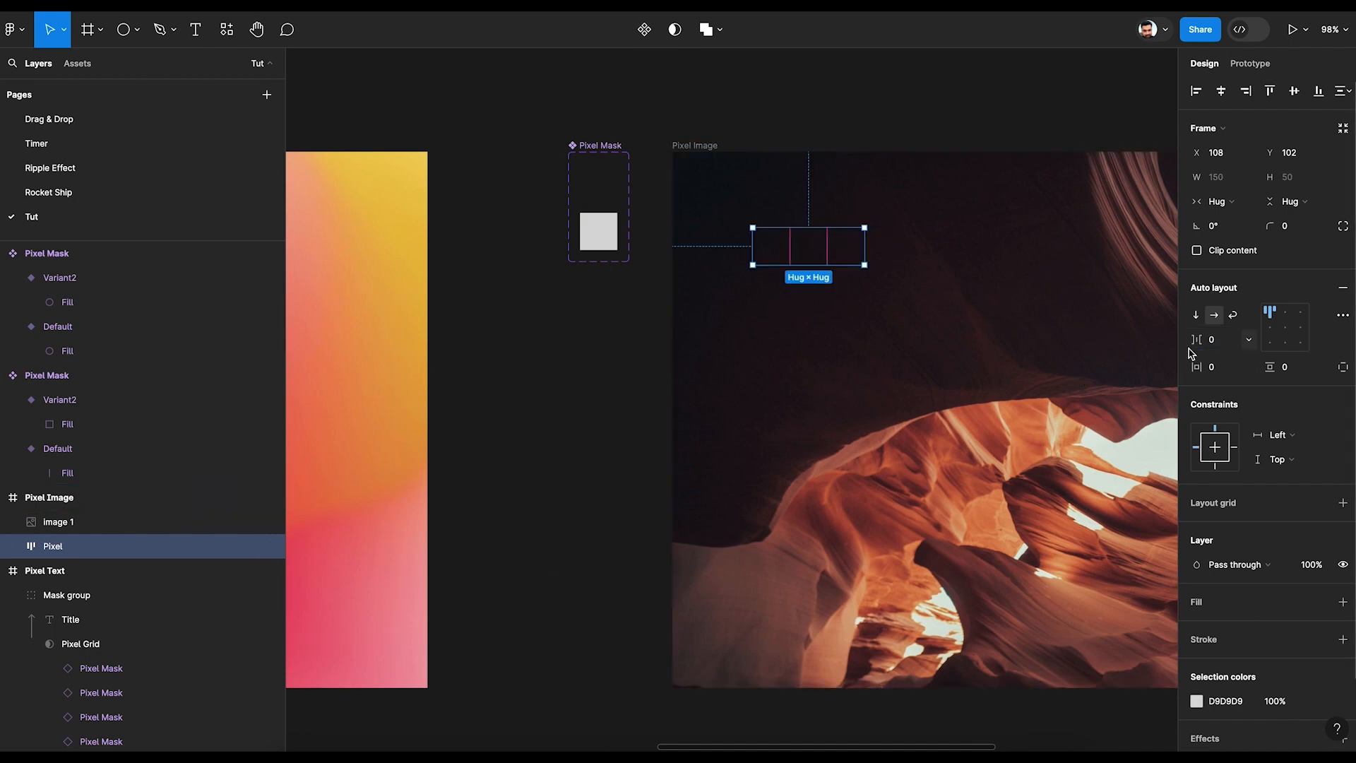
pyautogui.click(1236, 320)
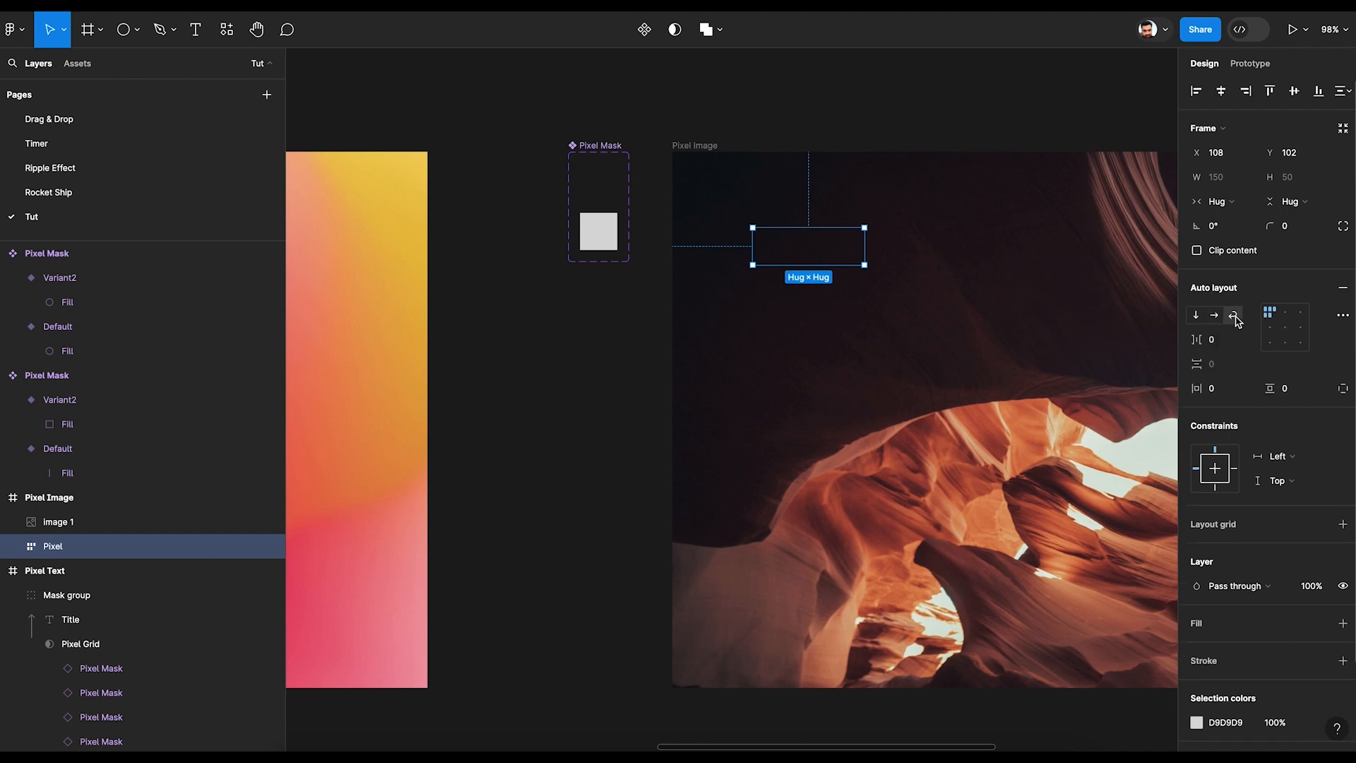
# - Align the Pixel frame to the top-left corner of Pixel Image and widen it to 1280, the full frame width
pyautogui.click(1196, 91)
pyautogui.click(1270, 92)
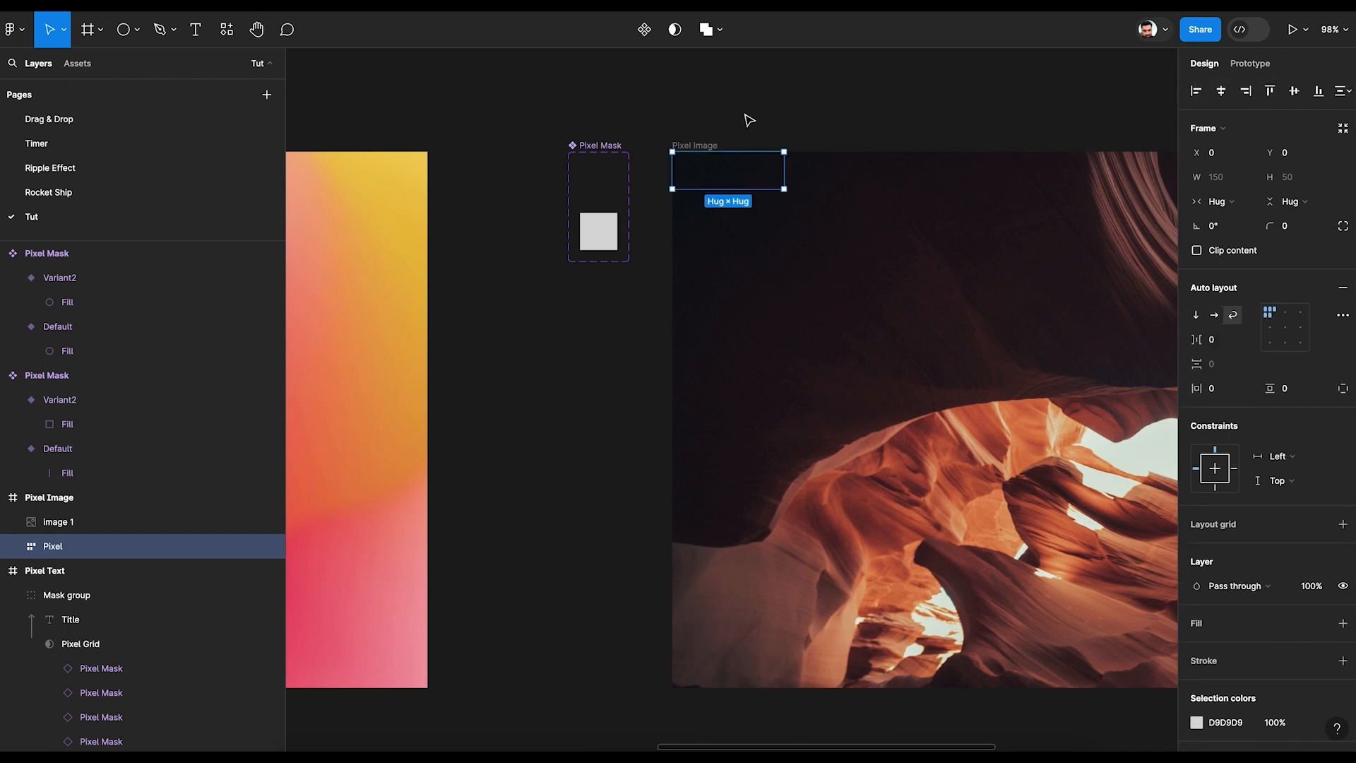
pyautogui.scroll(-2, 898, 132)
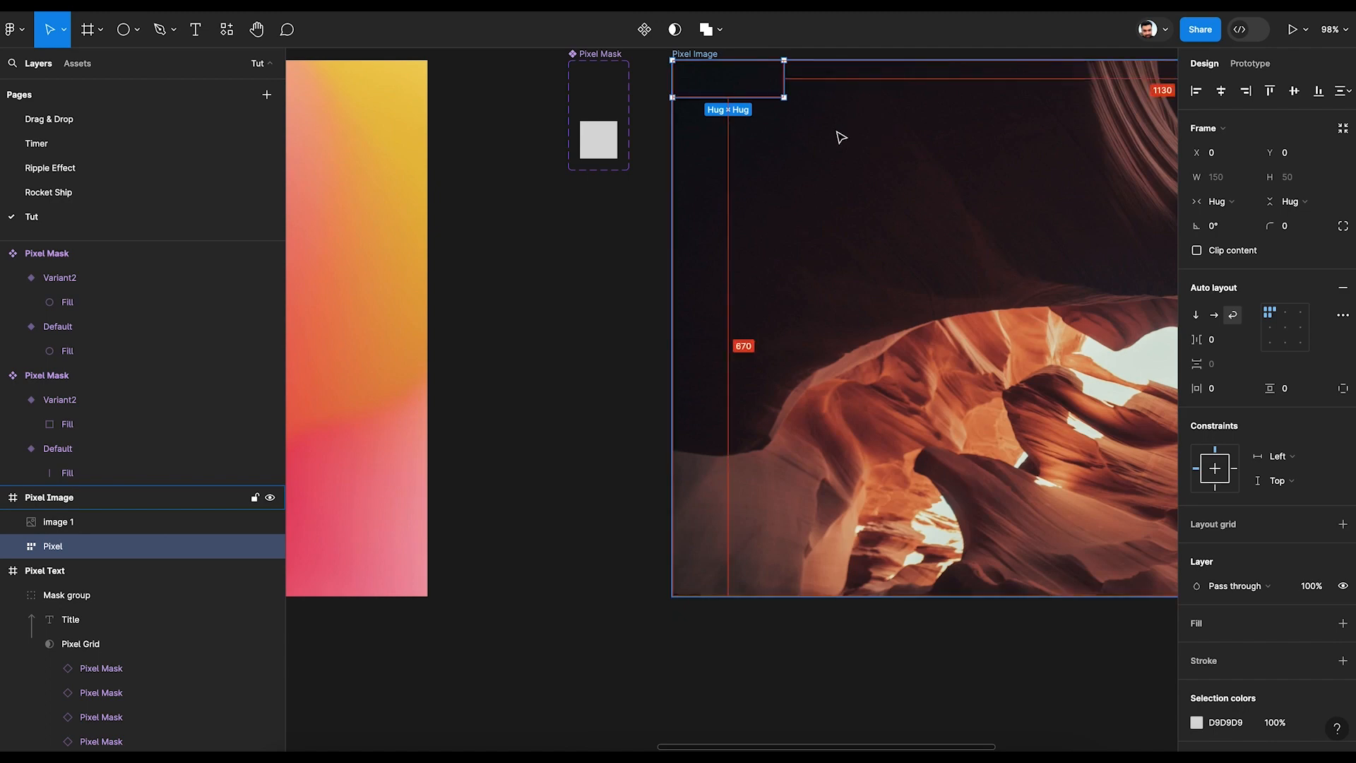
pyautogui.scroll(5, 837, 135)
pyautogui.scroll(-6, 804, 127)
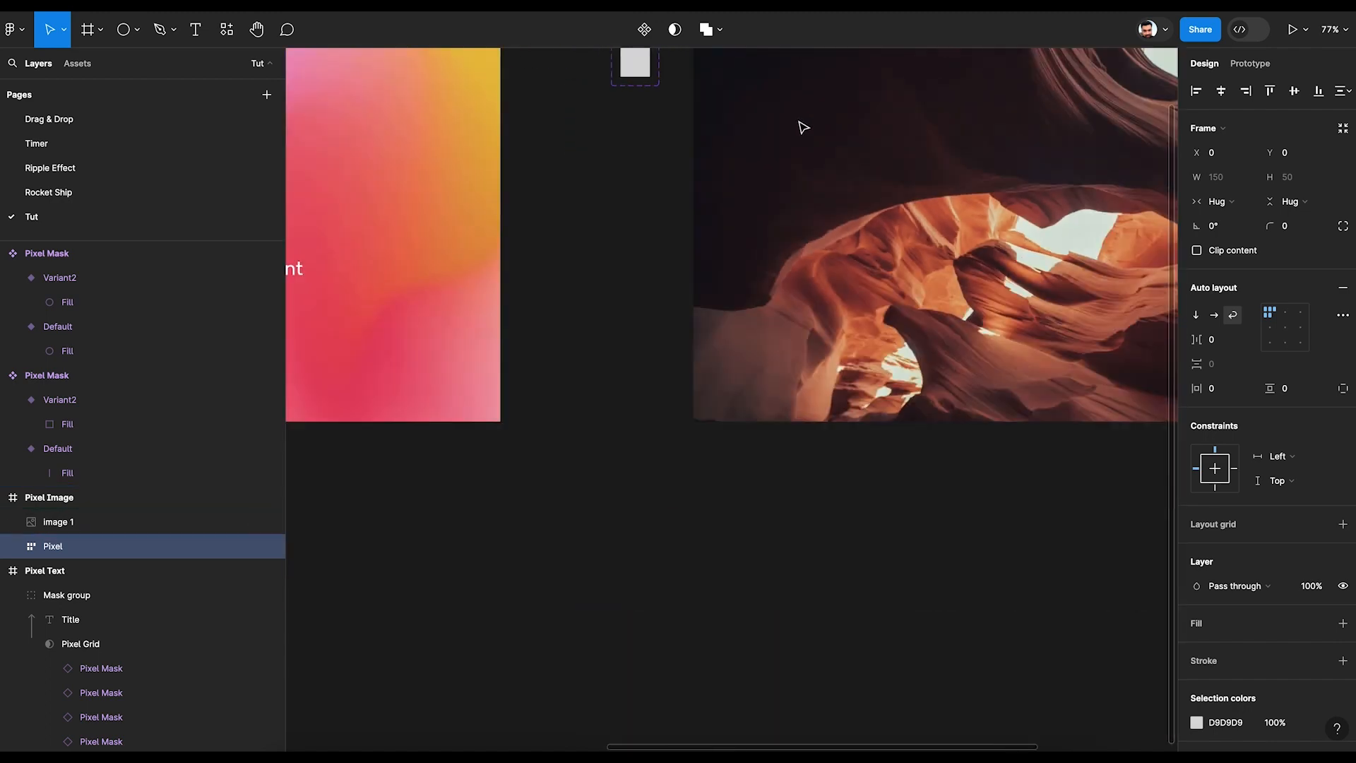
pyautogui.moveTo(805, 121); pyautogui.dragTo(524, 288)
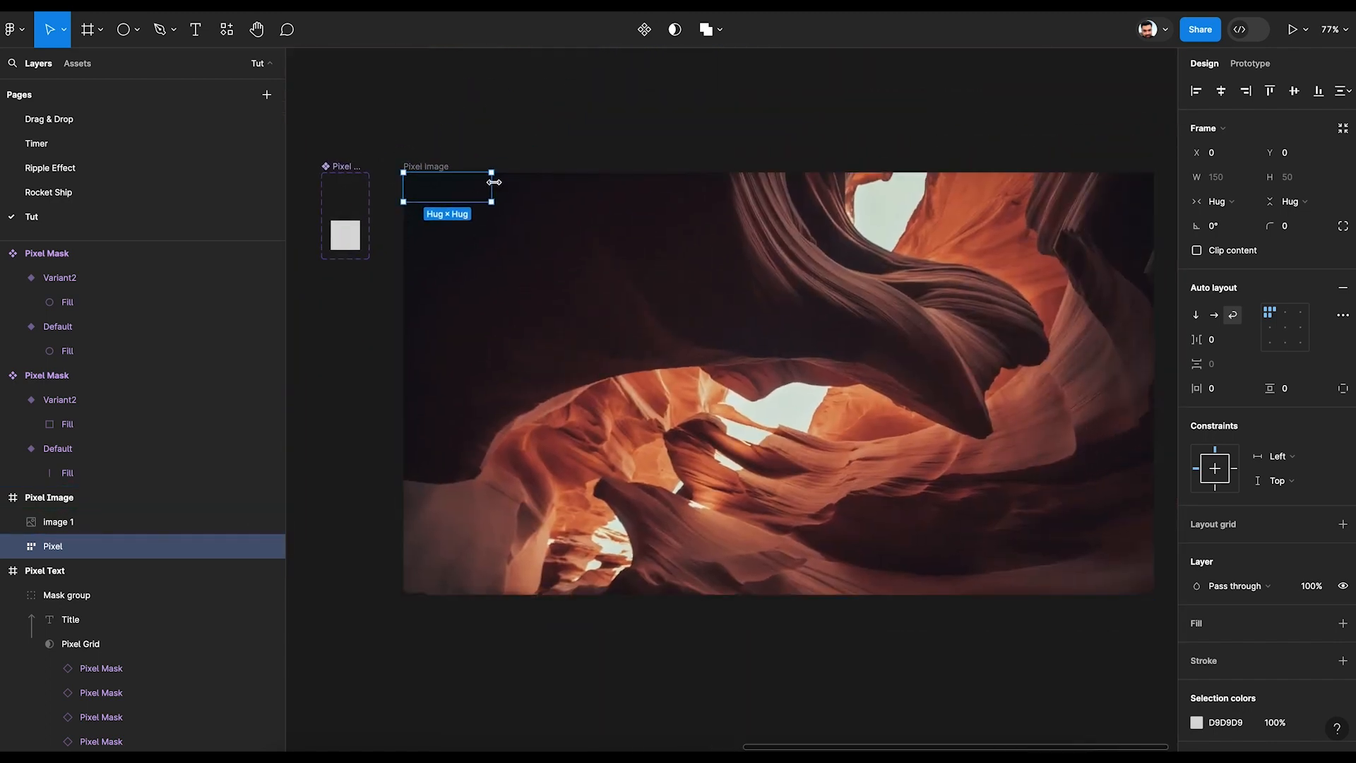
pyautogui.moveTo(492, 183); pyautogui.dragTo(1013, 185)
pyautogui.moveTo(554, 120); pyautogui.dragTo(676, 108)
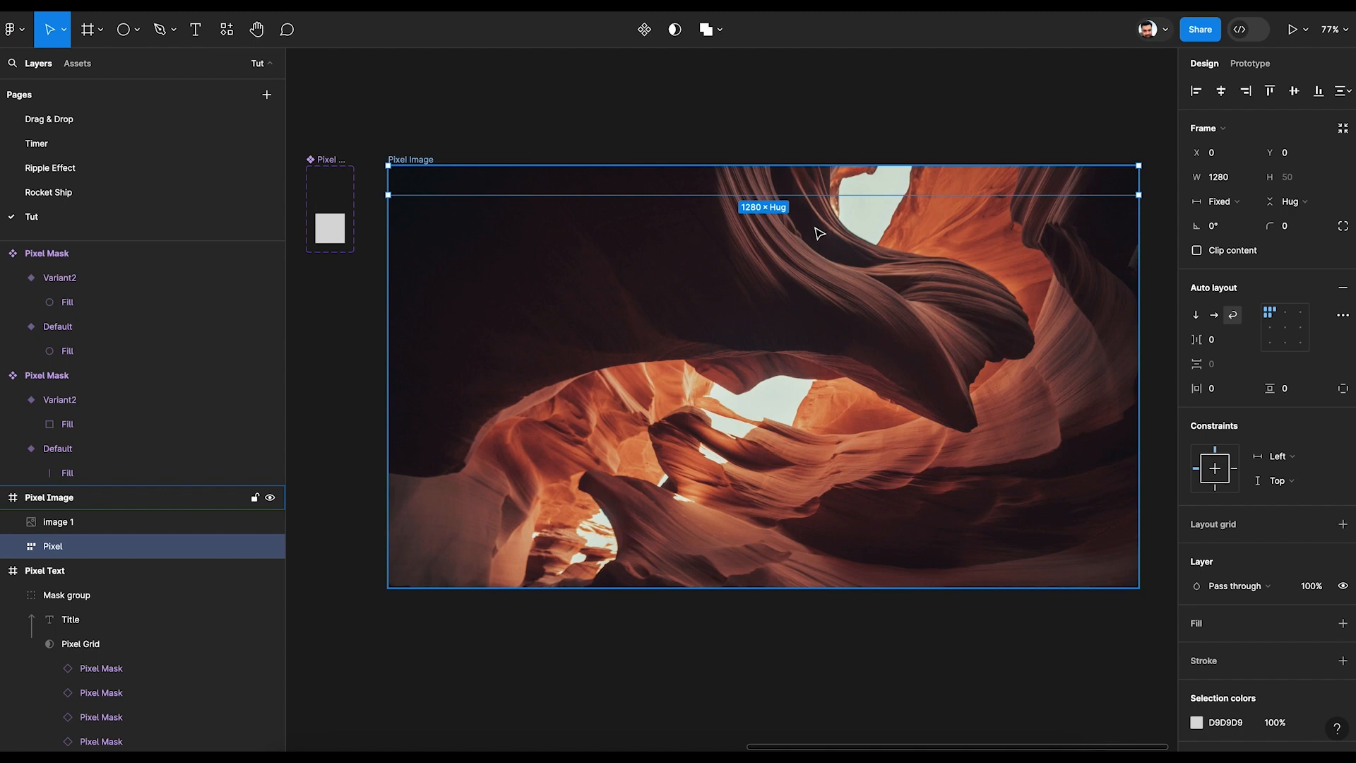
# - Rotate the second Pixel Mask instance in the Pixel frame to -90°
pyautogui.click(13, 546)
pyautogui.click(83, 604)
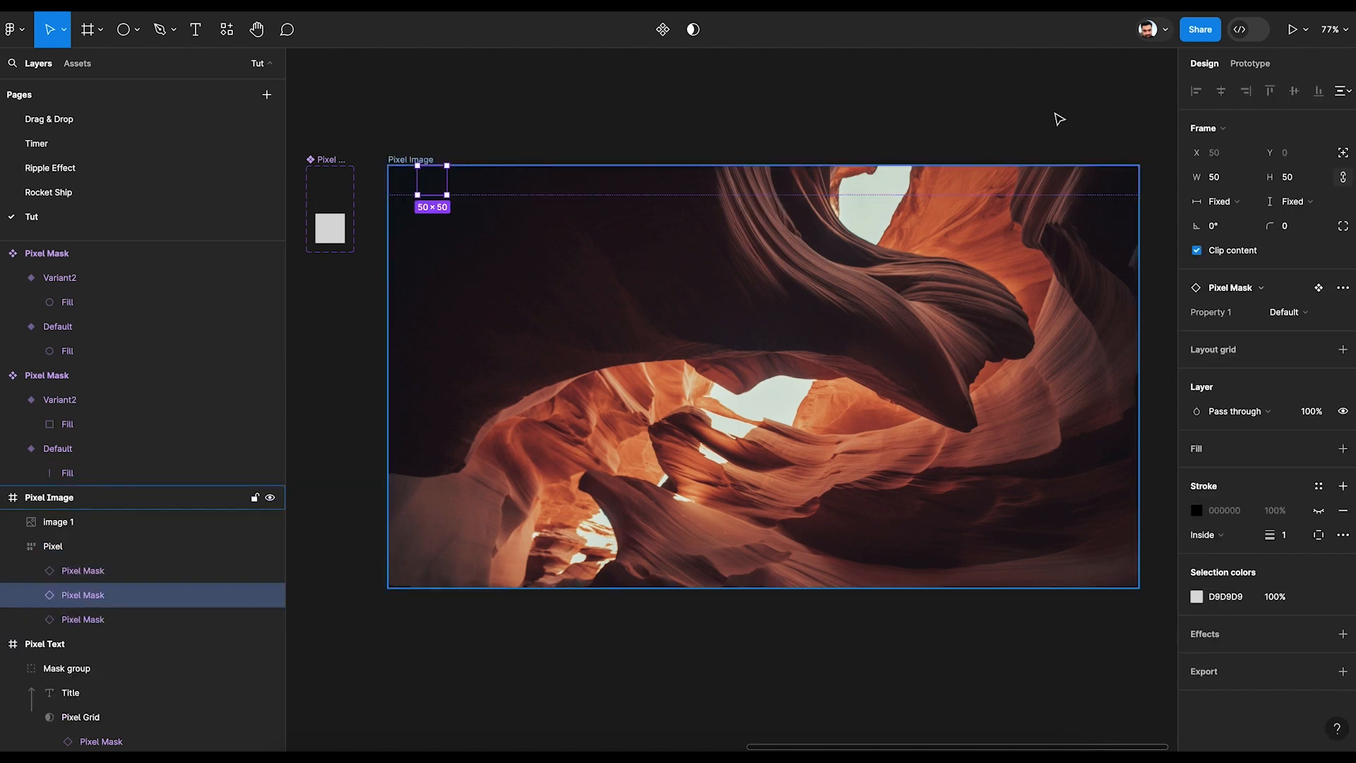
pyautogui.click(1250, 63)
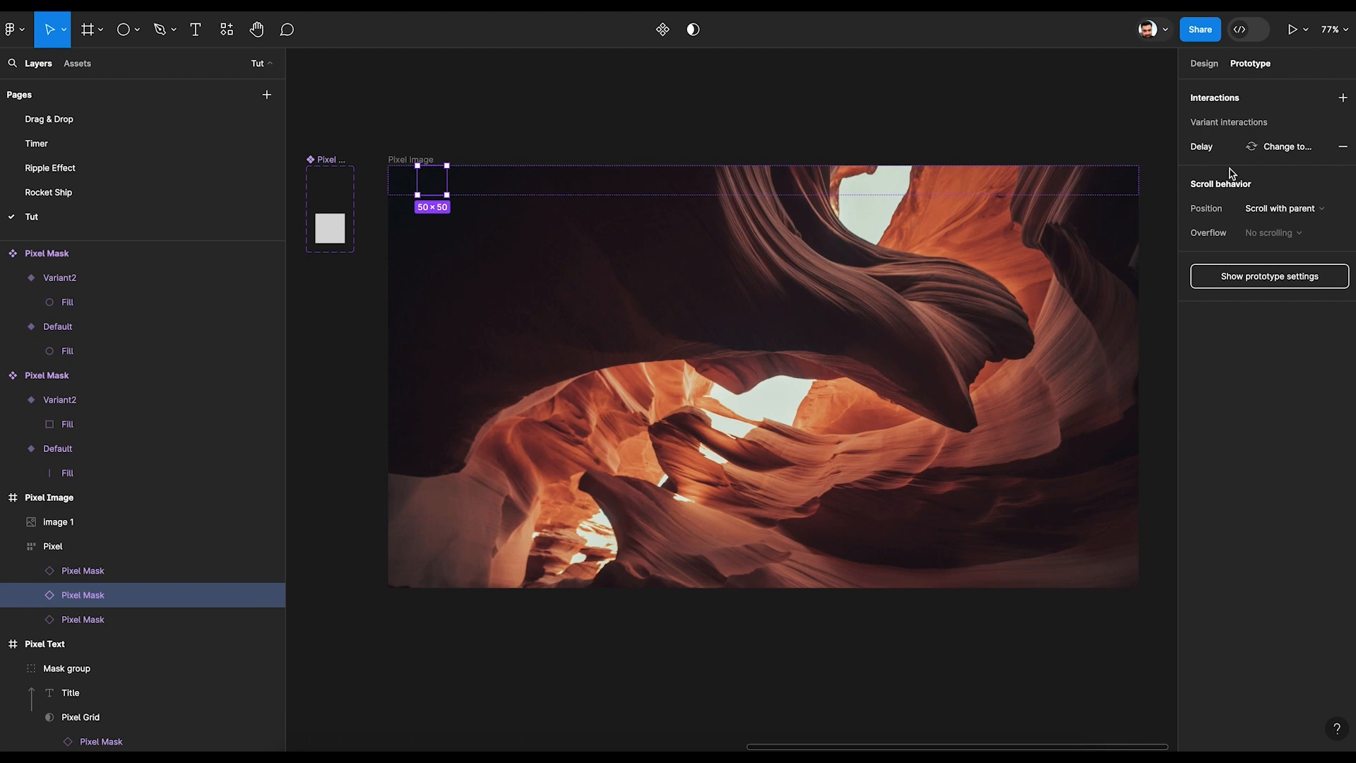
pyautogui.click(1204, 65)
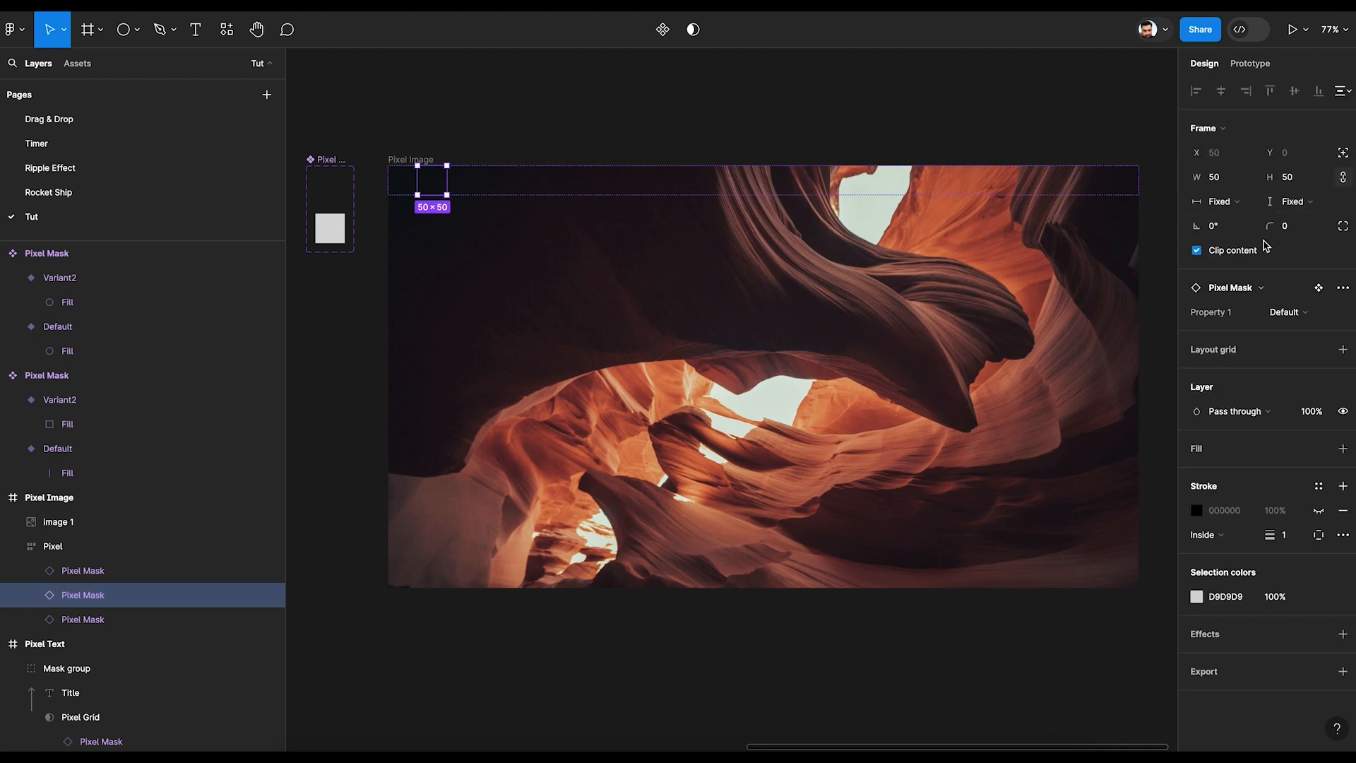
pyautogui.scroll(5, 438, 172)
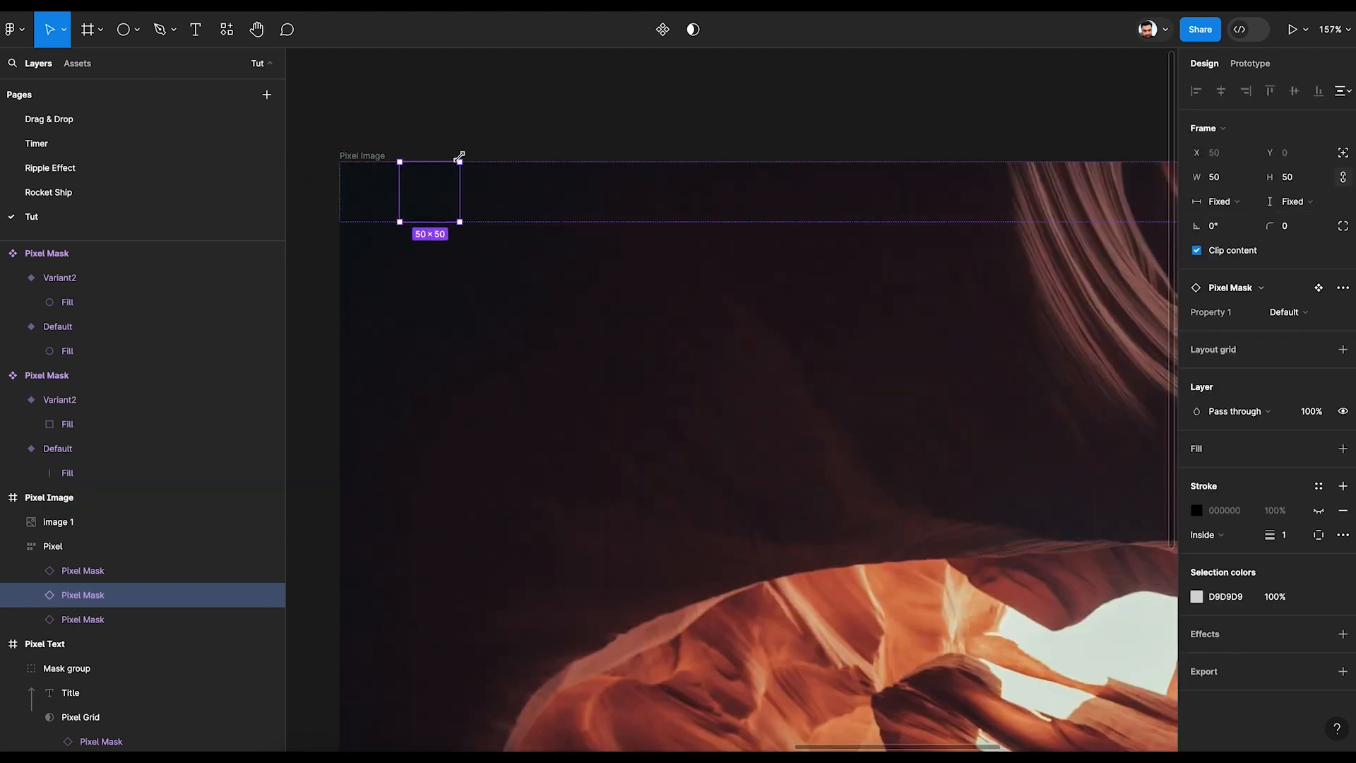
pyautogui.moveTo(470, 155); pyautogui.dragTo(456, 220)
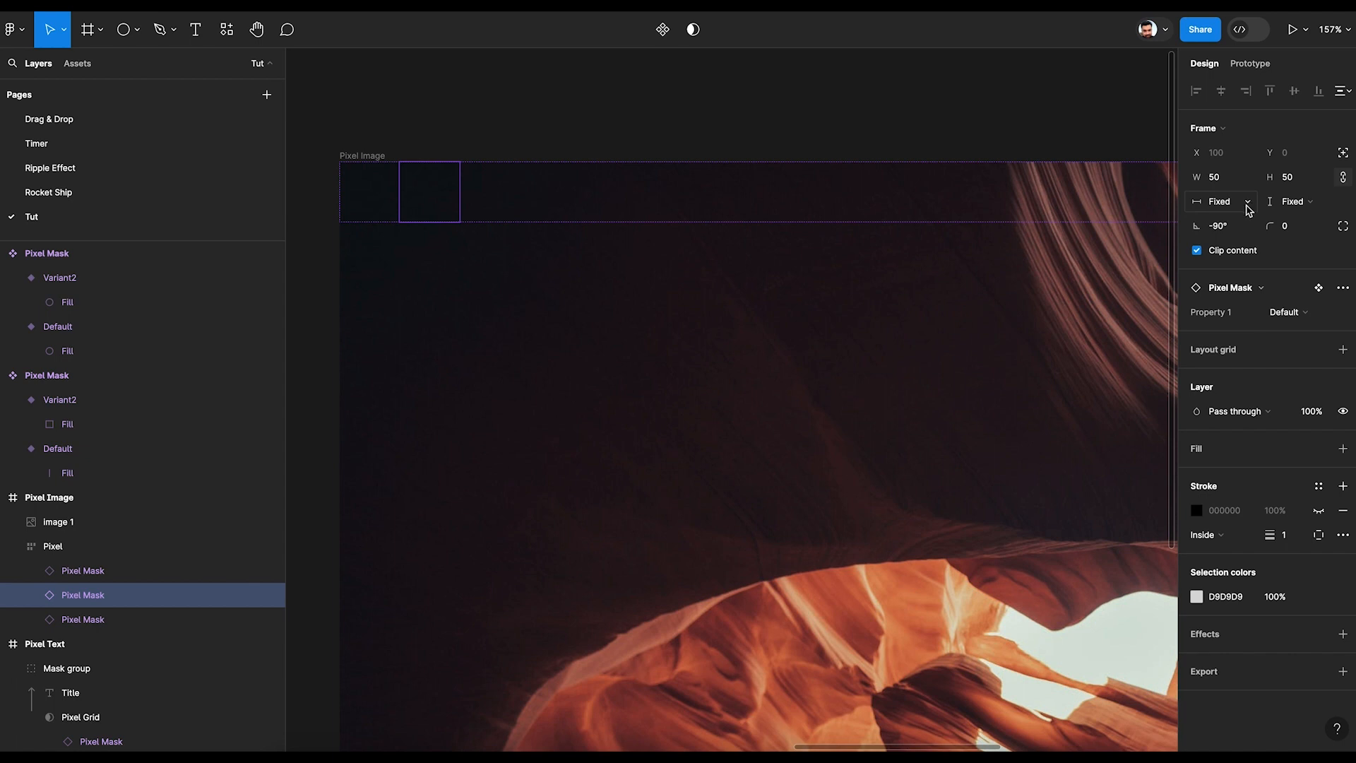
# - Check the After delay interaction settings of the rotated Pixel Mask instance
pyautogui.click(1251, 64)
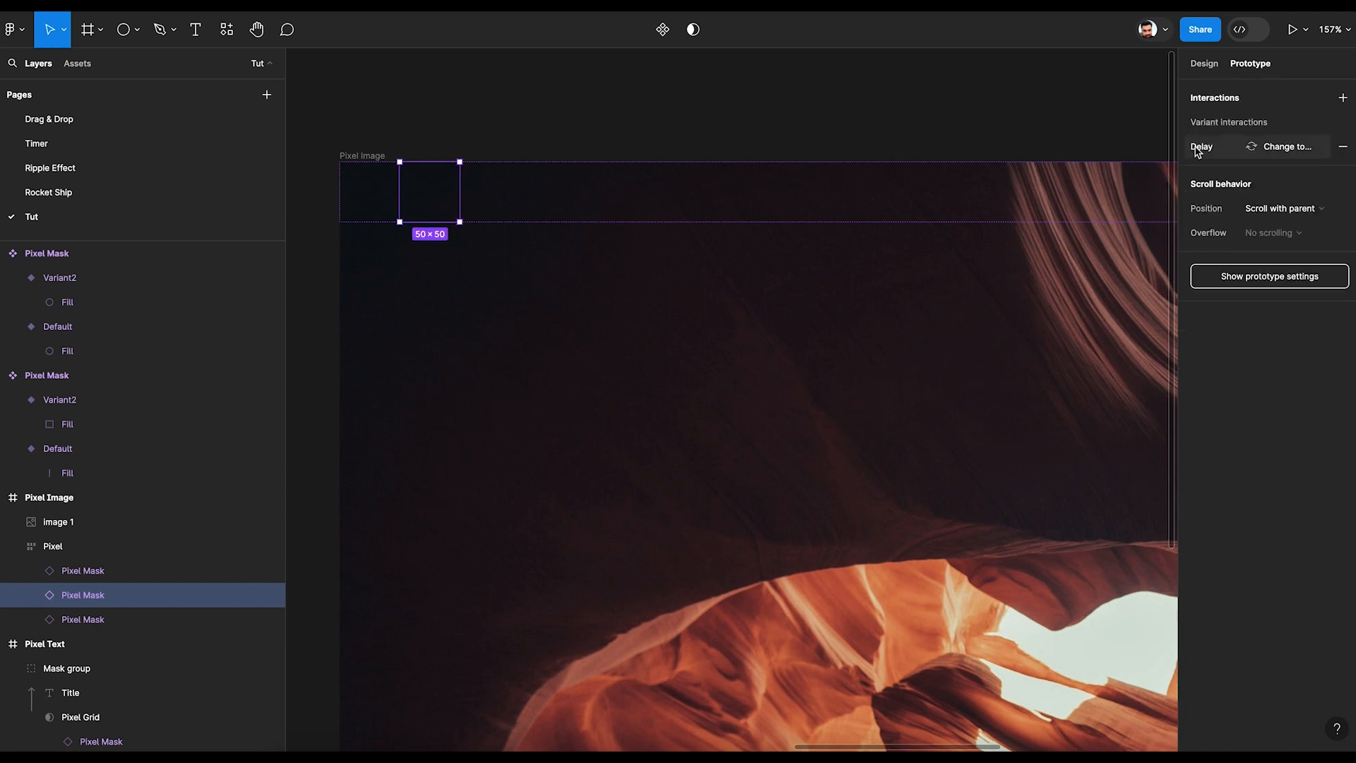
pyautogui.click(1201, 146)
pyautogui.click(1053, 177)
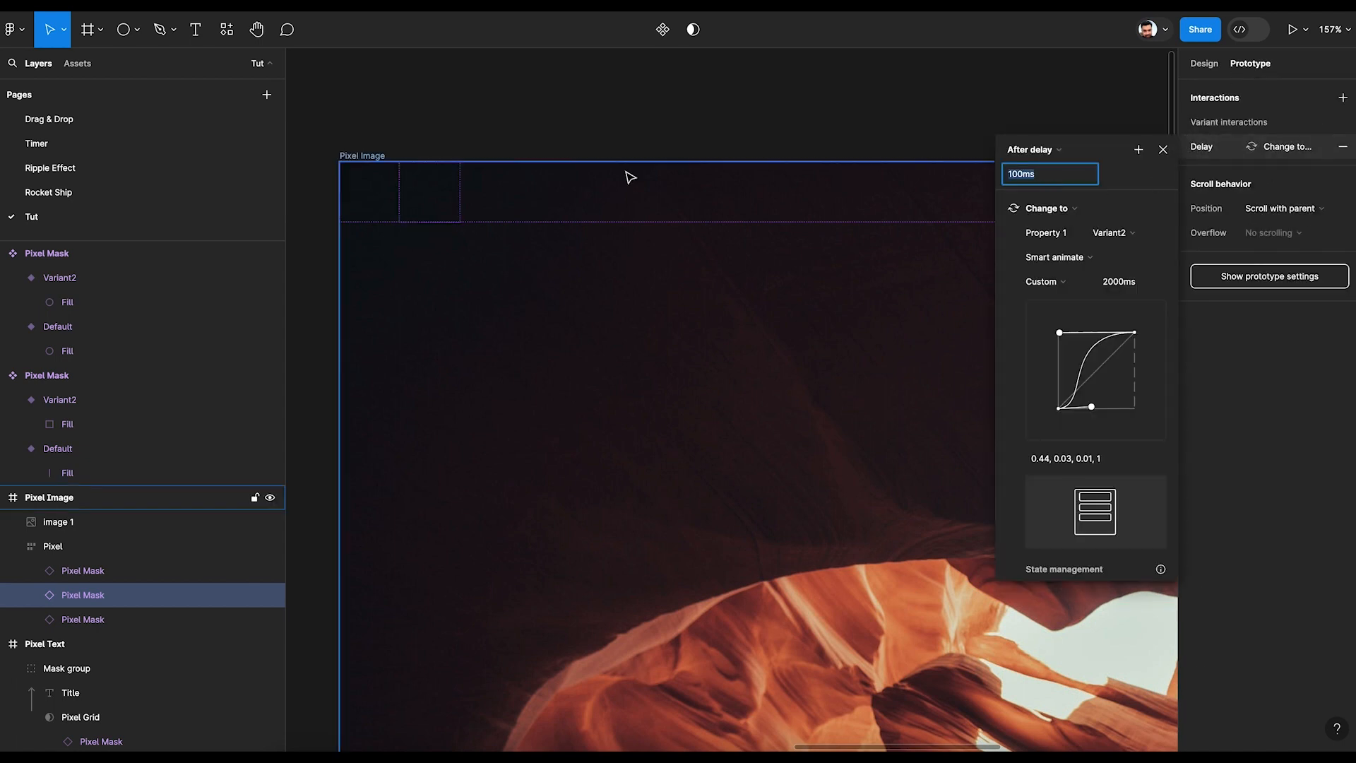
pyautogui.click(486, 126)
# - Lock image 1 in the Pixel Image frame so it cannot be selected instead of the masks
pyautogui.click(448, 209)
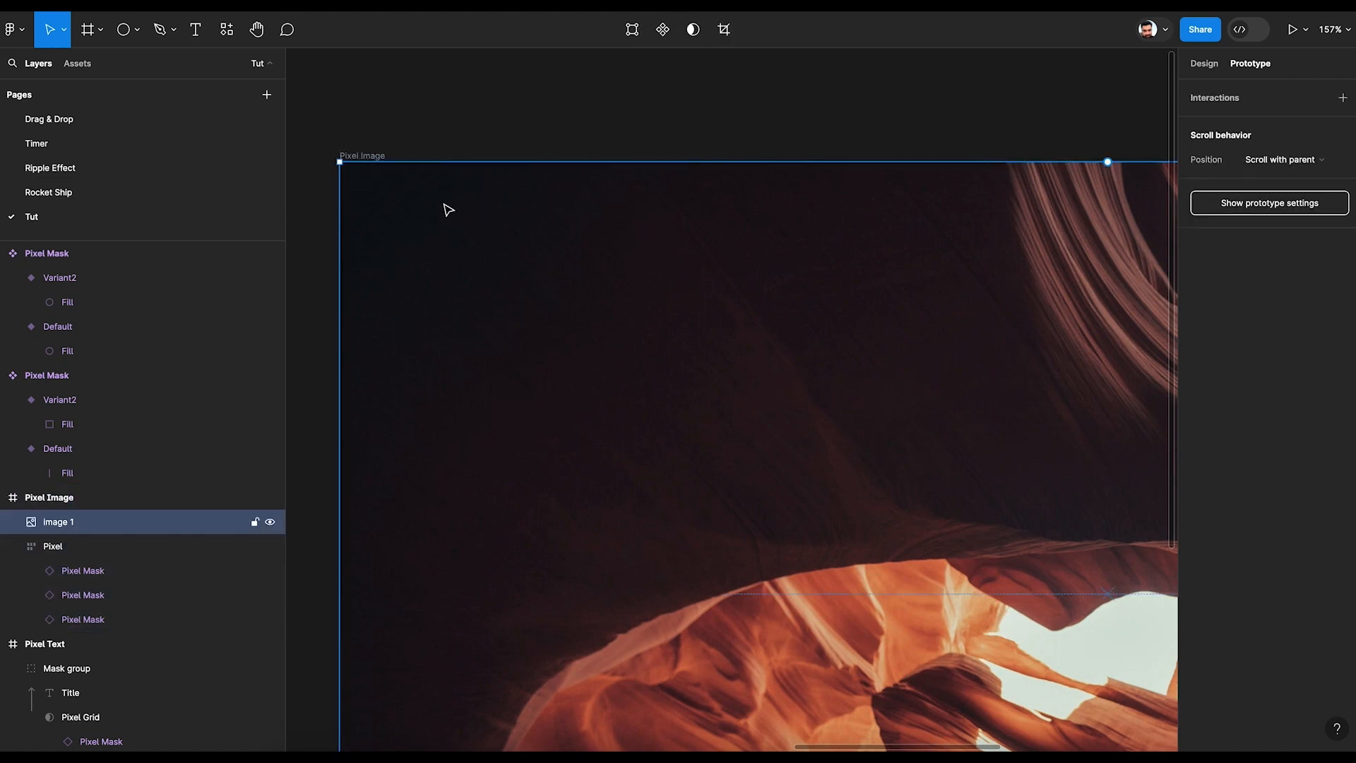
pyautogui.click(116, 578)
pyautogui.click(107, 599)
pyautogui.click(103, 622)
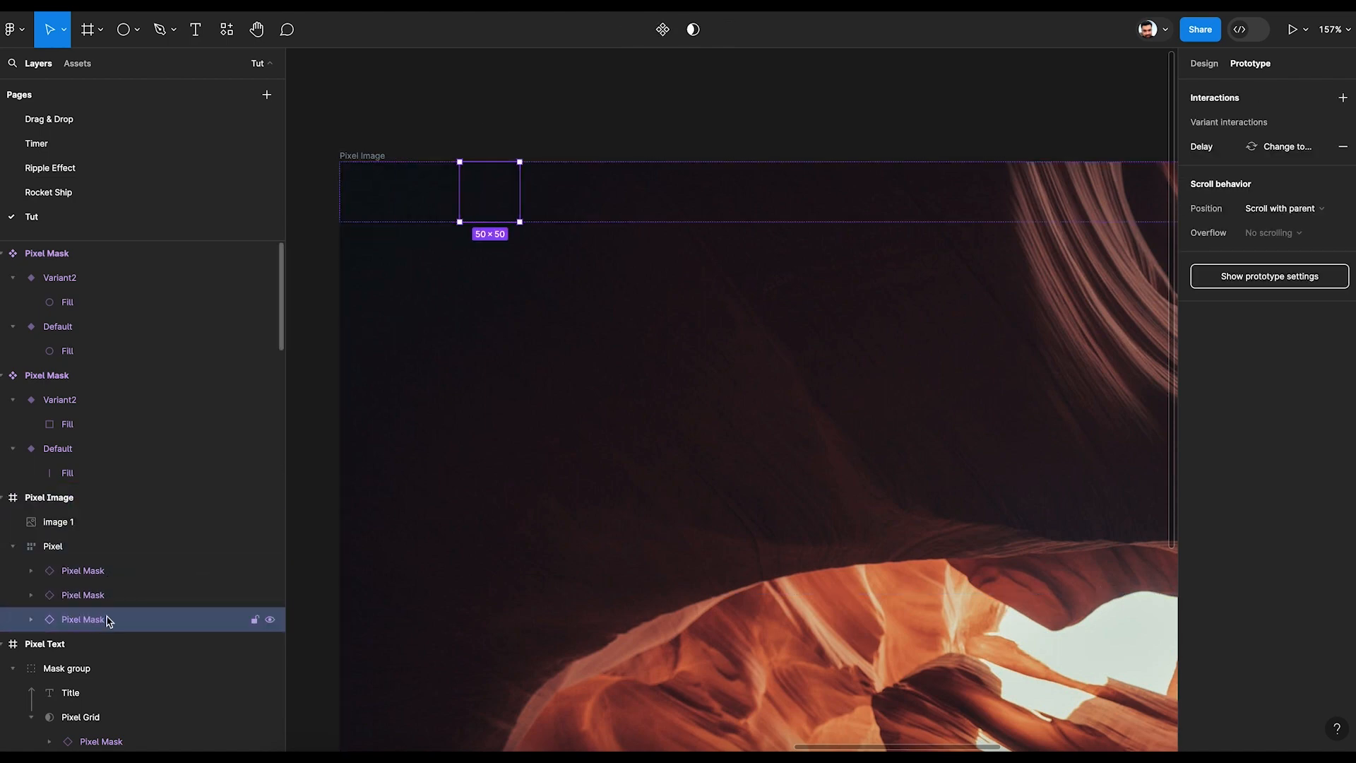
pyautogui.moveTo(529, 157); pyautogui.dragTo(556, 145)
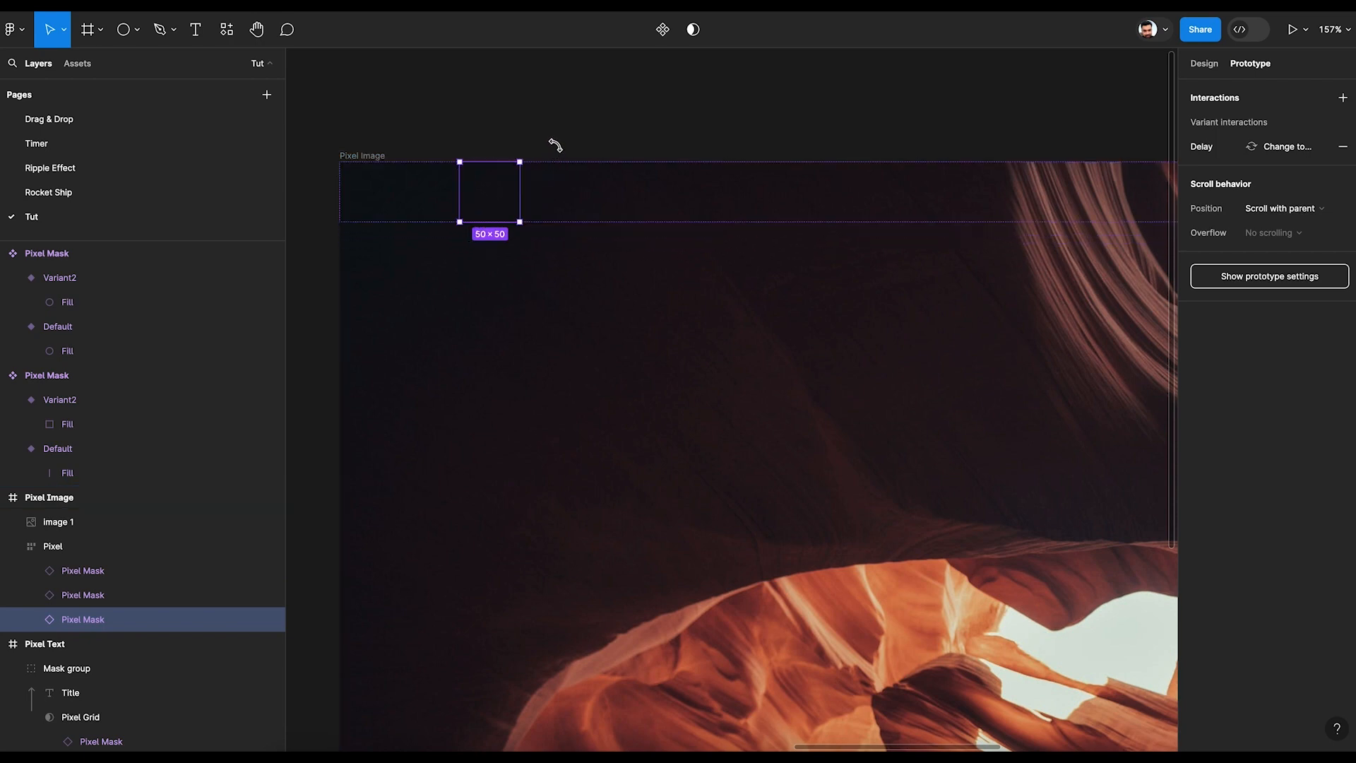
pyautogui.click(383, 204)
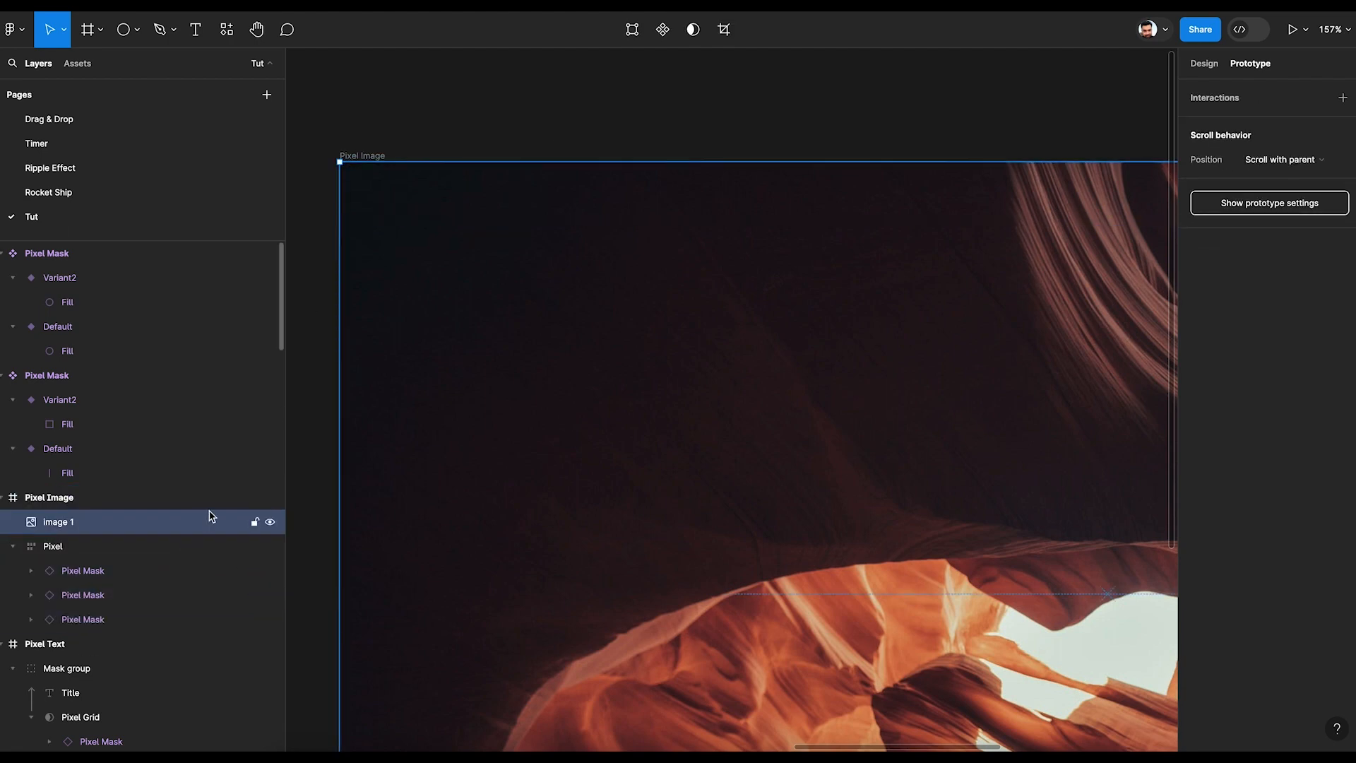
pyautogui.click(255, 523)
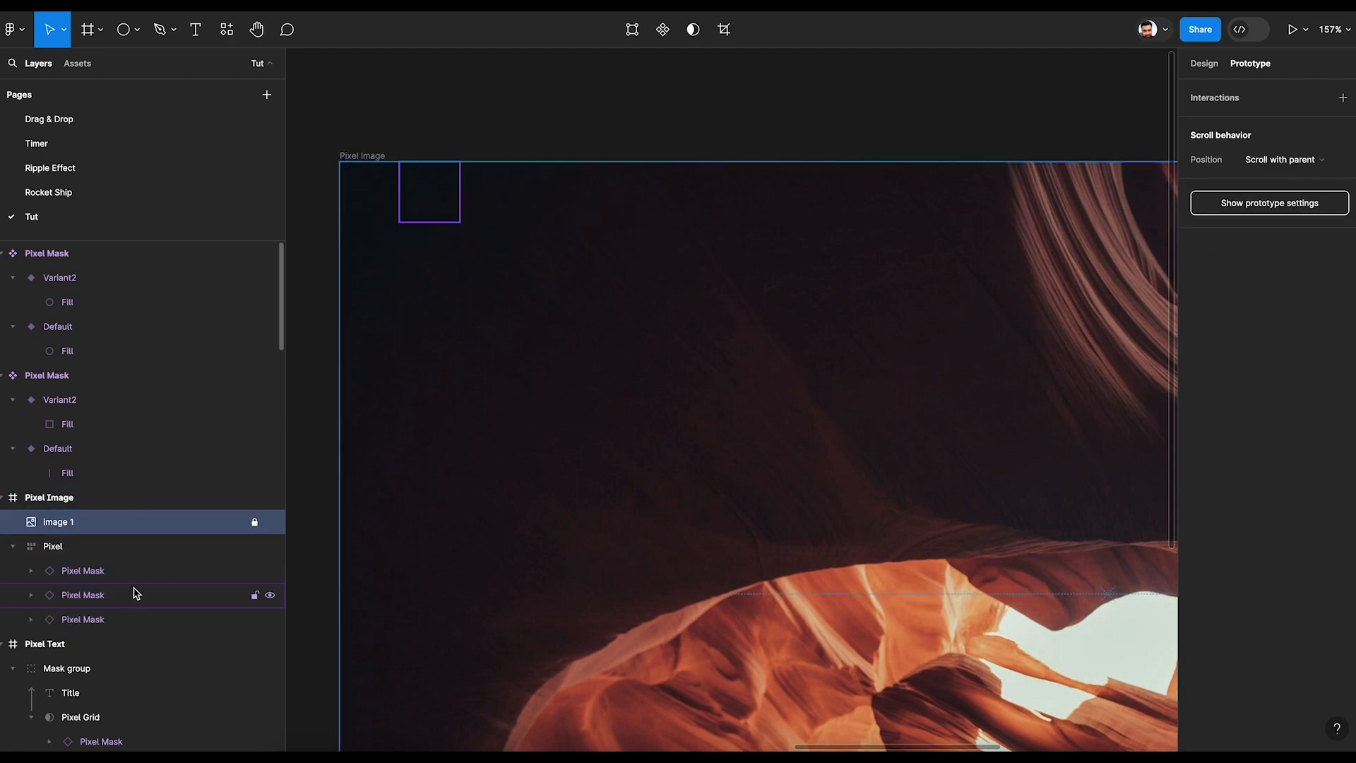
# - Duplicate the -90° rotated Pixel Mask instance and move the copy to the start of the Pixel frame
pyautogui.click(111, 569)
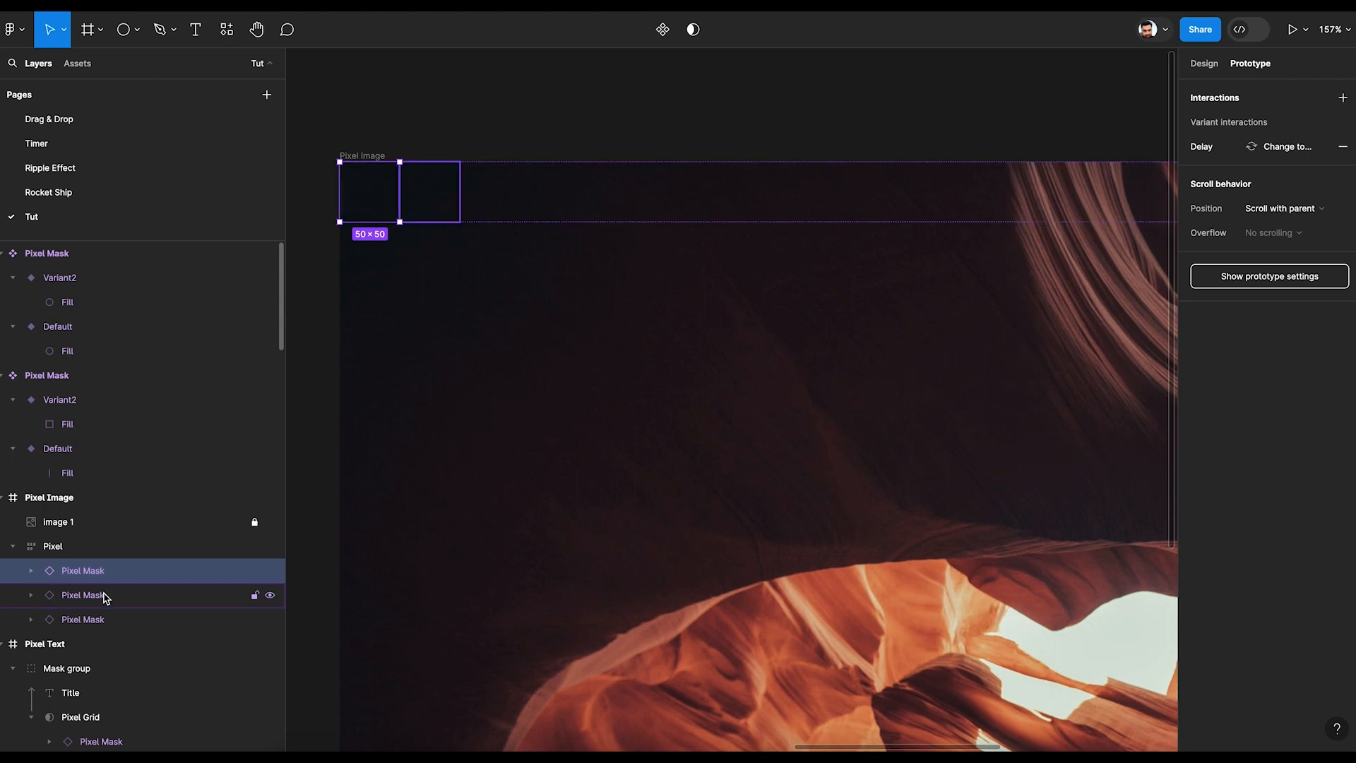
pyautogui.click(1203, 65)
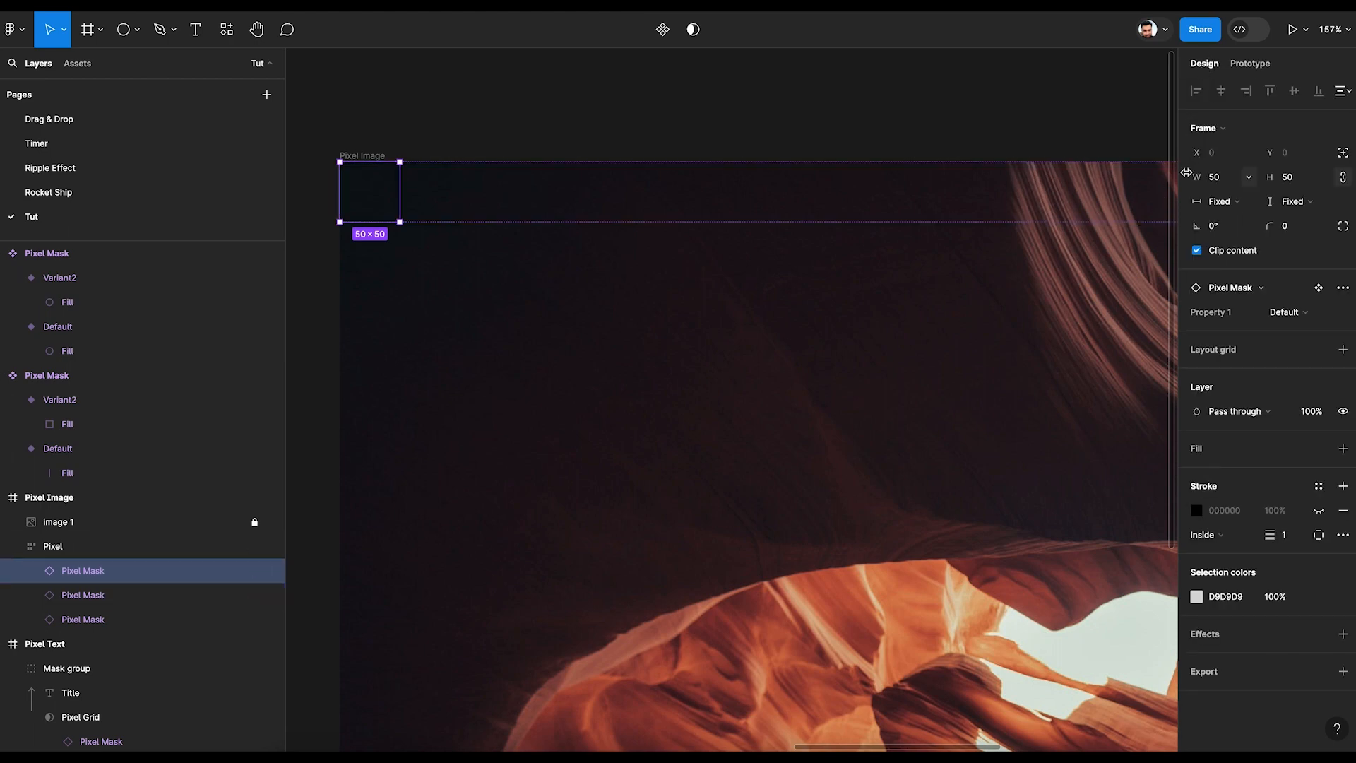
pyautogui.click(70, 595)
pyautogui.click(107, 620)
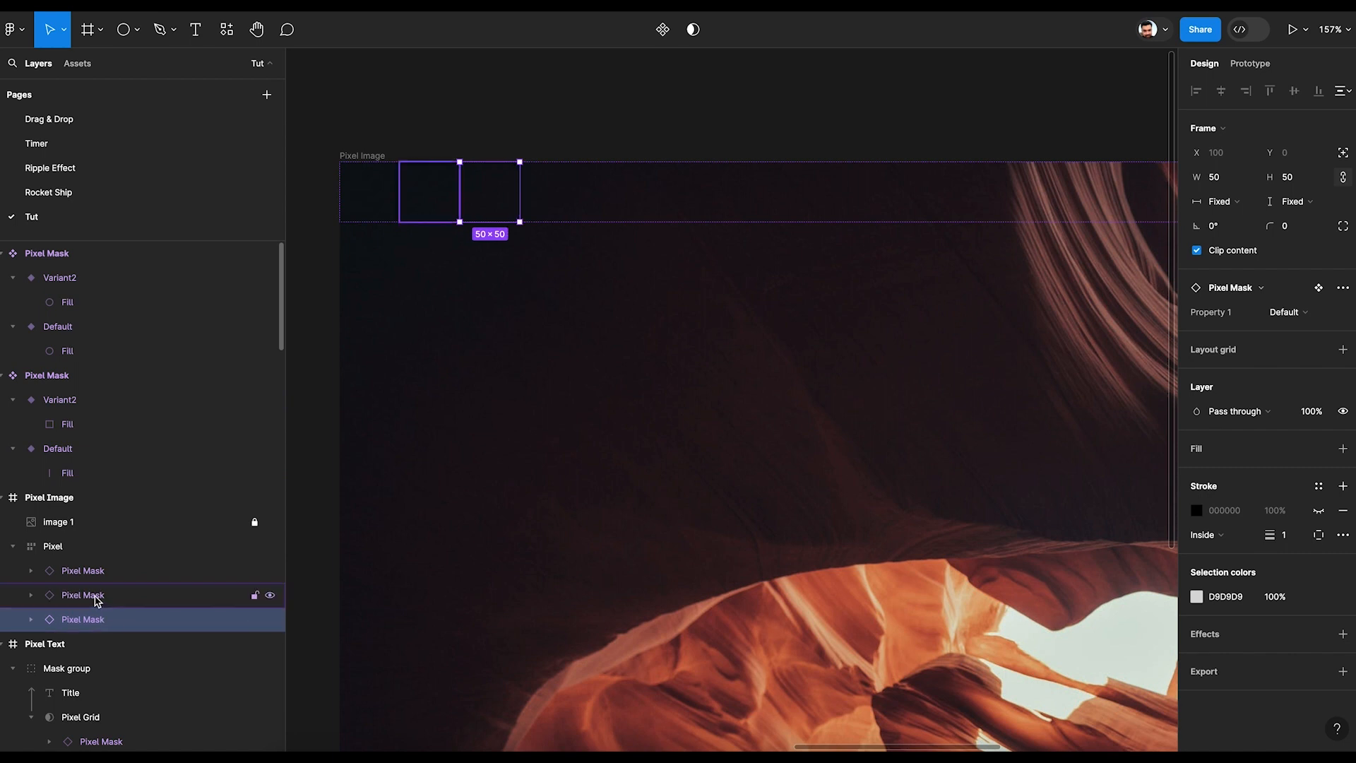
pyautogui.click(97, 598)
pyautogui.hotkey('ctrl', 'd')
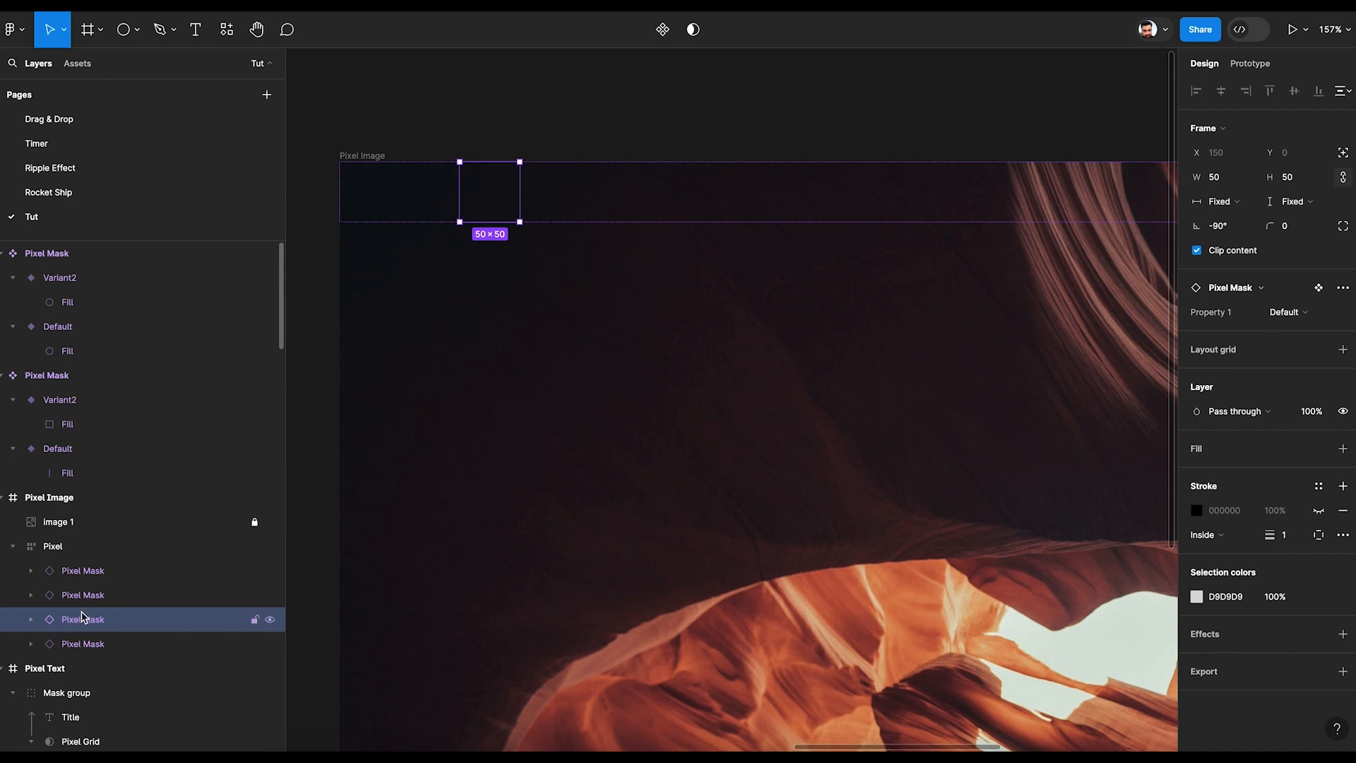
pyautogui.moveTo(91, 618); pyautogui.dragTo(90, 557)
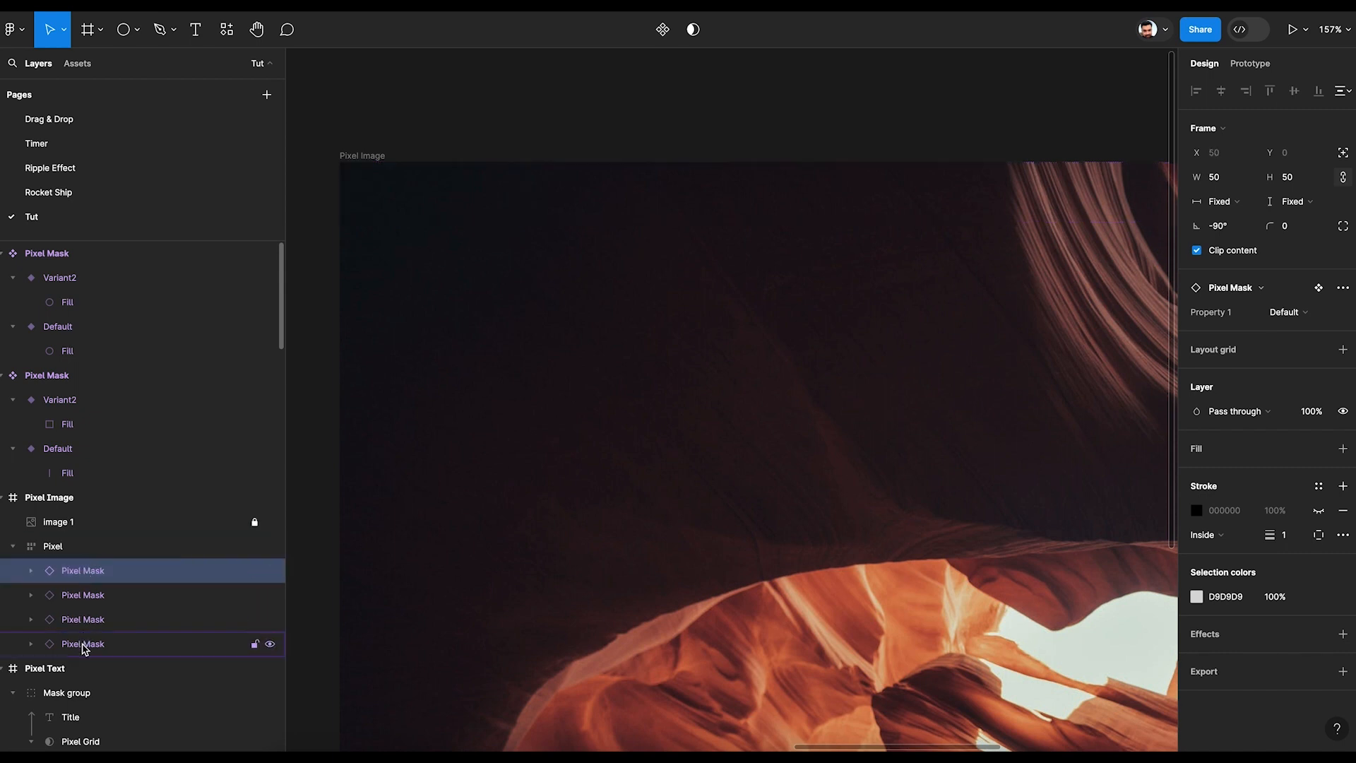
# - Duplicate all four Pixel Mask instances inside the Pixel frame and hide image 1
pyautogui.keyDown('shift'); pyautogui.click(84, 643); pyautogui.keyUp('shift')
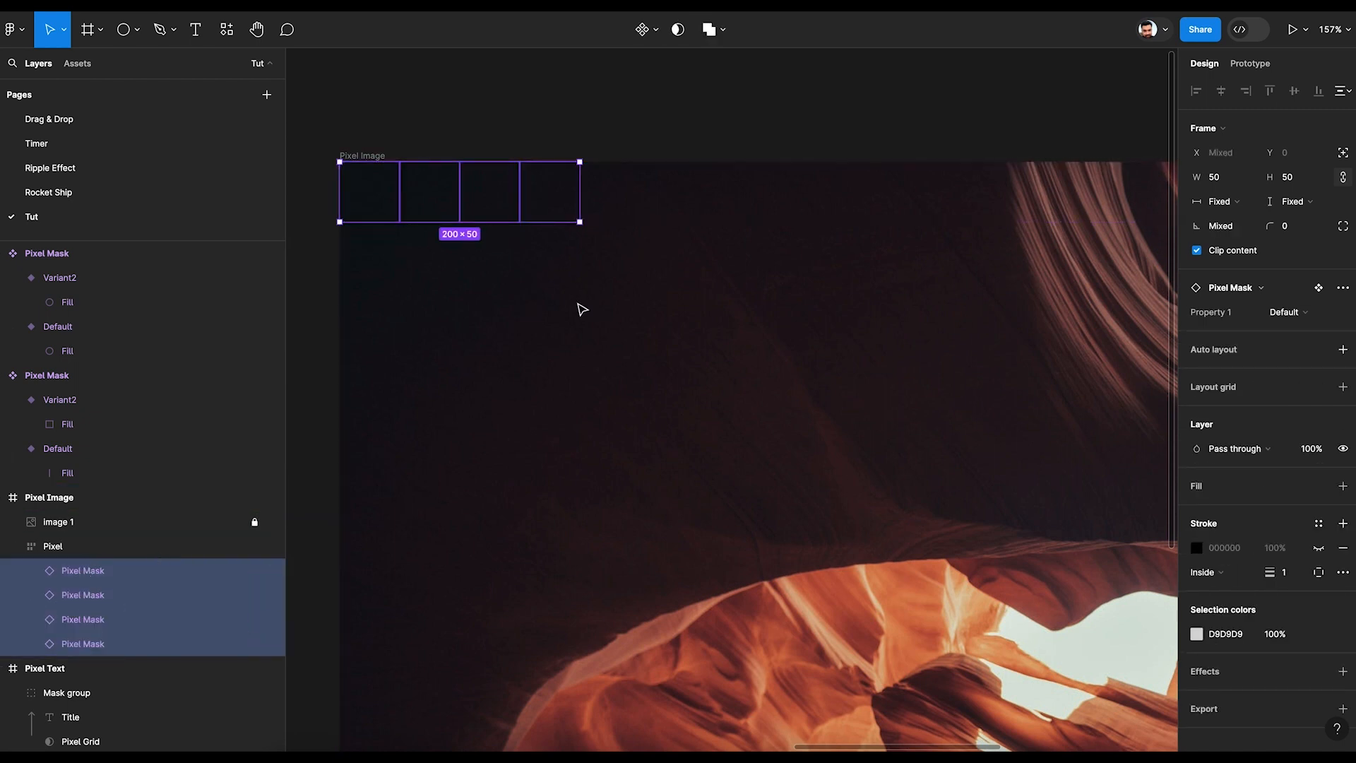
pyautogui.hotkey('ctrl', 'd')
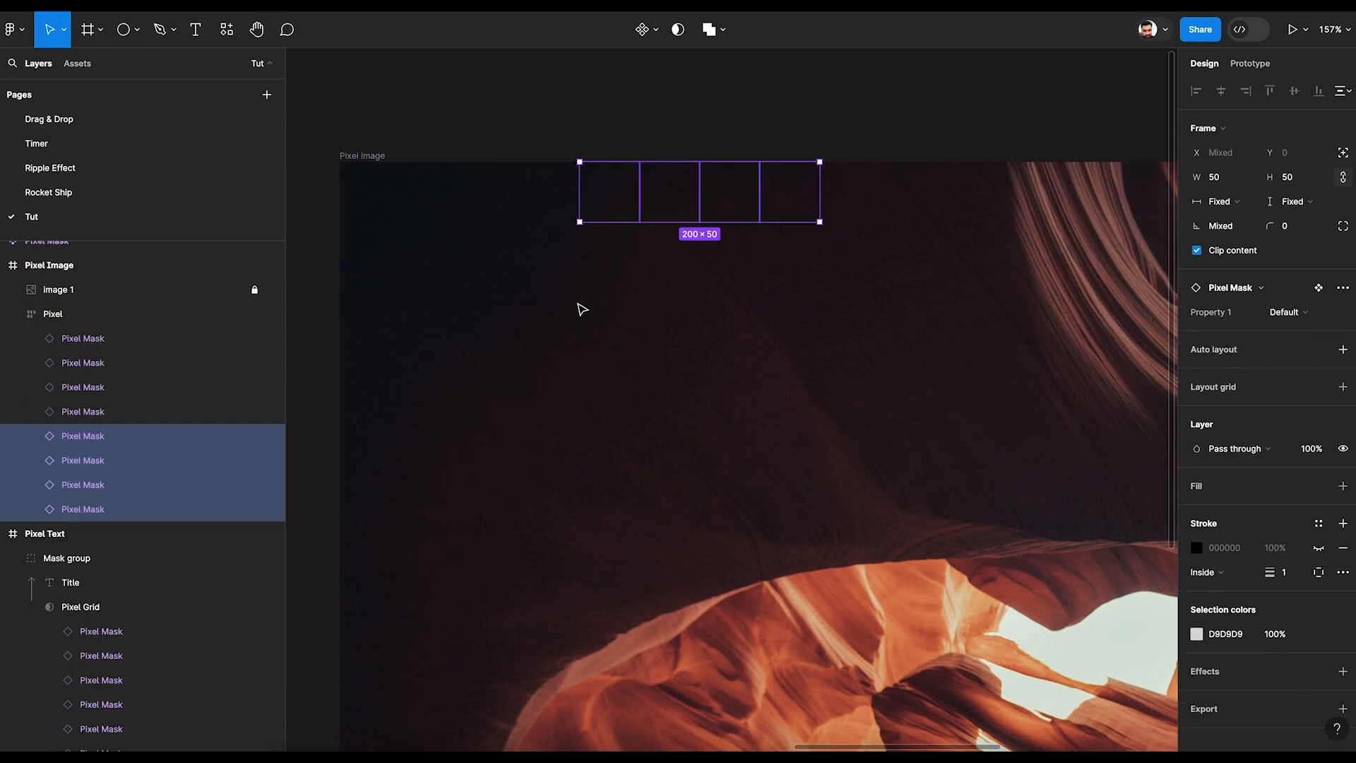
pyautogui.scroll(-3, 581, 308)
pyautogui.scroll(-3, 583, 310)
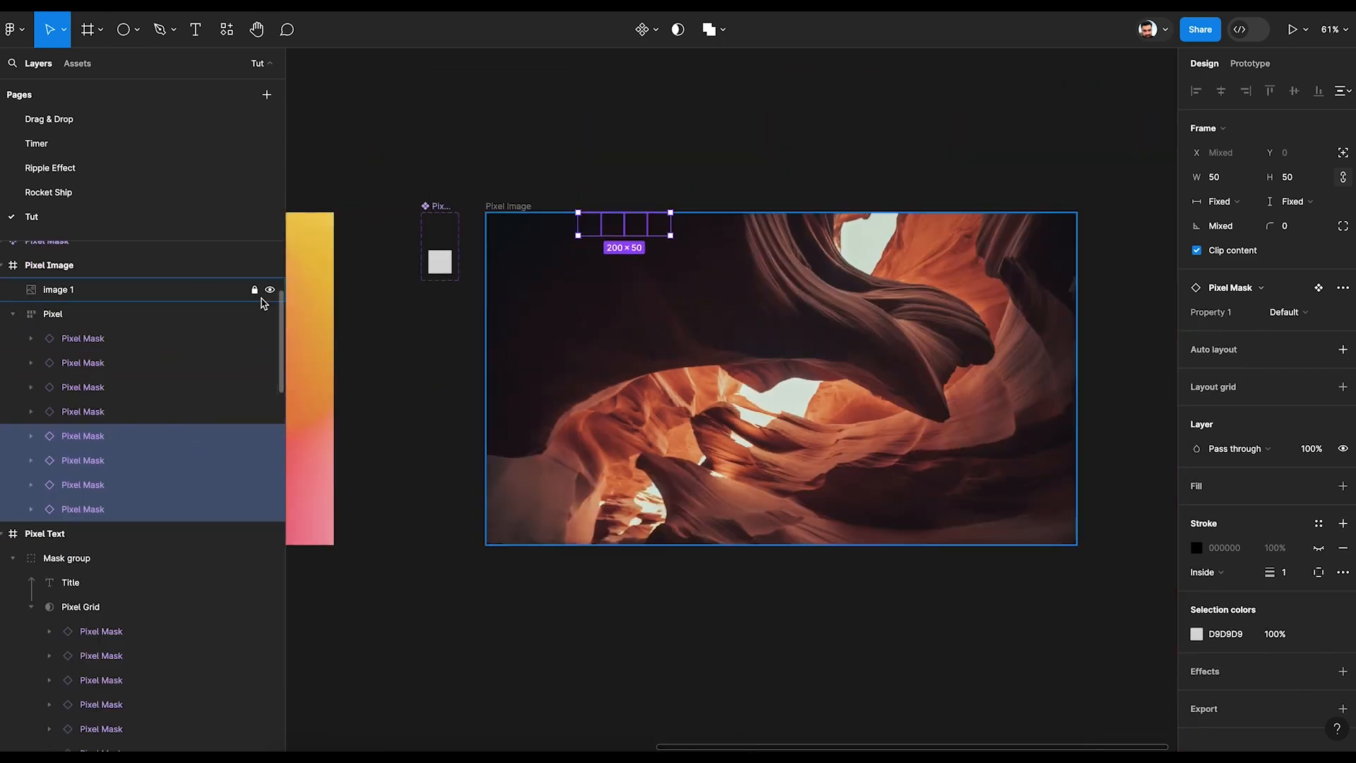
pyautogui.click(270, 292)
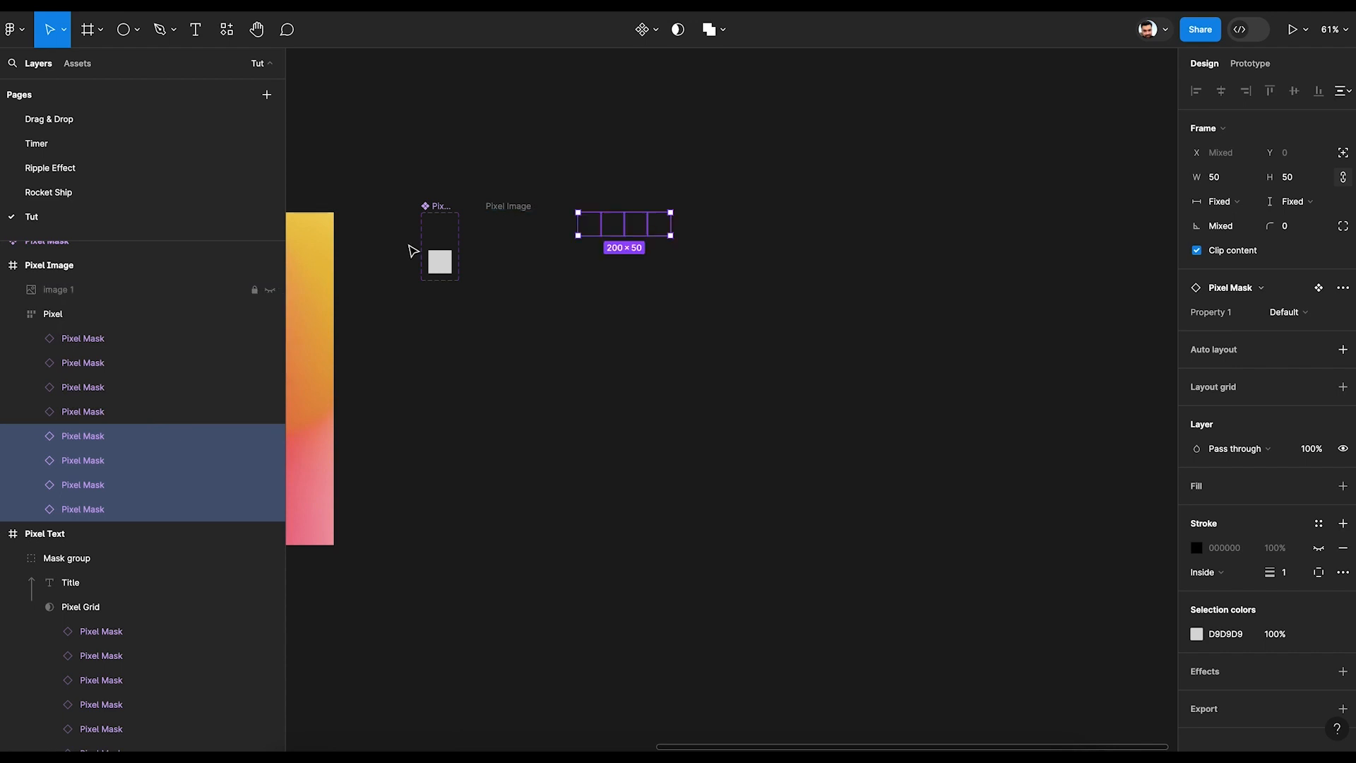
# - Show the black inside stroke on the Pixel Mask Default variant and add a 1 px black inside stroke to the Pixel Image frame
pyautogui.click(451, 231)
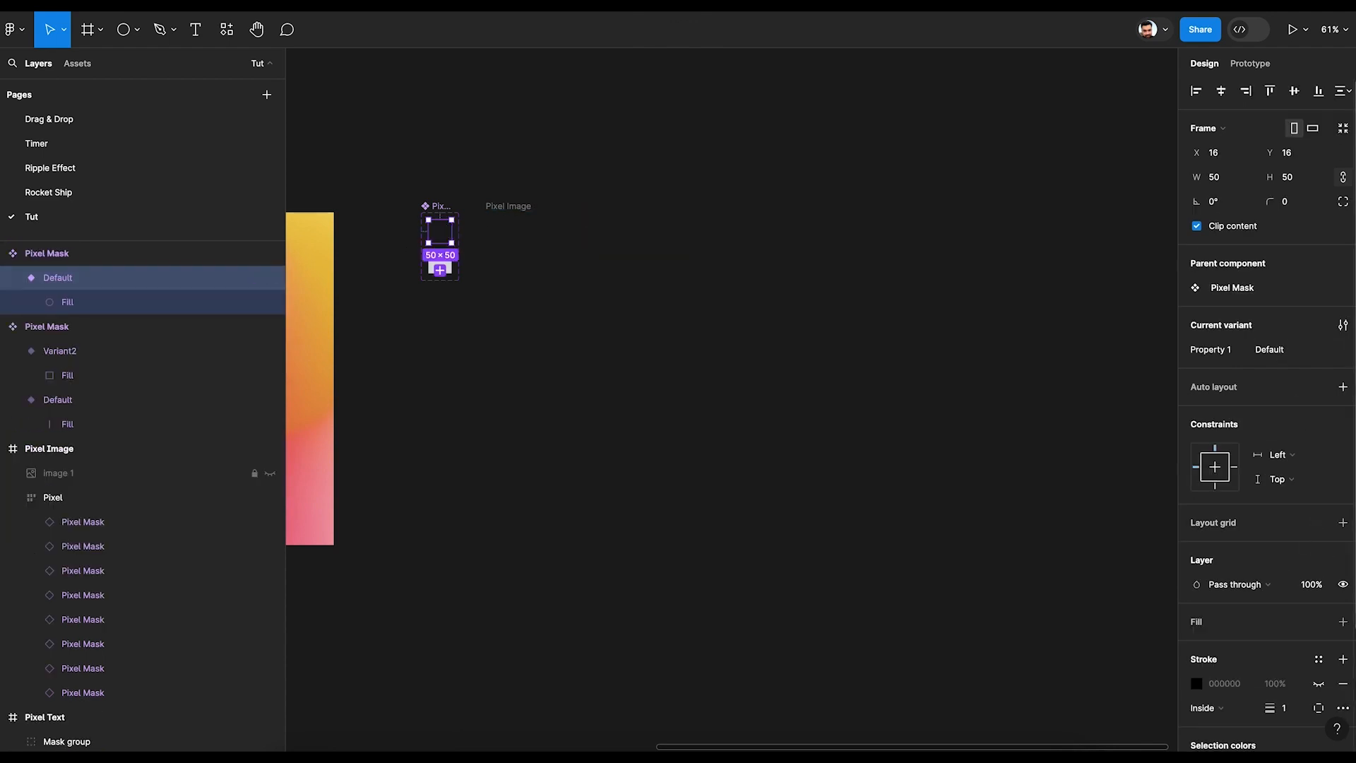
pyautogui.click(1333, 689)
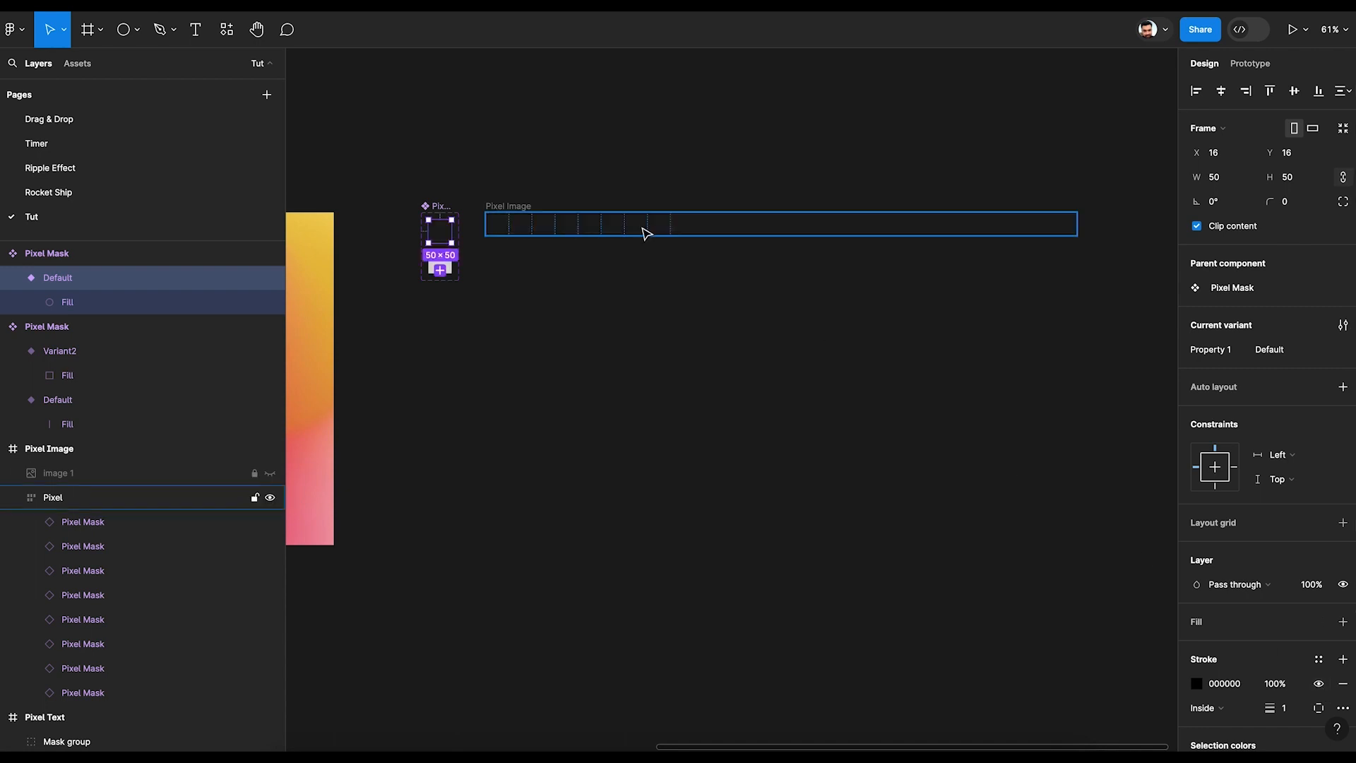
pyautogui.click(532, 208)
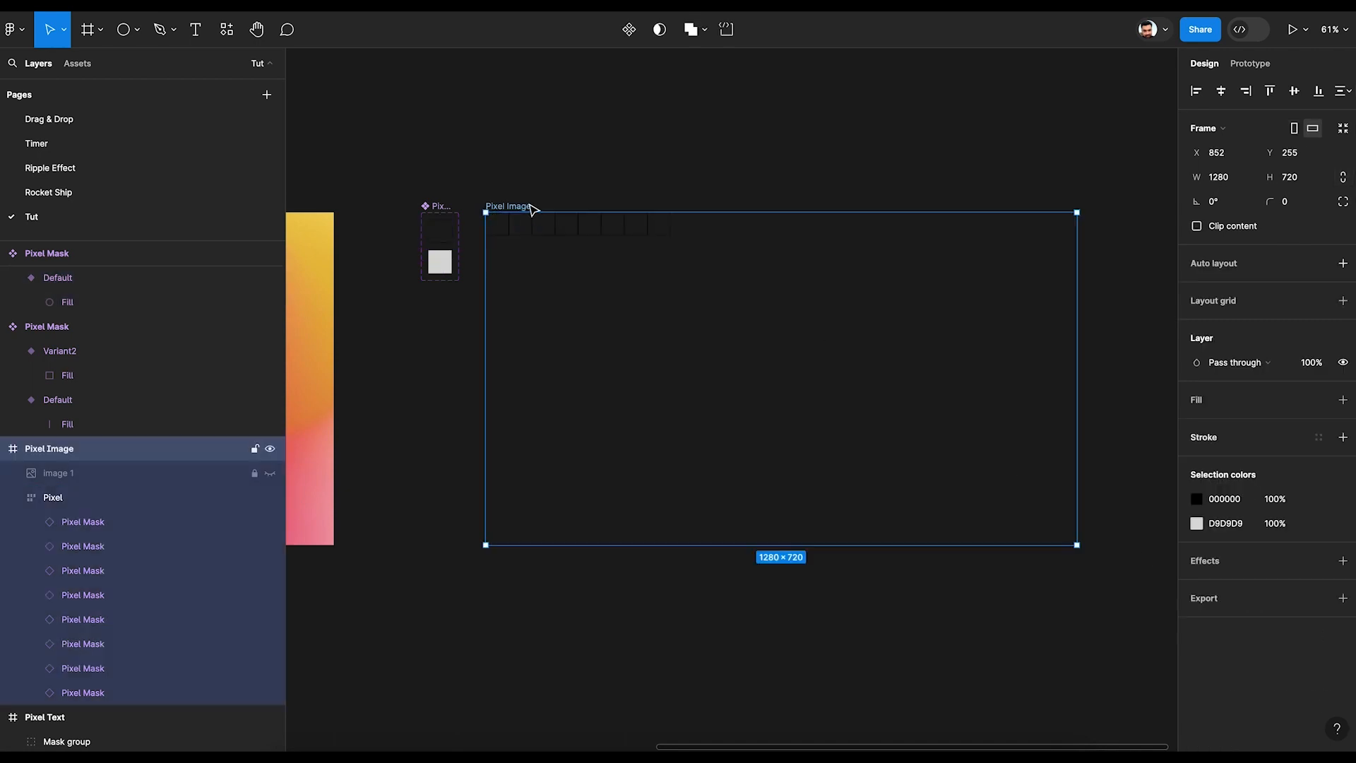
pyautogui.click(1343, 437)
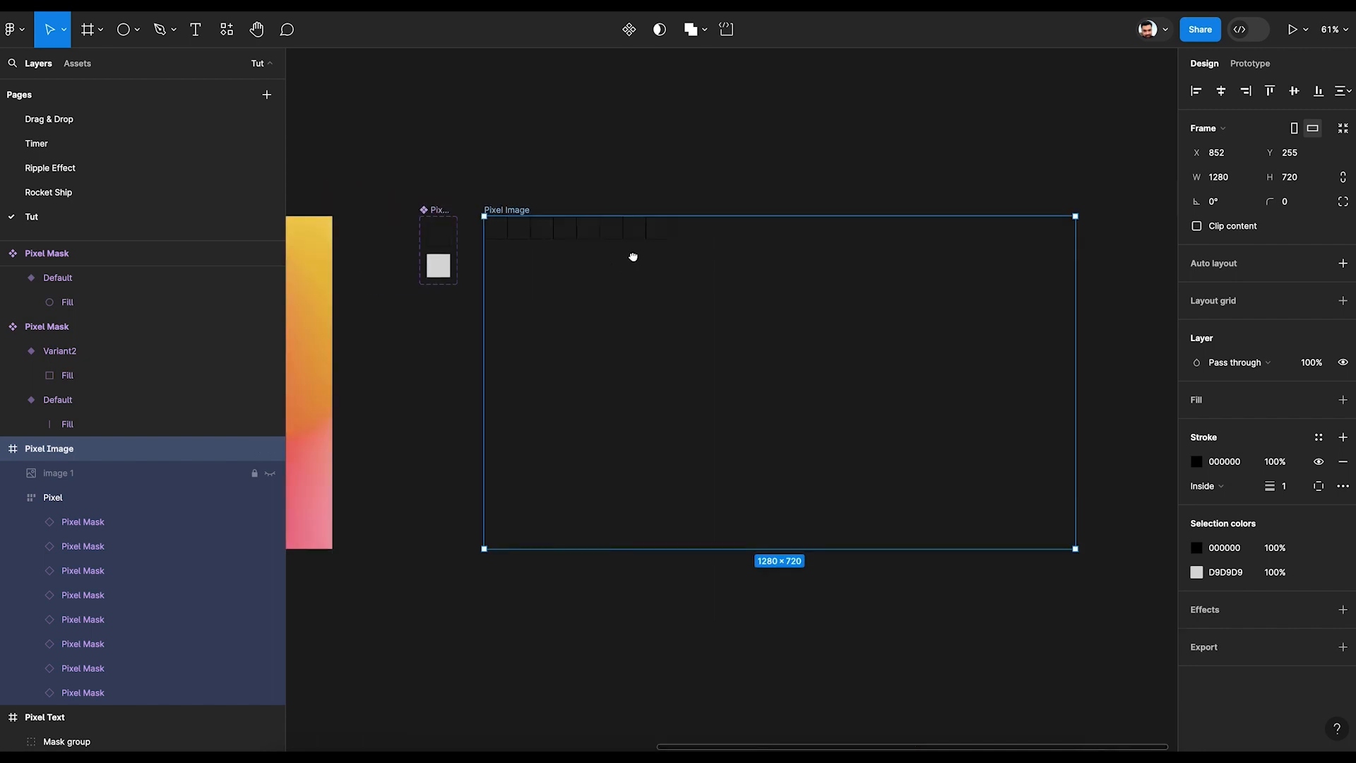
# - Duplicate all eight Pixel Mask instances repeatedly in the Pixel frame until they fill six rows and start a seventh
pyautogui.hscroll(2, 634, 258)
pyautogui.scroll(-1, 634, 258)
pyautogui.scroll(3, 556, 234)
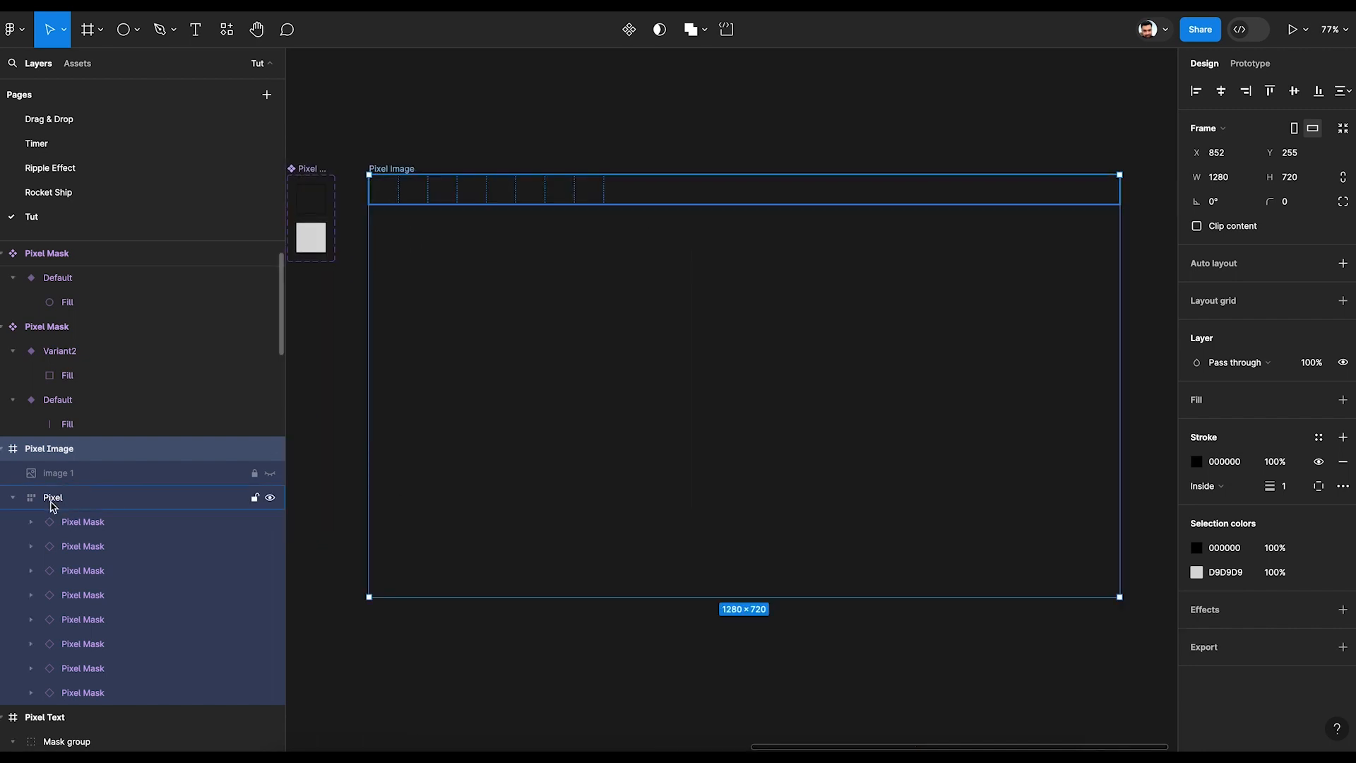
pyautogui.click(83, 530)
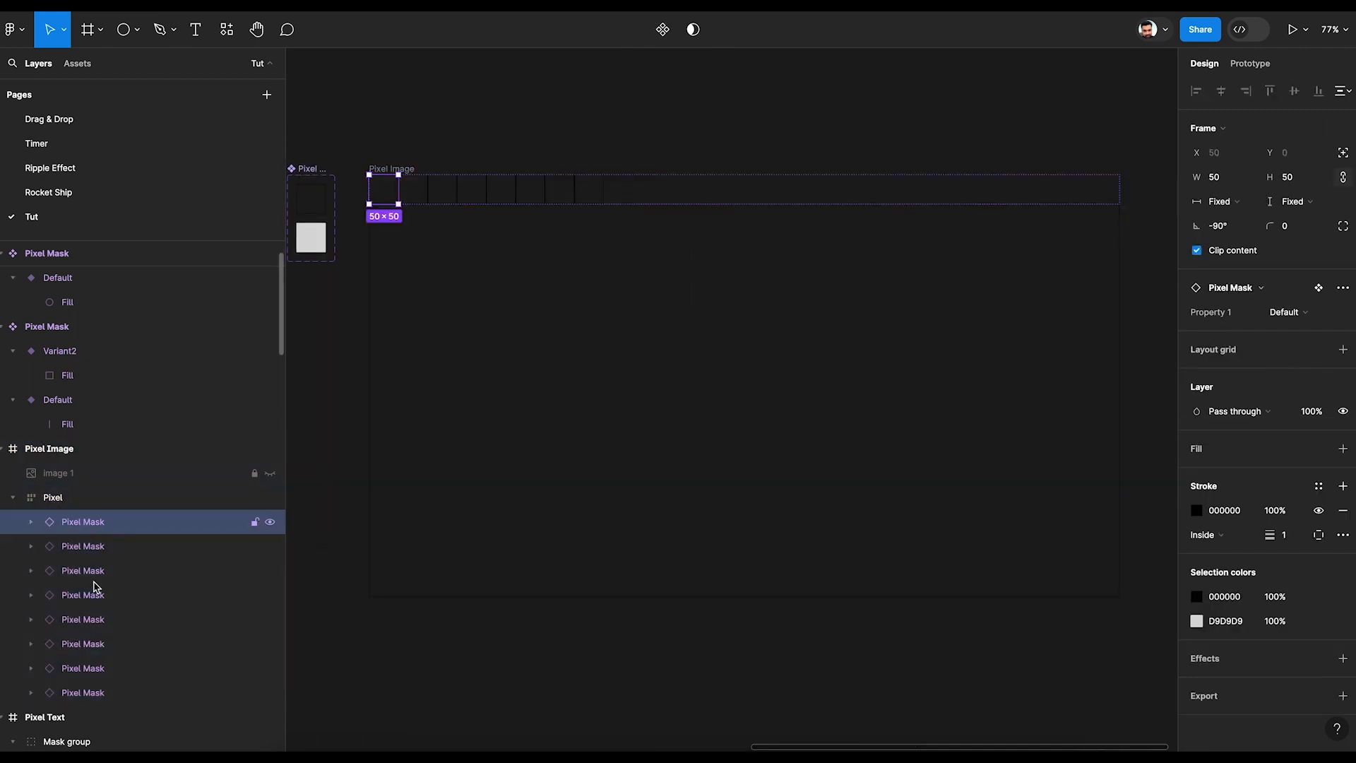
pyautogui.keyDown('shift'); pyautogui.click(96, 693); pyautogui.keyUp('shift')
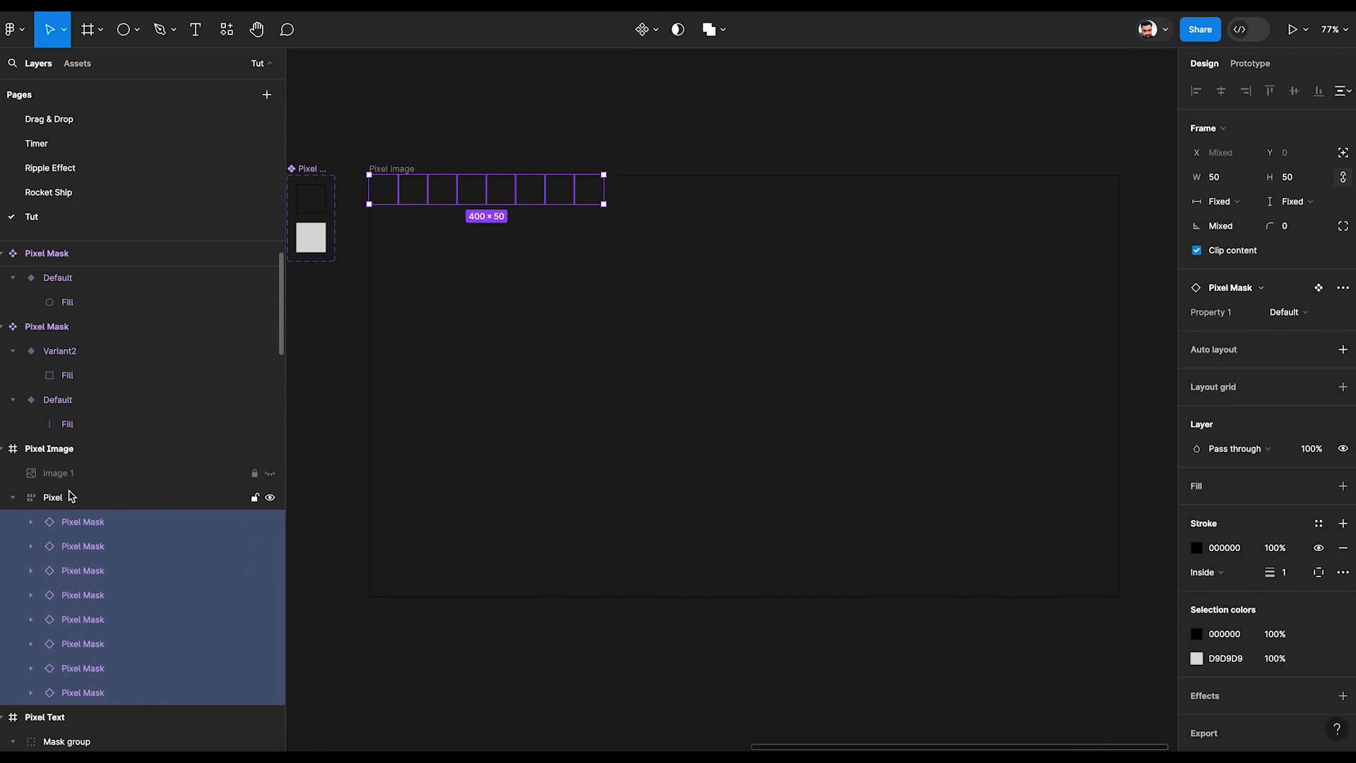
pyautogui.hotkey('ctrl', 'd')
pyautogui.hotkey('ctrl', 'd')
pyautogui.hotkey('ctrl', 'd')
pyautogui.hotkey('ctrl', 'd')
pyautogui.hotkey('ctrl', 'd')
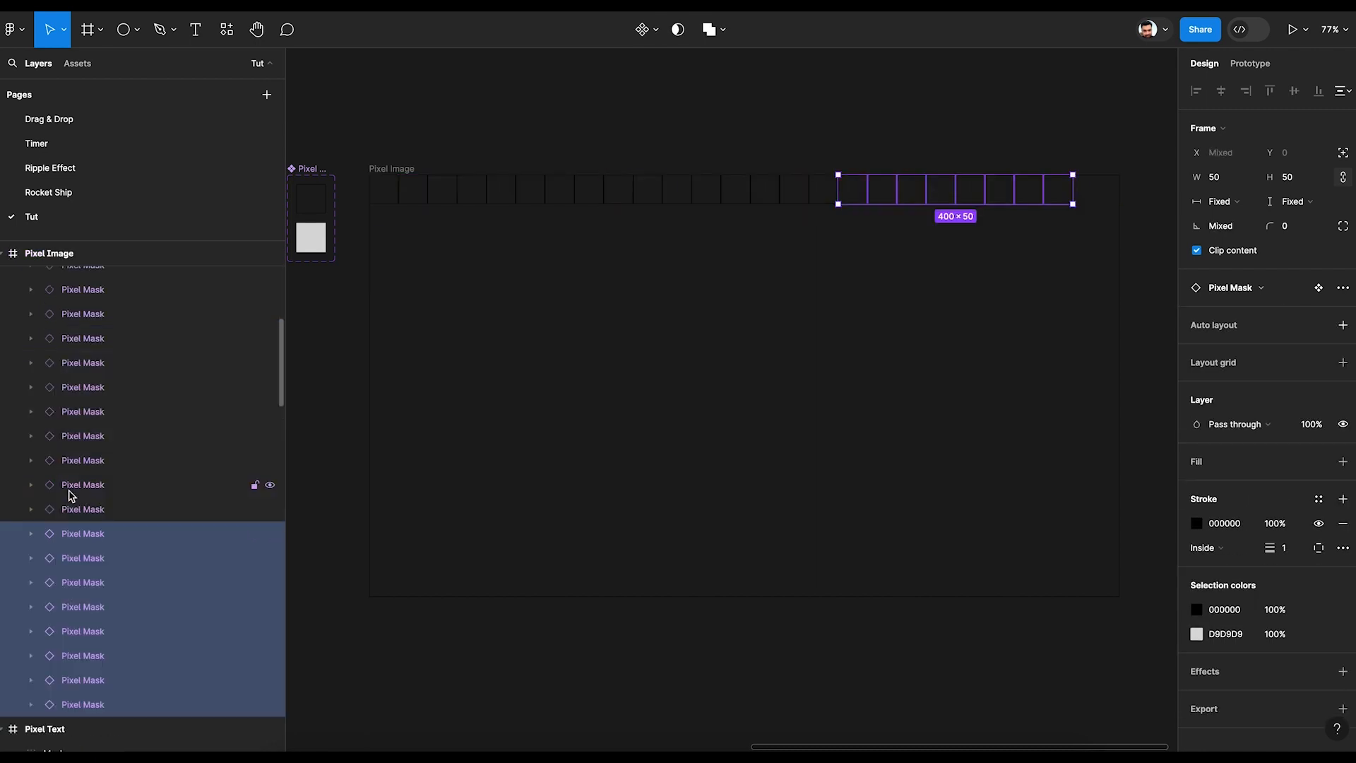
pyautogui.hotkey('ctrl', 'd')
pyautogui.hotkey('ctrl', 'd')
pyautogui.hotkey('ctrl', 'd')
pyautogui.hotkey('ctrl', 'd')
pyautogui.hotkey('ctrl', 'd')
pyautogui.hotkey('ctrl', 'd')
pyautogui.hotkey('ctrl', 'd')
pyautogui.hotkey('ctrl', 'd')
pyautogui.hotkey('ctrl', 'd')
pyautogui.hotkey('ctrl', 'd')
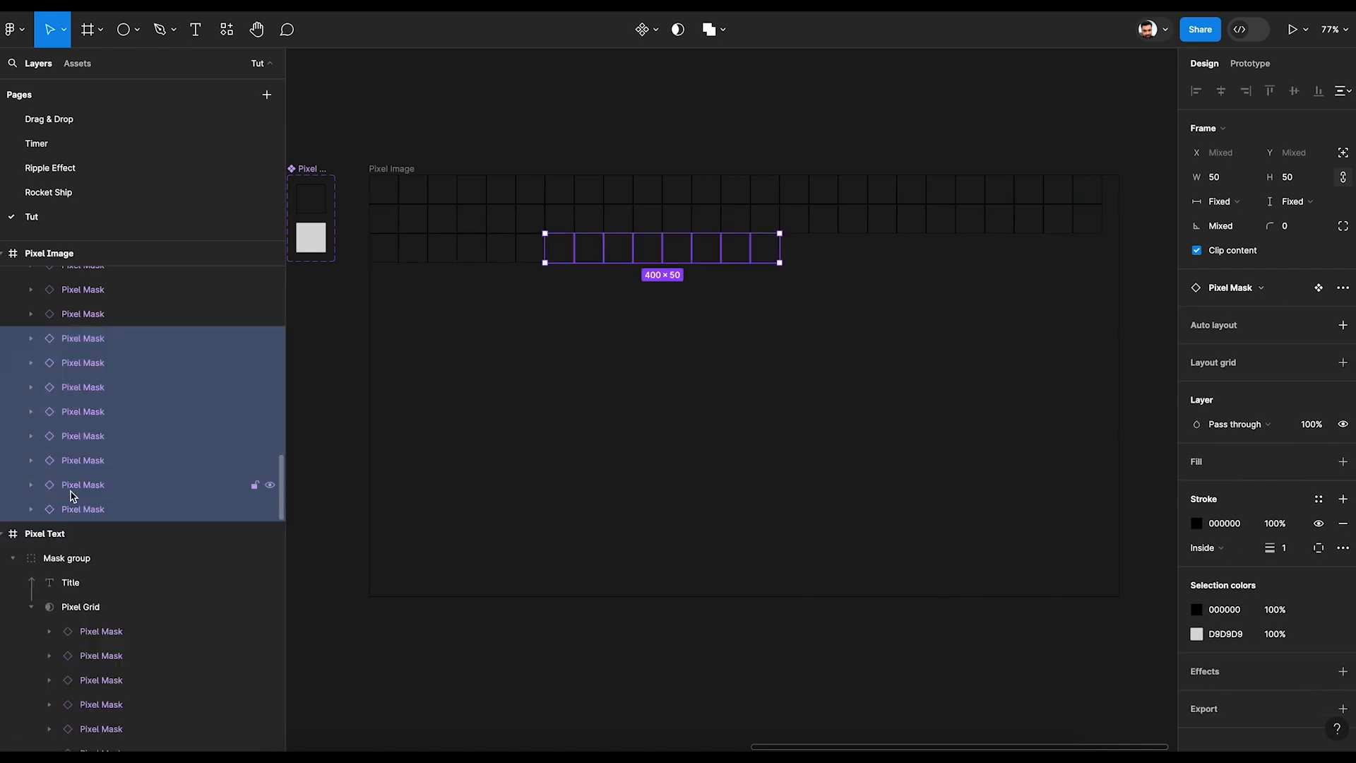
pyautogui.hotkey('ctrl', 'd')
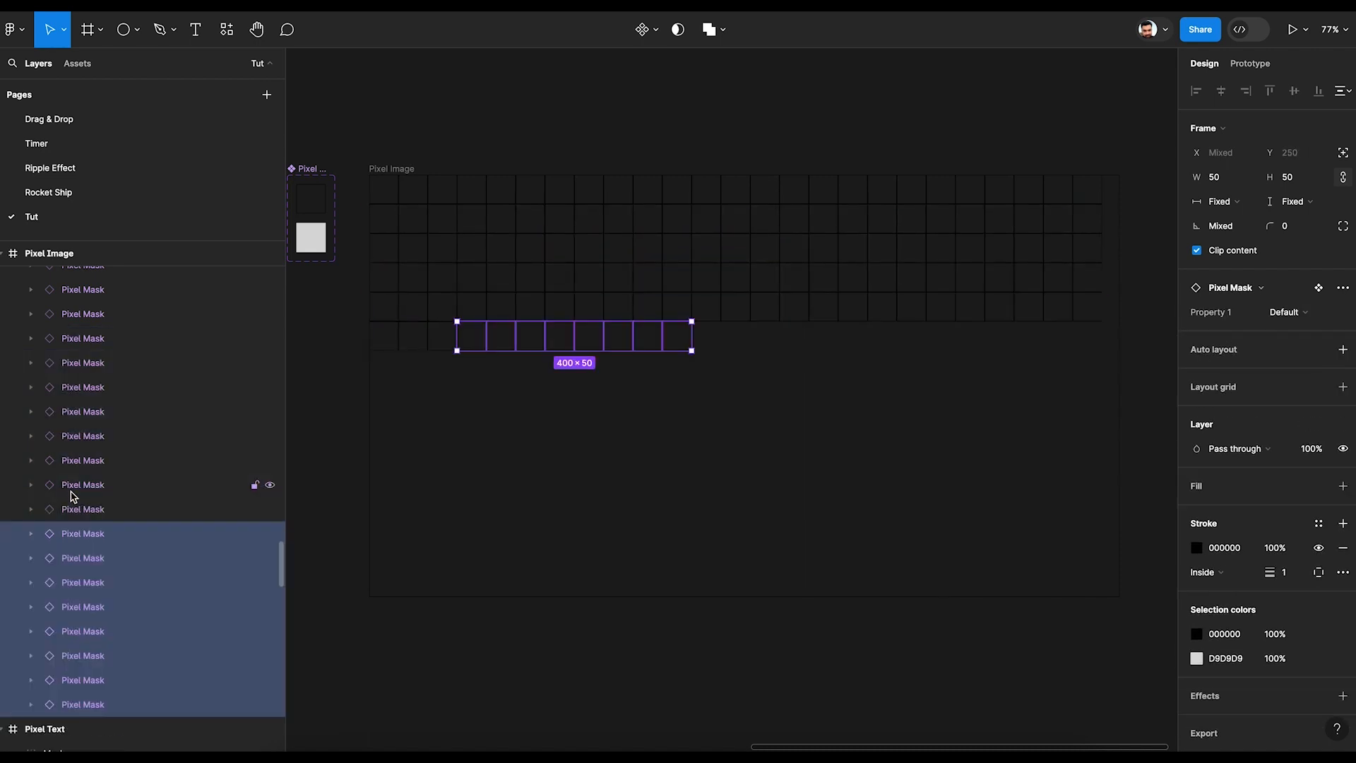
pyautogui.hotkey('ctrl', 'd')
pyautogui.hotkey('ctrl', 'd')
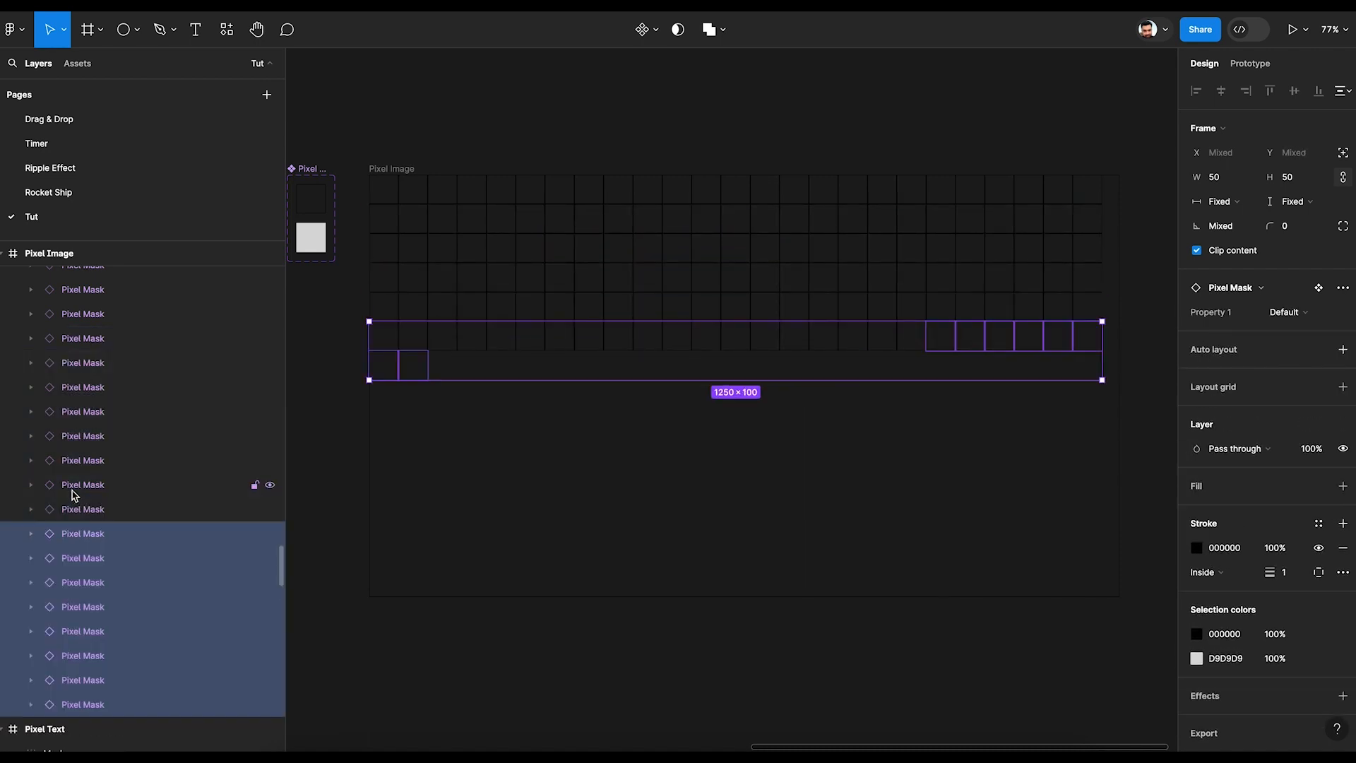
pyautogui.click(521, 112)
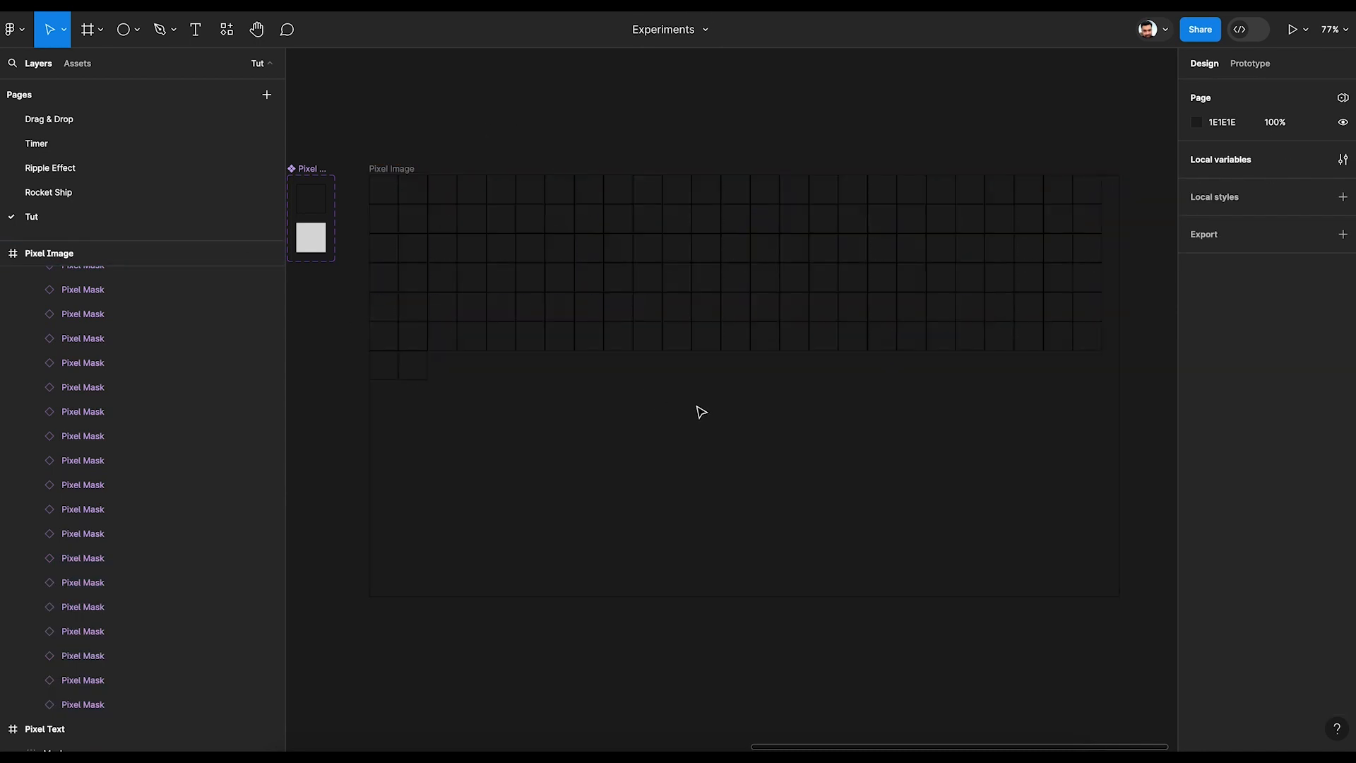
# - Scale all Pixel Mask instances inside the Pixel frame by 2x
pyautogui.hscroll(2, 685, 410)
pyautogui.click(644, 310)
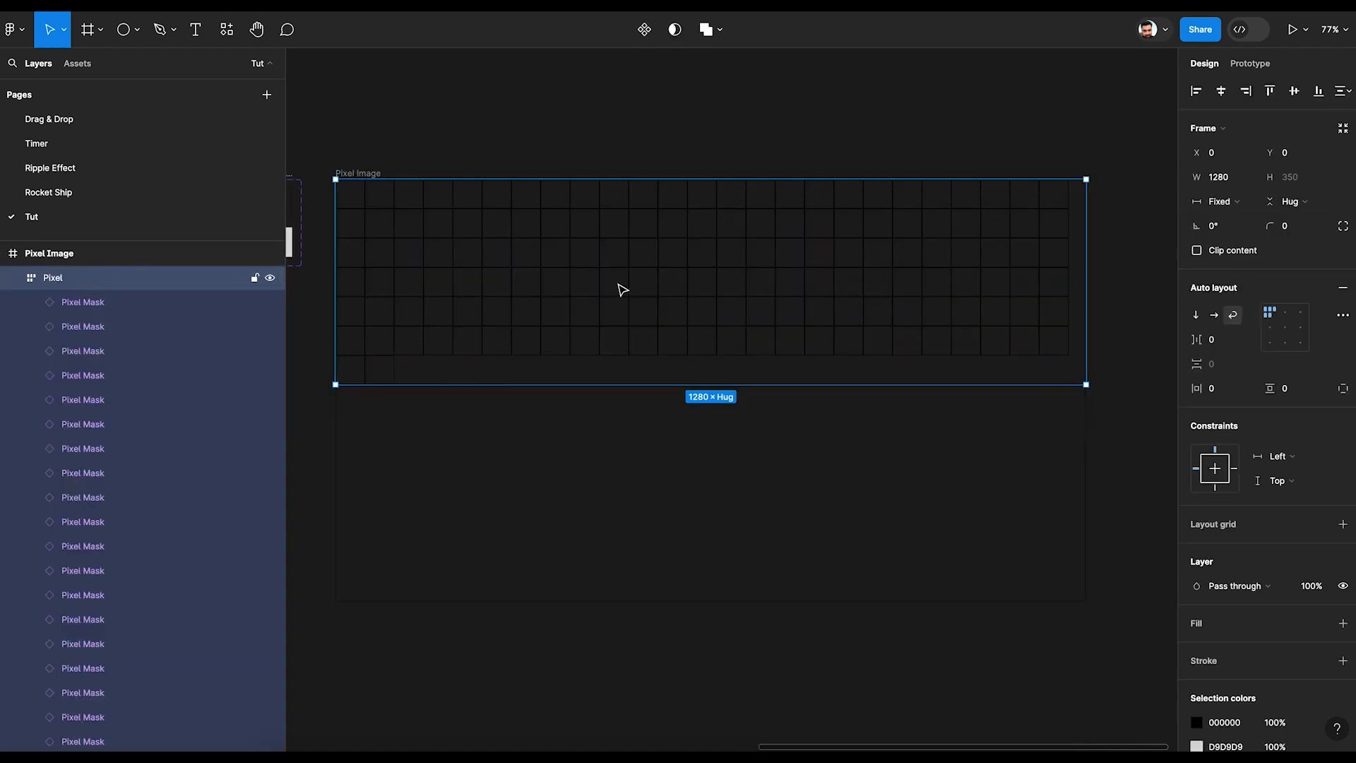
pyautogui.press('Return')
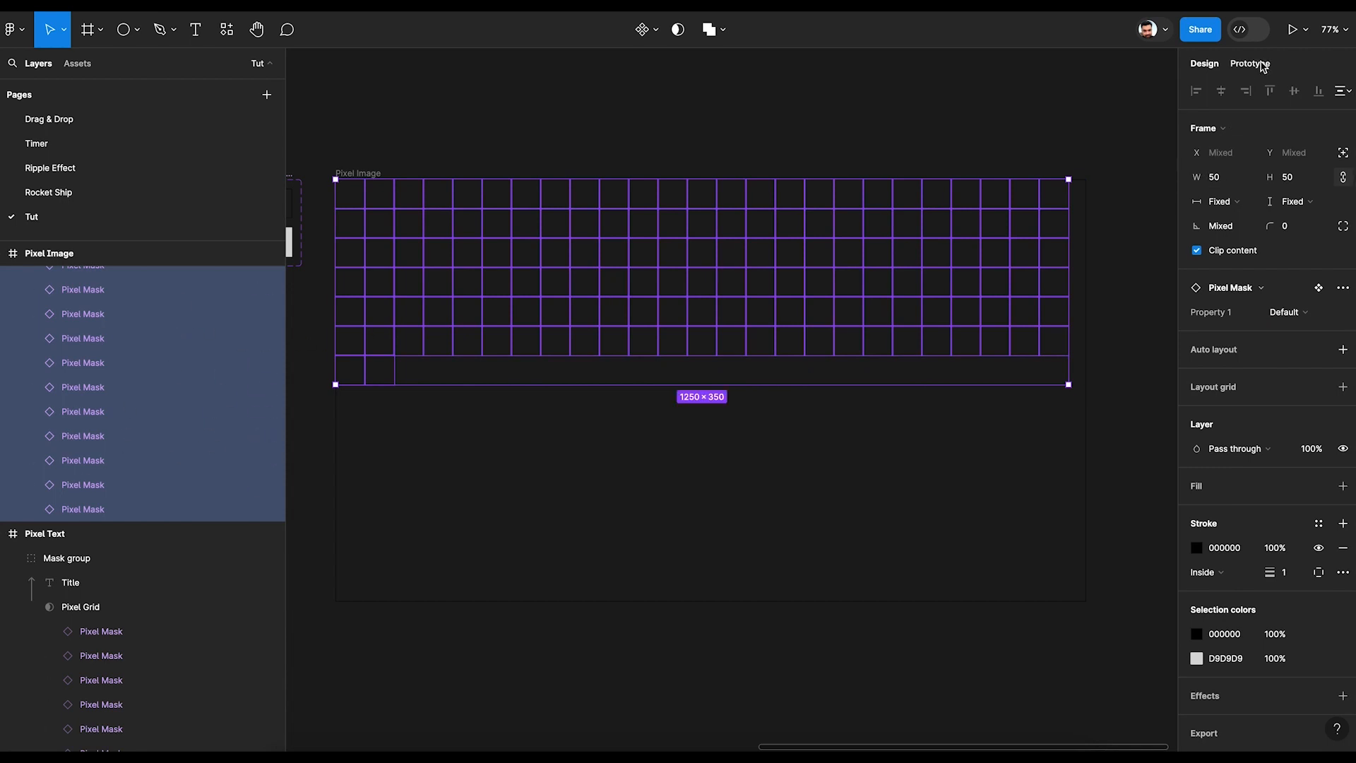
pyautogui.click(63, 30)
pyautogui.click(60, 90)
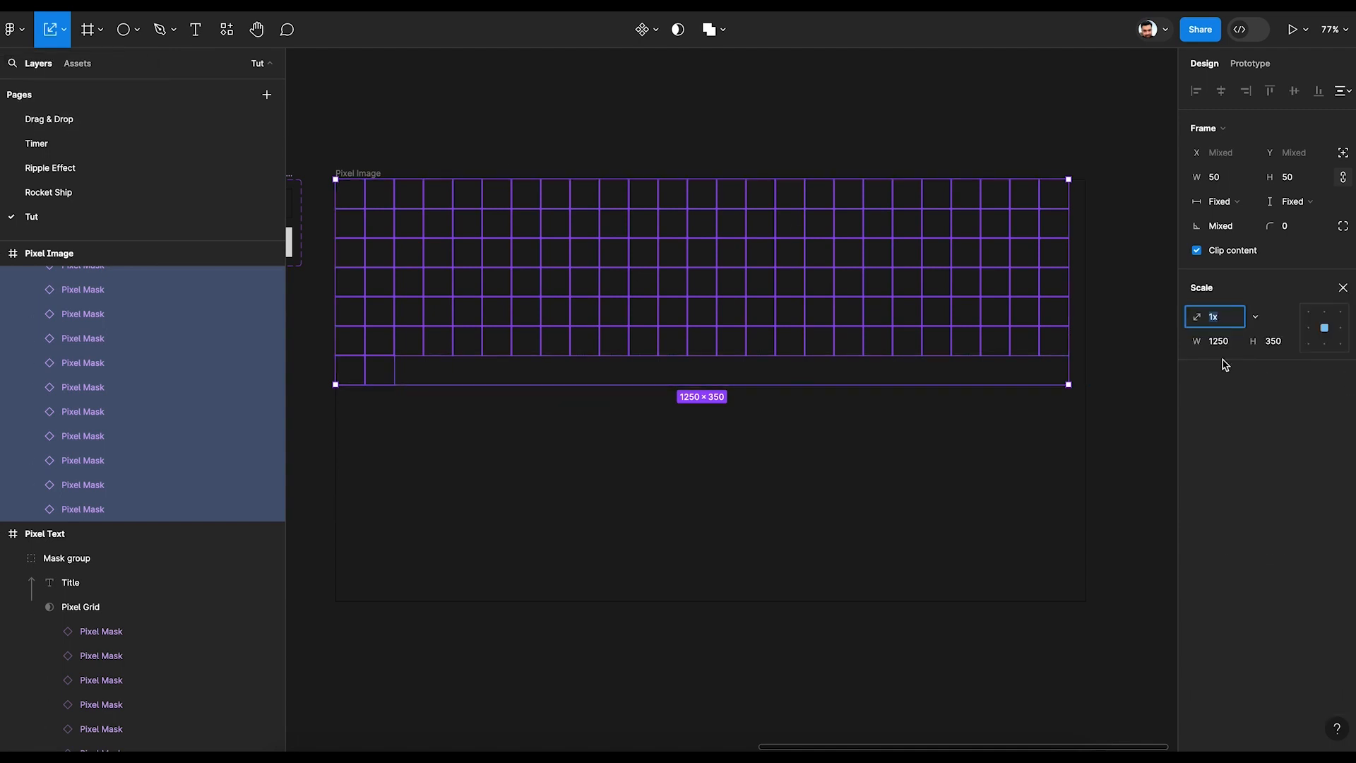
pyautogui.write('2x')
pyautogui.press('Return')
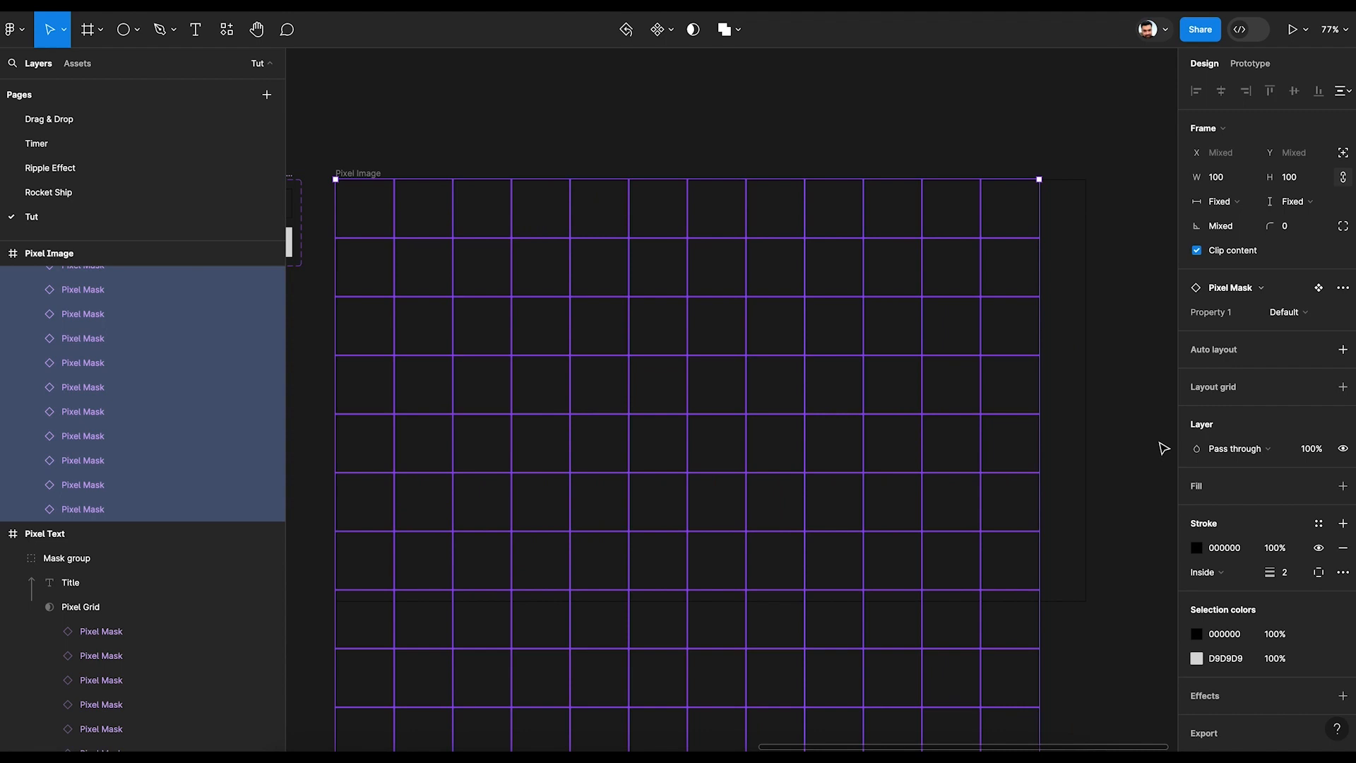
# - Rescale the Pixel Mask instances with the Scale tool to an overall width of 1280
pyautogui.scroll(-3, 1164, 449)
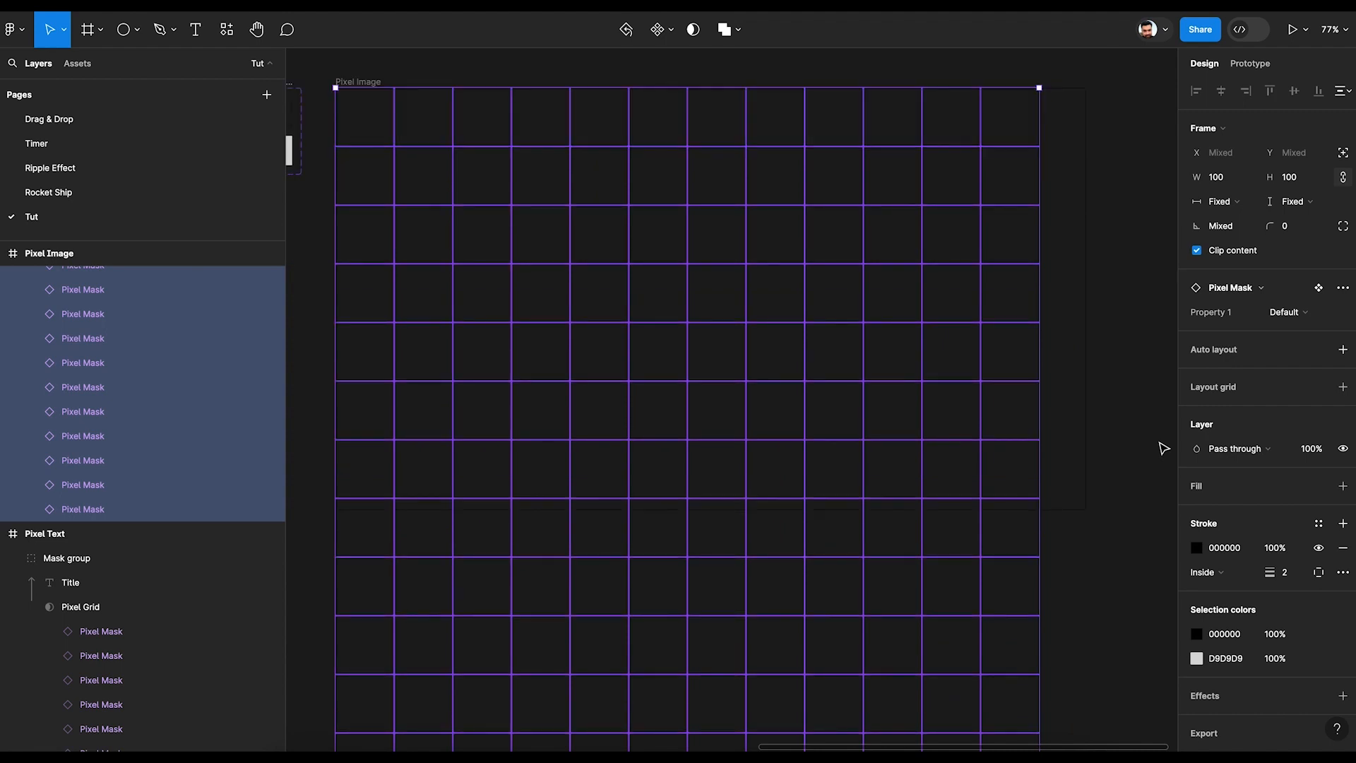
pyautogui.scroll(-2, 1164, 448)
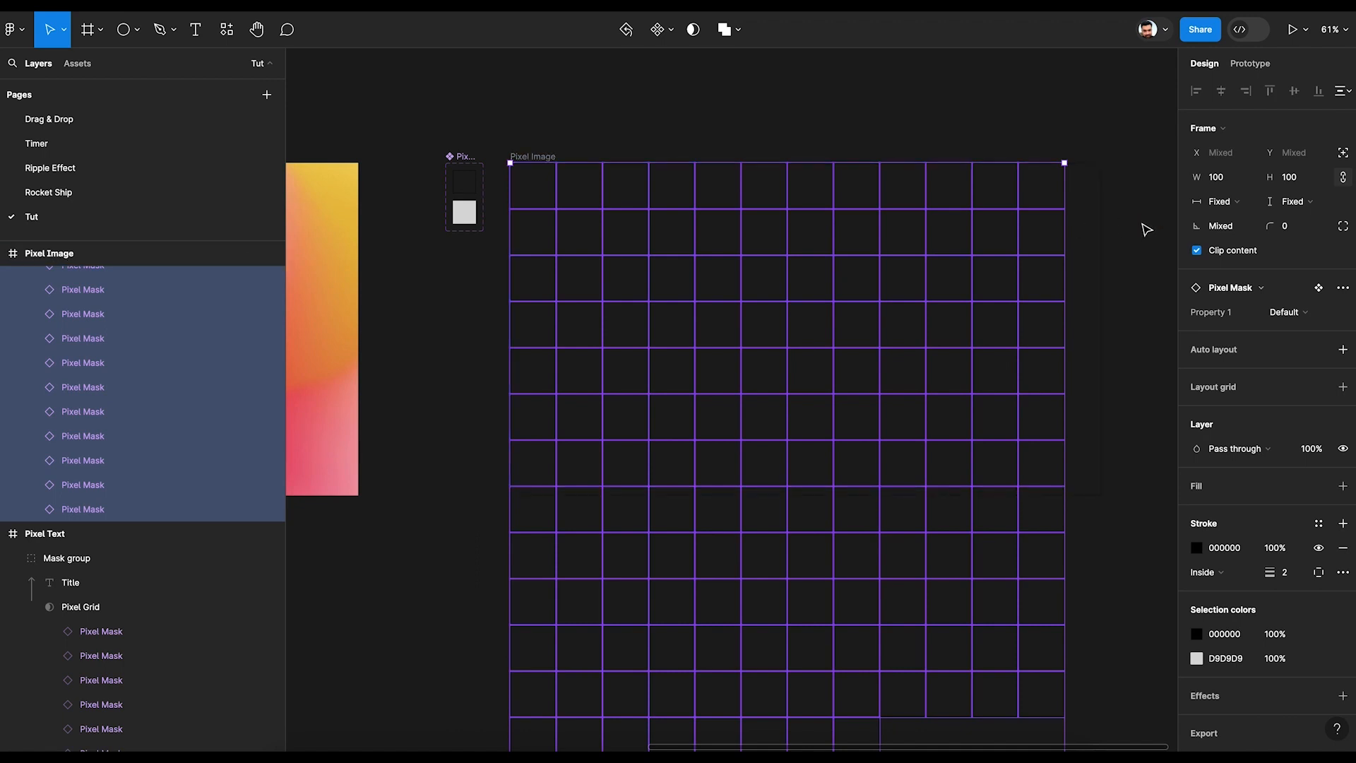
pyautogui.press('k')
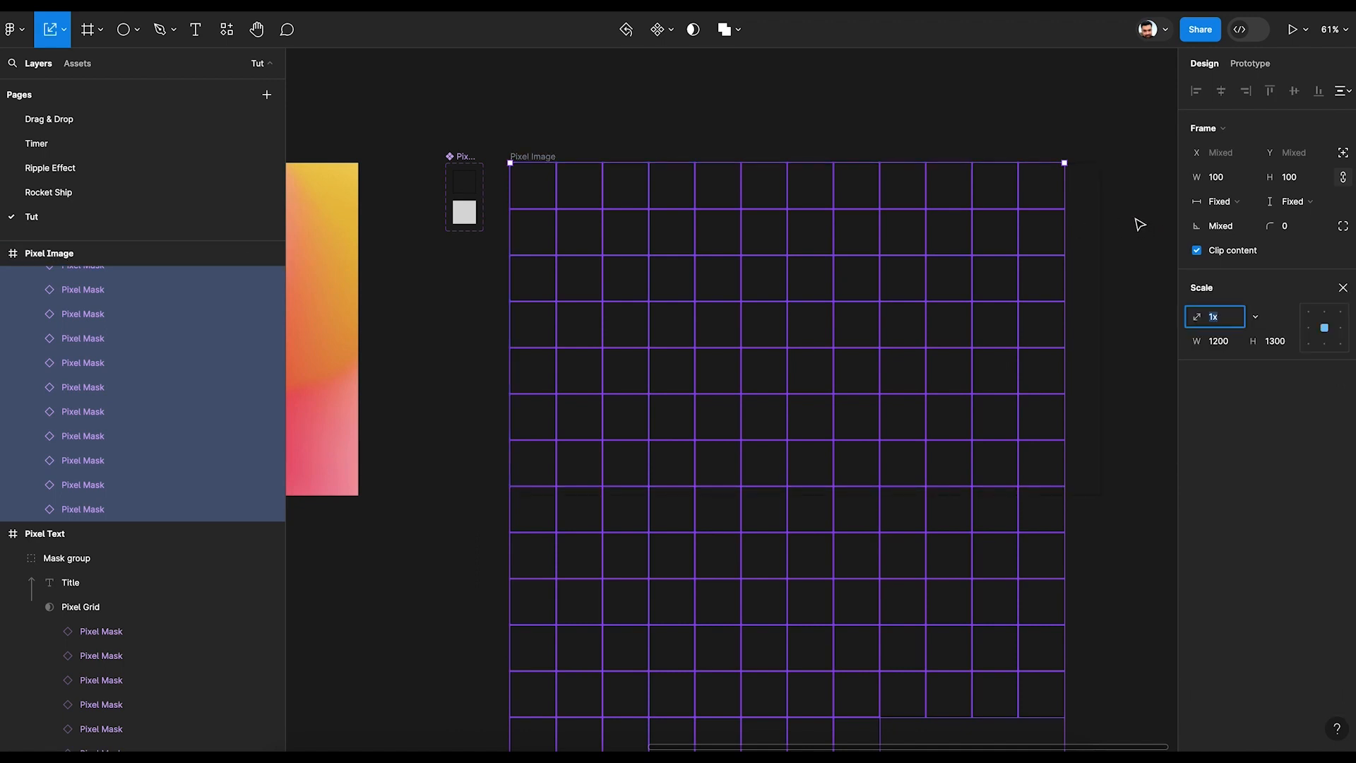
pyautogui.scroll(-3, 1135, 224)
pyautogui.scroll(3, 1133, 221)
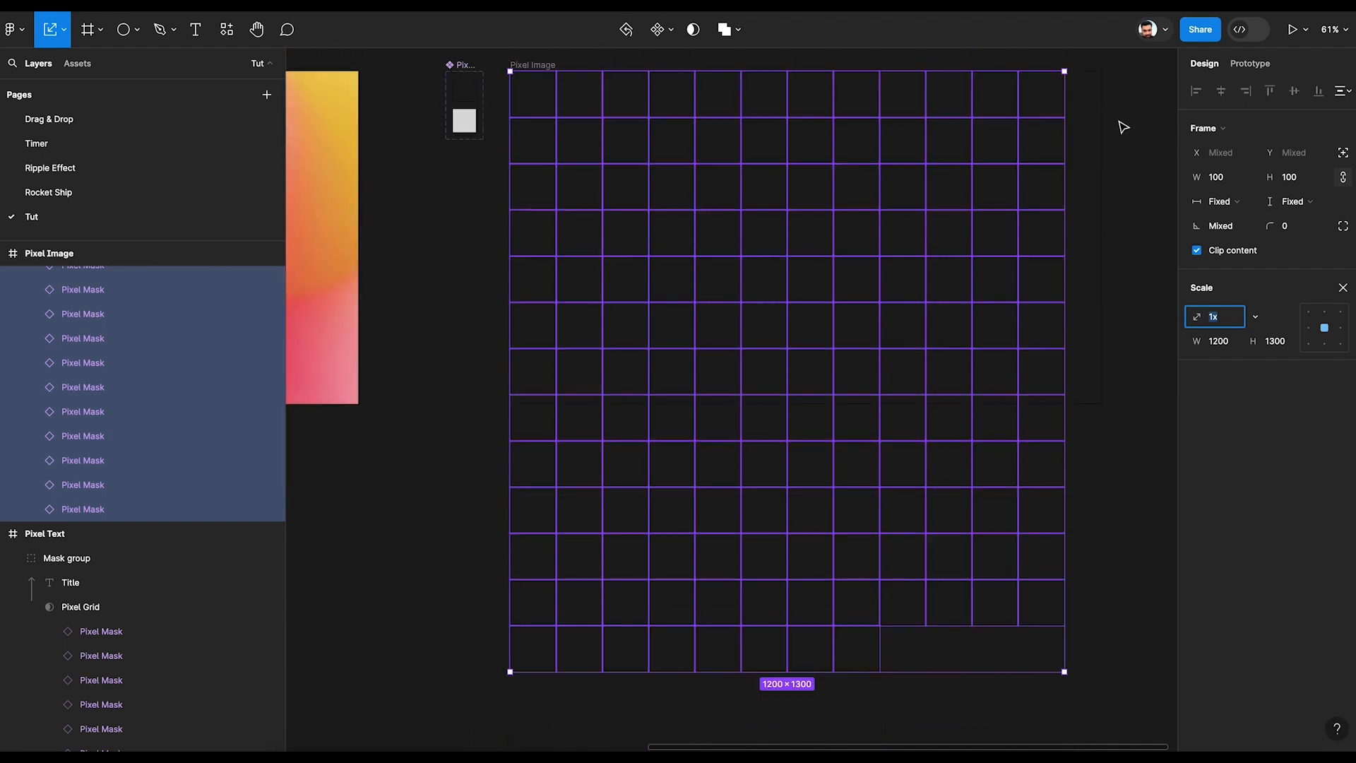
pyautogui.scroll(-2, 1124, 127)
pyautogui.scroll(3, 1123, 127)
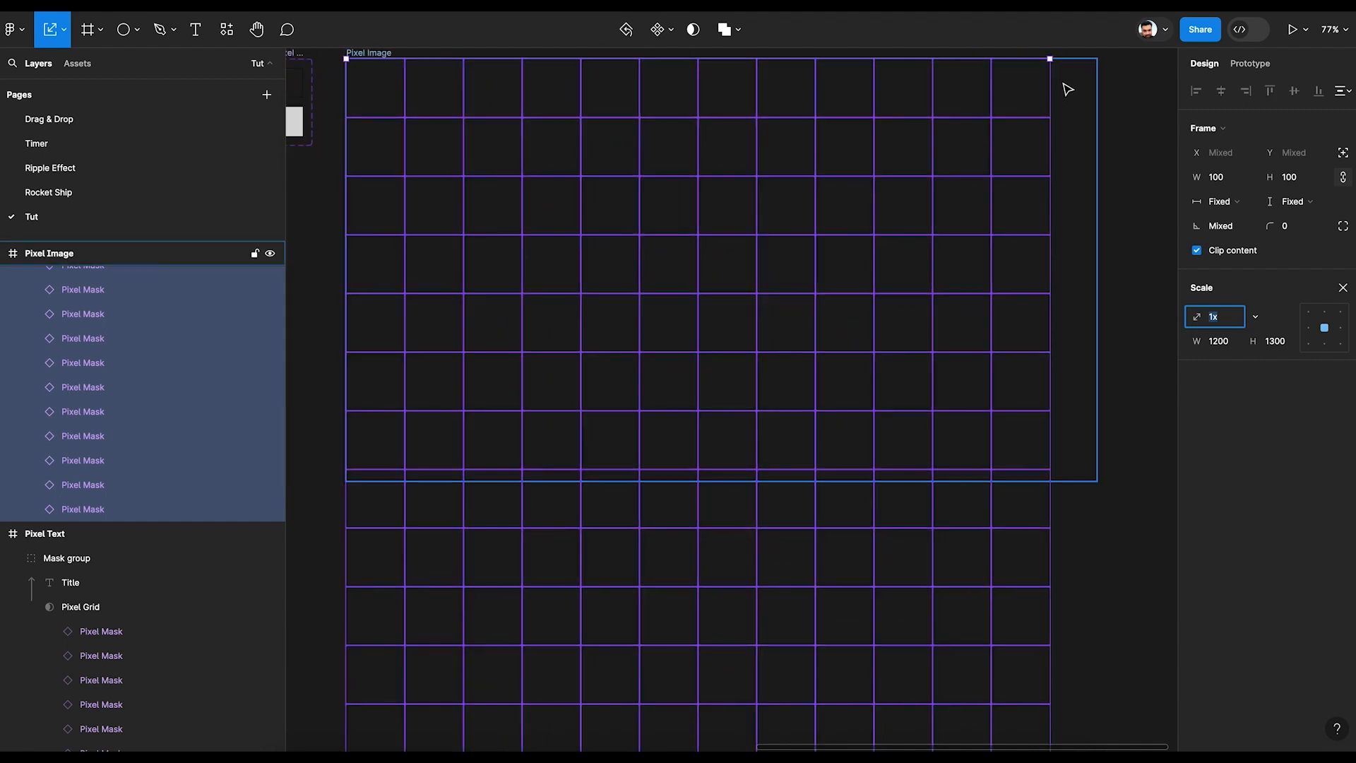
pyautogui.click(1228, 345)
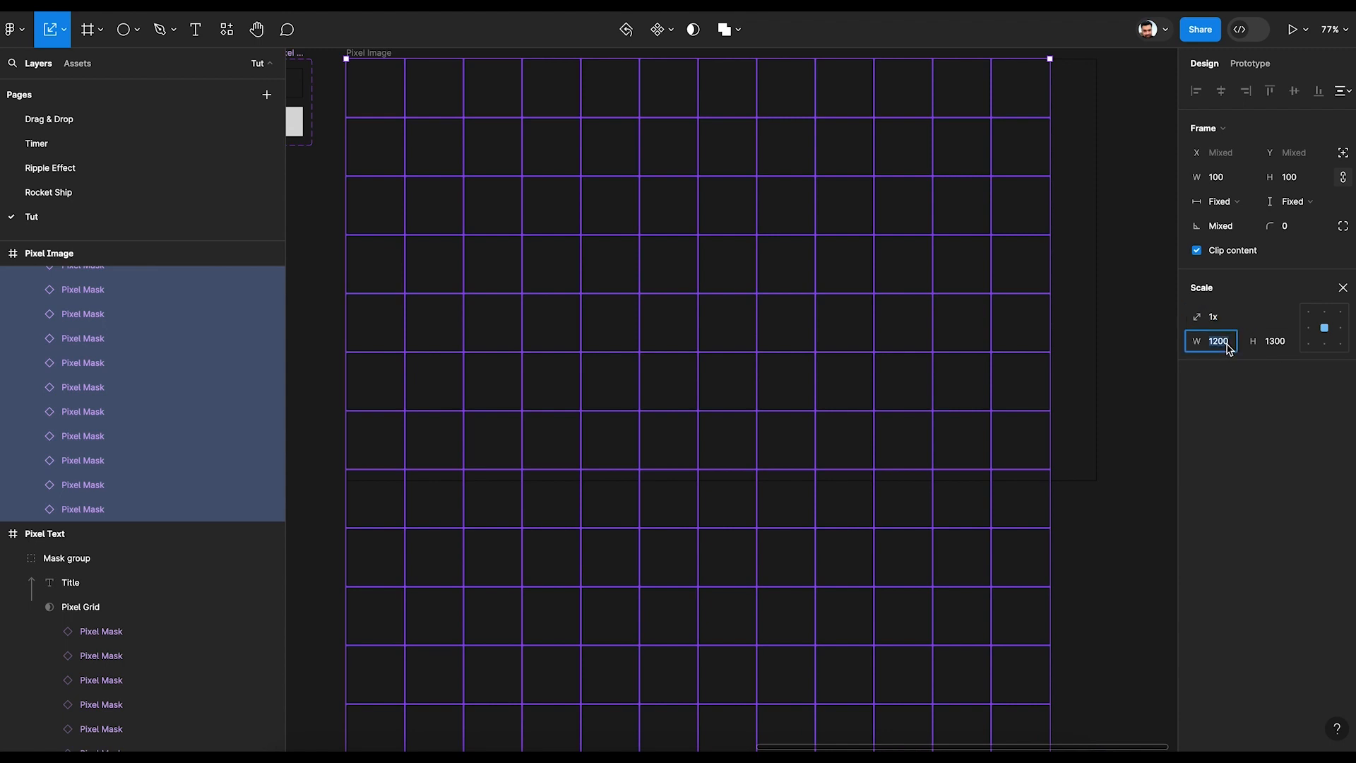
pyautogui.press('Return')
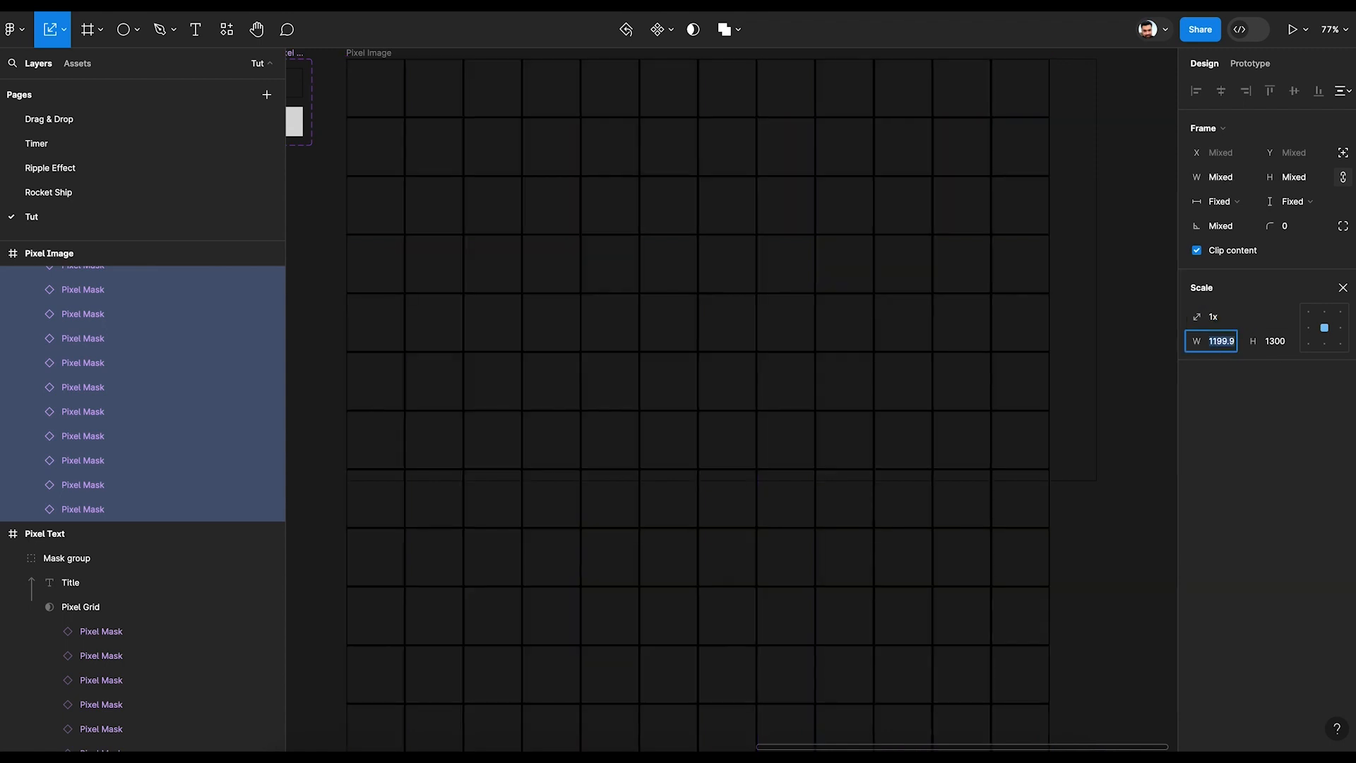
pyautogui.write('1280')
pyautogui.press('Return')
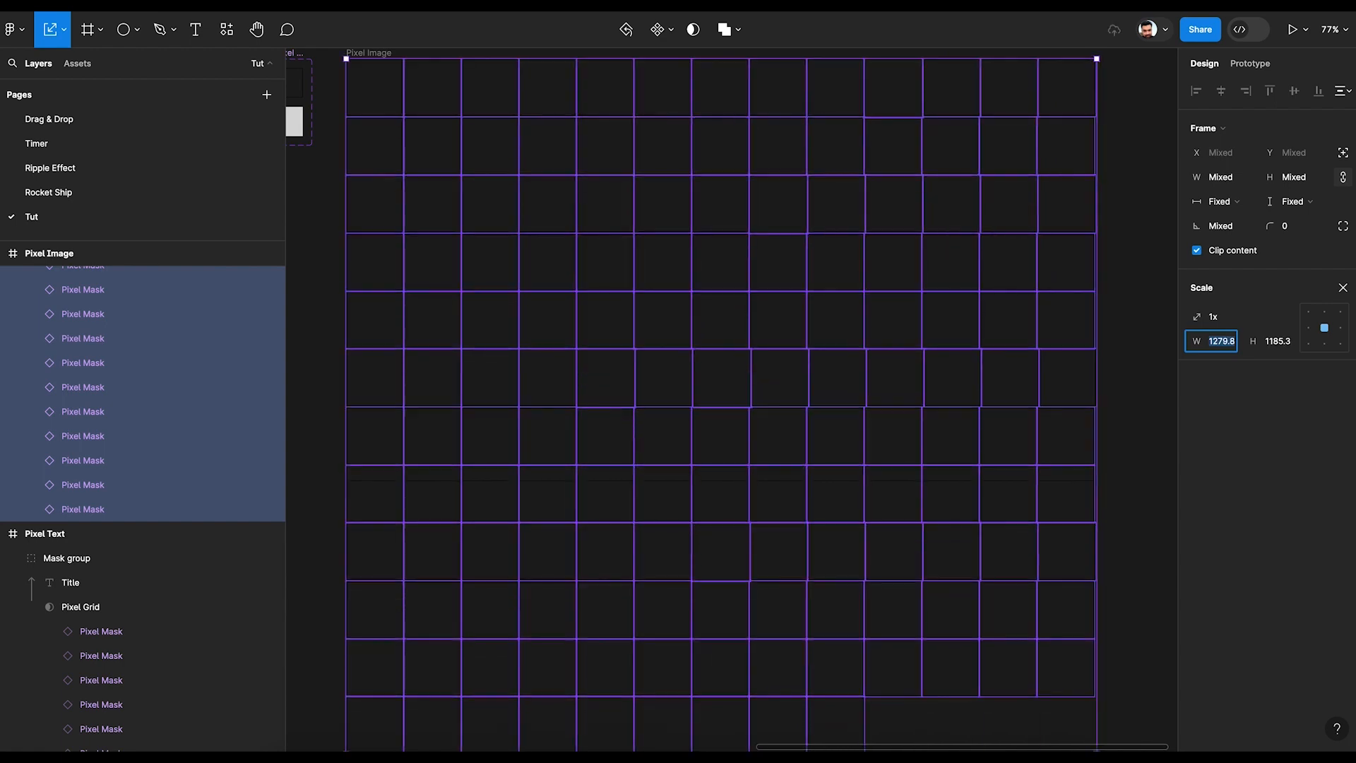
# - Fine-tune the masks' scaled overall width in small increments to about 1277.7, so thirteen even columns span the Pixel Image frame, and deselect them
pyautogui.press('Return')
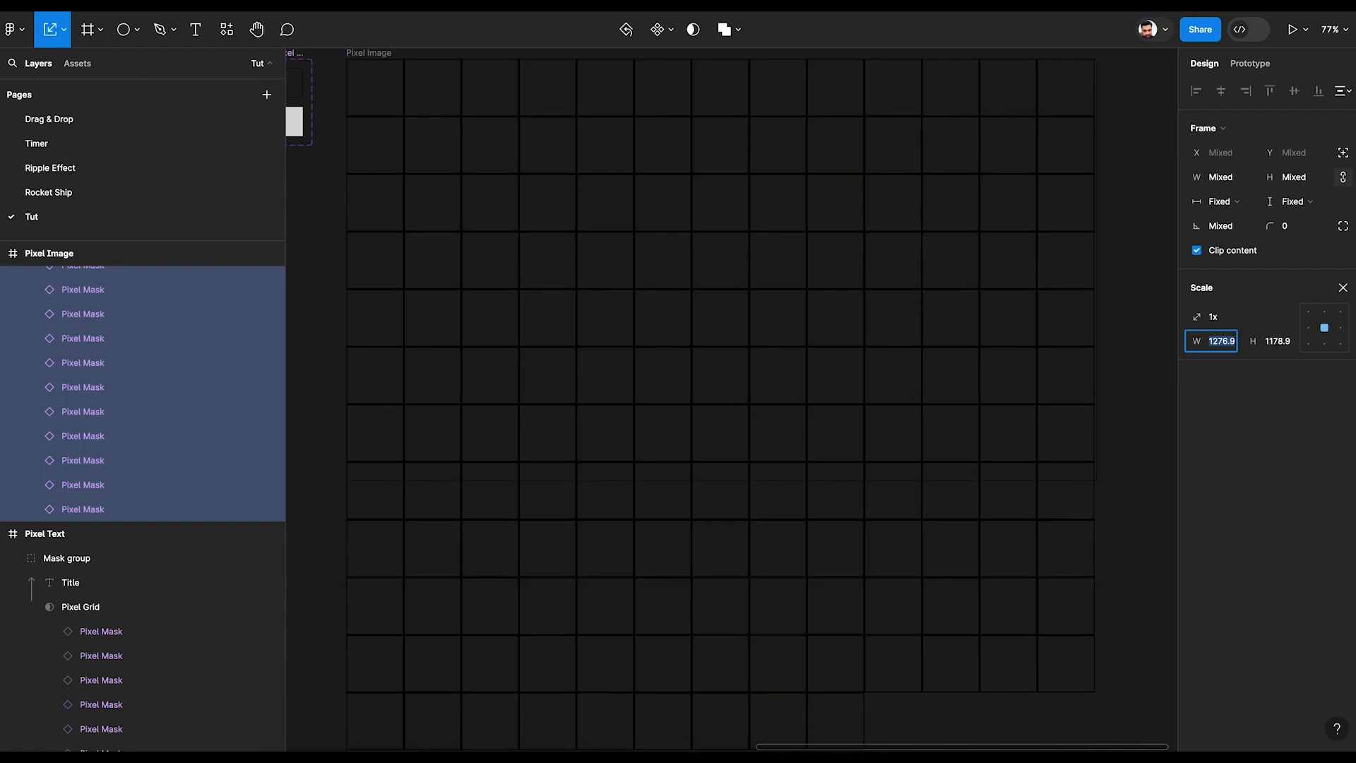
pyautogui.press('Up')
pyautogui.press('Up')
pyautogui.press('Up')
pyautogui.press('Up')
pyautogui.press('Up')
pyautogui.press('Up')
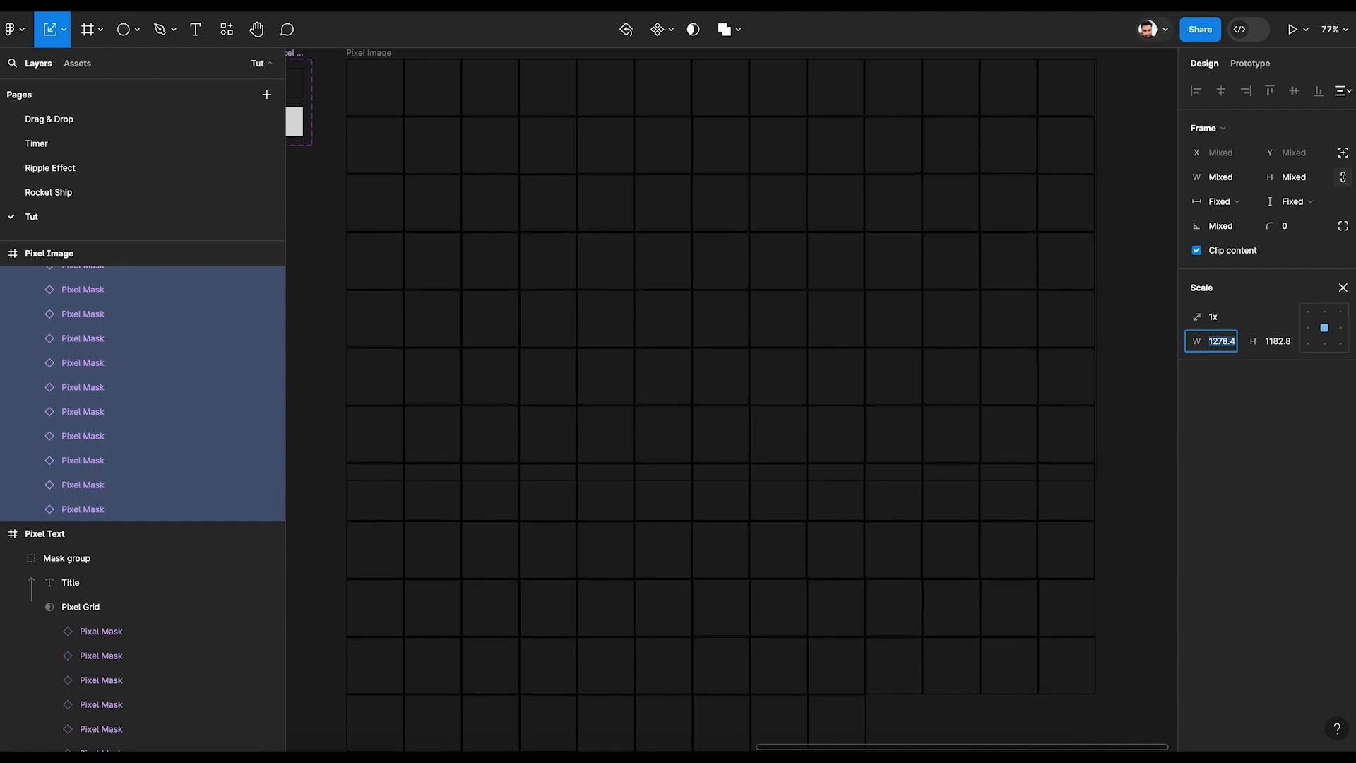
pyautogui.press('Up')
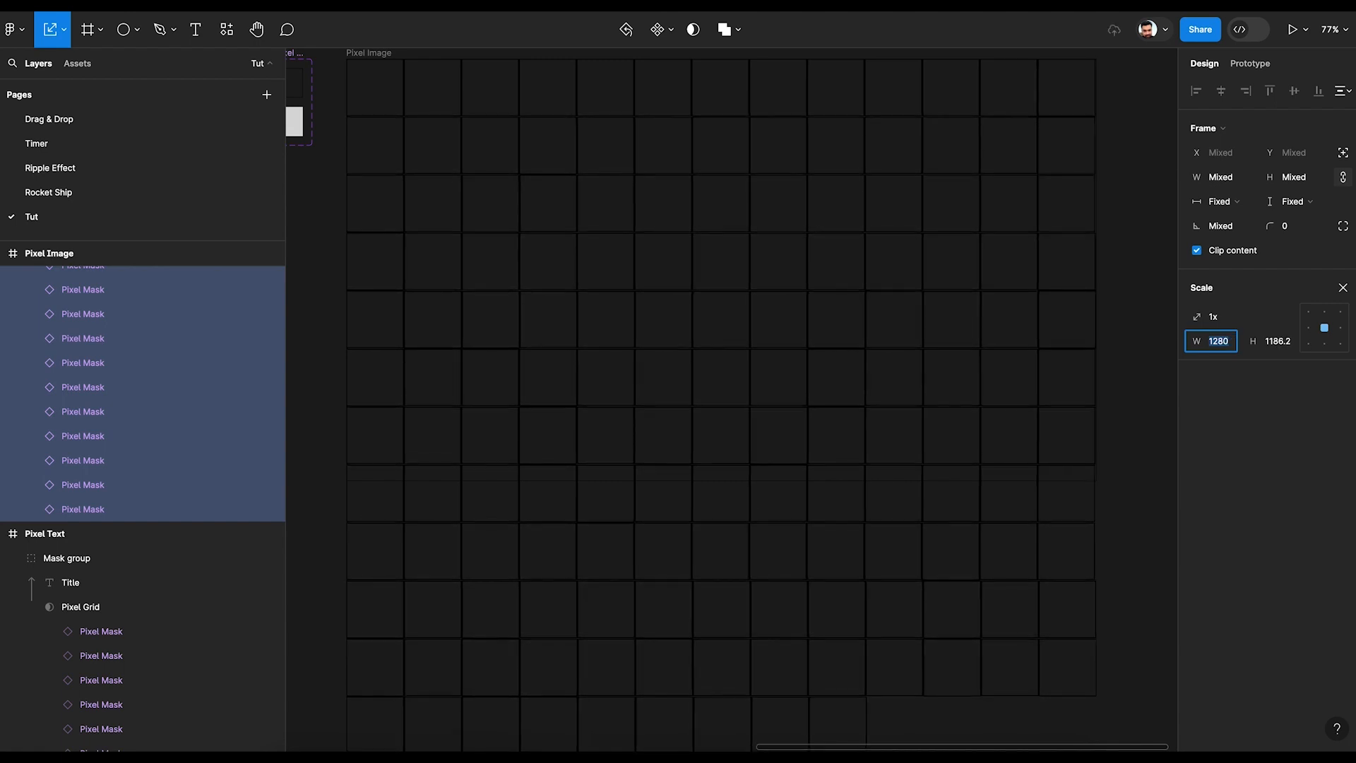
pyautogui.press('Up')
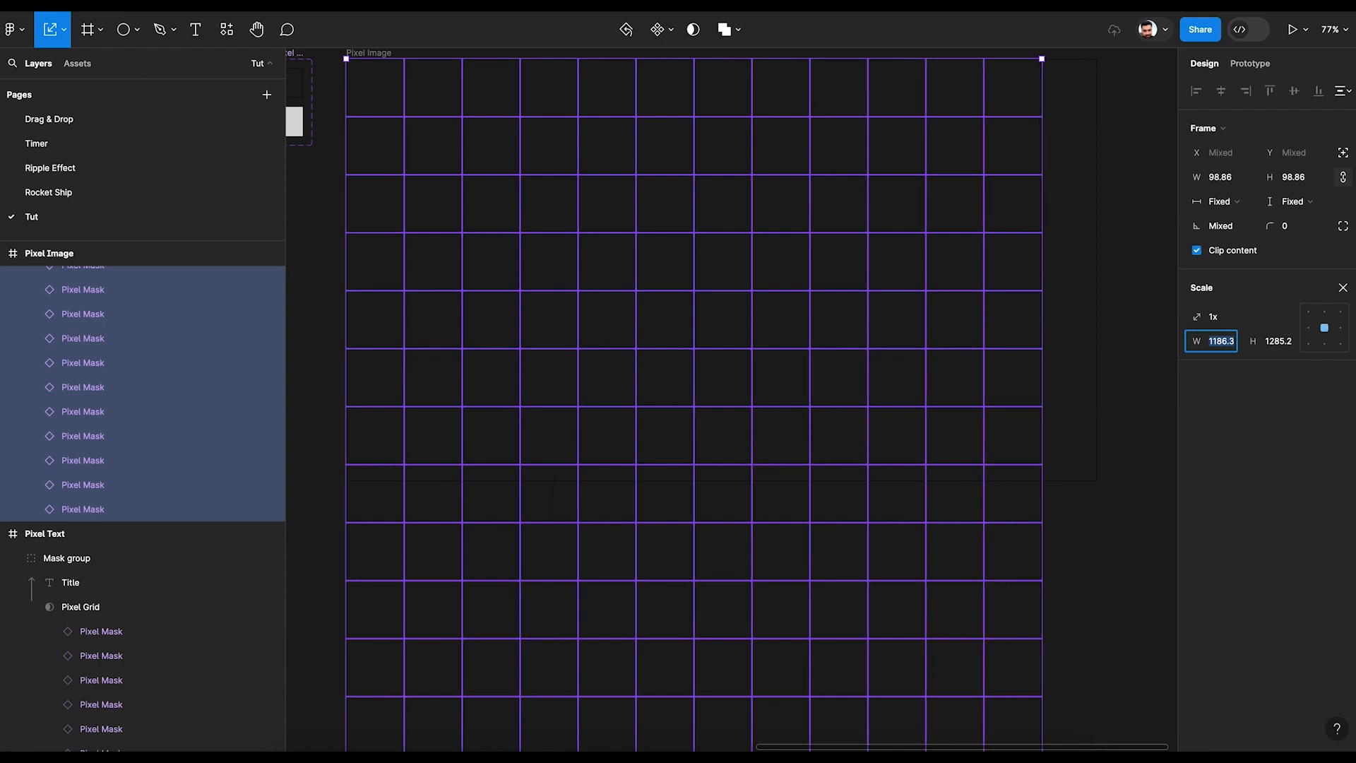
pyautogui.press('Down')
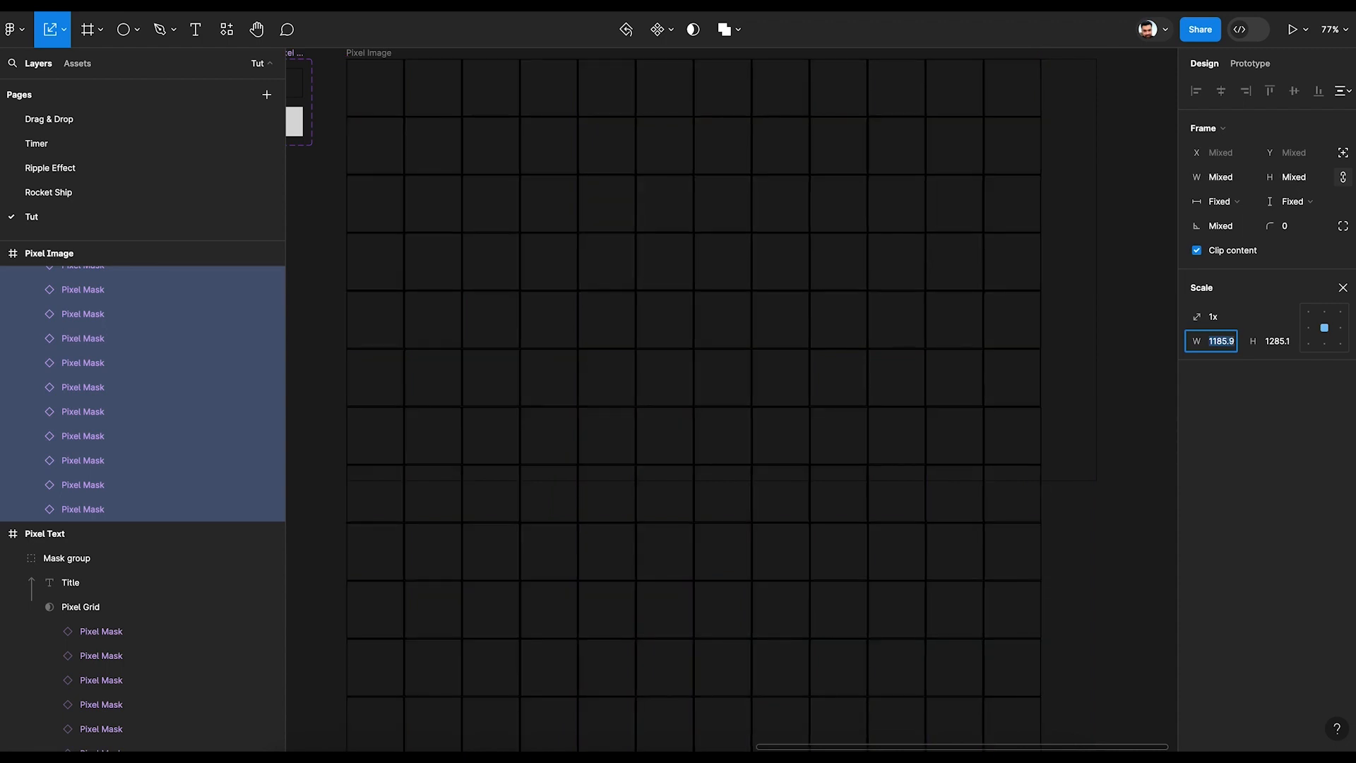
pyautogui.press('Down')
pyautogui.press('Down')
pyautogui.press('Down')
pyautogui.press('Down')
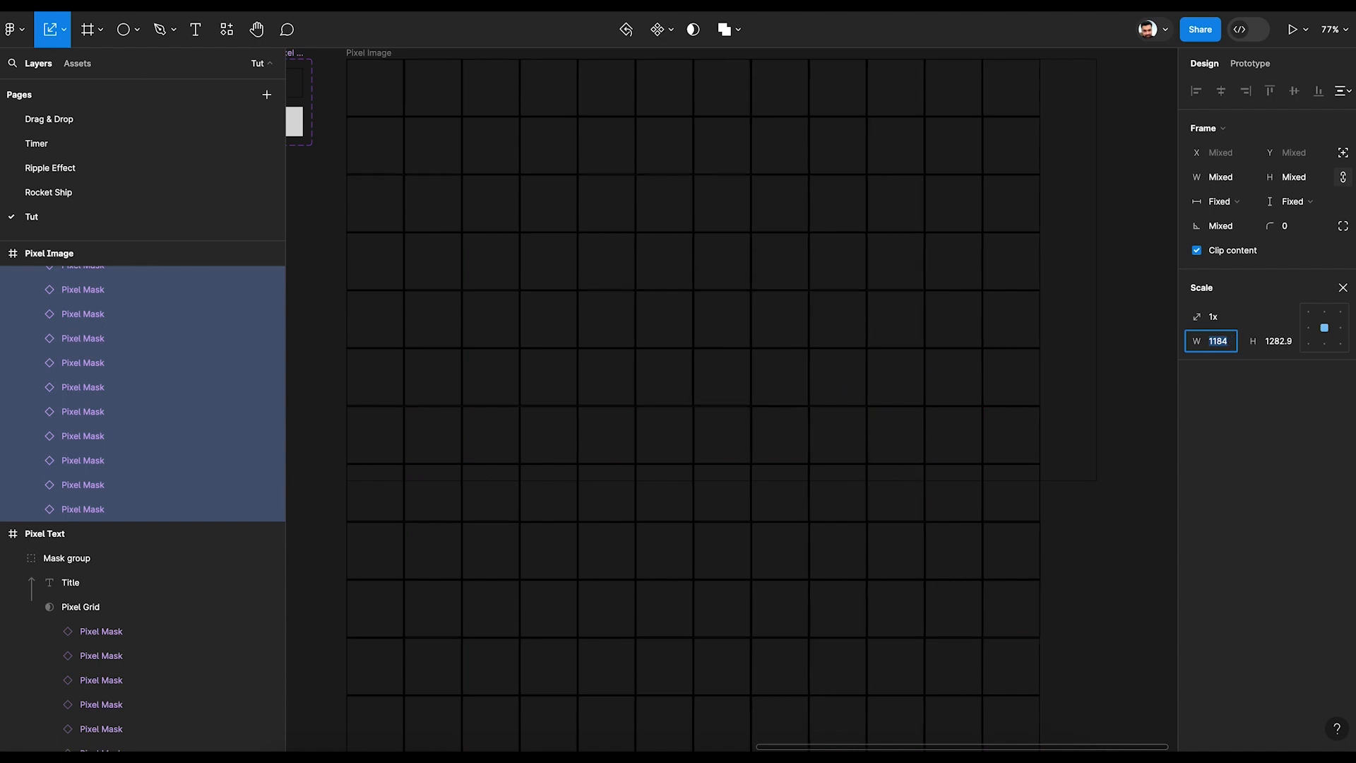
pyautogui.press('Down')
pyautogui.press('Down')
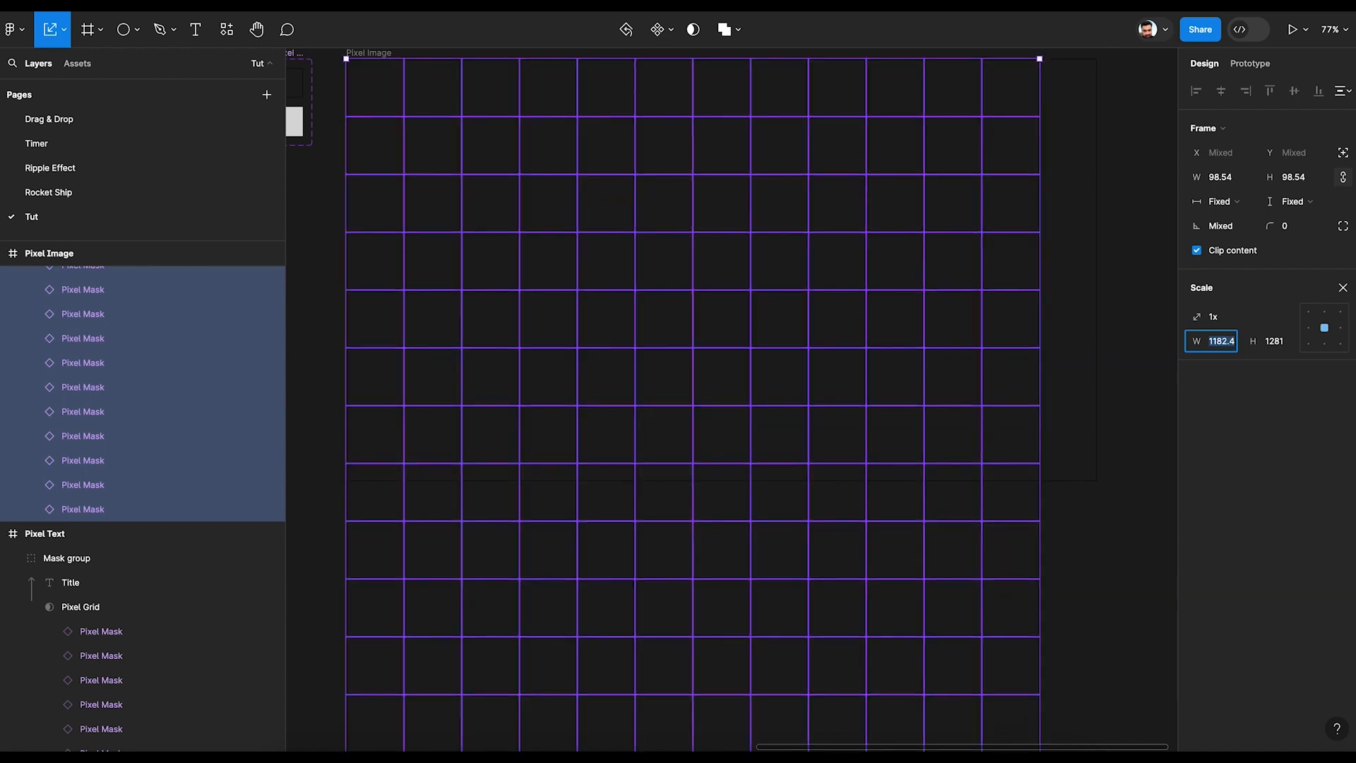
pyautogui.press('Down')
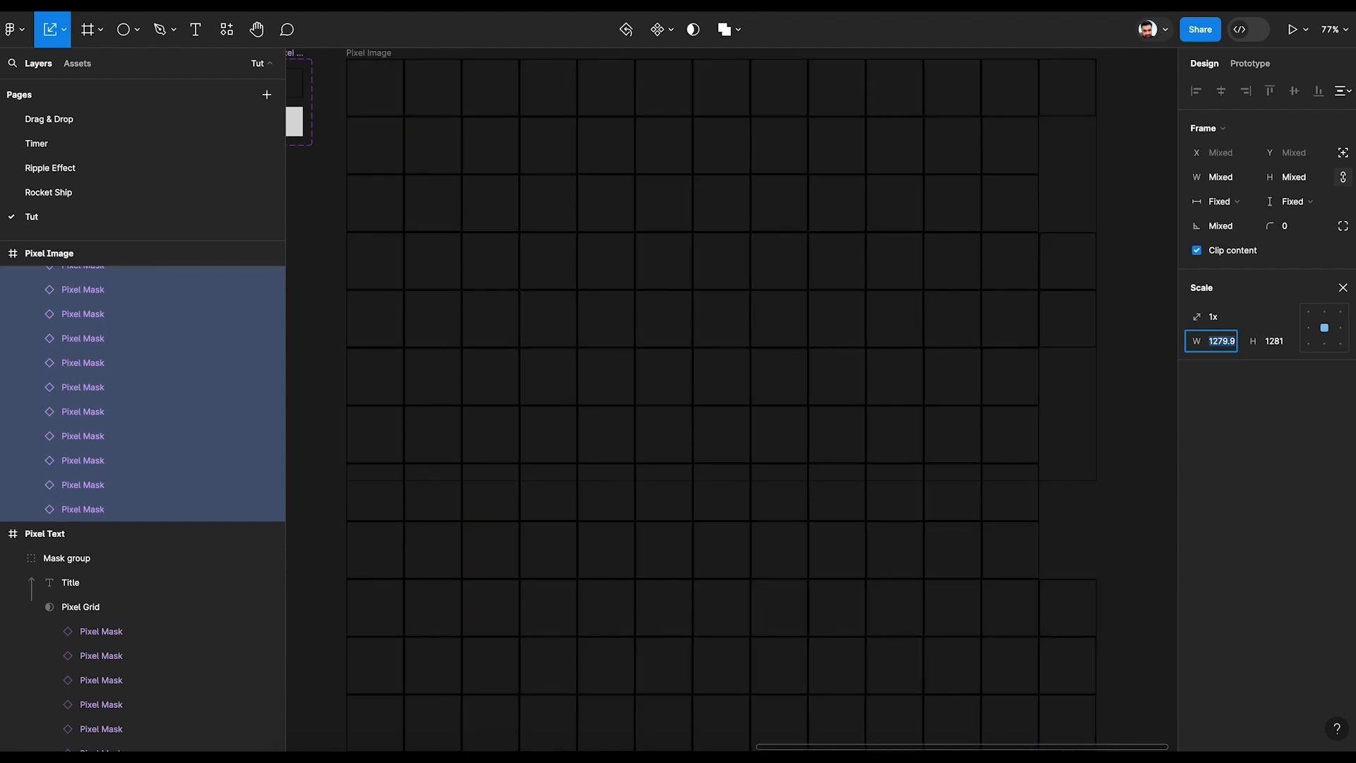
pyautogui.press('Down')
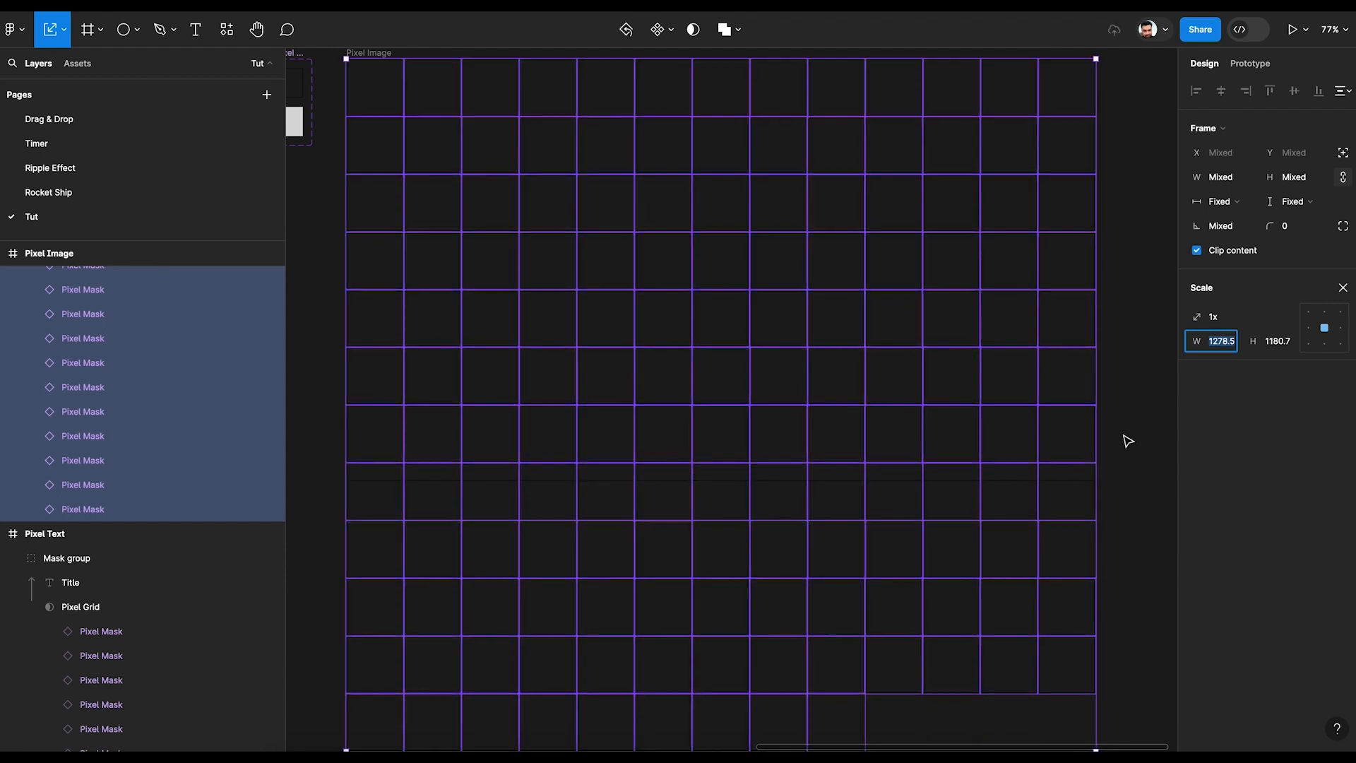
pyautogui.scroll(-3, 925, 465)
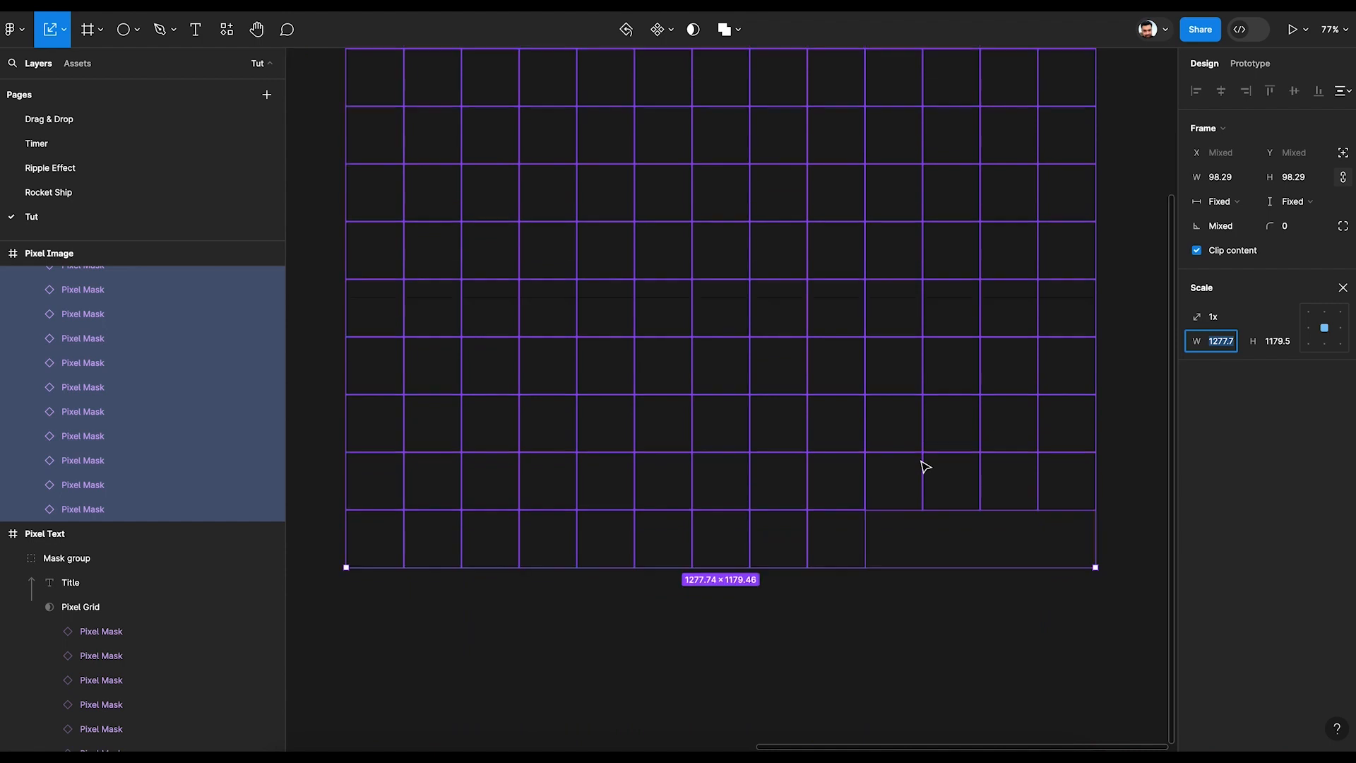
pyautogui.scroll(3, 925, 466)
pyautogui.click(1121, 422)
pyautogui.scroll(-3, 1121, 423)
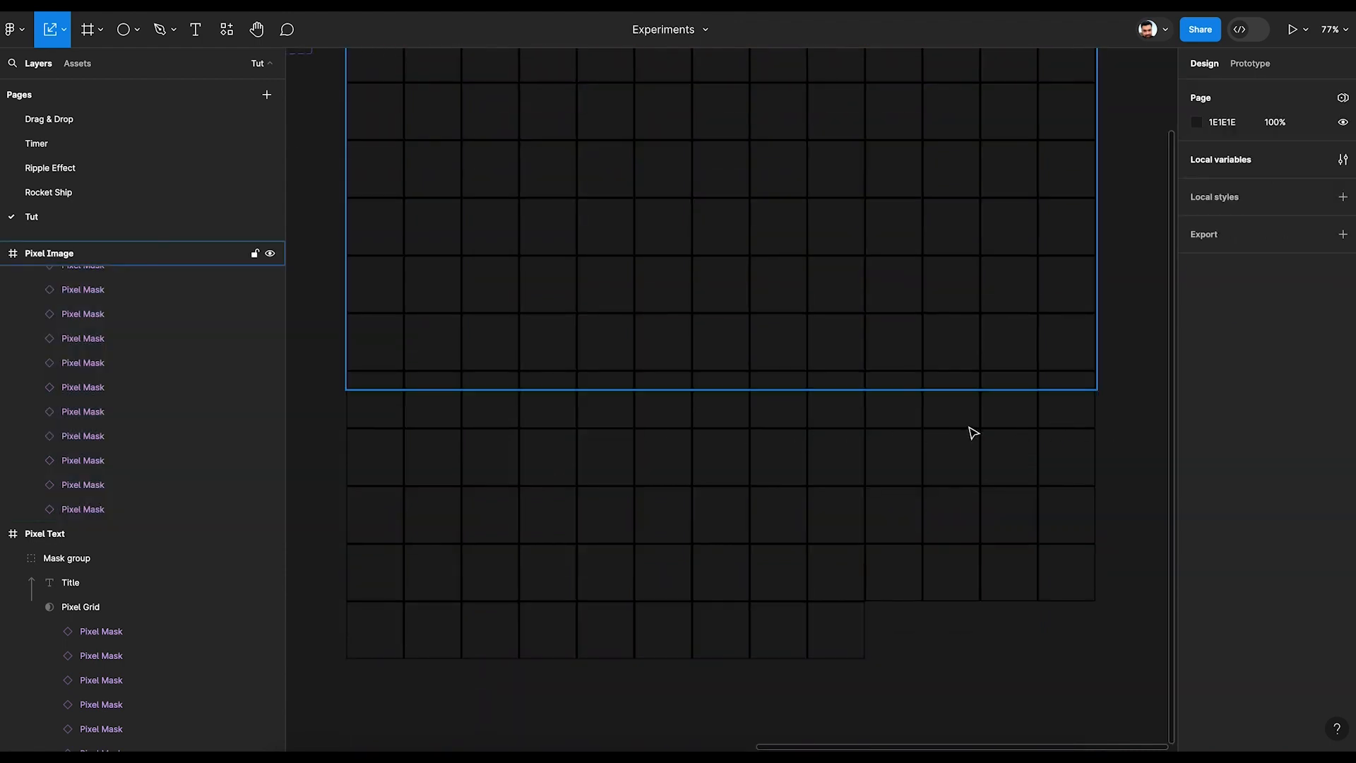
# - Delete the surplus Pixel Mask instances below the Pixel Image frame, from the start of the ninth row through the last instance
pyautogui.click(388, 421)
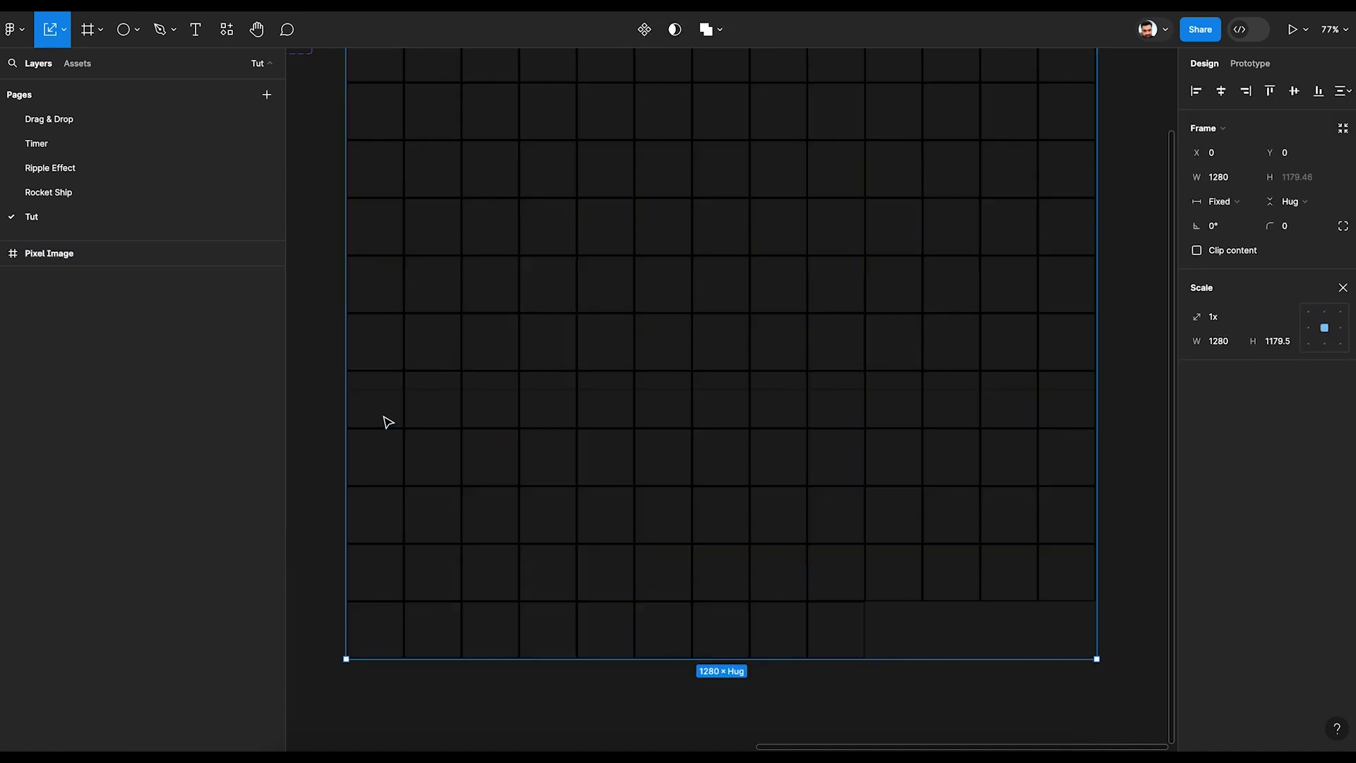
pyautogui.click(389, 470)
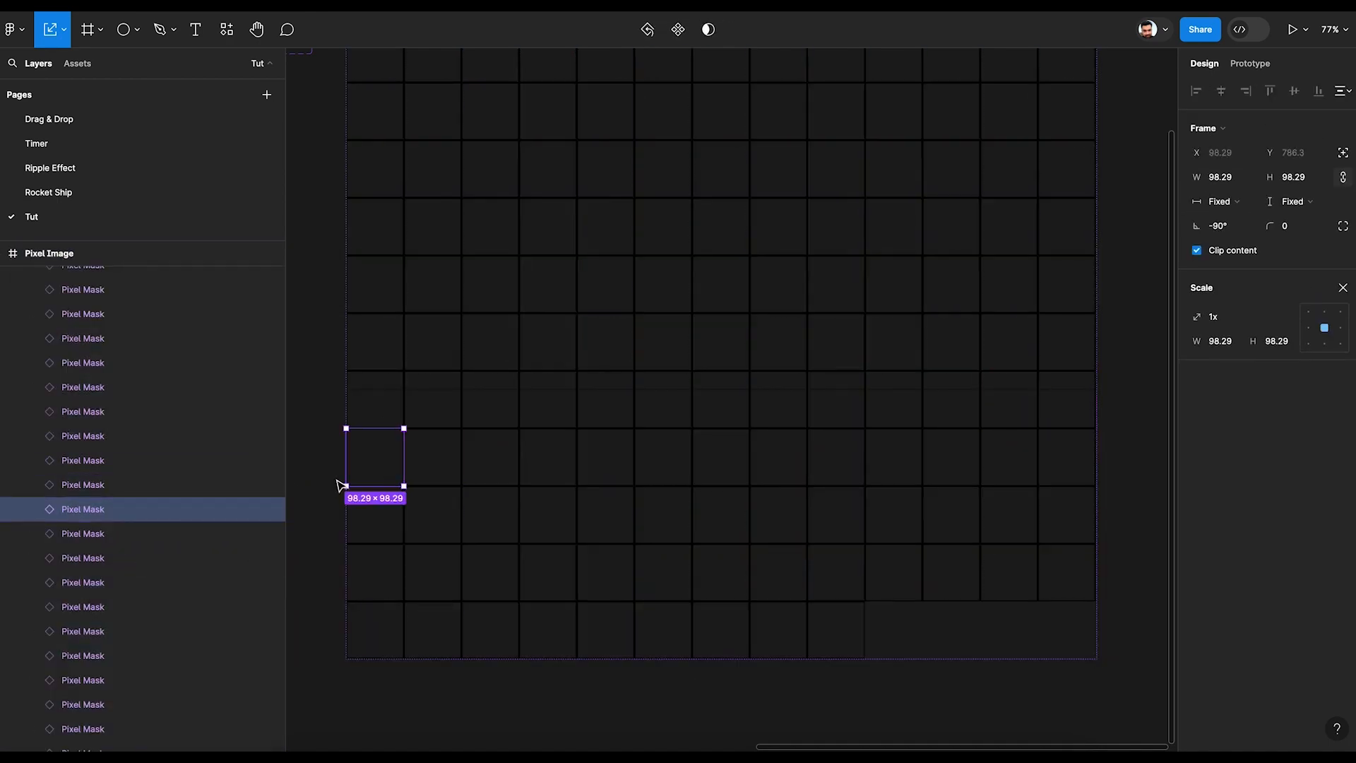
pyautogui.scroll(-1, 88, 514)
pyautogui.scroll(-4, 88, 514)
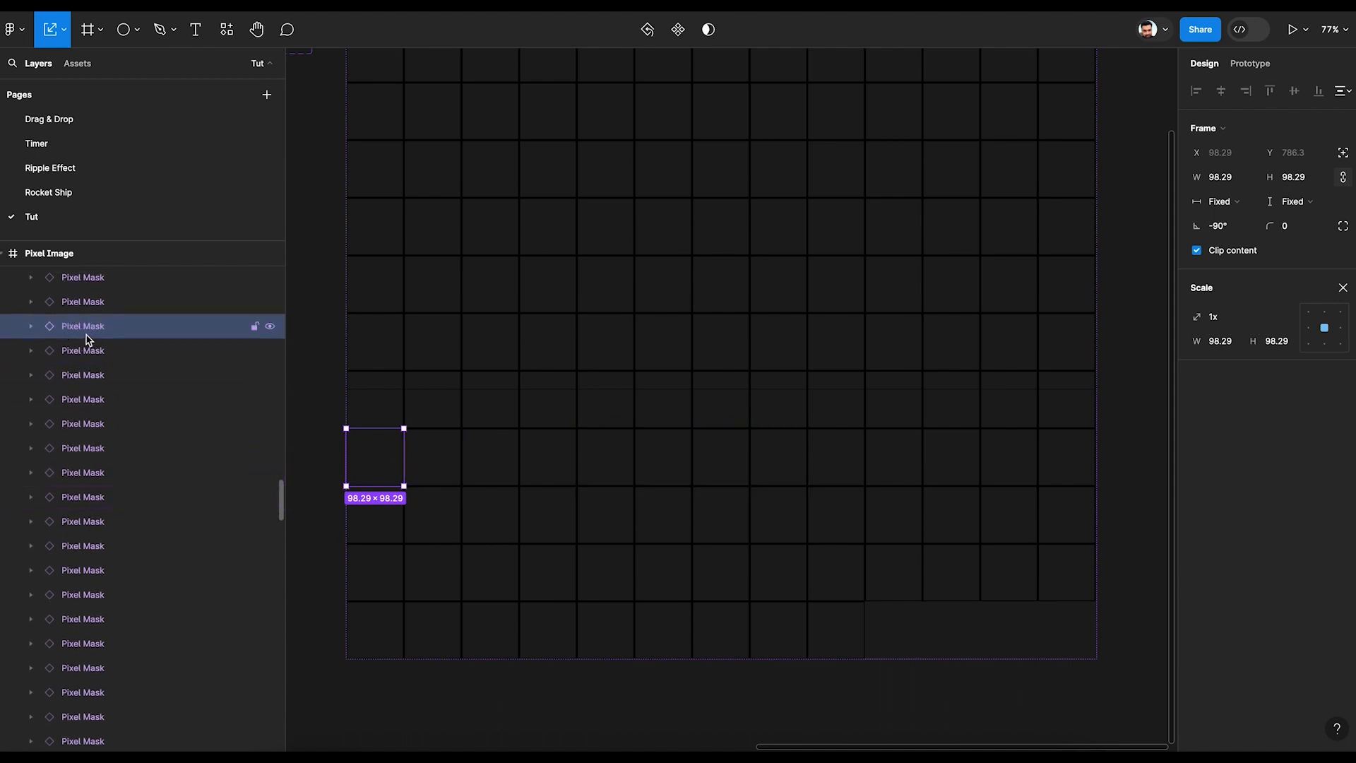
pyautogui.scroll(-2, 109, 417)
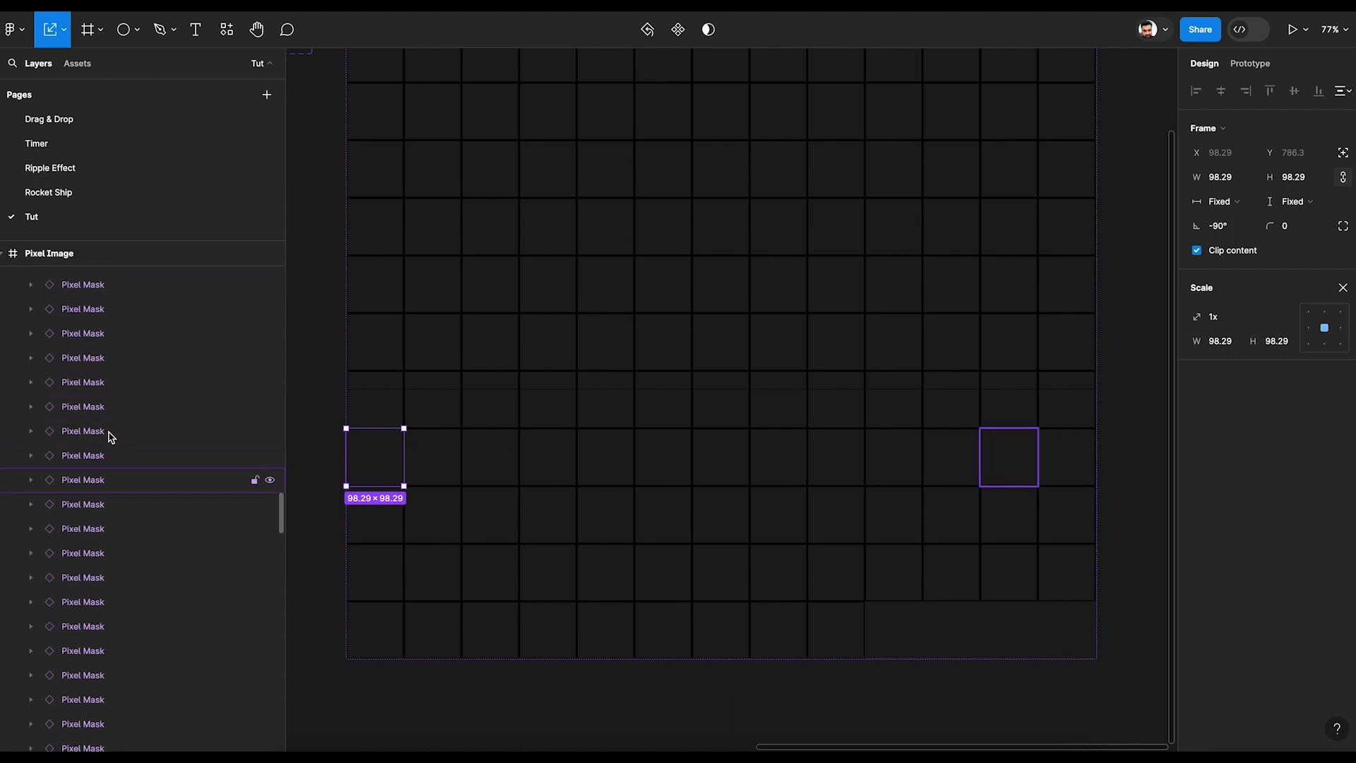
pyautogui.scroll(-5, 110, 438)
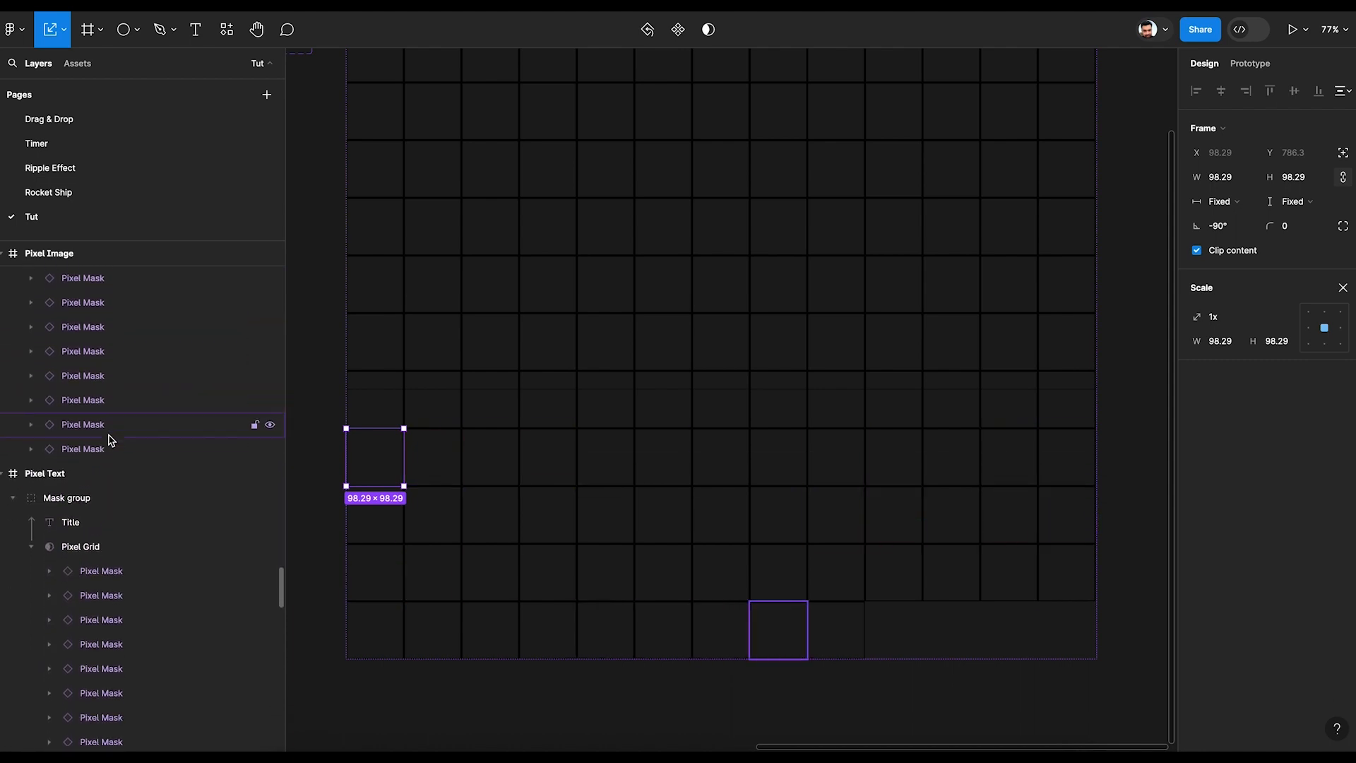
pyautogui.keyDown('shift'); pyautogui.click(101, 452); pyautogui.keyUp('shift')
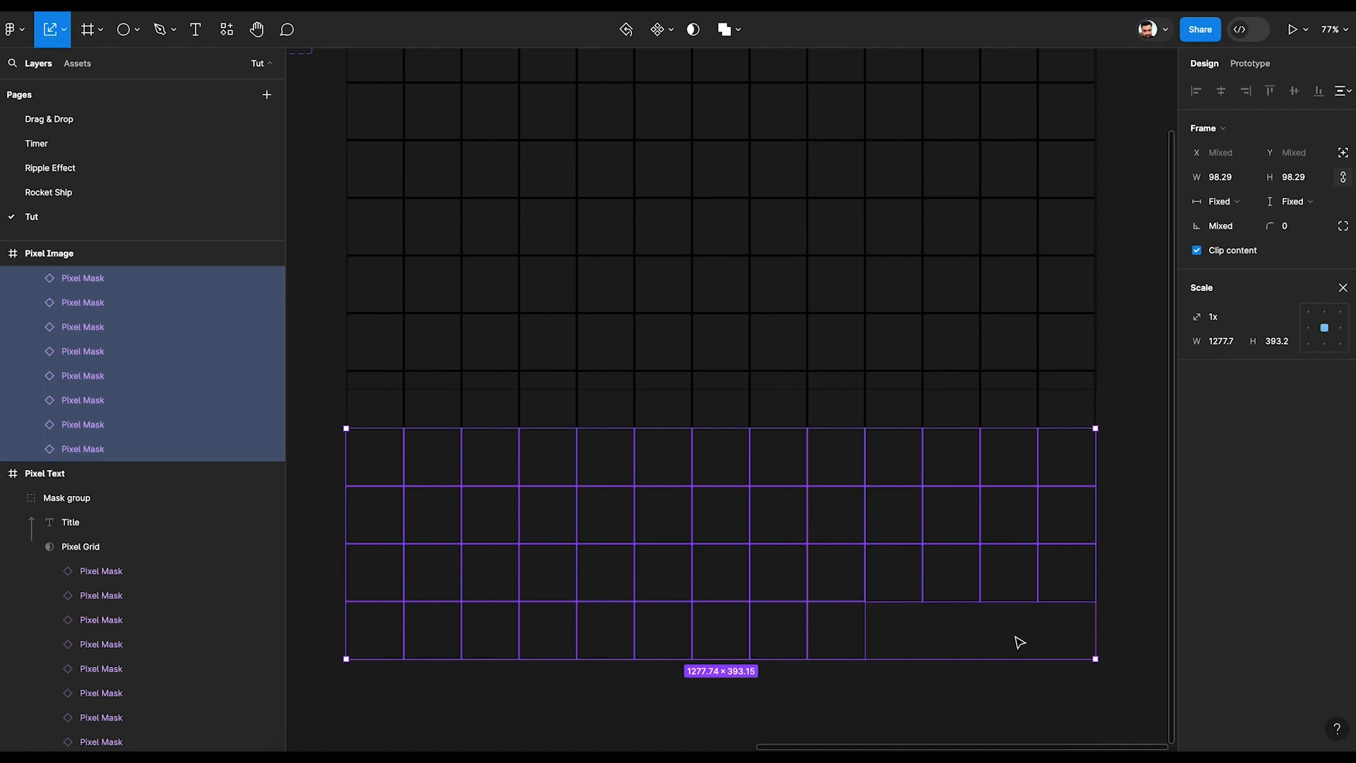
pyautogui.press('Delete')
pyautogui.scroll(5, 1019, 642)
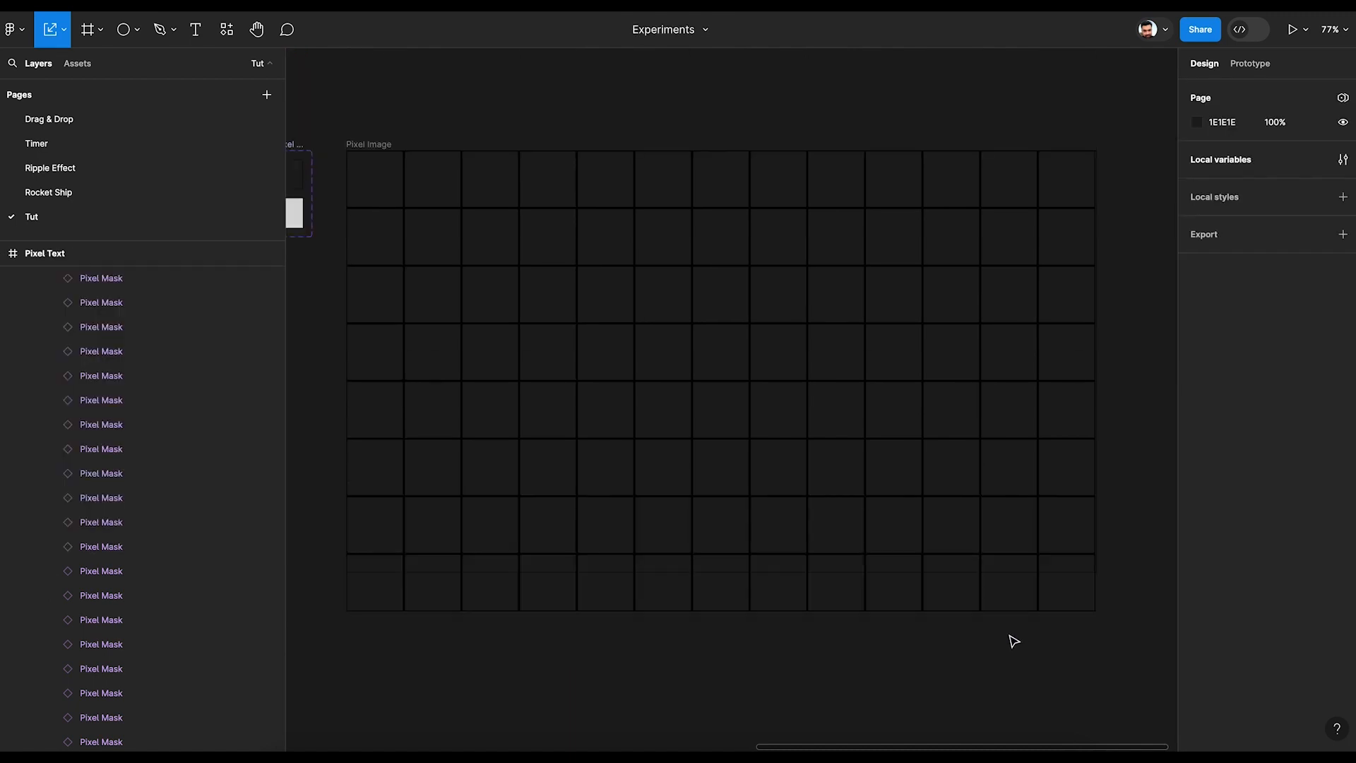
# - Rename the component set beside the Pixel Image frame as Pixel Mask Oval
pyautogui.moveTo(373, 113); pyautogui.dragTo(504, 106)
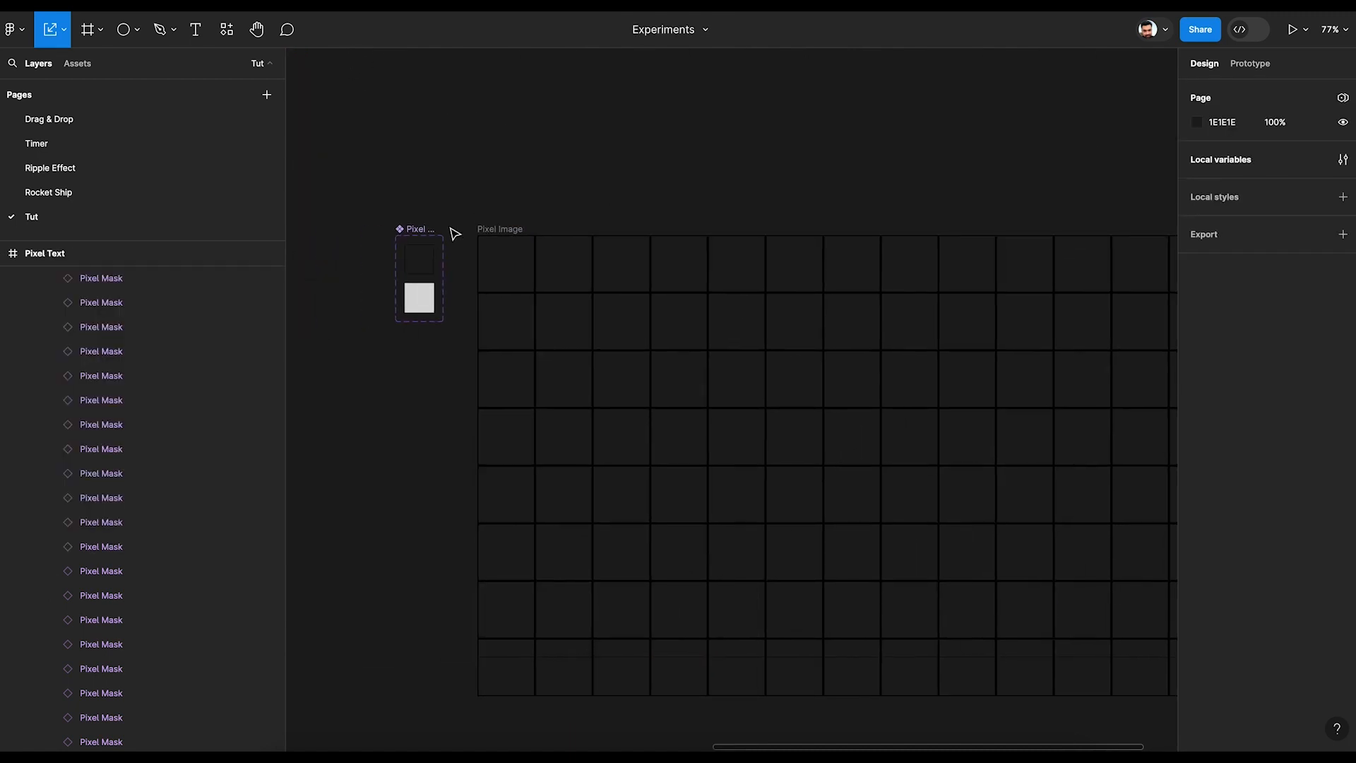
pyautogui.click(431, 228)
pyautogui.doubleClick(90, 255)
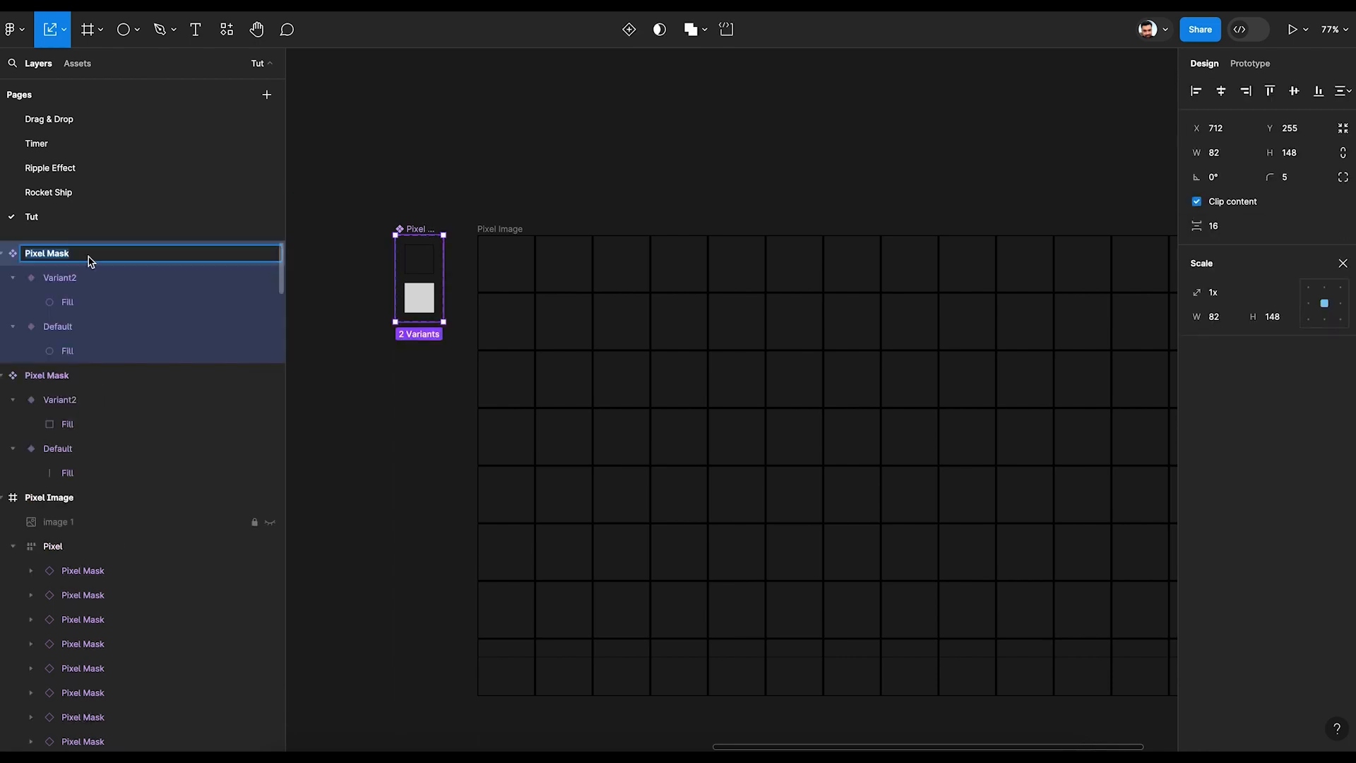
pyautogui.click(89, 254)
pyautogui.write('Oval')
pyautogui.press('Return')
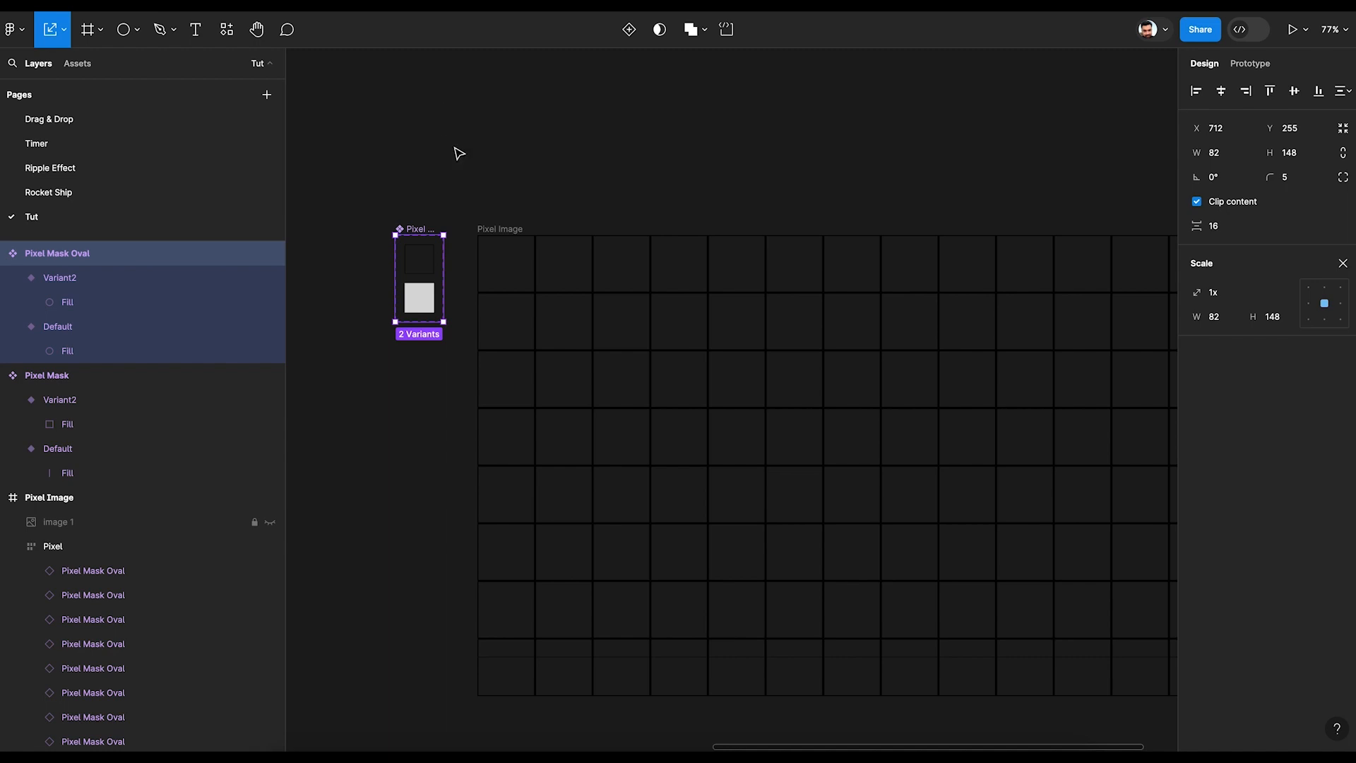
# - Hide the stroke on the Default variant of the Pixel Mask Oval component
pyautogui.click(446, 266)
pyautogui.click(428, 261)
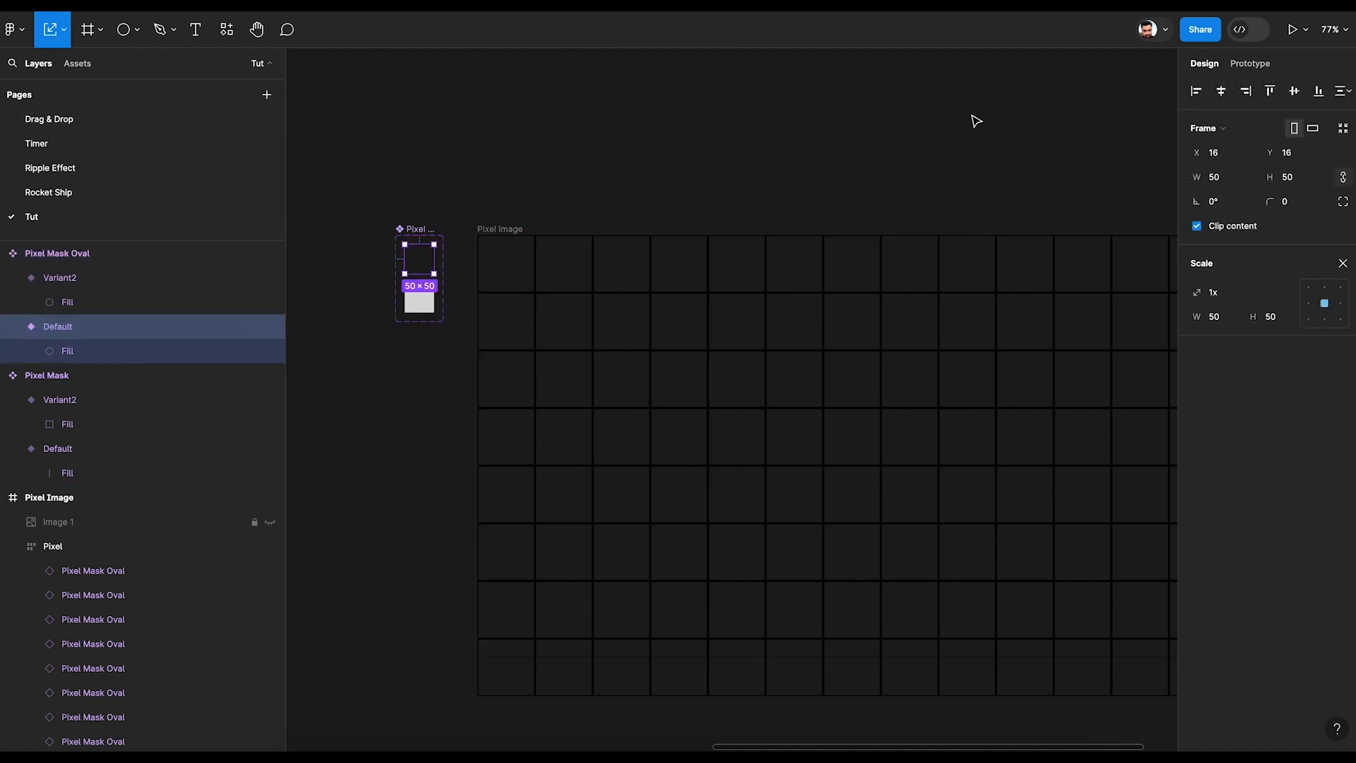
pyautogui.press('v')
pyautogui.scroll(-1, 1337, 499)
pyautogui.scroll(-4, 1337, 499)
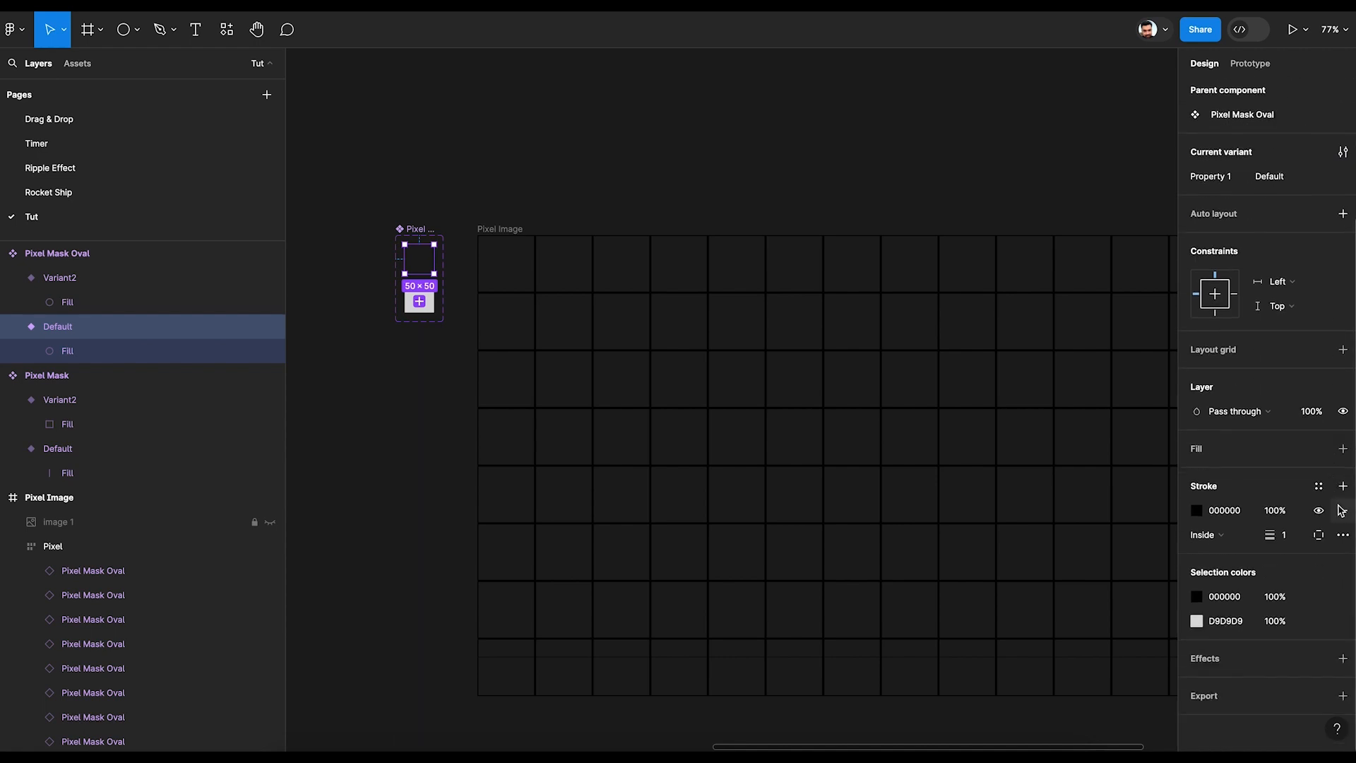
pyautogui.click(1319, 511)
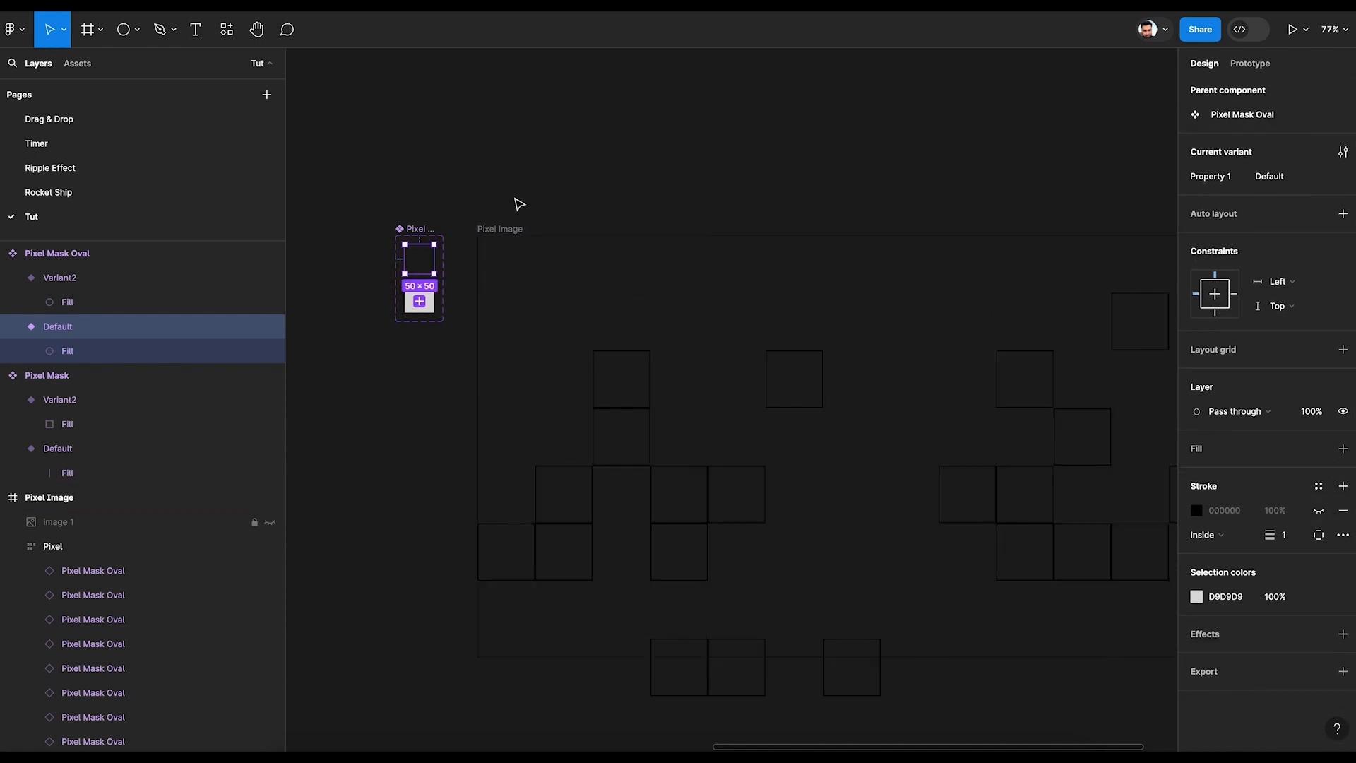
# - Remove the stroke from the Pixel Image frame and make its image 1 layer visible
pyautogui.click(668, 233)
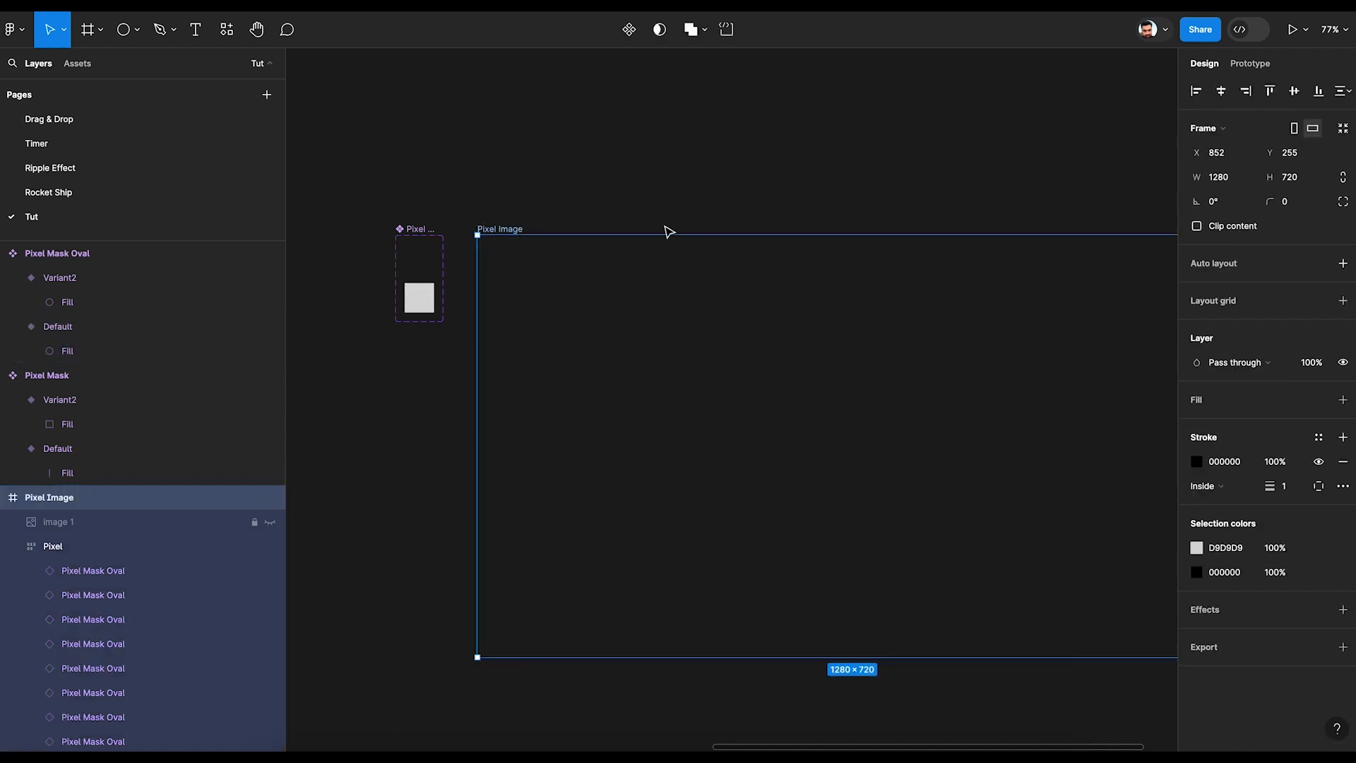
pyautogui.click(1343, 462)
pyautogui.click(92, 527)
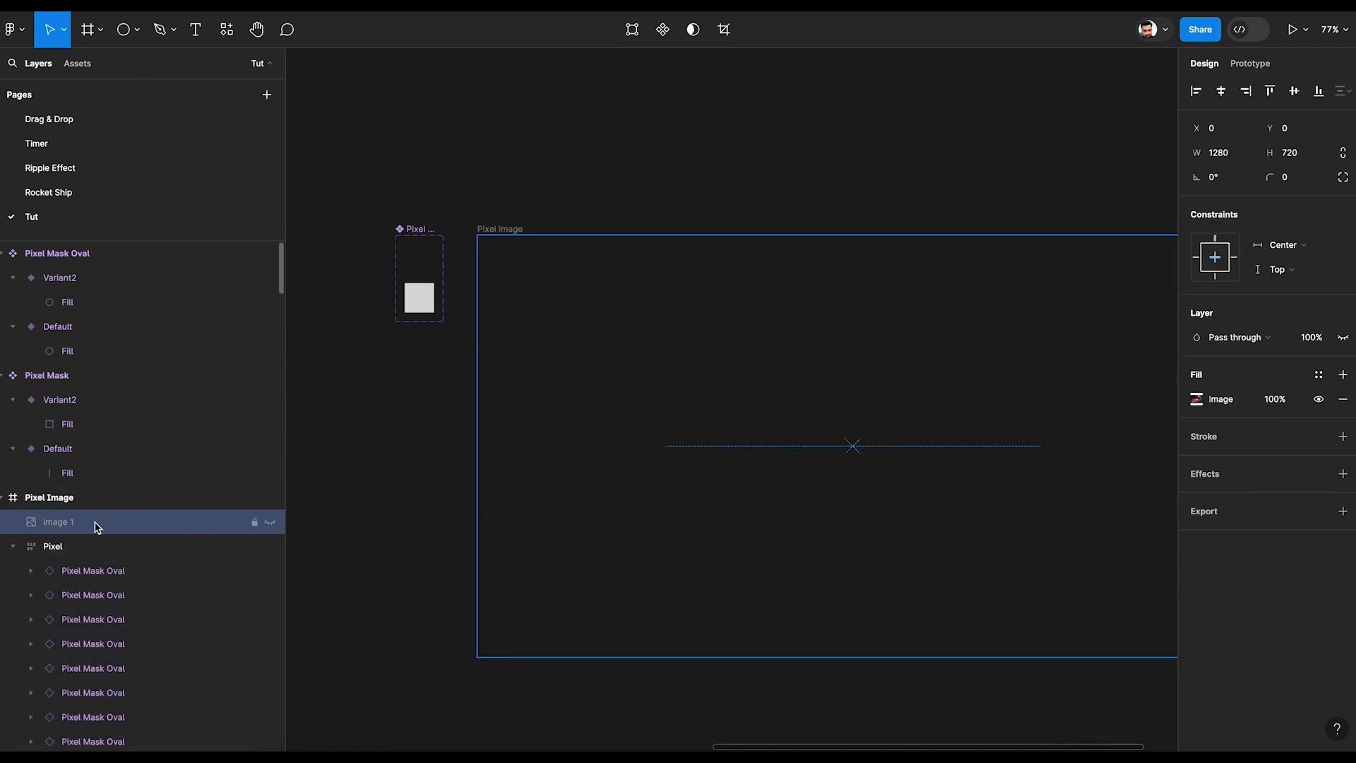
pyautogui.click(270, 524)
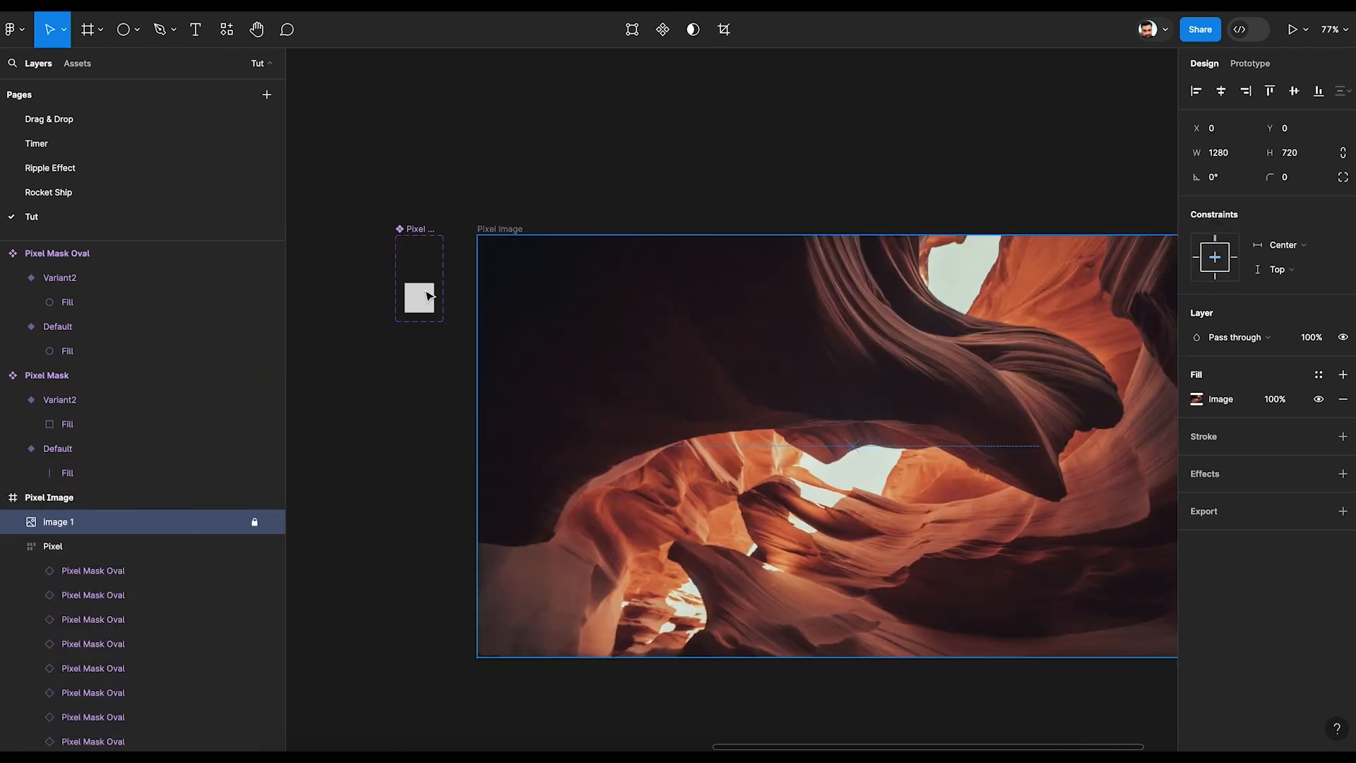
# - Mask image 1 with the Pixel frame inside Pixel Image and deselect the result
pyautogui.click(11, 548)
pyautogui.keyDown('shift'); pyautogui.click(49, 548); pyautogui.keyUp('shift')
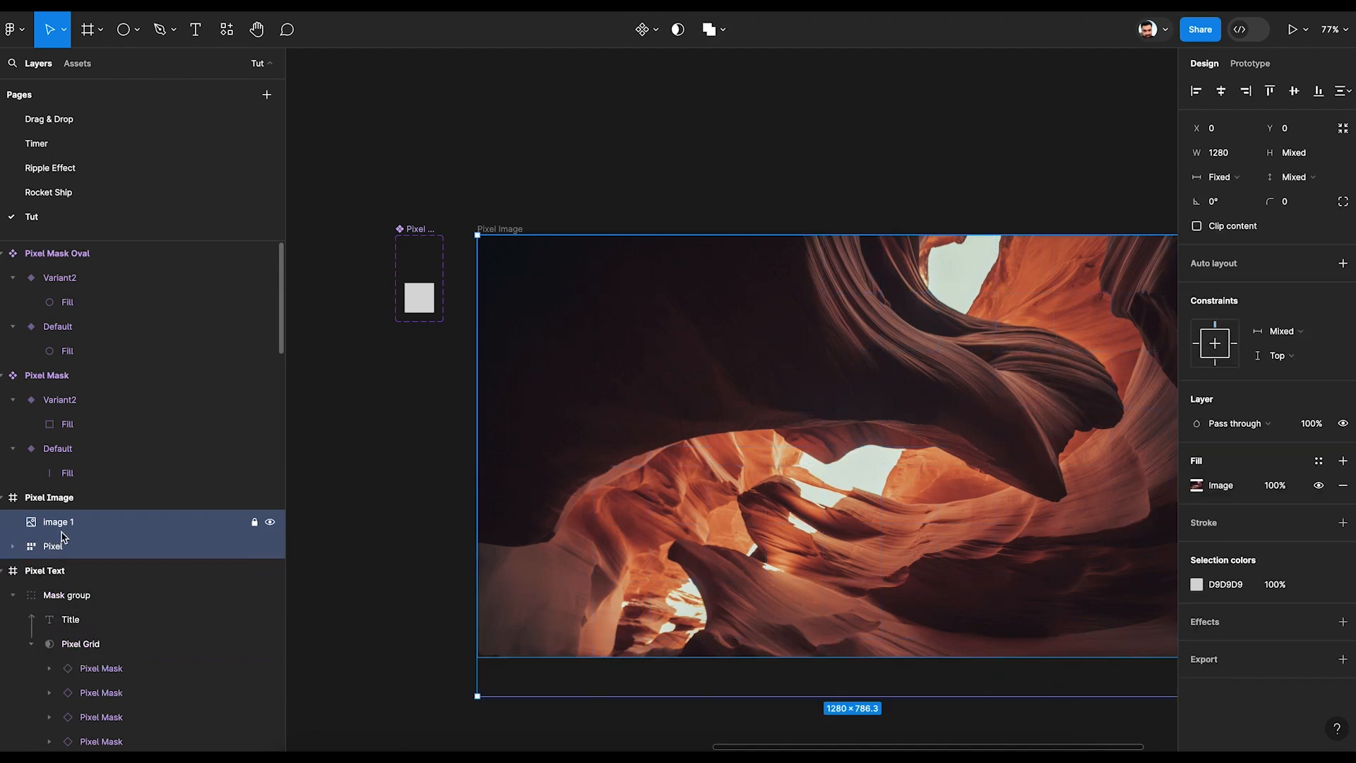
pyautogui.click(678, 30)
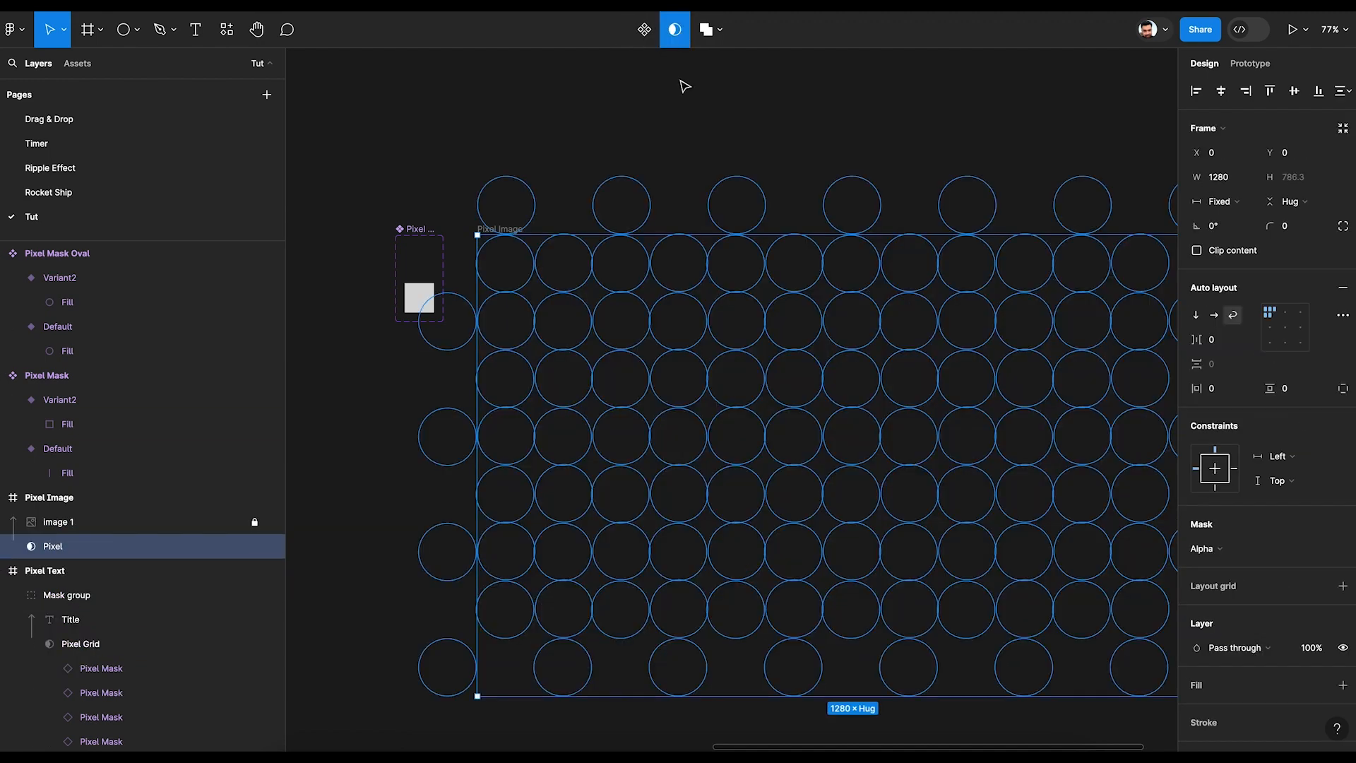
pyautogui.click(595, 147)
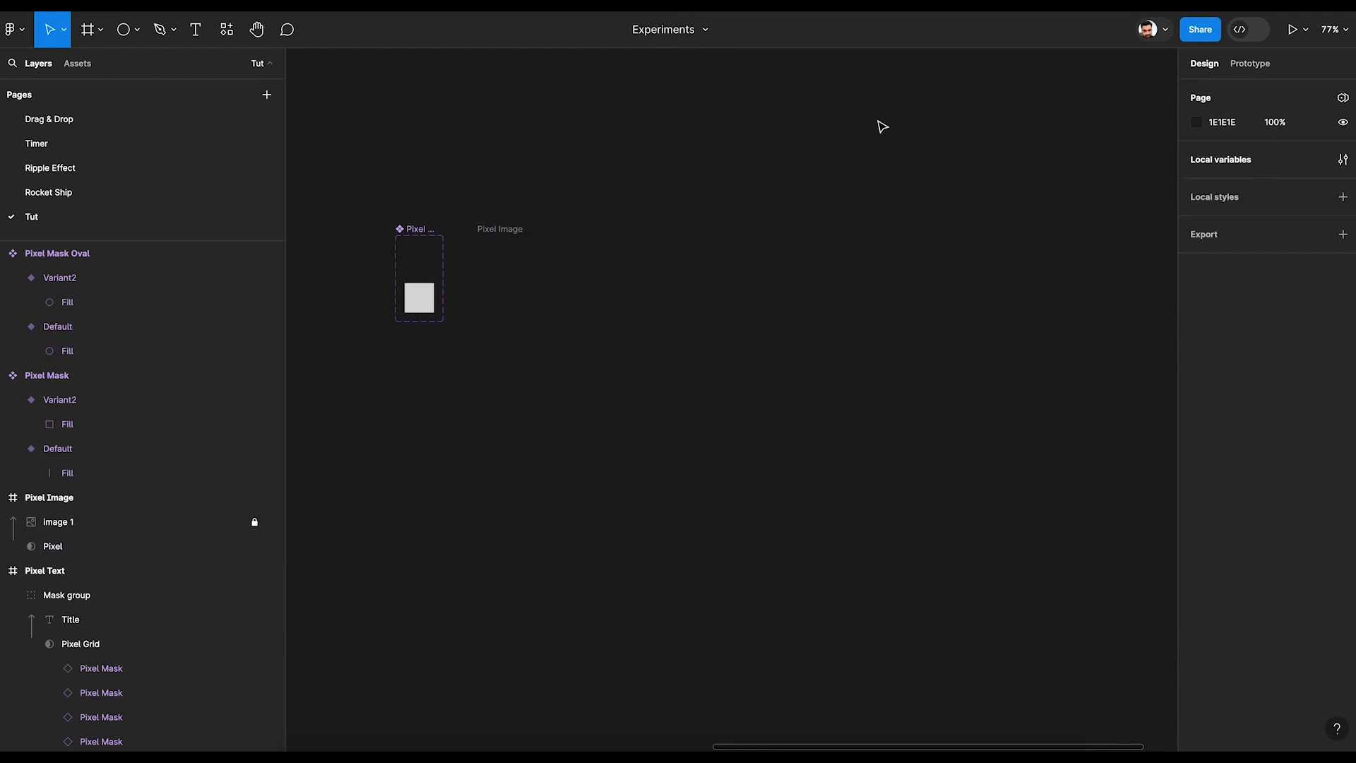
# - Add a prototype flow starting point named Pixel Image to the Pixel Image frame
pyautogui.moveTo(878, 121); pyautogui.dragTo(718, 110)
pyautogui.scroll(-2, 721, 117)
pyautogui.scroll(-2, 722, 117)
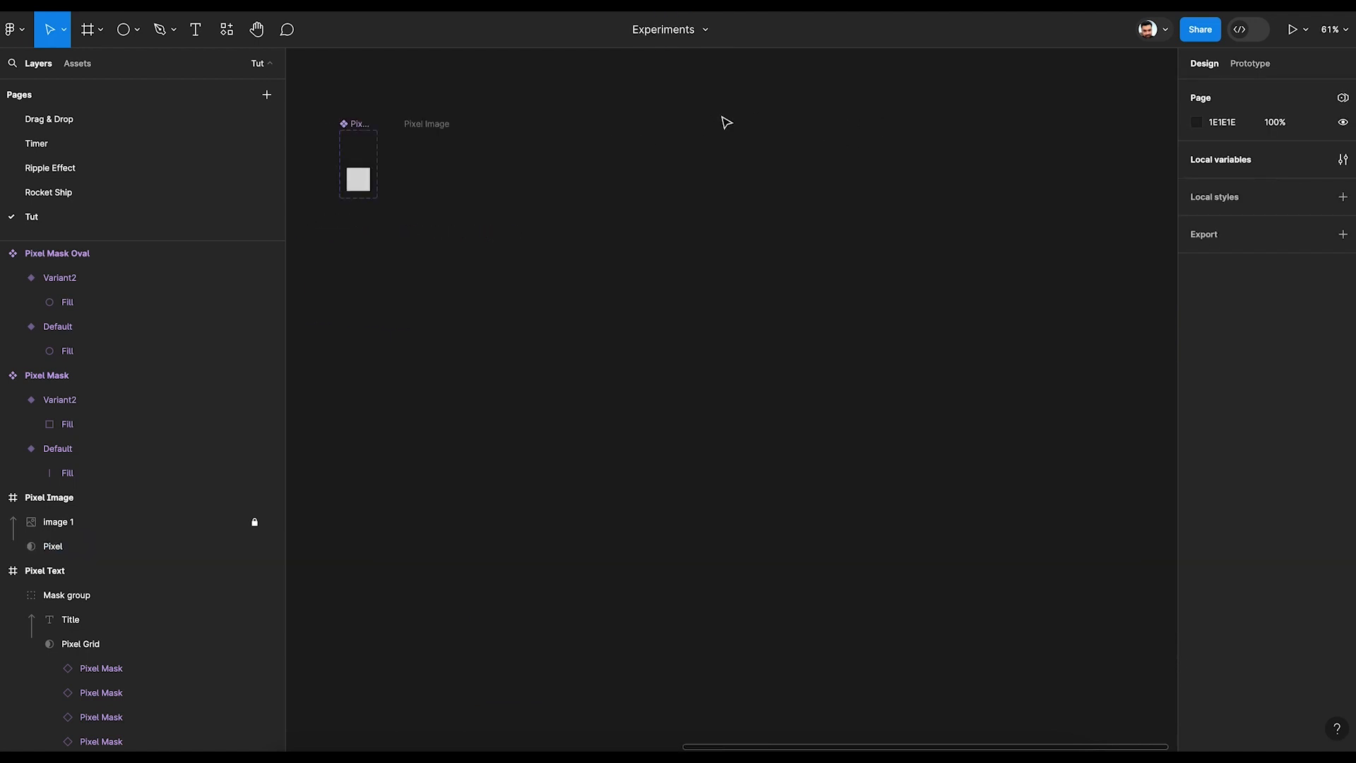
pyautogui.click(444, 128)
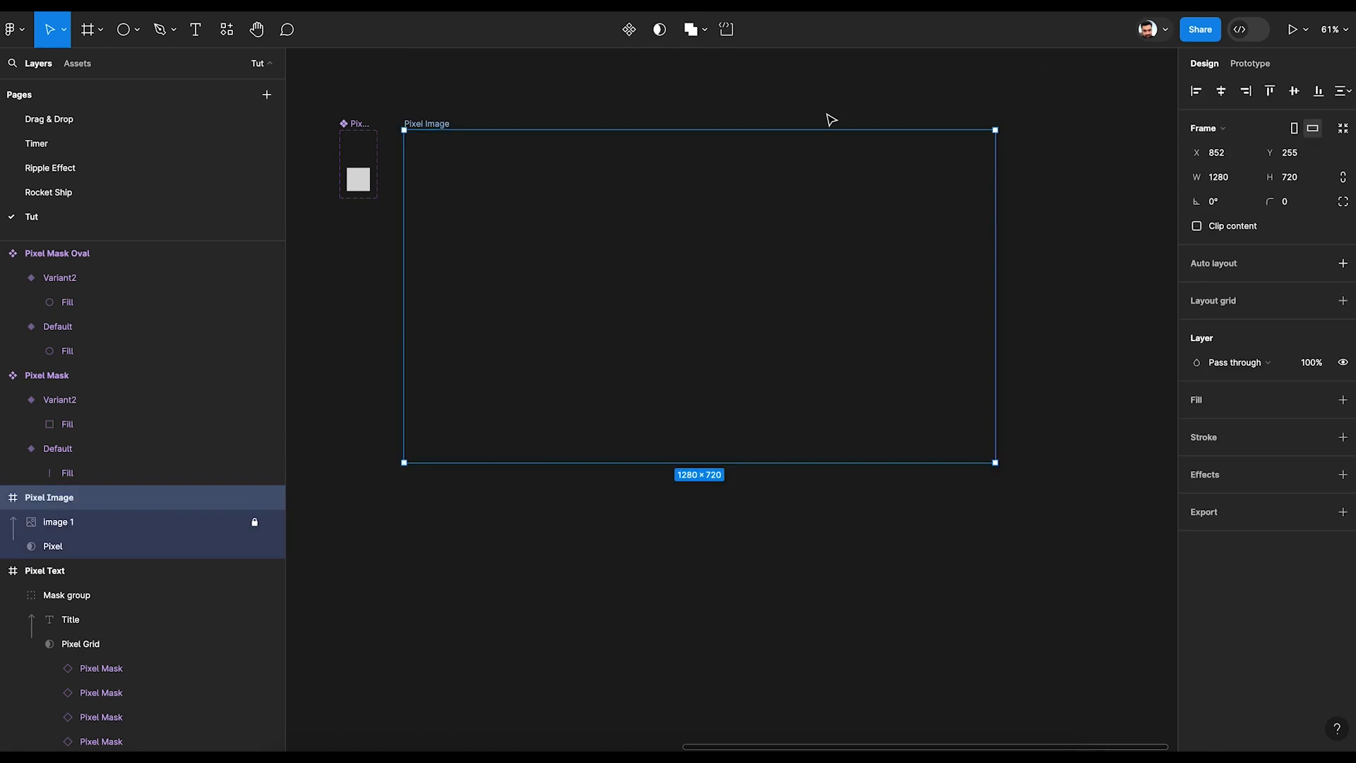
pyautogui.click(469, 134)
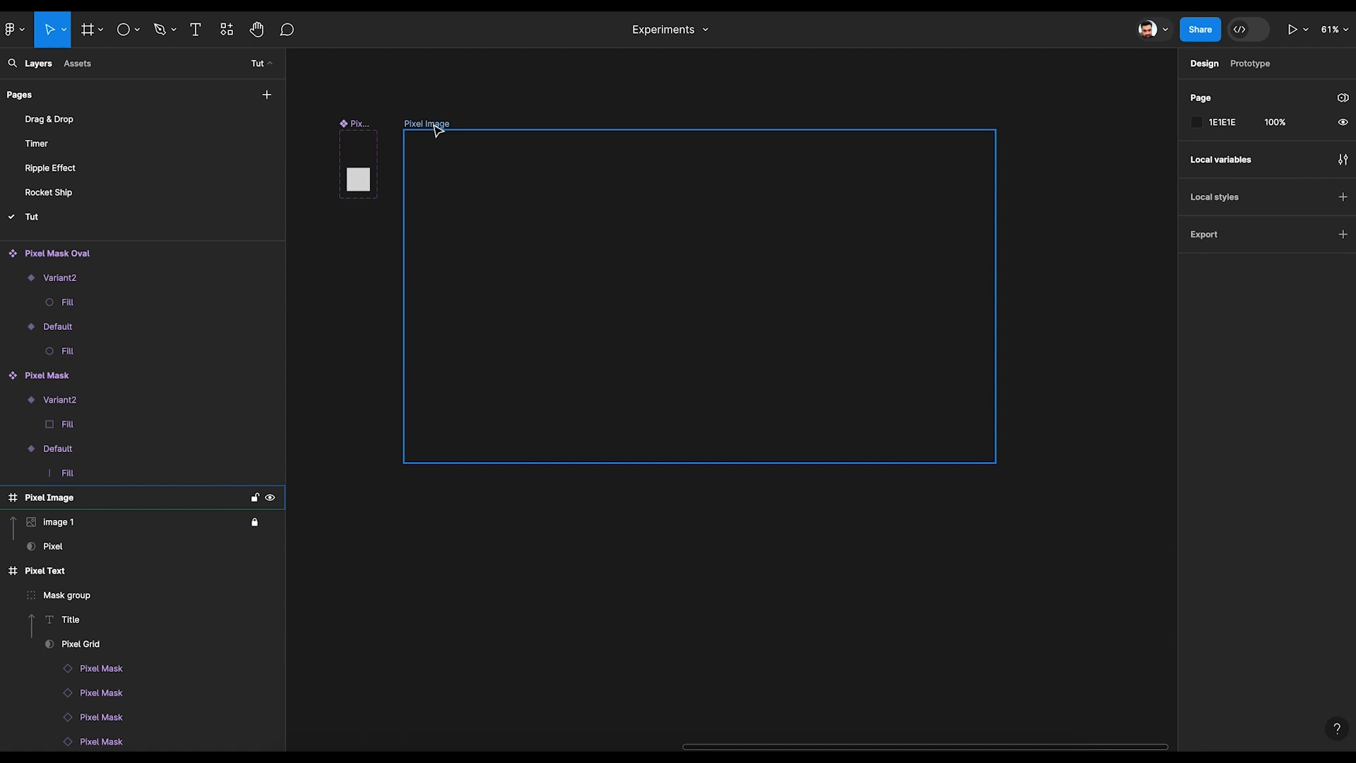
pyautogui.click(436, 127)
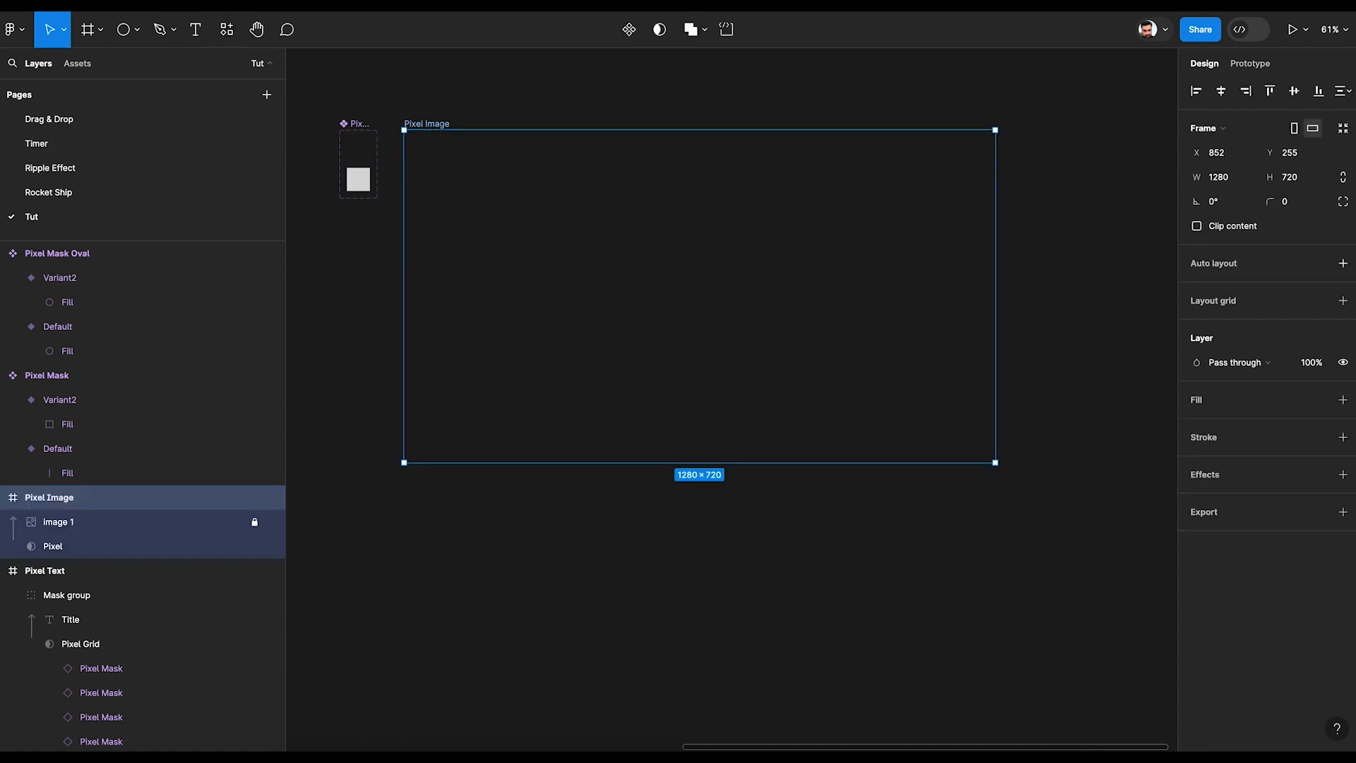
pyautogui.click(1258, 65)
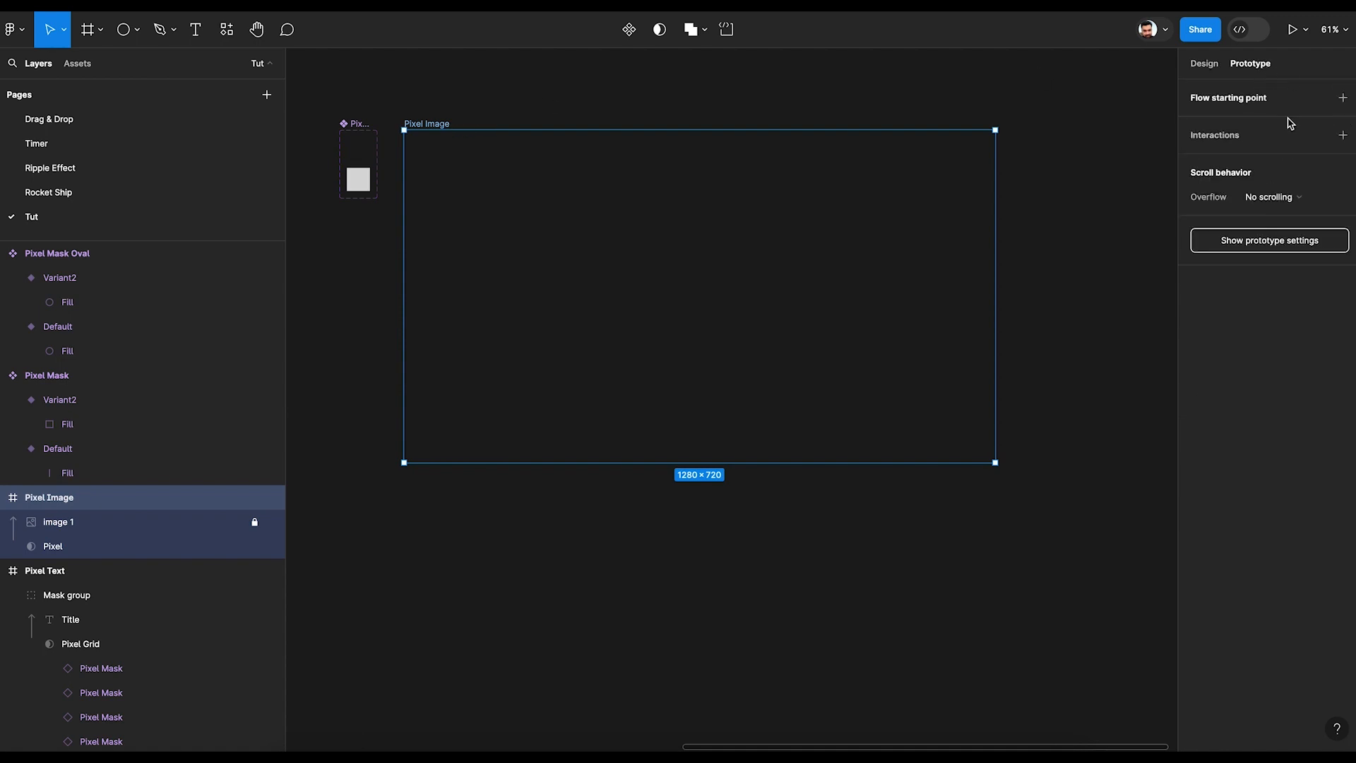
pyautogui.click(1344, 98)
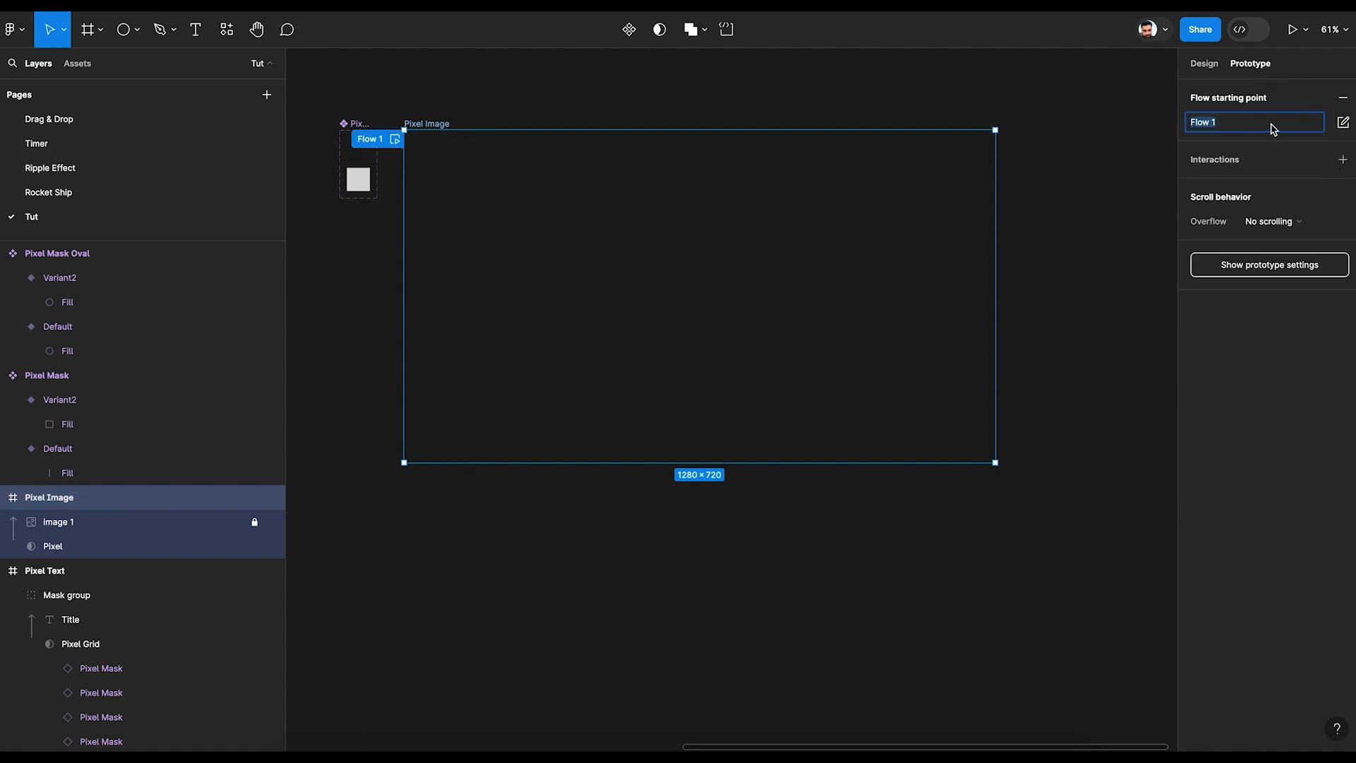
pyautogui.write('Pixel Image')
pyautogui.press('Return')
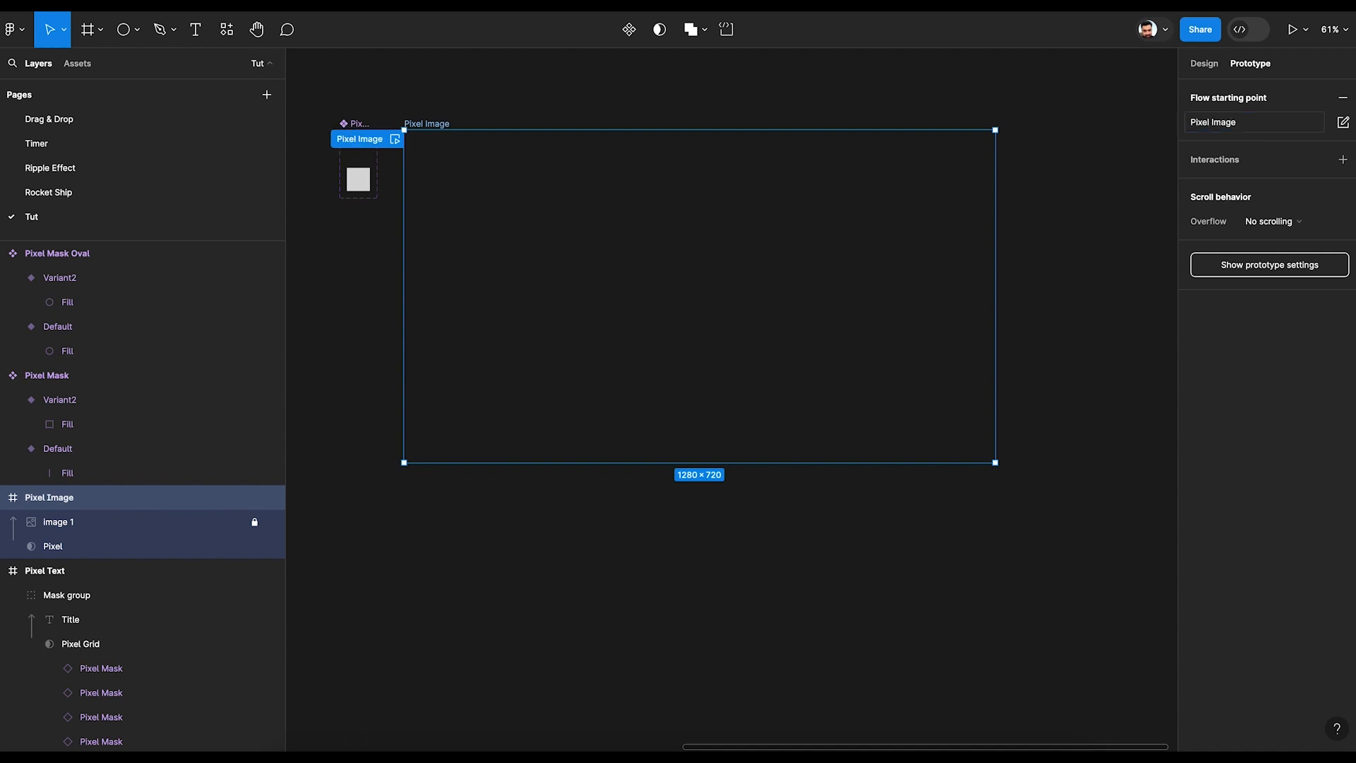
# - Add a prototype flow starting point named Pixel Text to the Pixel Text frame
pyautogui.moveTo(787, 289); pyautogui.dragTo(1342, 400)
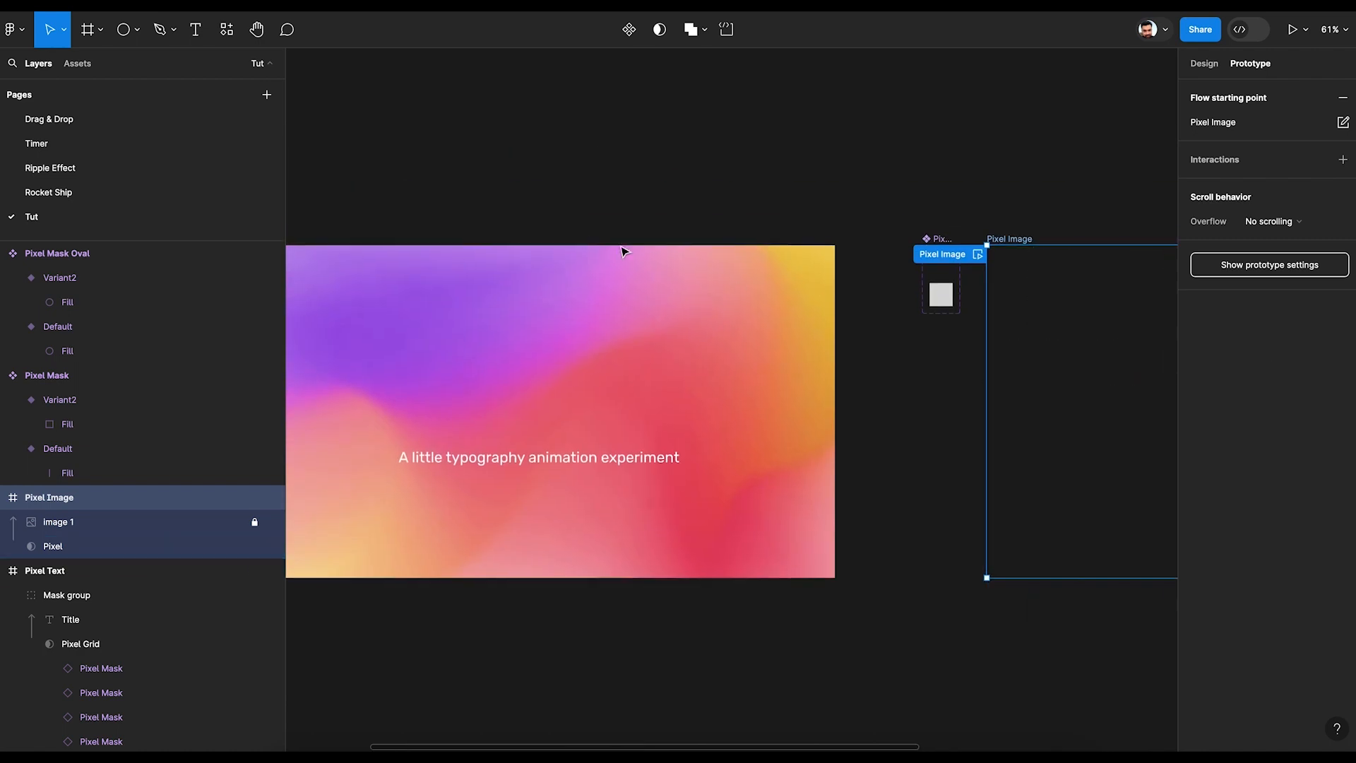
pyautogui.moveTo(518, 226); pyautogui.dragTo(809, 208)
pyautogui.click(539, 231)
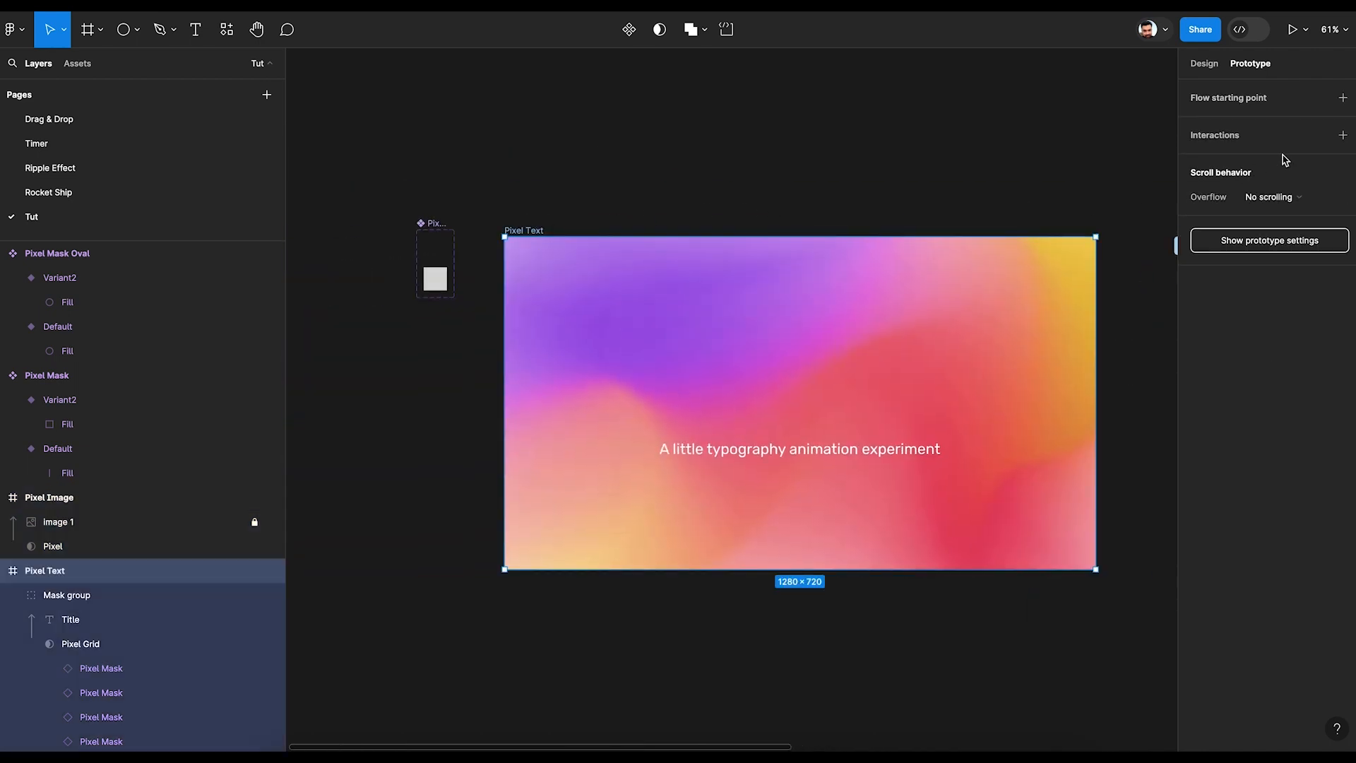
pyautogui.click(1344, 97)
pyautogui.click(1297, 122)
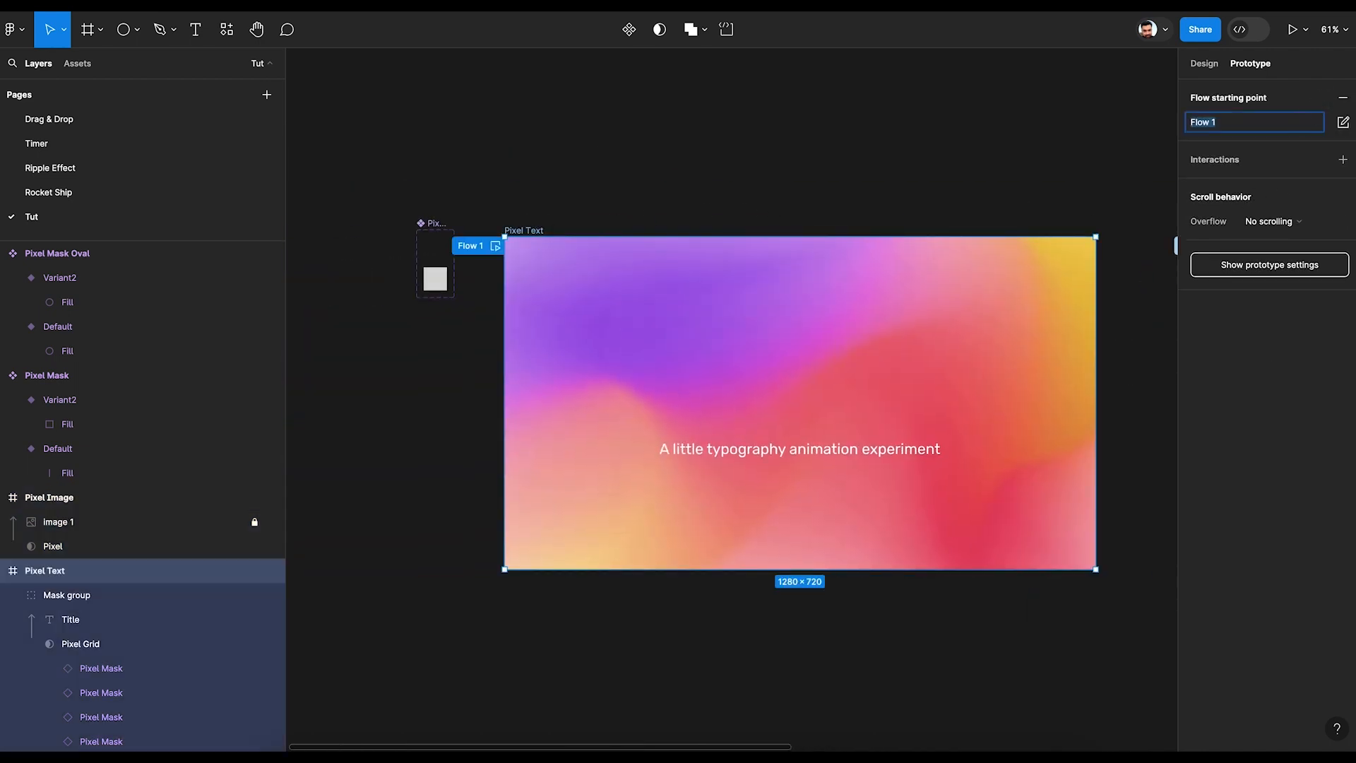
pyautogui.write('Pixel Text')
pyautogui.press('Return')
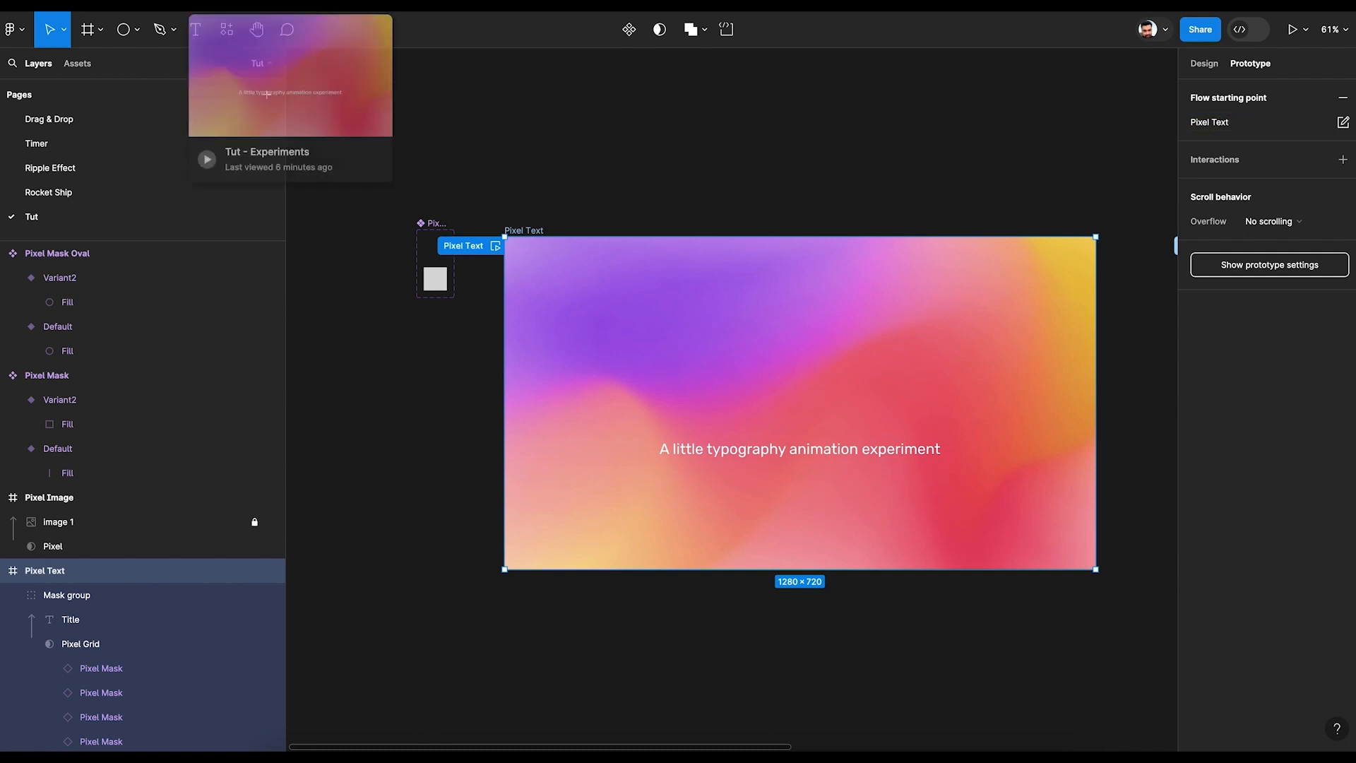
# - Switch to the Experiments prototype preview, show its list of flows and play the Pixel Image flow
pyautogui.click(198, 5)
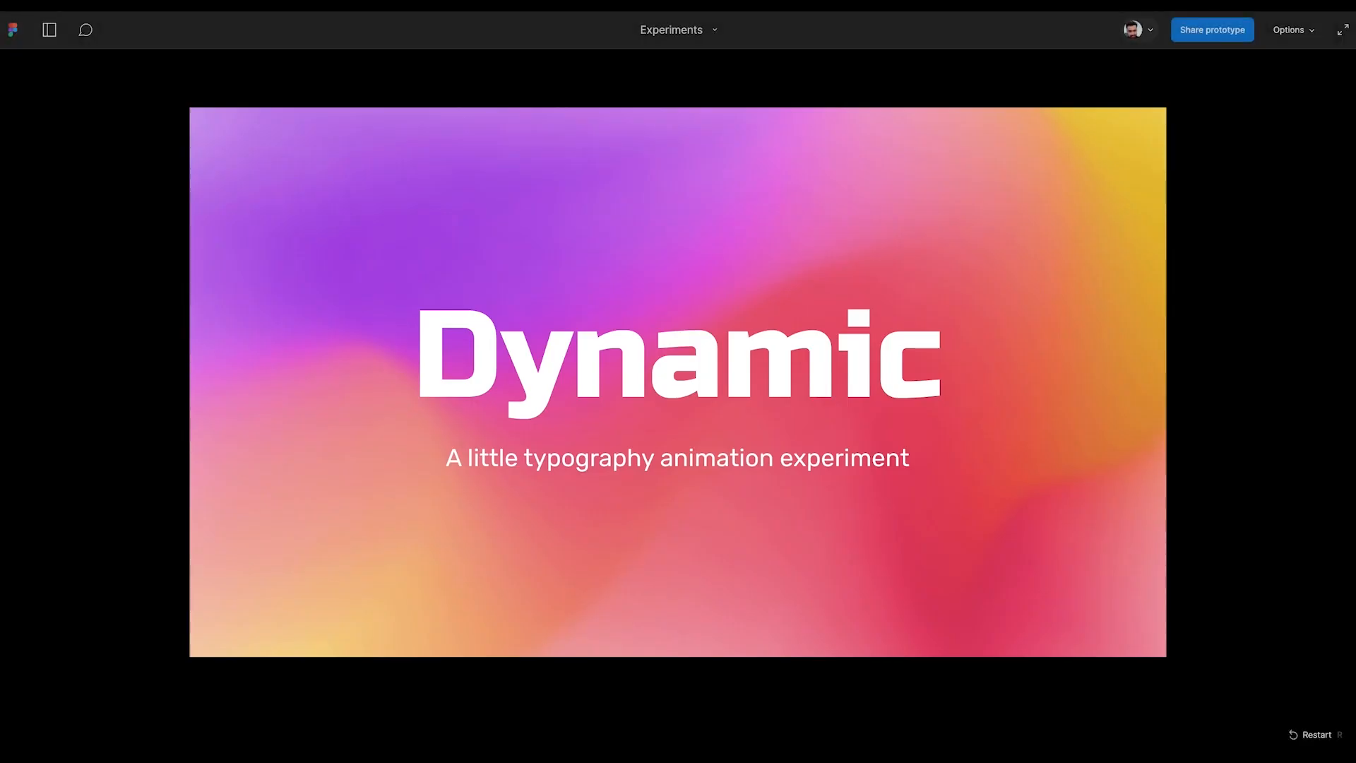
pyautogui.click(49, 31)
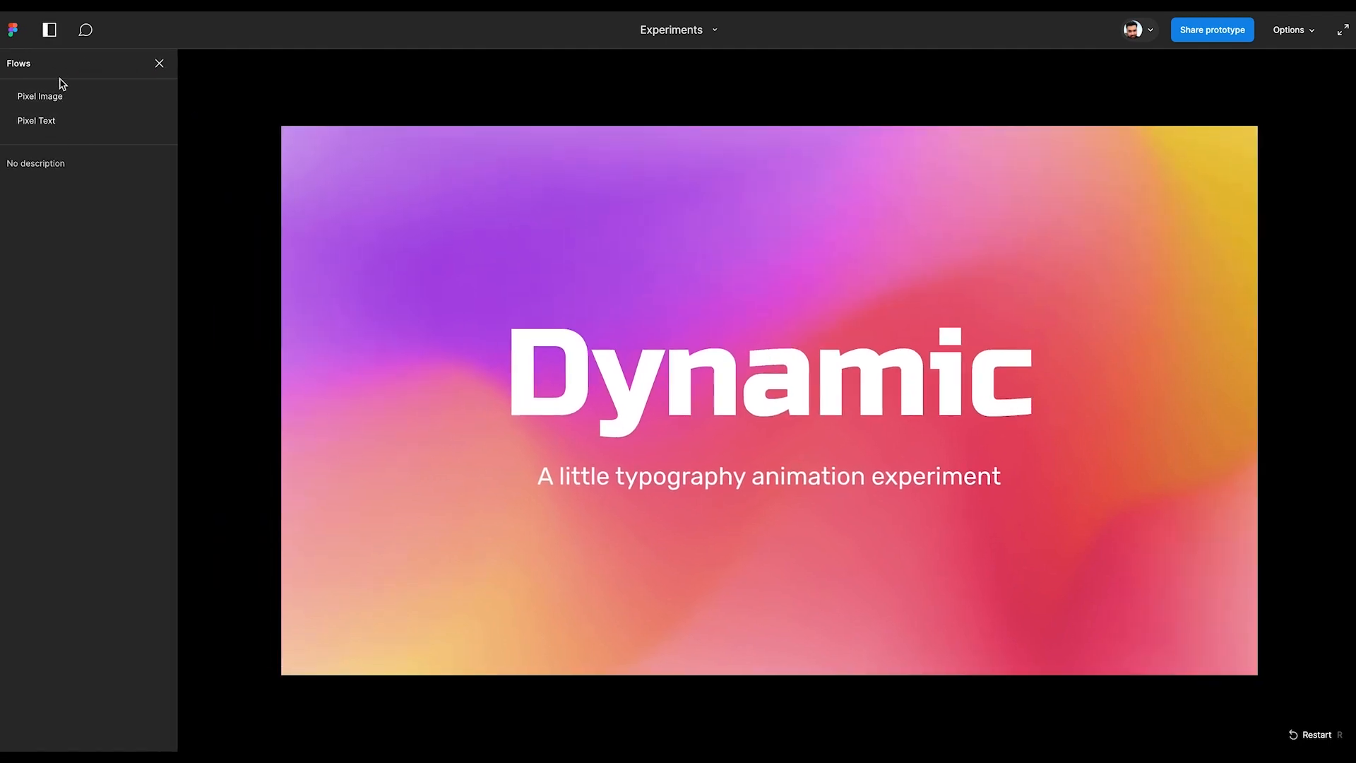
pyautogui.click(54, 100)
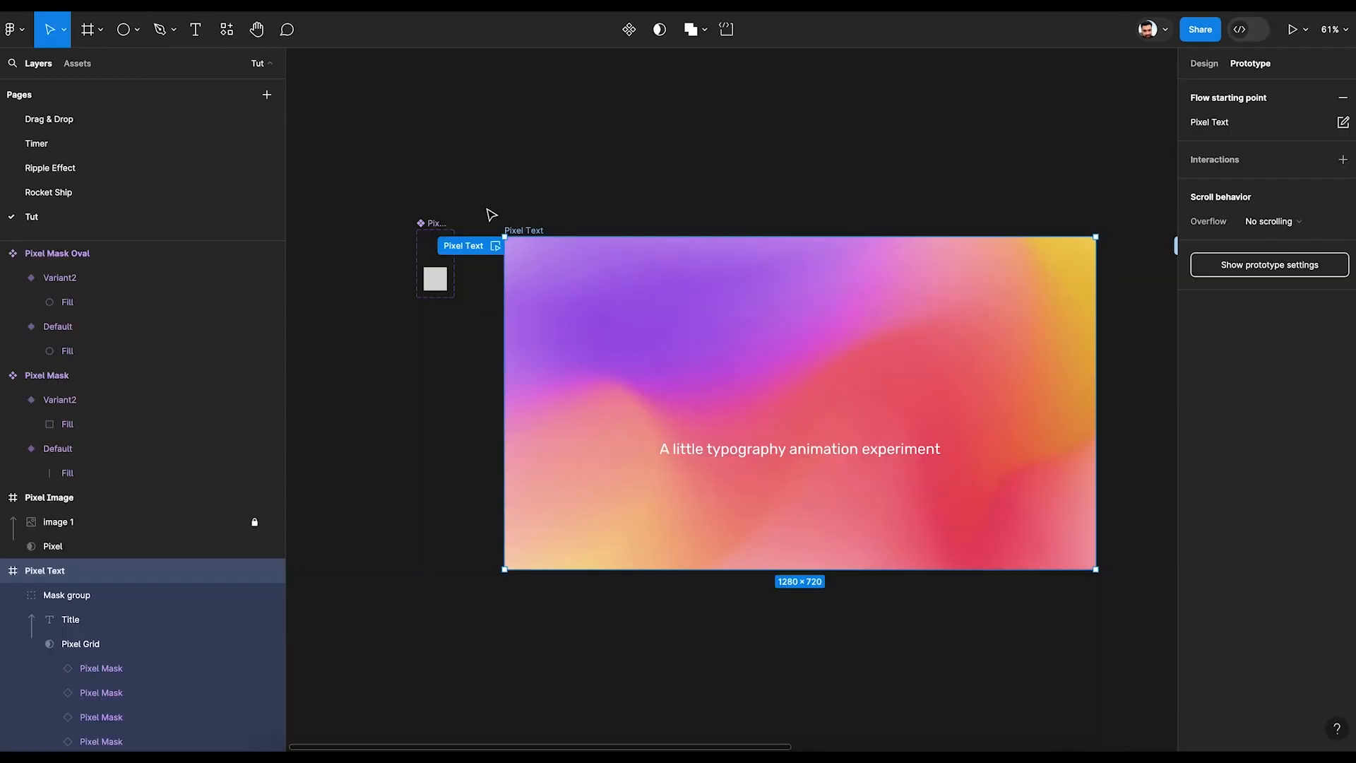
pyautogui.hscroll(-10, 490, 205)
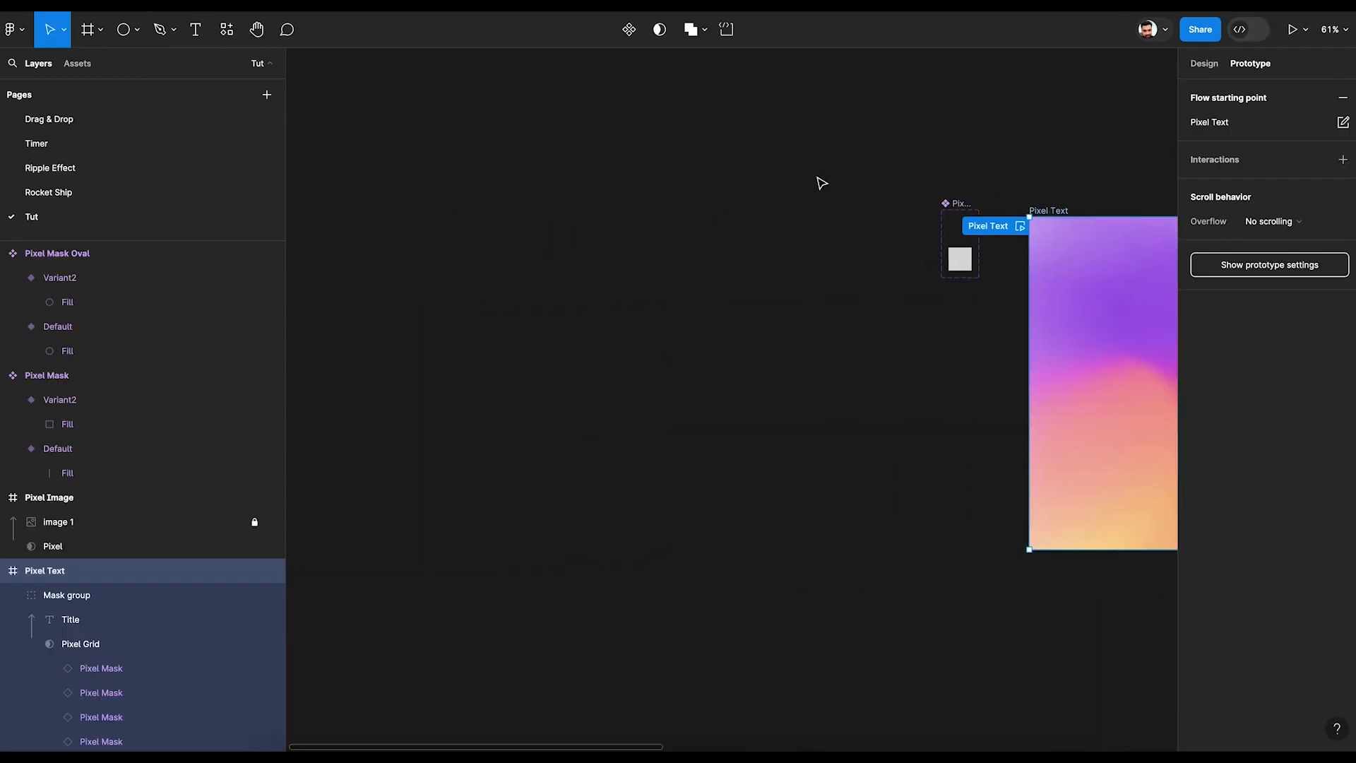
pyautogui.scroll(-3, 548, 202)
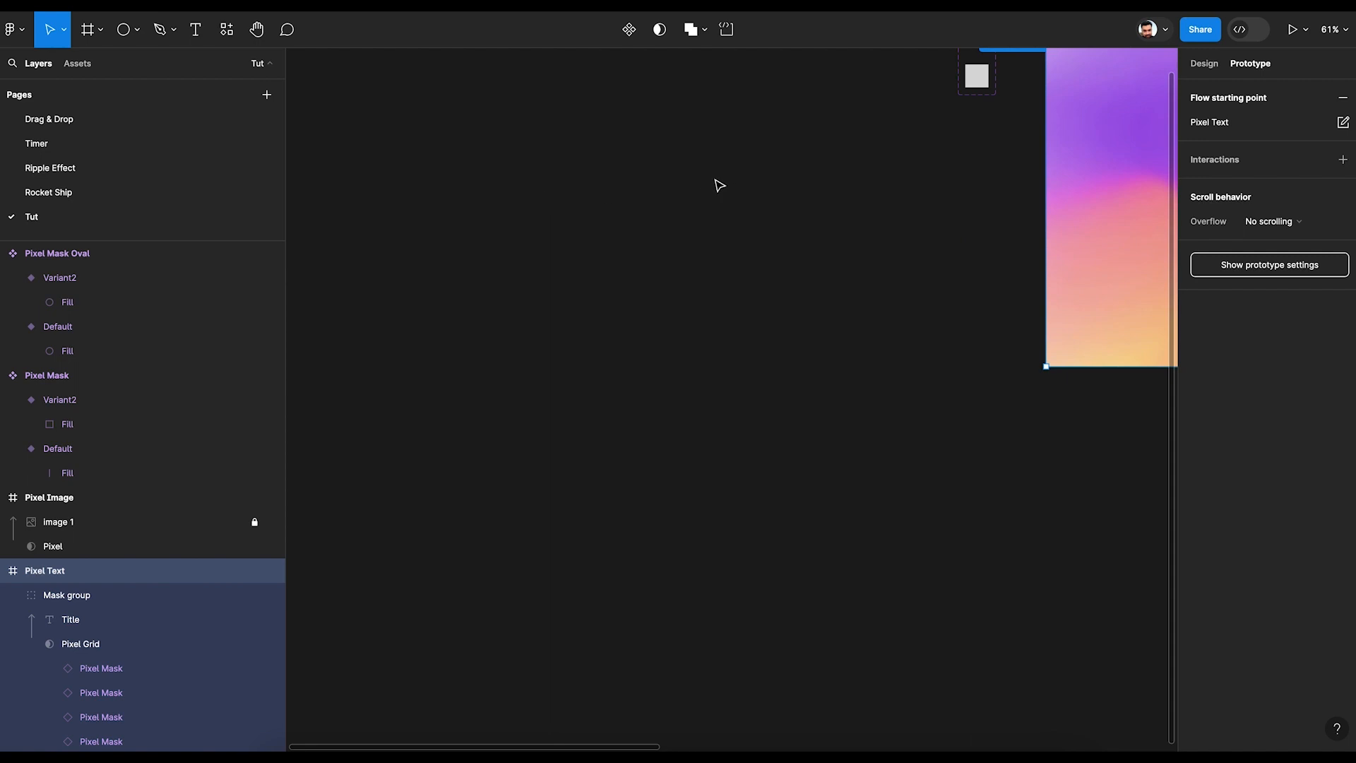
pyautogui.hscroll(8, 718, 185)
pyautogui.scroll(2, 718, 185)
pyautogui.scroll(-5, 714, 322)
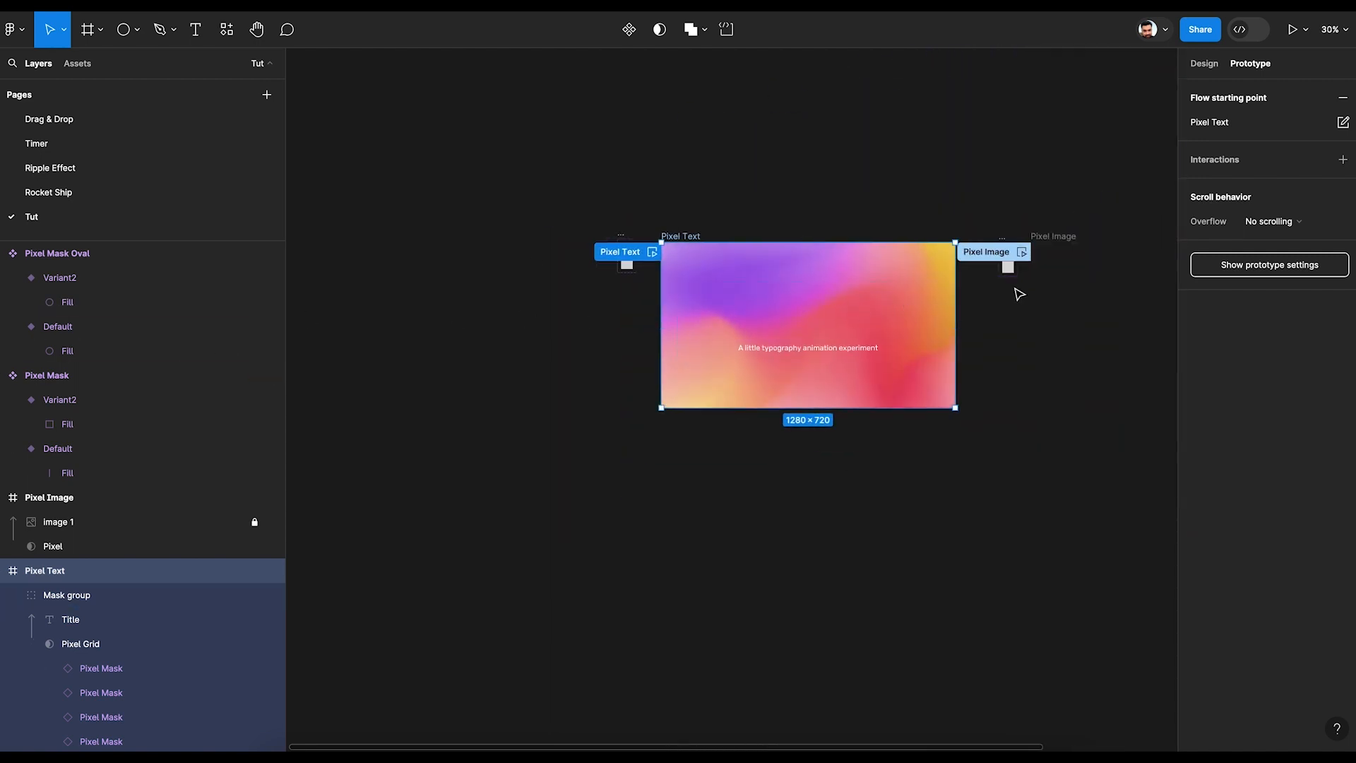
pyautogui.hscroll(5, 775, 297)
pyautogui.scroll(3, 776, 307)
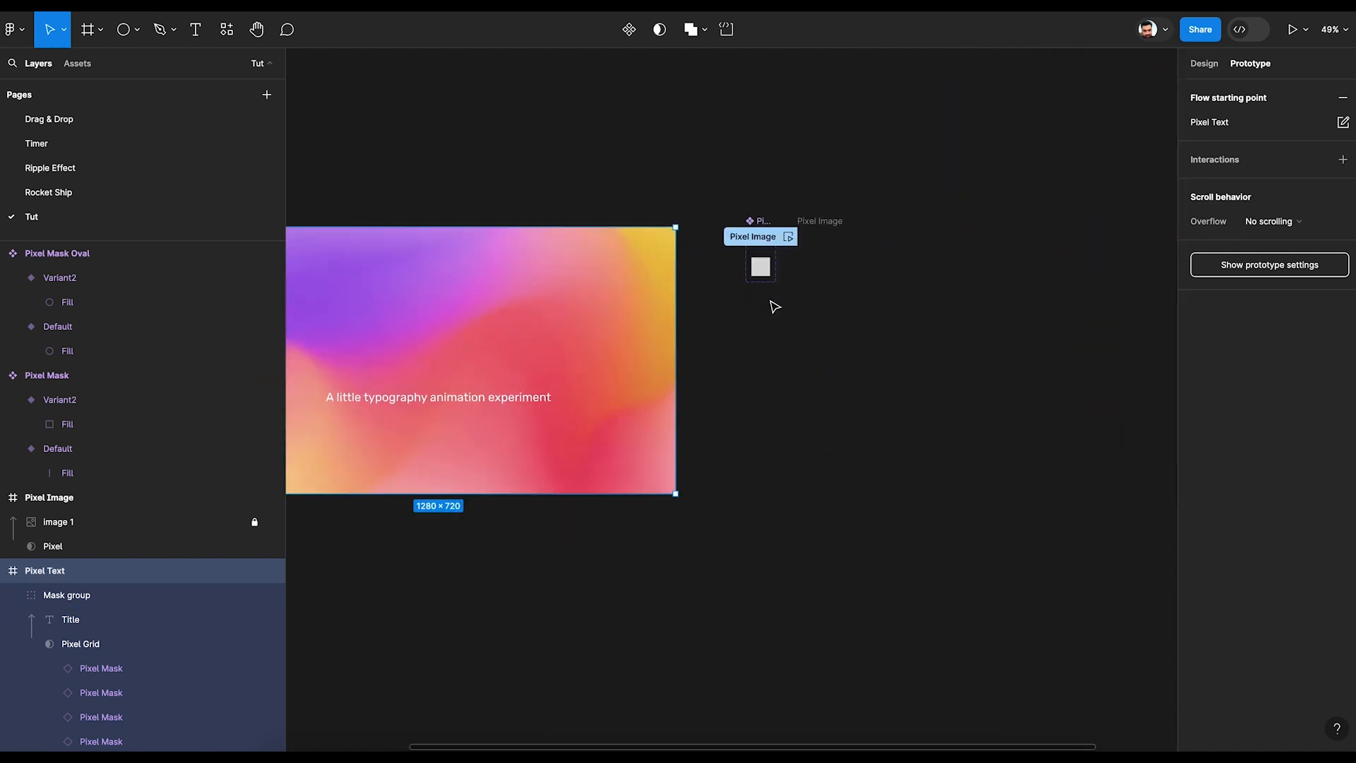
pyautogui.hscroll(-4, 728, 342)
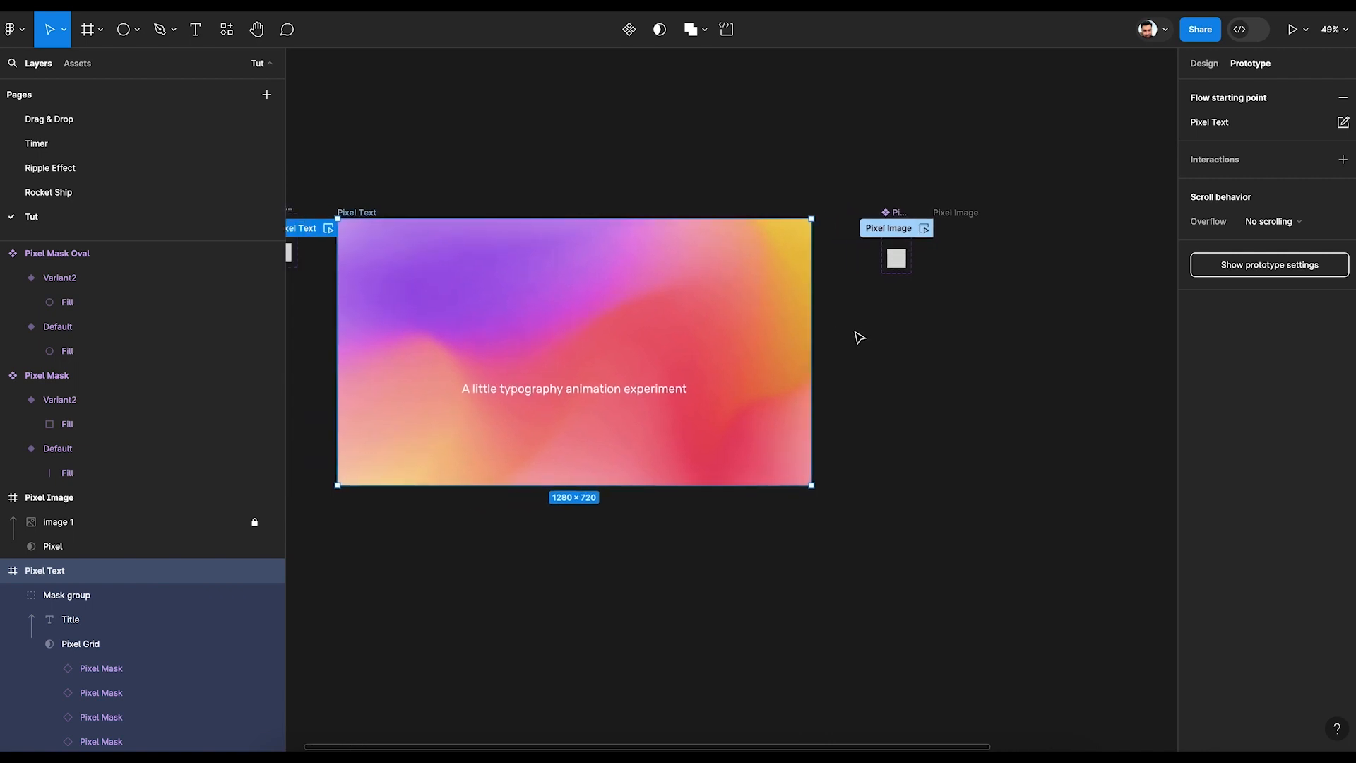